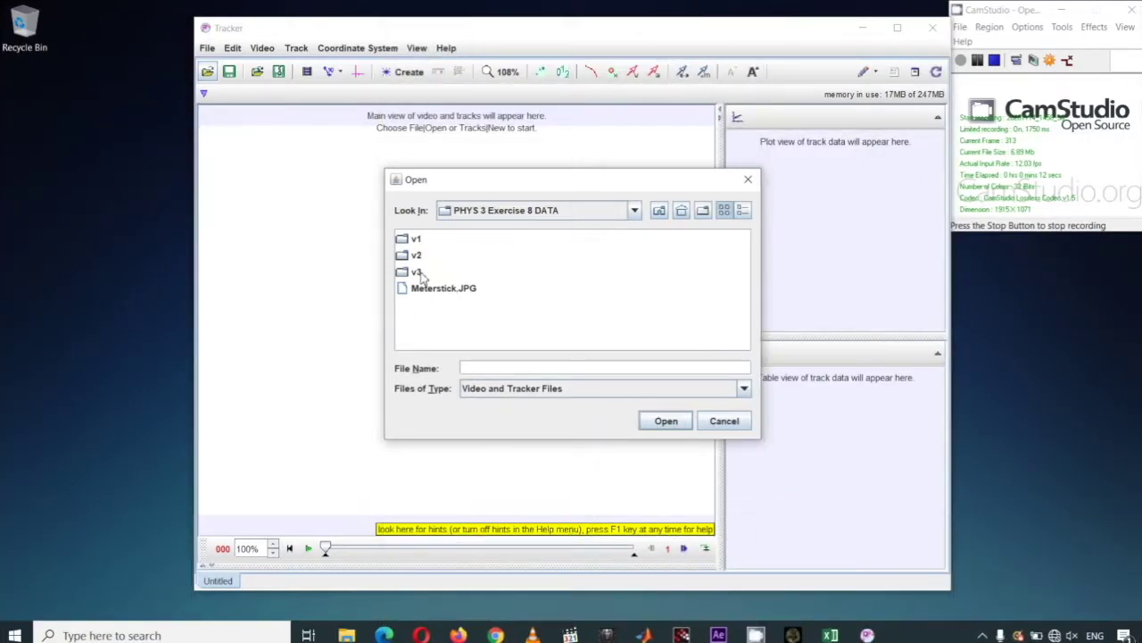
Open the video v3_trial_1.mp4 from the v3 folder of PHYS 3 Exercise 8 DATA
click(417, 273)
click(668, 421)
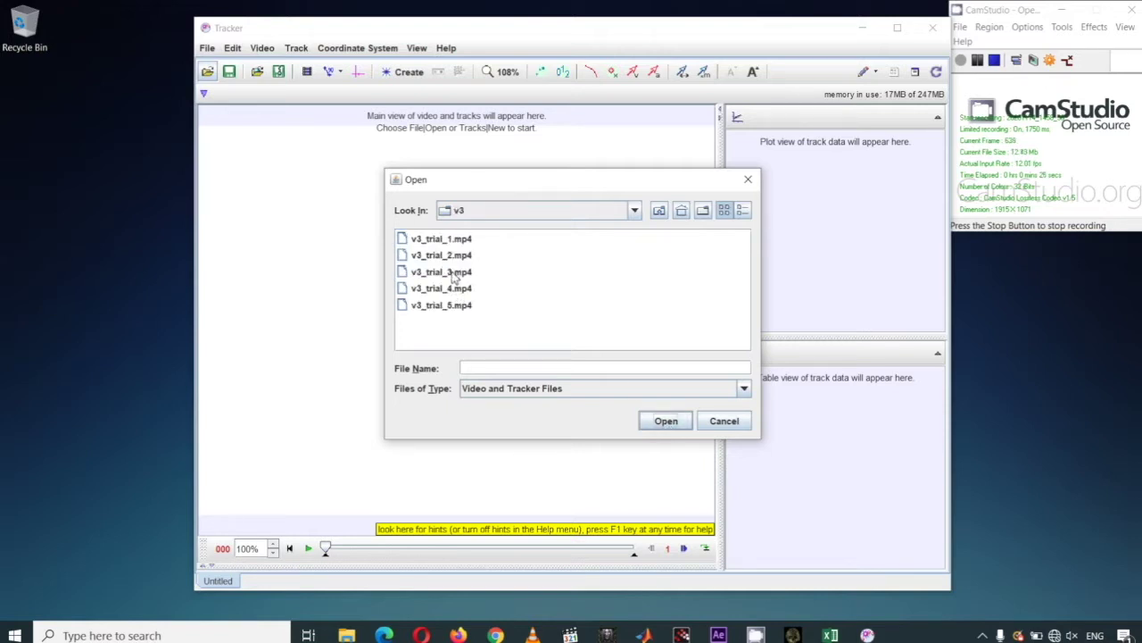
click(456, 248)
click(666, 420)
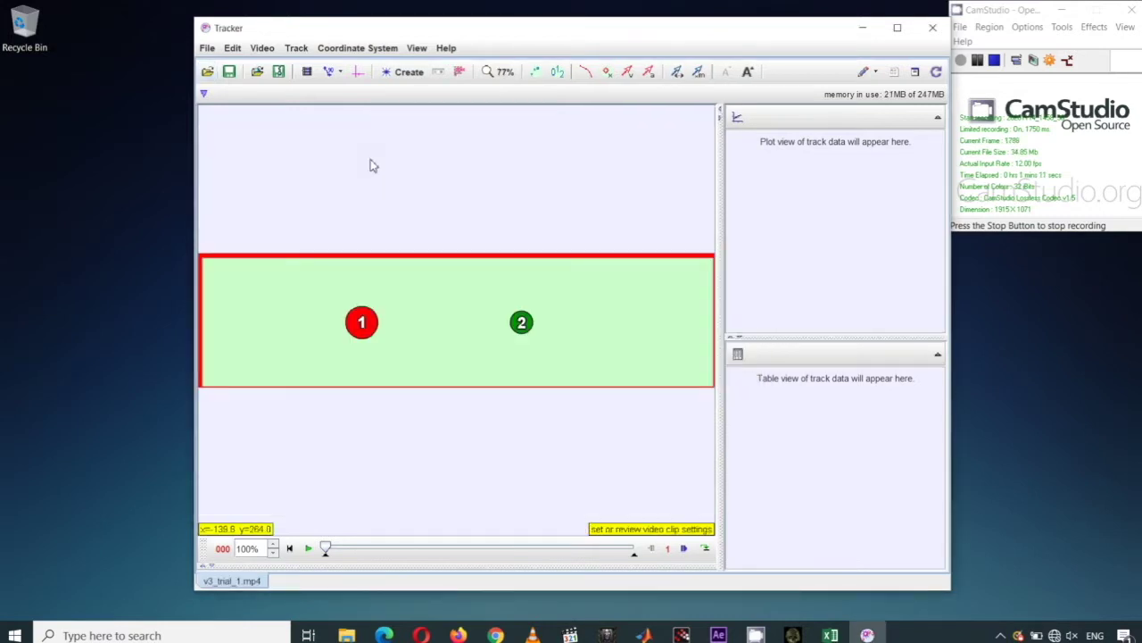
Show the coordinate axes and place their origin just below and left of ball 1, at about pixel (255, 150)
click(357, 73)
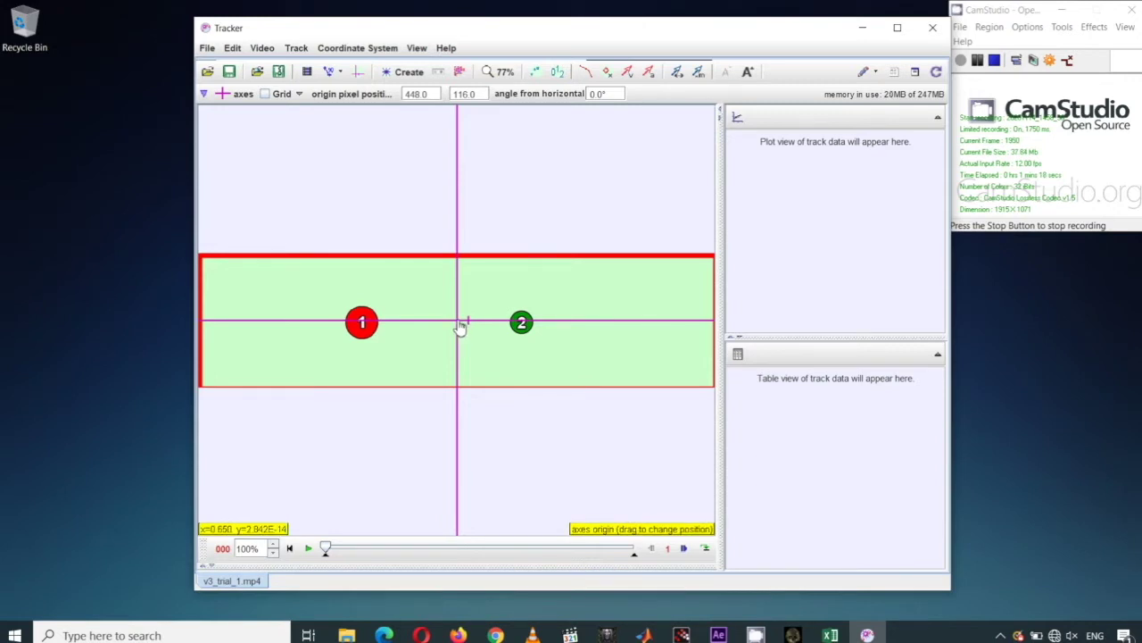
drag(459, 326, 348, 346)
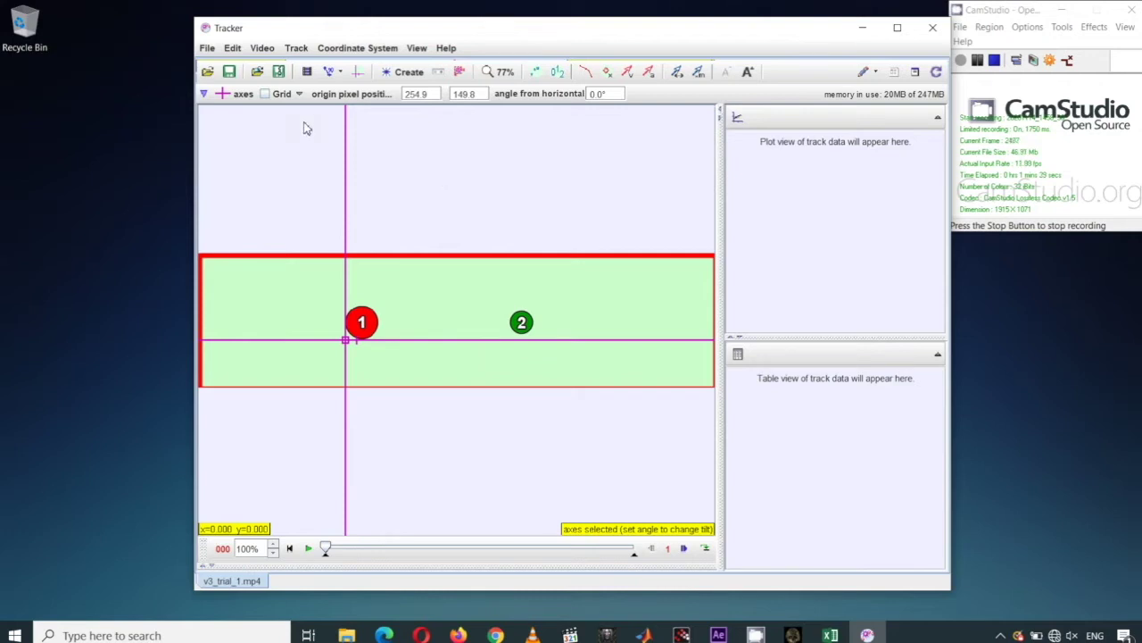
Create a vertical calibration stick left of ball 1, spanning from the upper to the lower red border of the track
click(329, 73)
mouse_move(332, 92)
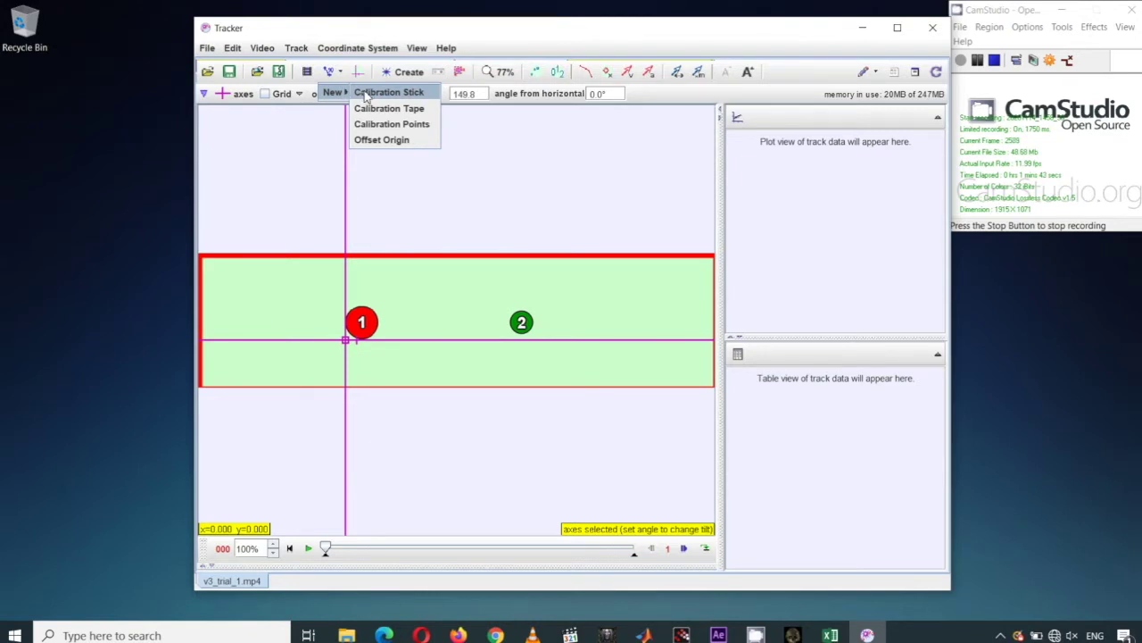
click(364, 93)
shift+click(270, 259)
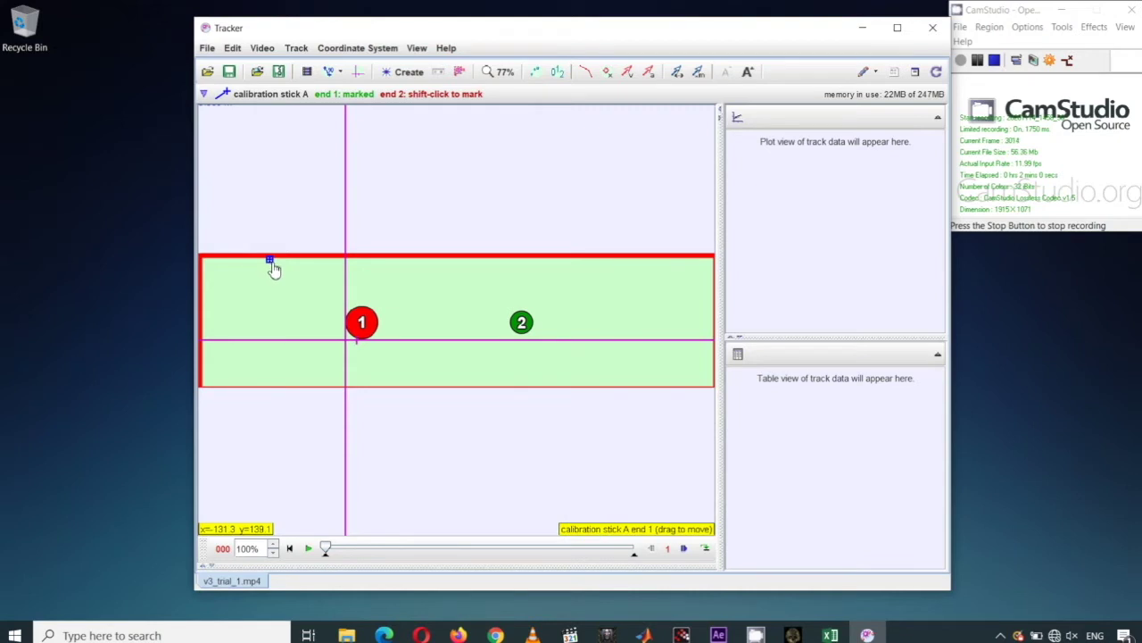
shift+click(270, 386)
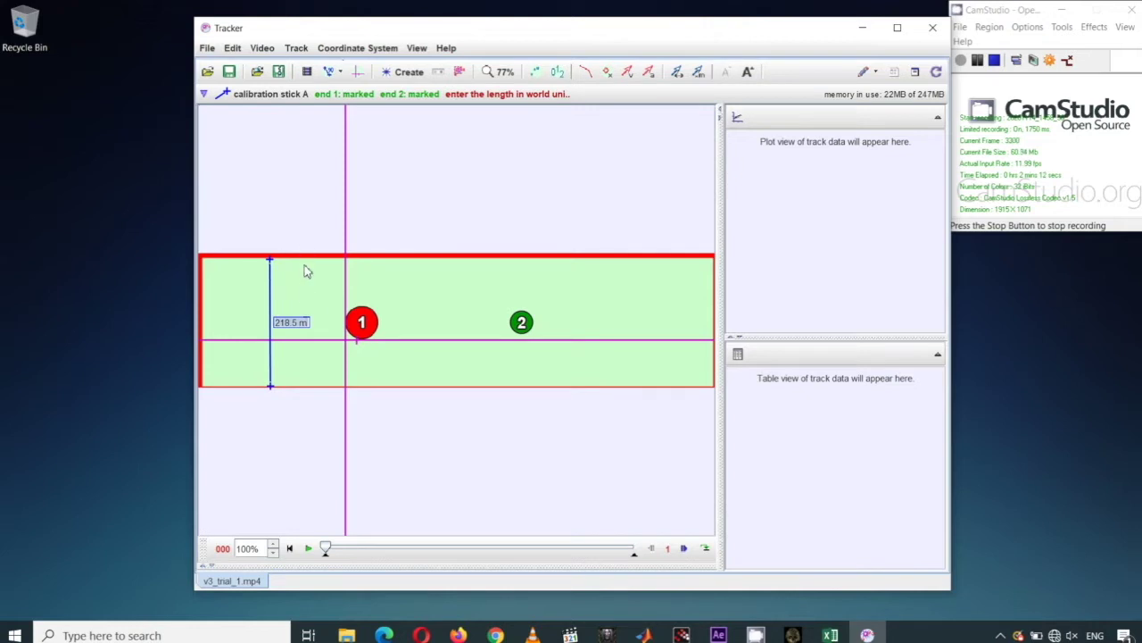
drag(270, 387, 271, 389)
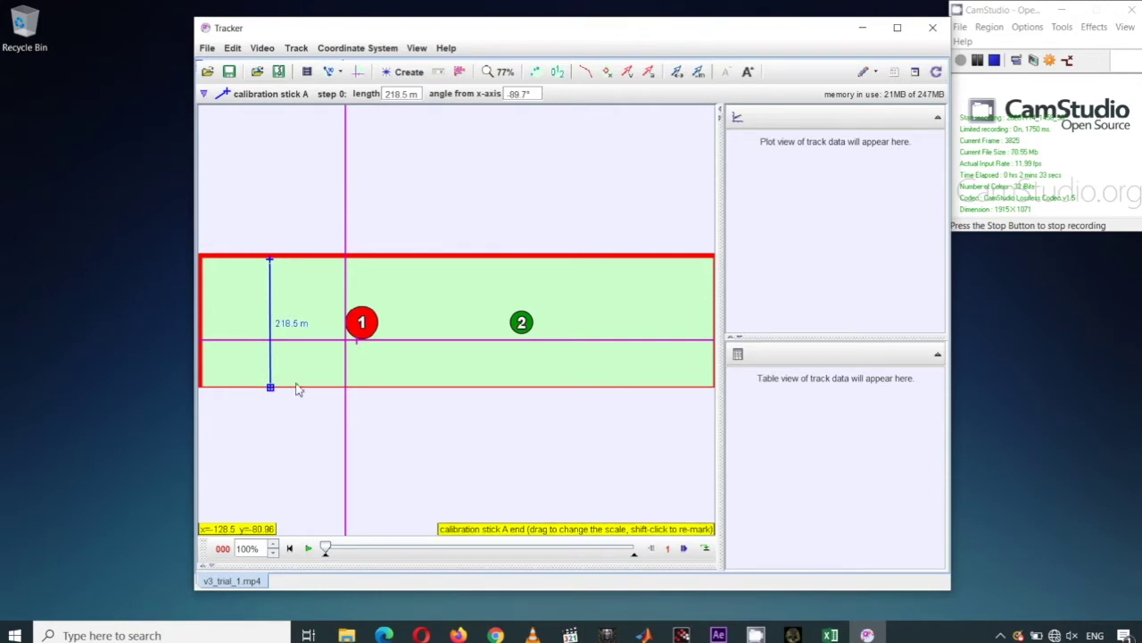
Set the calibration stick's length to 1.0 m
click(294, 327)
text(1.0m)
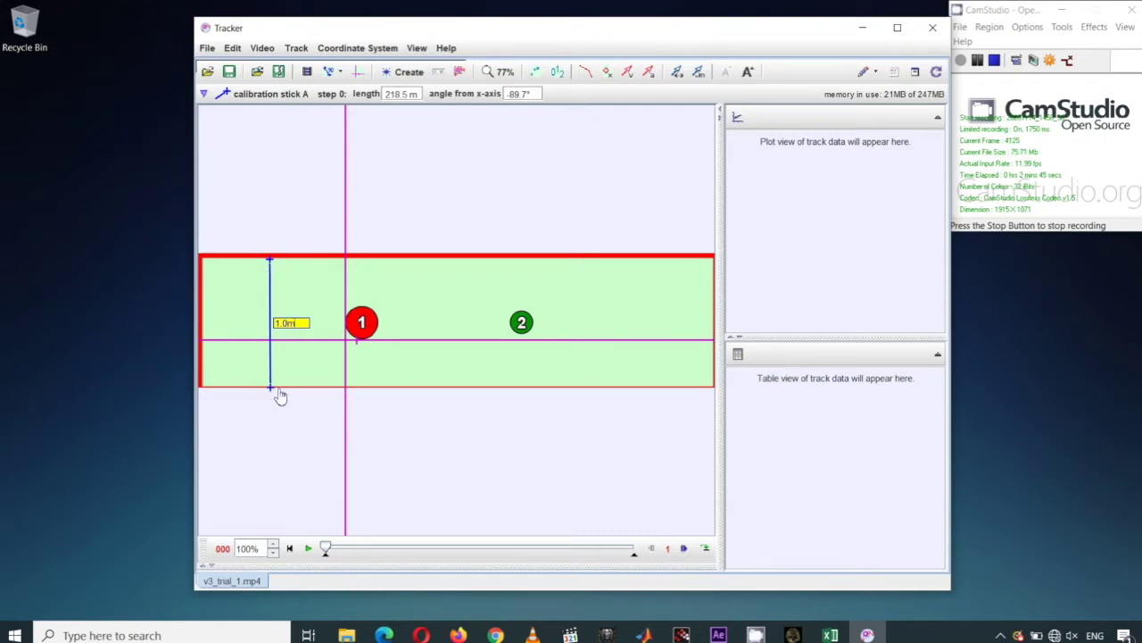
key(Return)
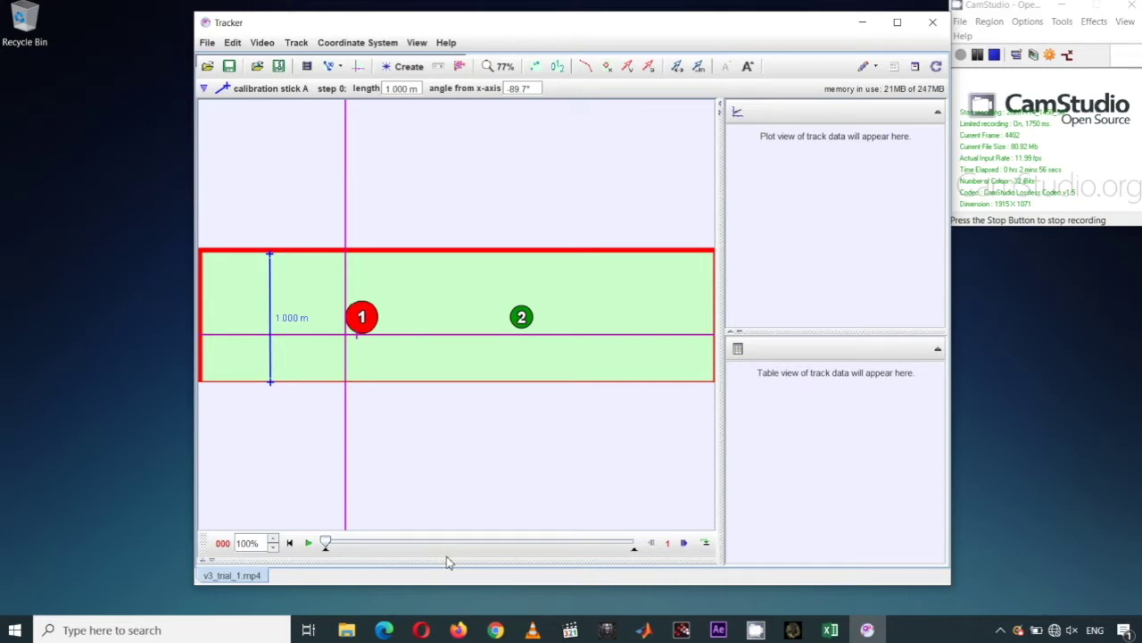
Set the clip's start frame to frame 20
drag(448, 557, 357, 558)
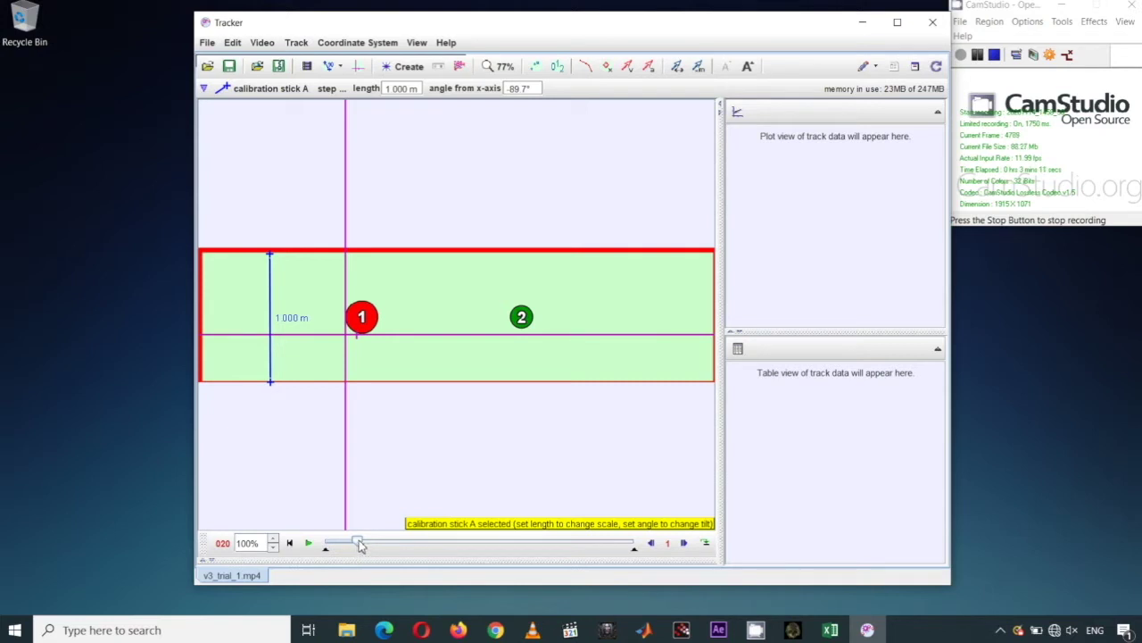
right_click(358, 544)
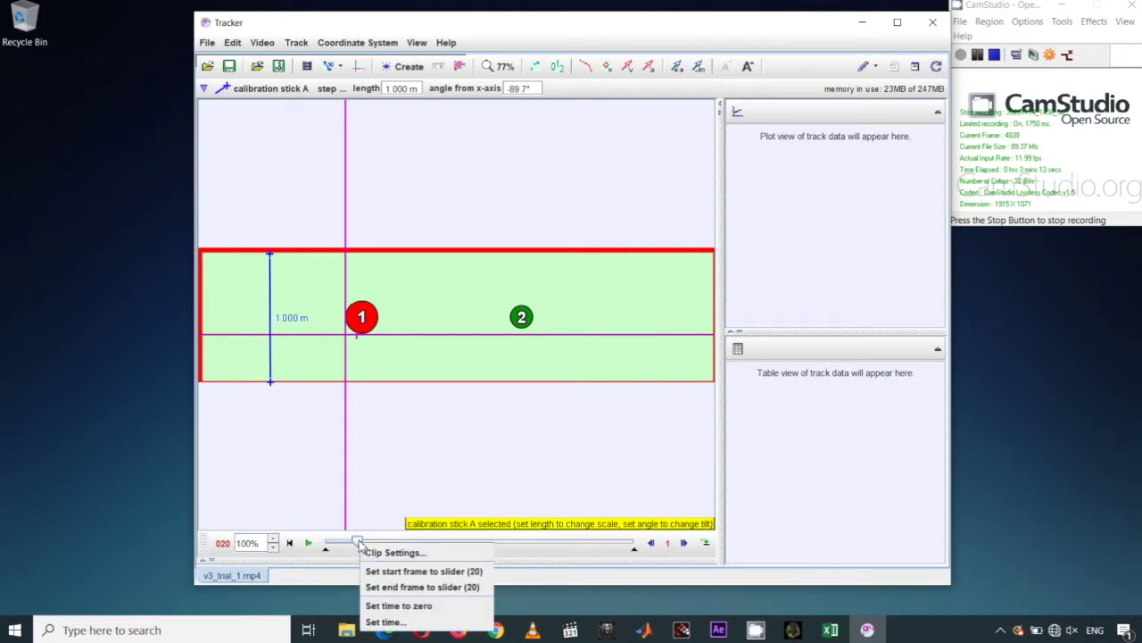
click(390, 571)
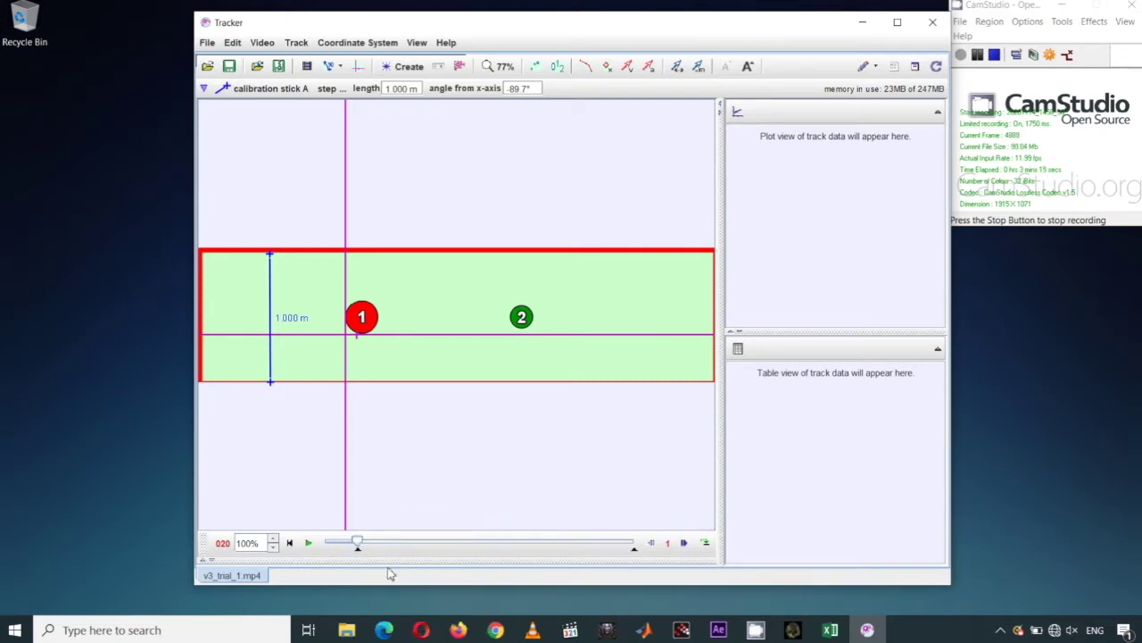
Go to frame 180 and examine both balls' positions frame by frame up to the end of the clip
drag(359, 544, 615, 547)
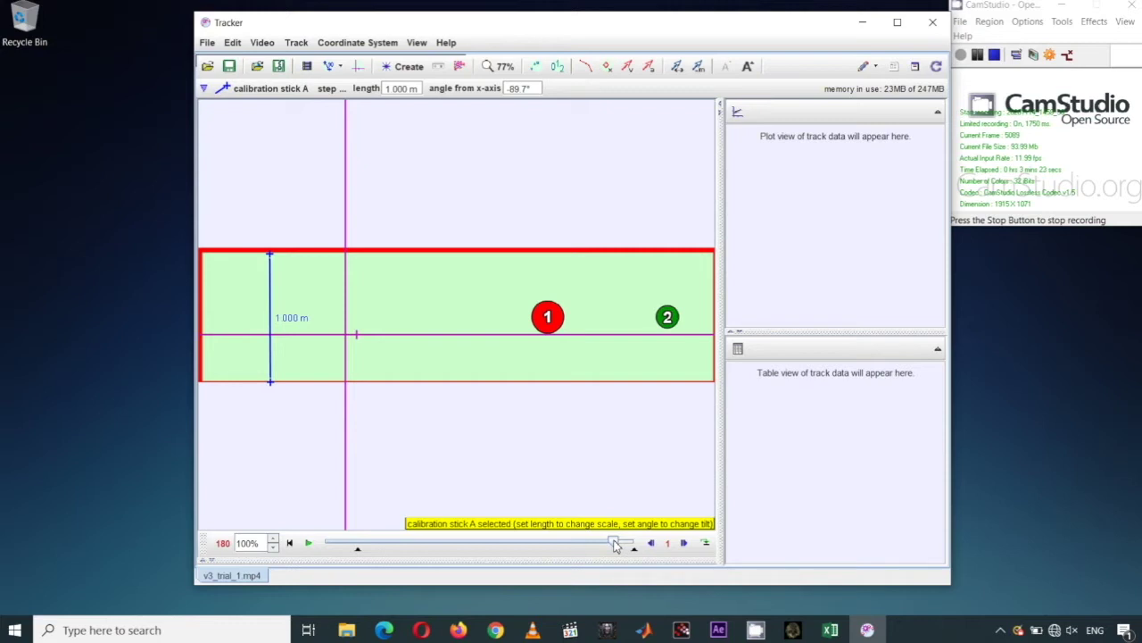
click(685, 543)
click(684, 544)
click(684, 544)
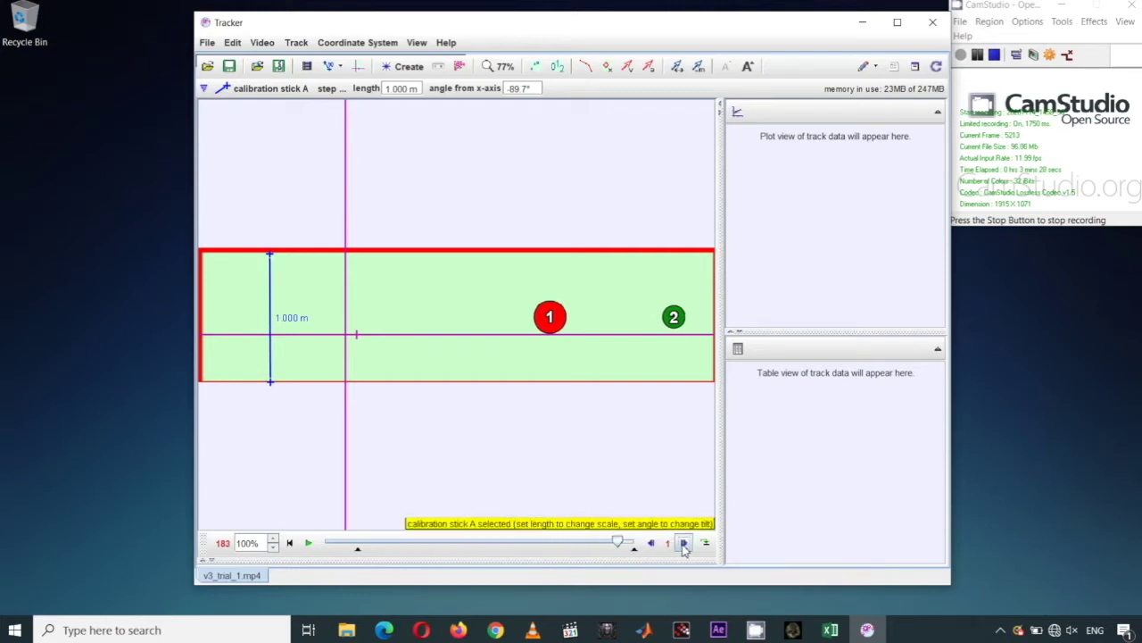
click(685, 544)
click(684, 543)
click(685, 544)
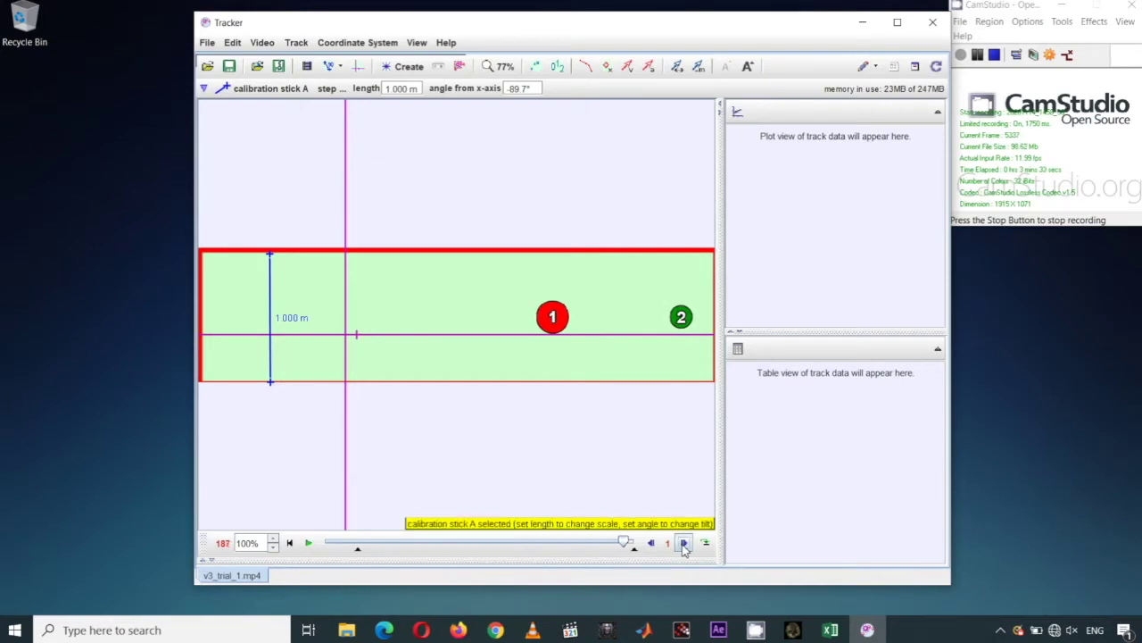
click(684, 544)
click(685, 544)
click(684, 544)
click(684, 543)
click(685, 544)
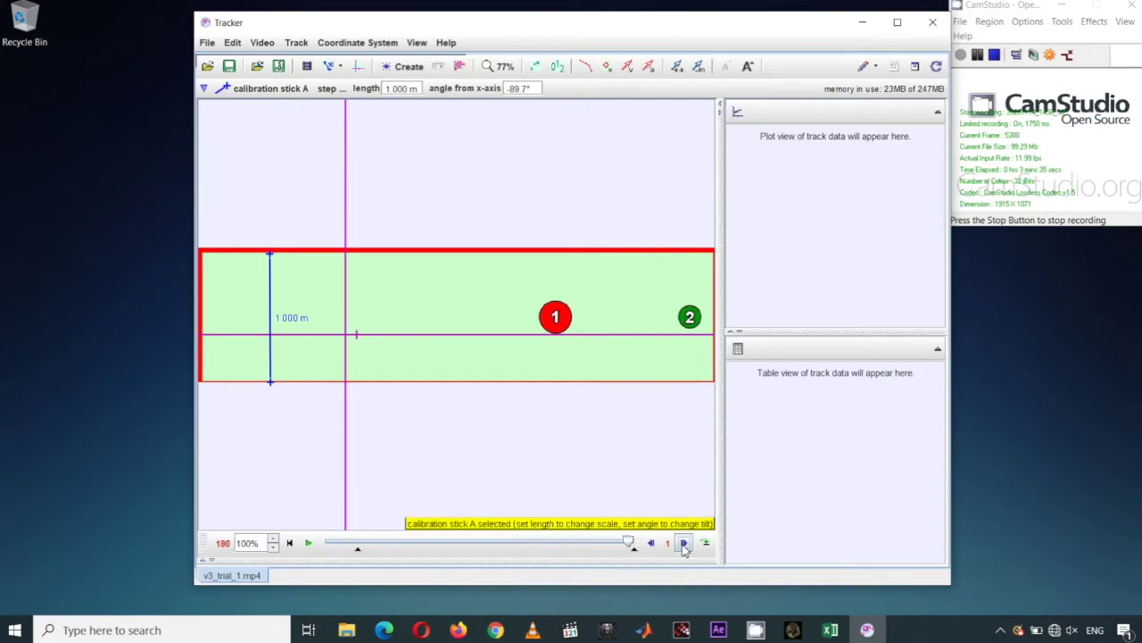
click(684, 544)
click(685, 544)
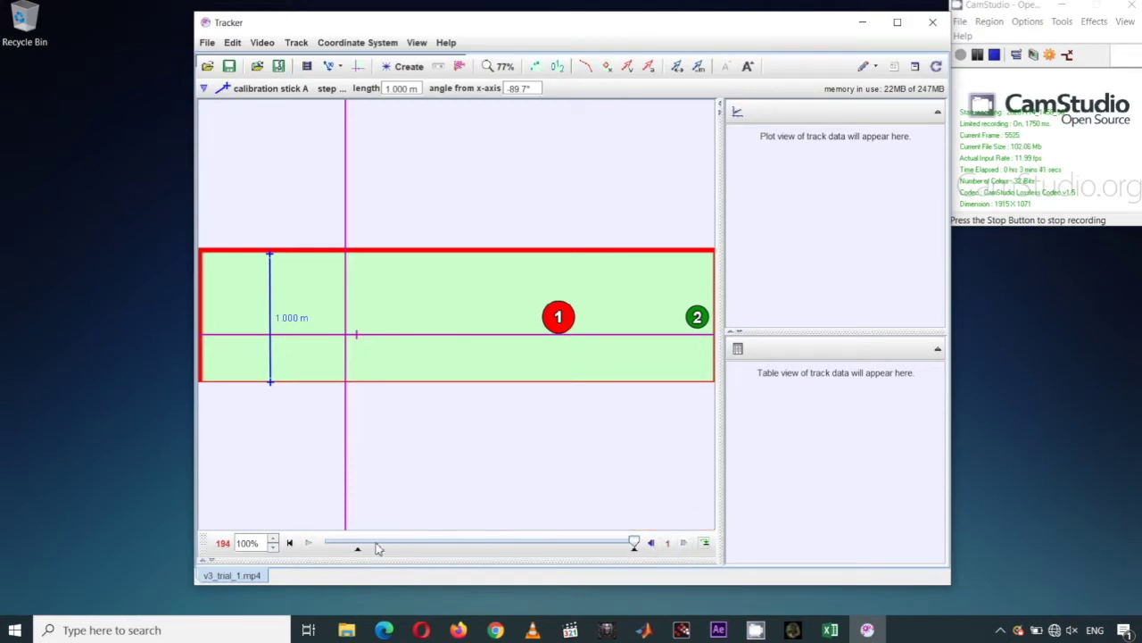
Return to the start frame and examine ball 1's motion toward ball 2 one frame at a time
click(291, 544)
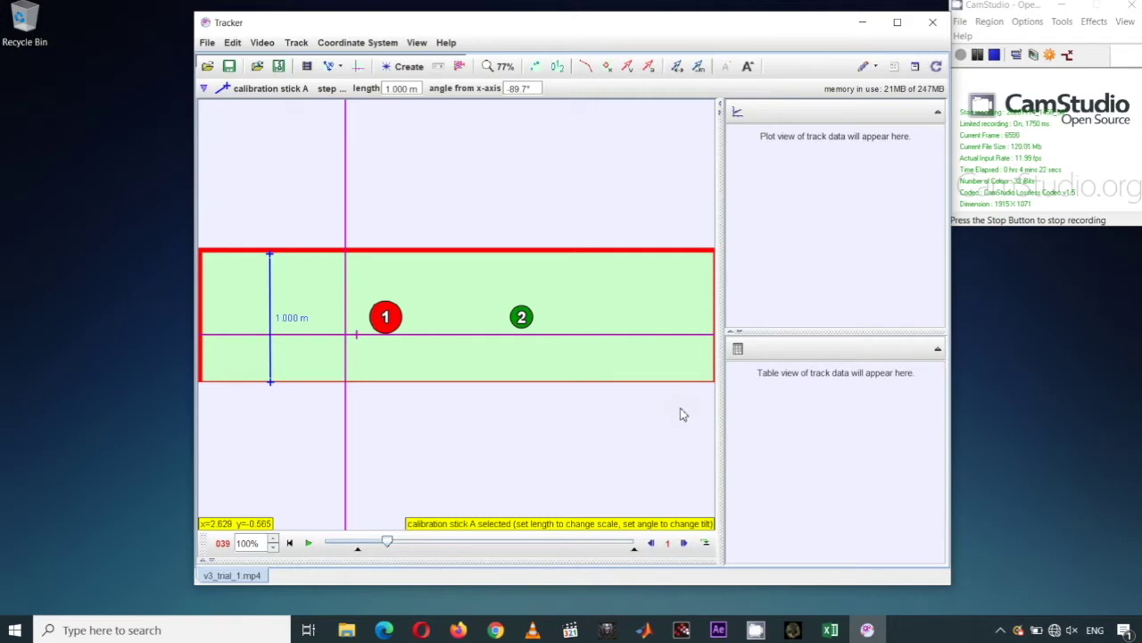
click(684, 543)
click(683, 543)
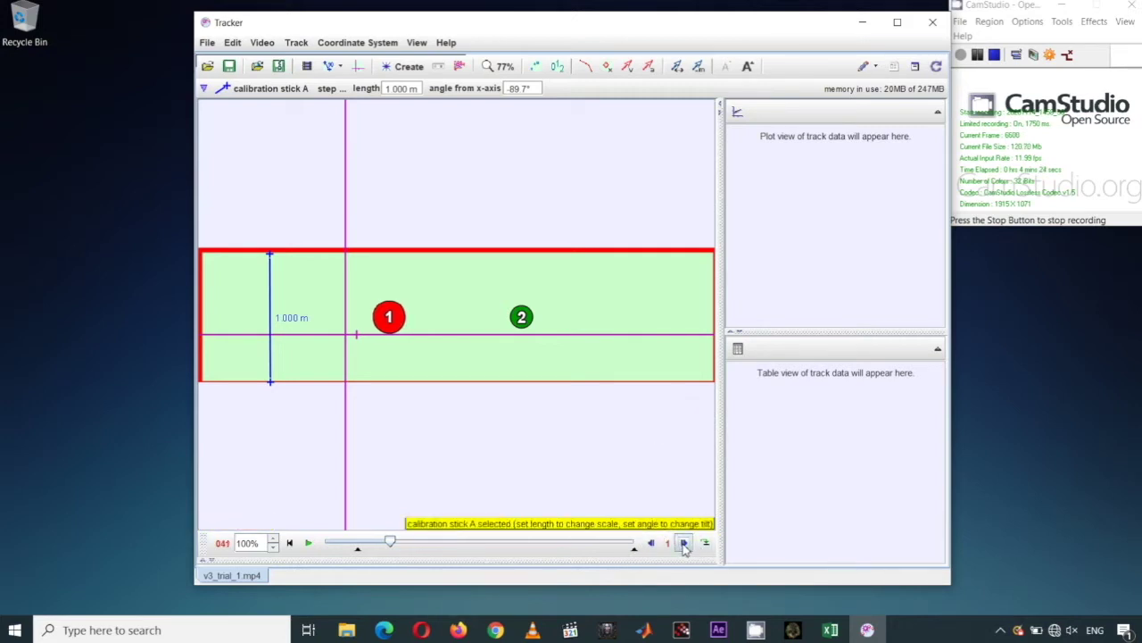
click(684, 542)
click(684, 542)
click(683, 542)
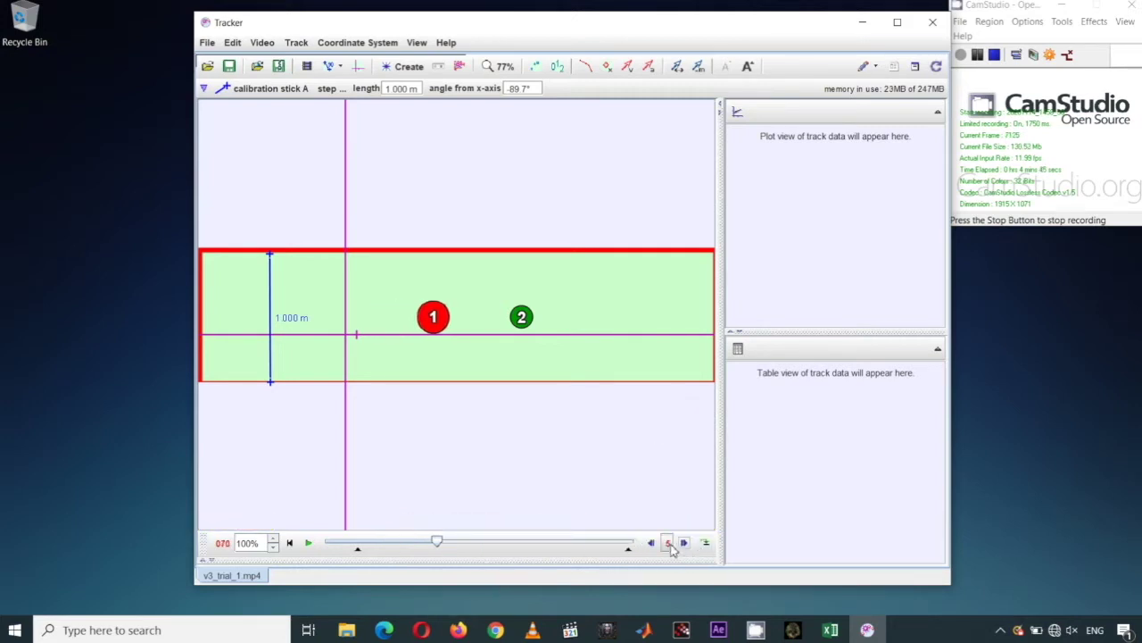
Set the step size to 9 frames per step
click(670, 544)
click(683, 635)
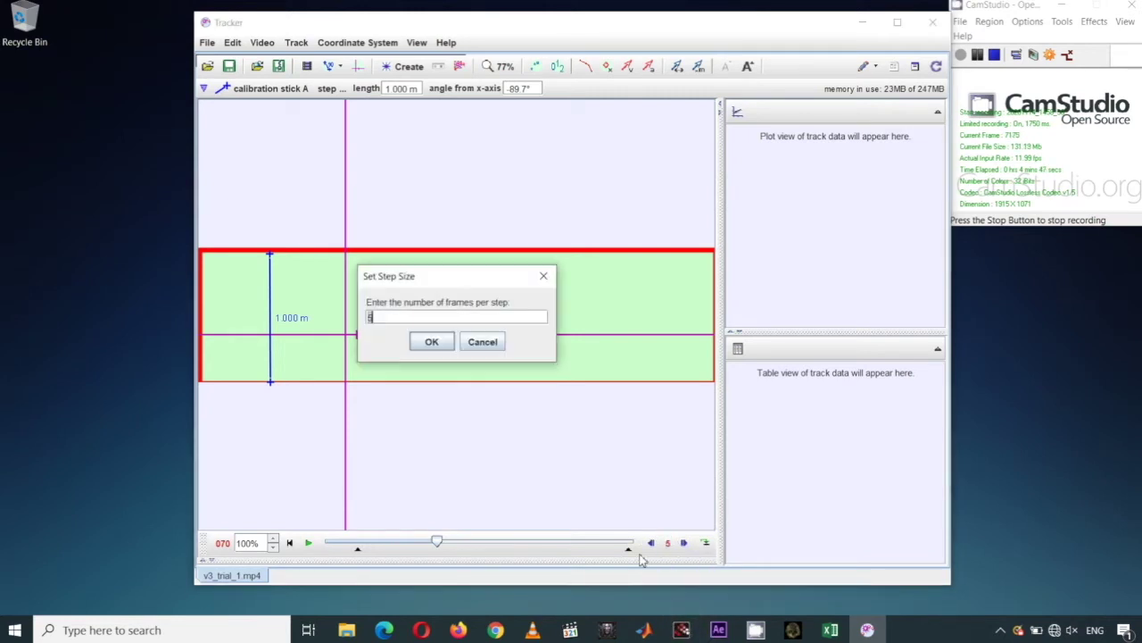
text(9)
key(Return)
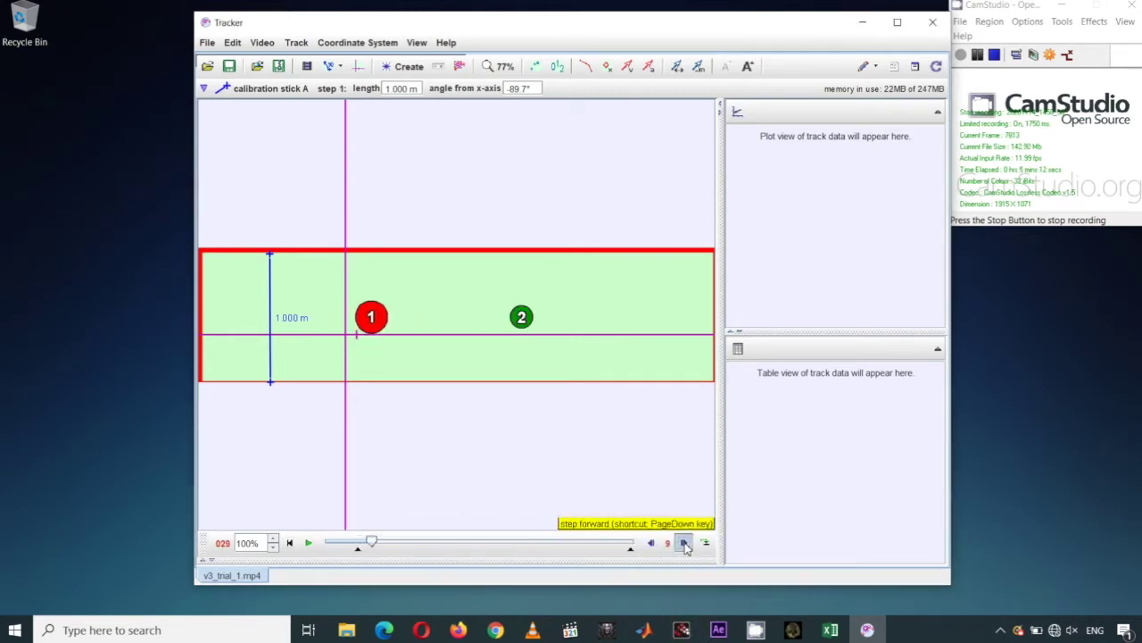
Examine both balls' motion through the whole clip at the new step size, then return to the start frame
click(684, 542)
click(684, 543)
click(684, 542)
click(683, 543)
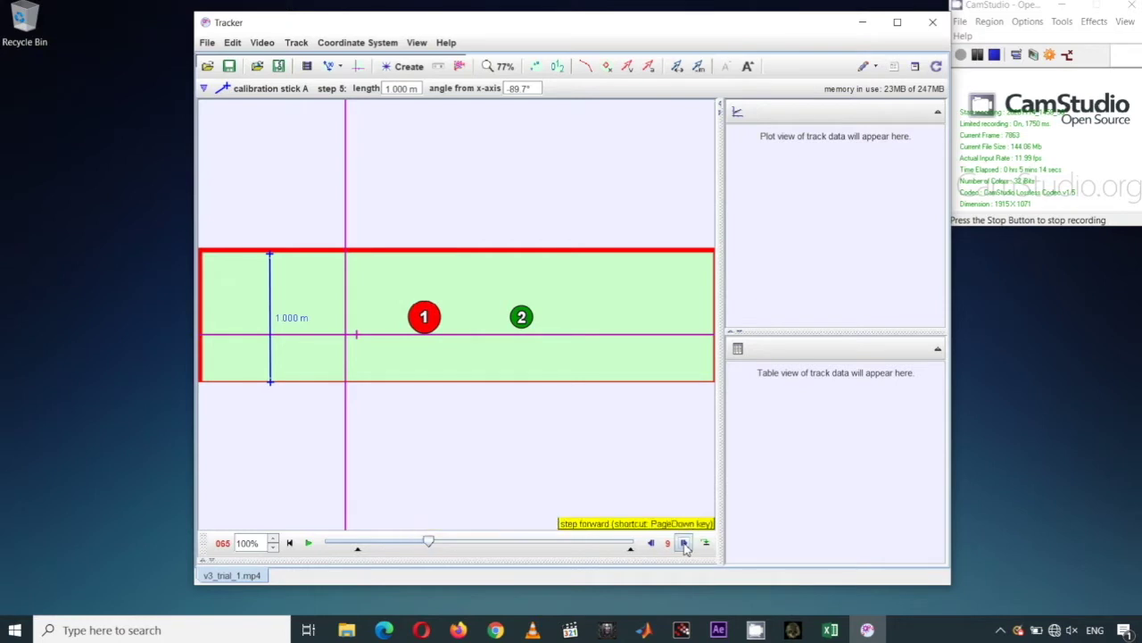
click(684, 543)
click(684, 543)
click(684, 543)
click(683, 543)
click(684, 542)
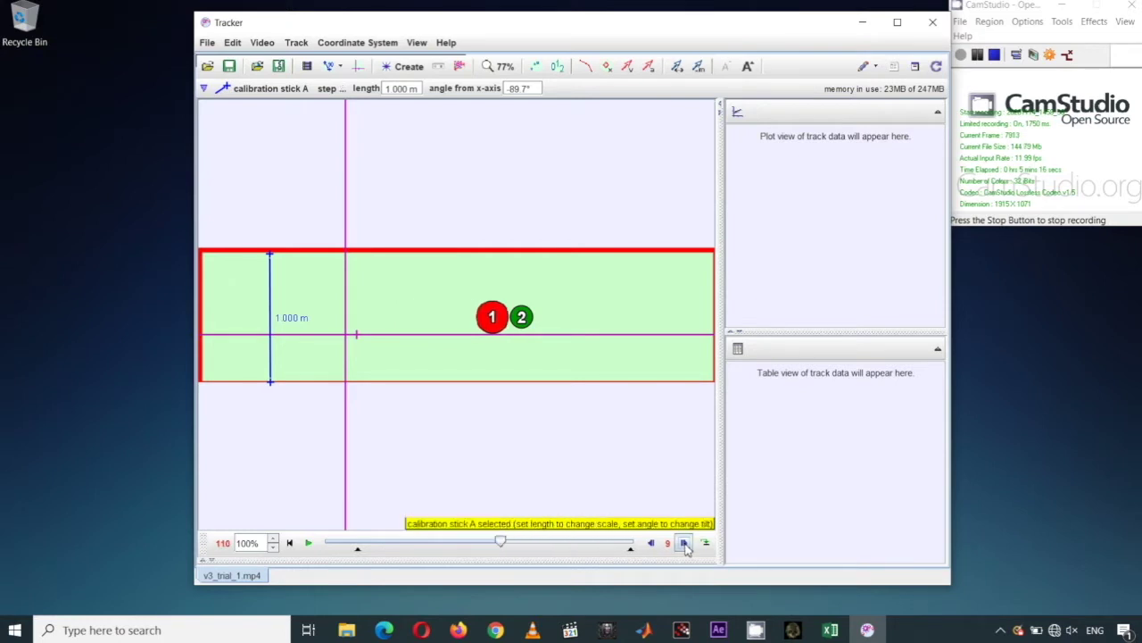
click(683, 543)
click(684, 542)
click(684, 542)
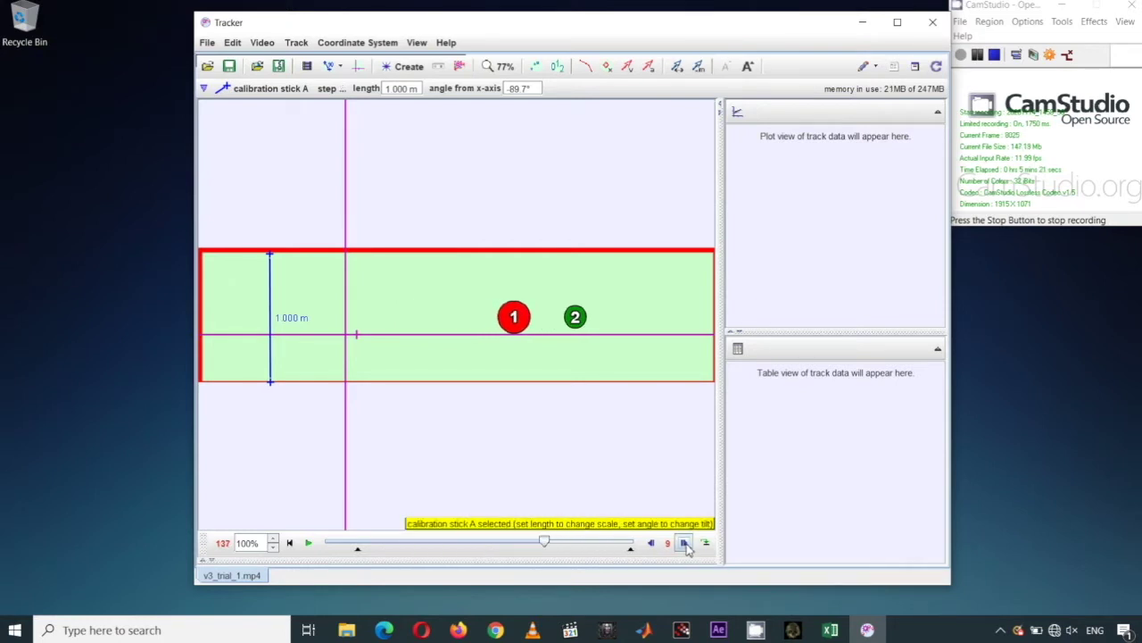
click(684, 542)
click(684, 543)
click(684, 543)
click(683, 542)
click(683, 543)
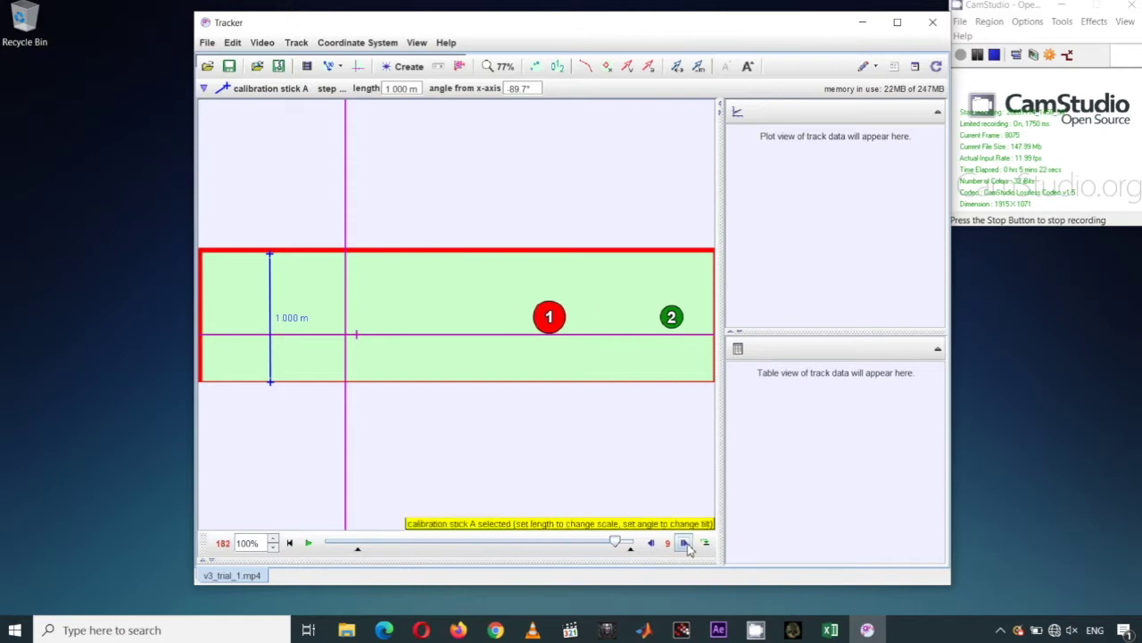
click(684, 543)
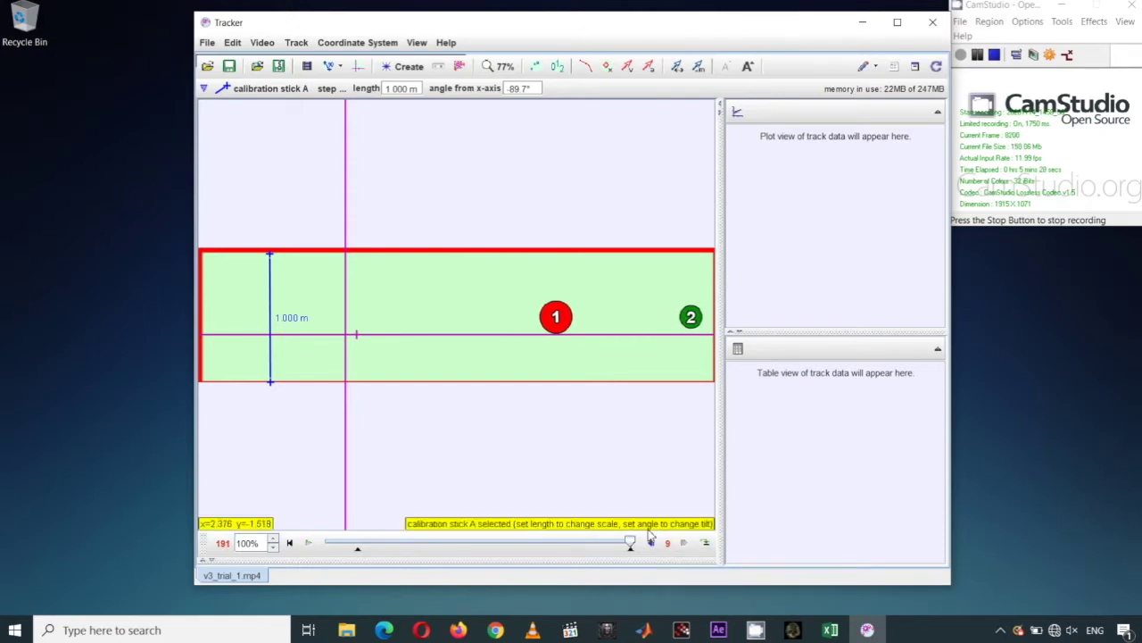
click(289, 542)
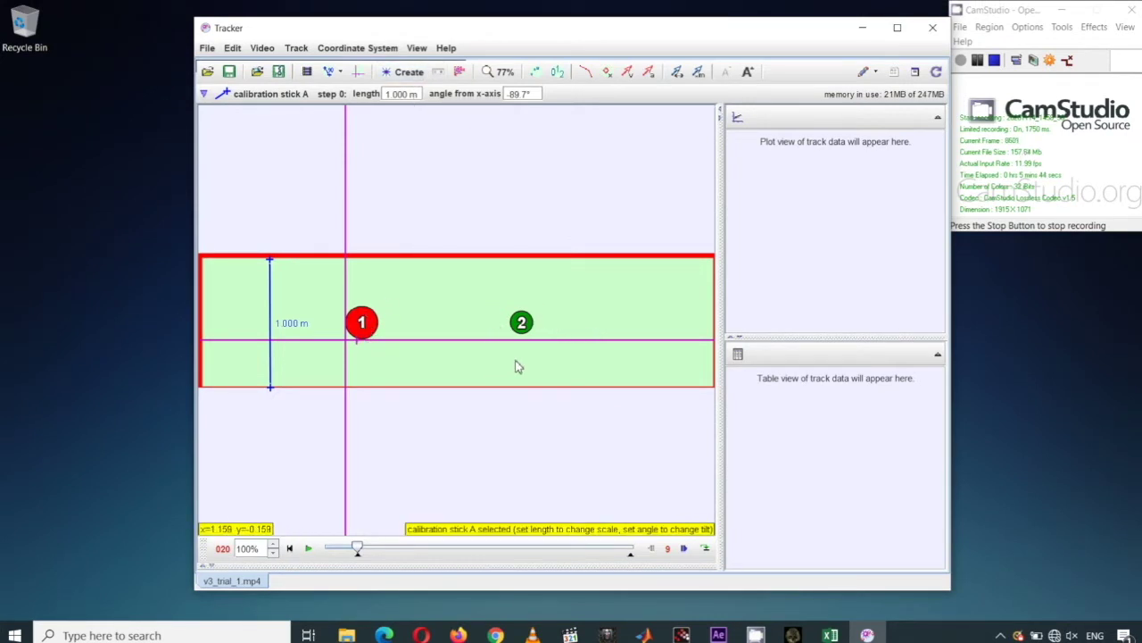
Create a point mass track and set its Autotracker key frame on the right edge of ball 1 at frame 20
click(408, 73)
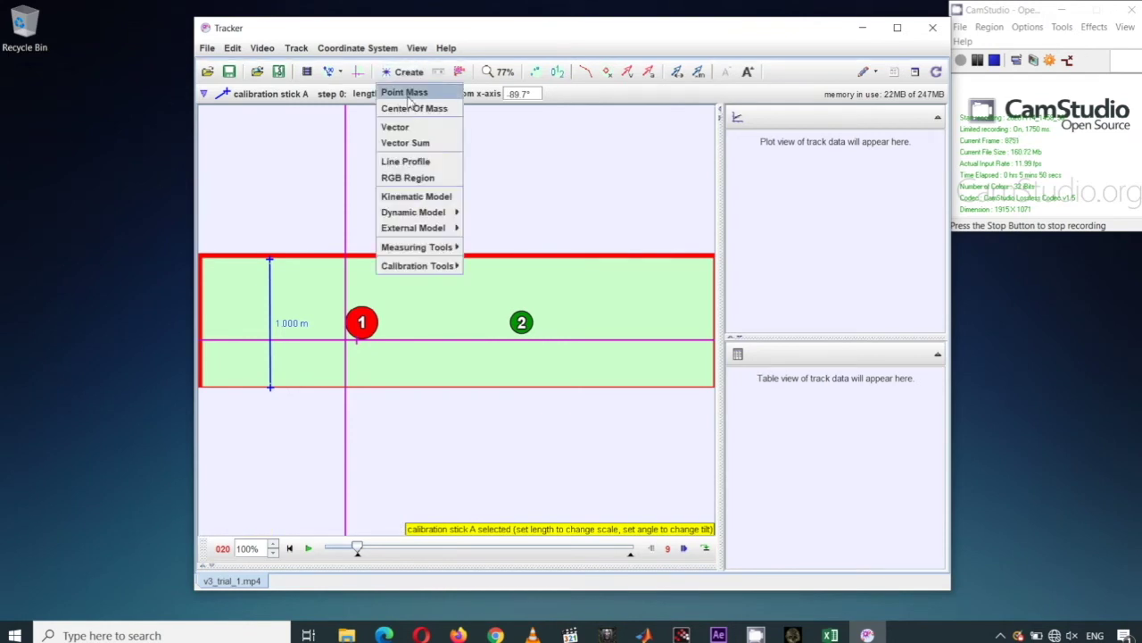
click(407, 97)
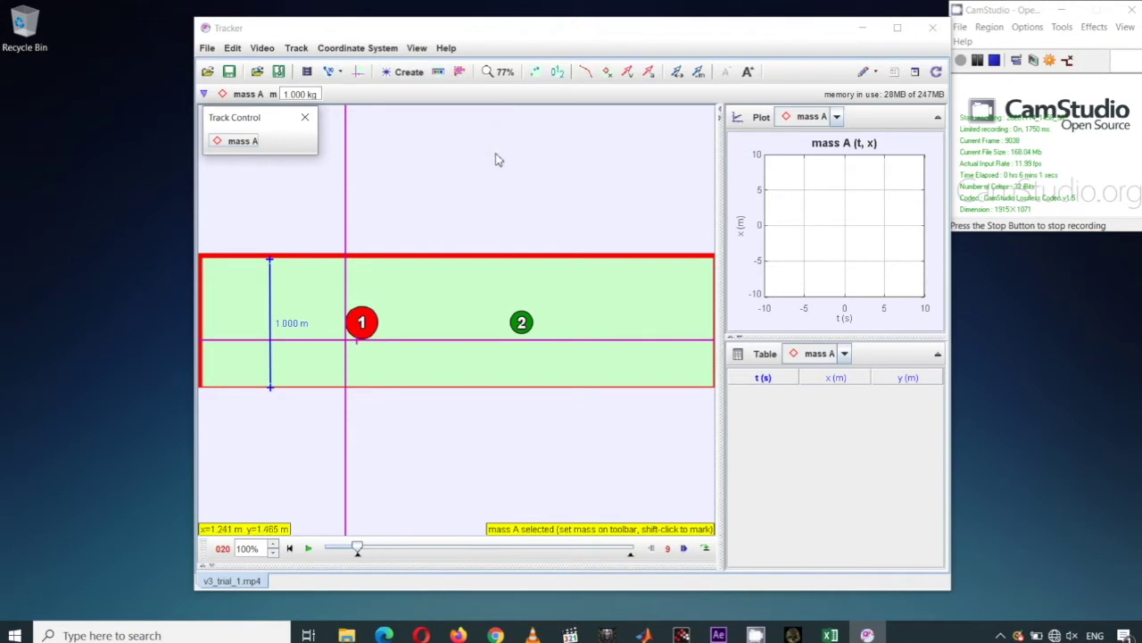
click(460, 77)
drag(253, 132, 90, 132)
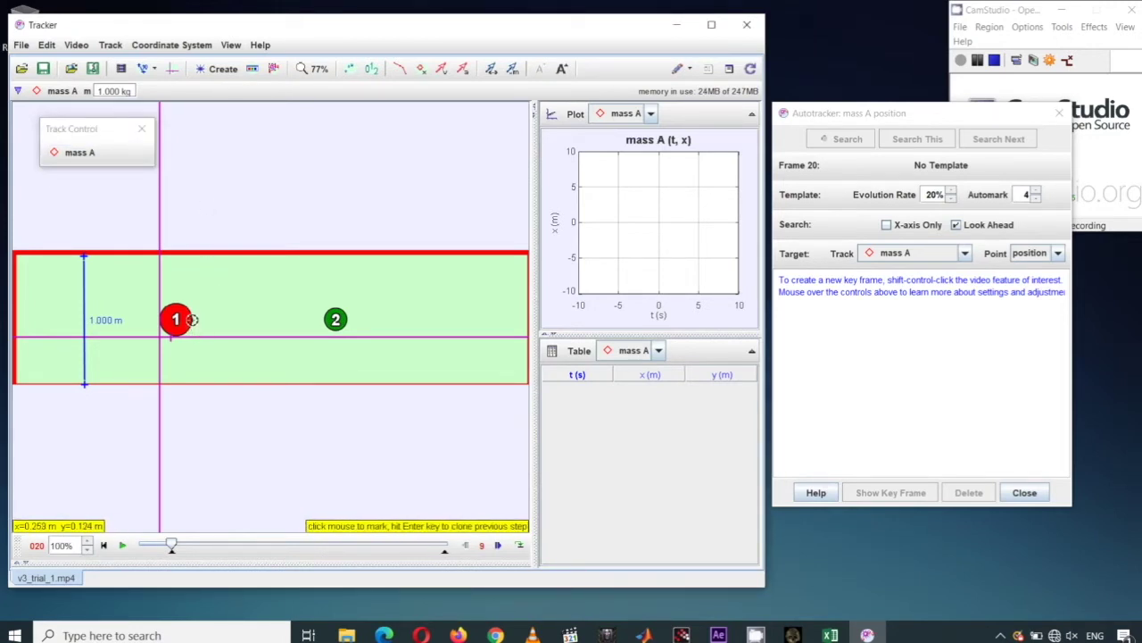
ctrl+shift+click(190, 319)
Autotrack ball 1 through frames 38 and 47, dismissing the skipped-steps caution and moving the Autotracker window clear of the plot and table
drag(864, 120, 679, 174)
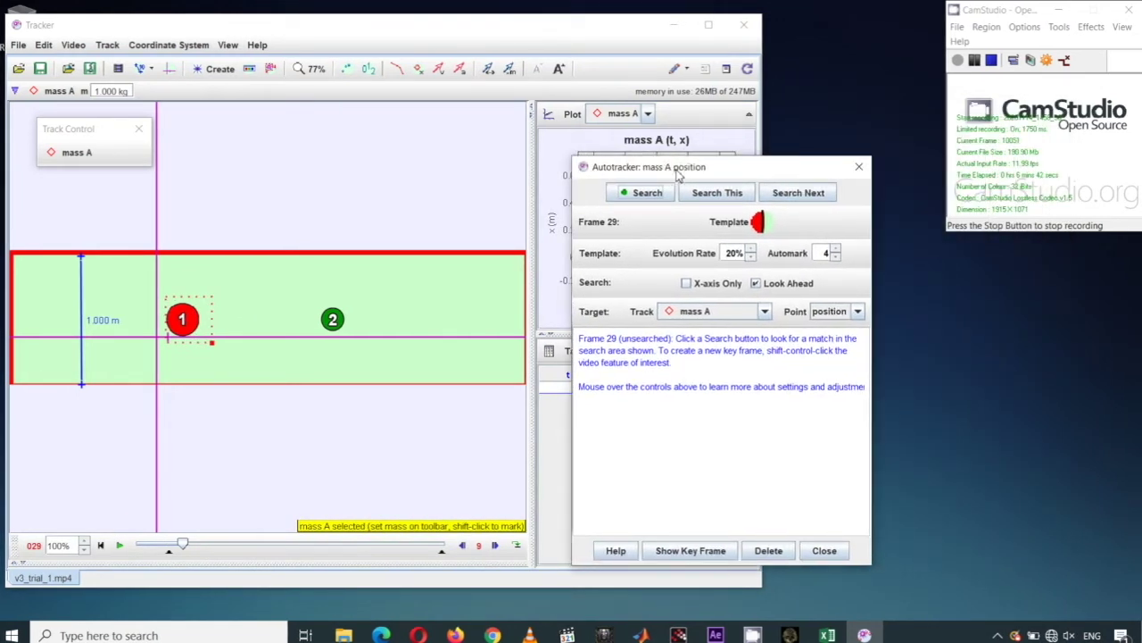
drag(679, 174, 725, 163)
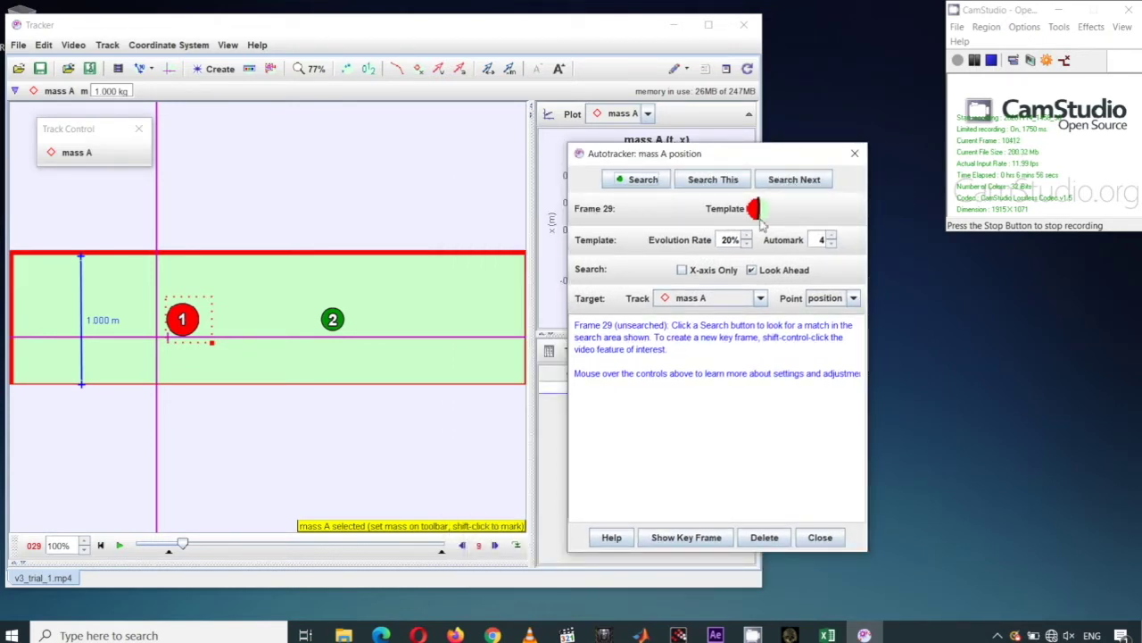
click(794, 179)
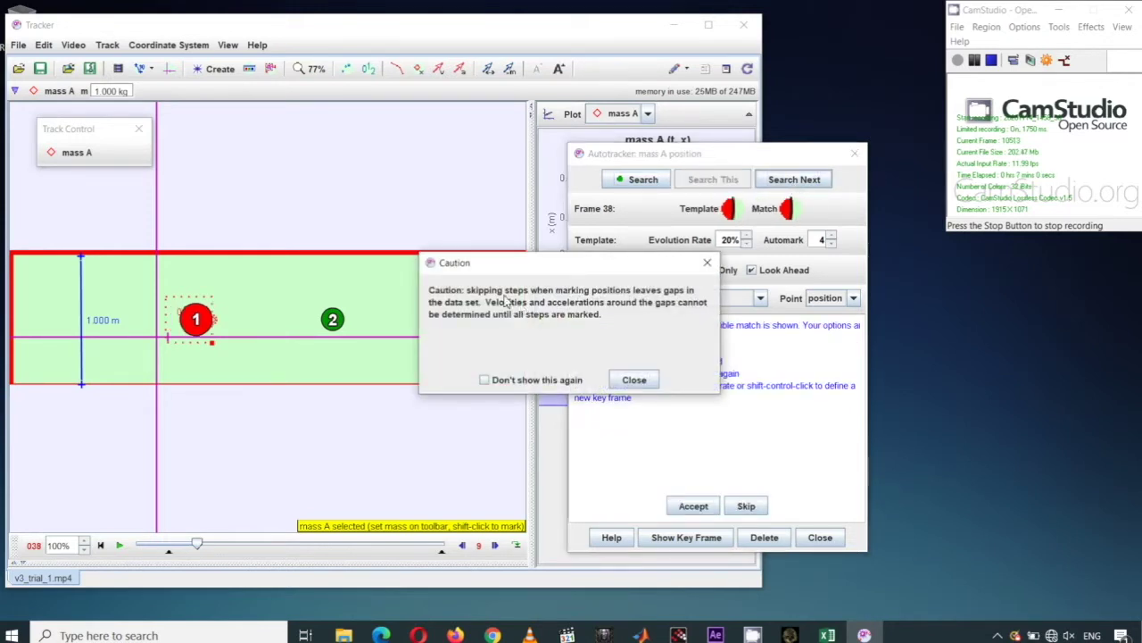
click(707, 263)
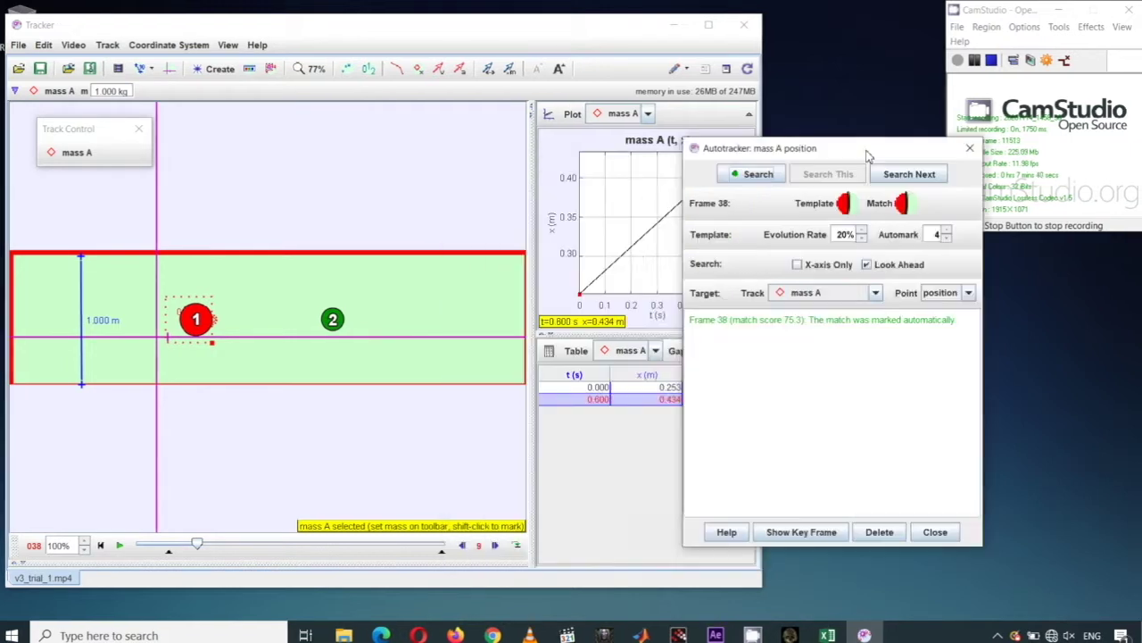
drag(864, 162, 805, 158)
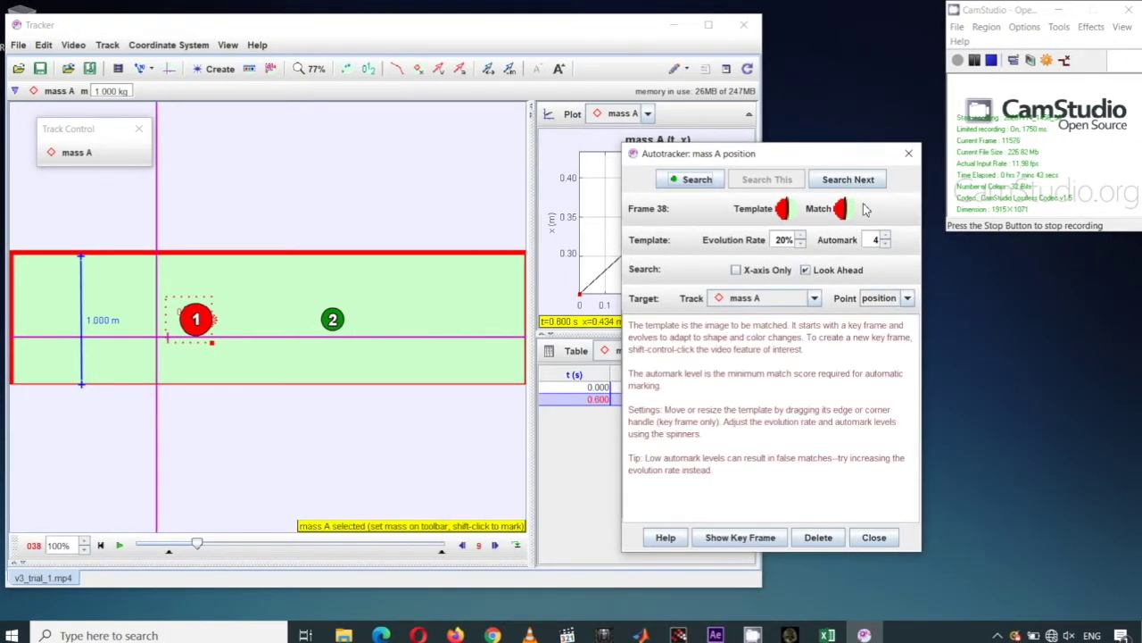
click(848, 179)
drag(796, 159, 979, 140)
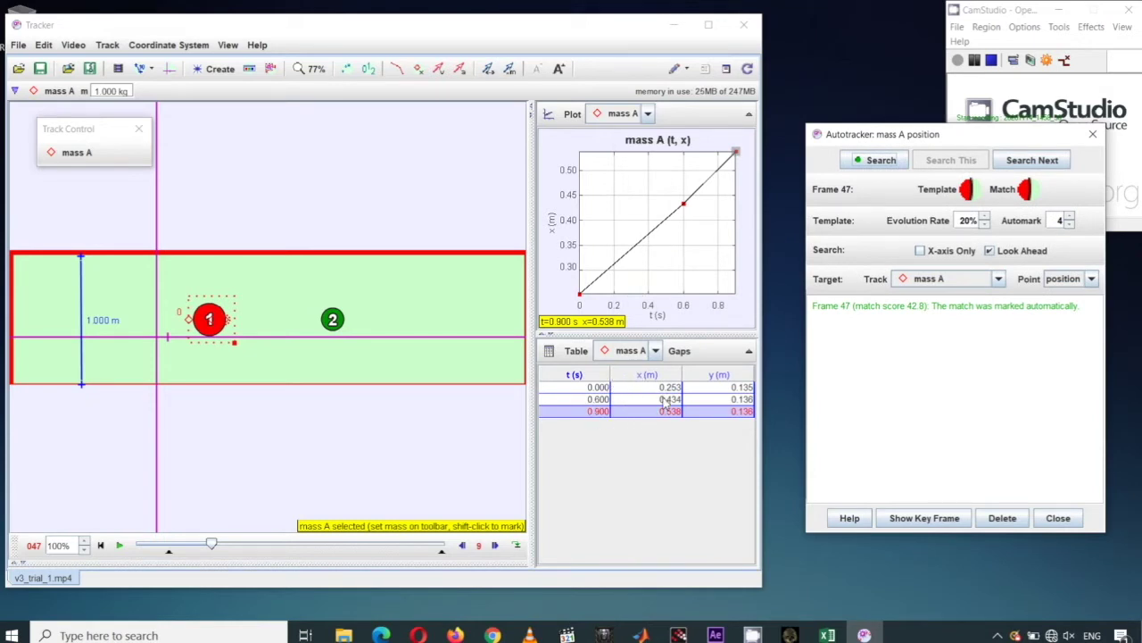
Continue autotracking ball 1 one step at a time from frame 47 to the end of the clip
click(215, 323)
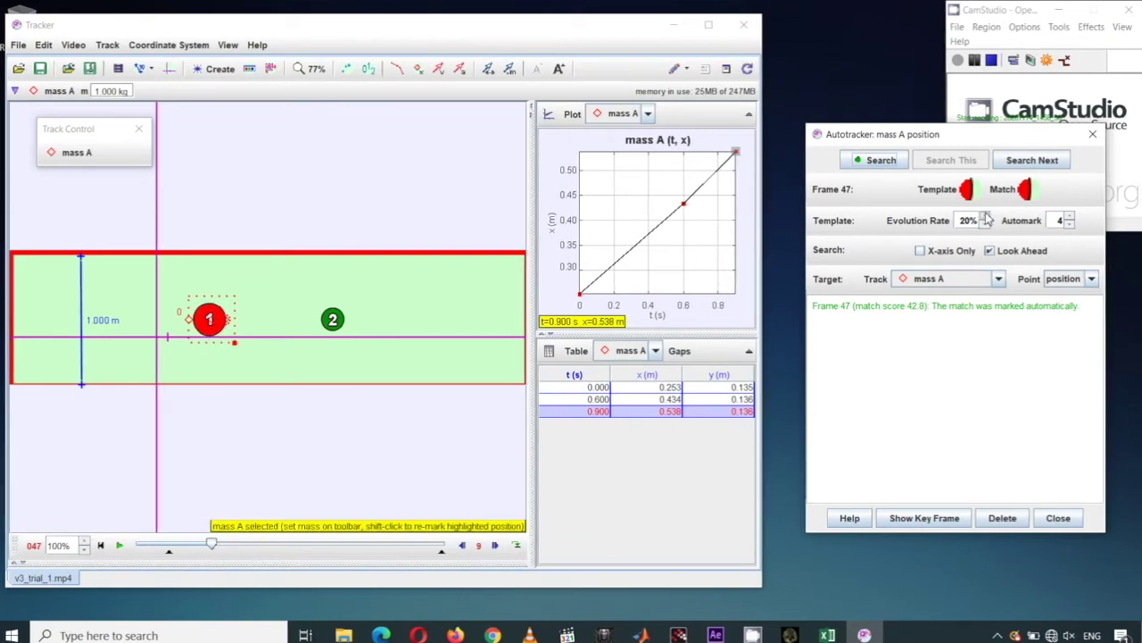
click(1018, 166)
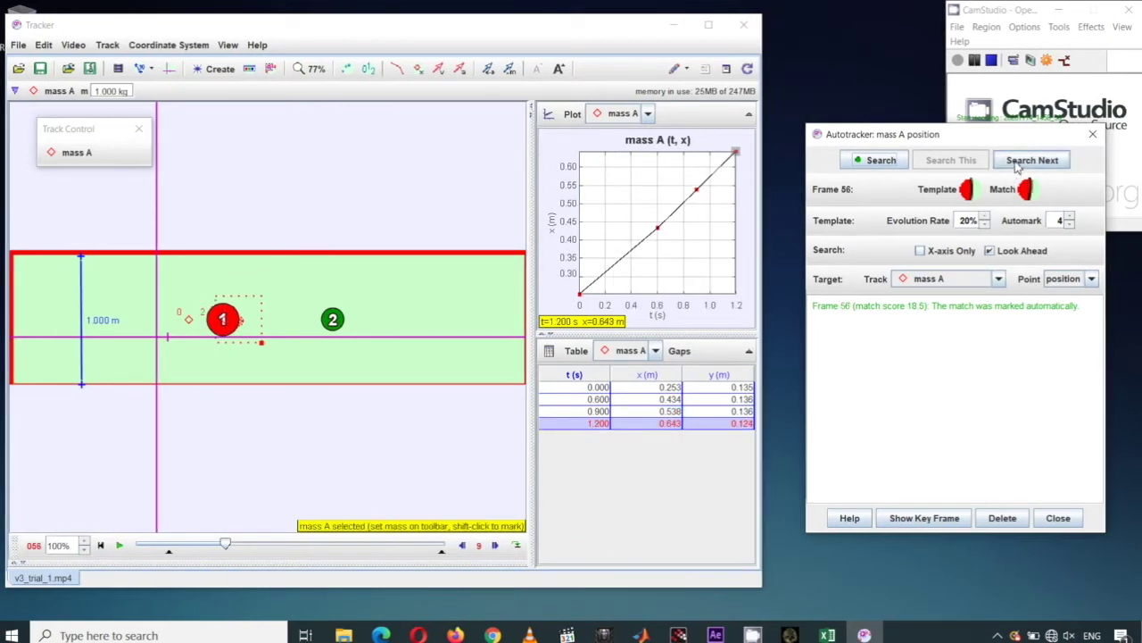
click(1018, 166)
click(1019, 166)
click(1018, 166)
click(1019, 166)
click(1019, 166)
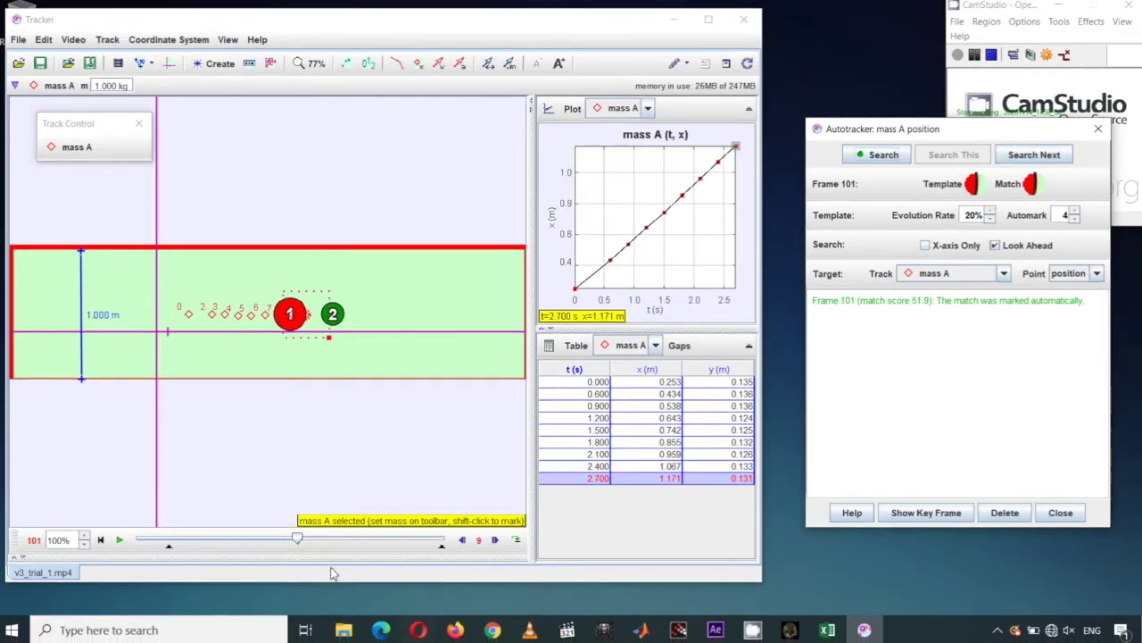
click(1016, 165)
click(1012, 164)
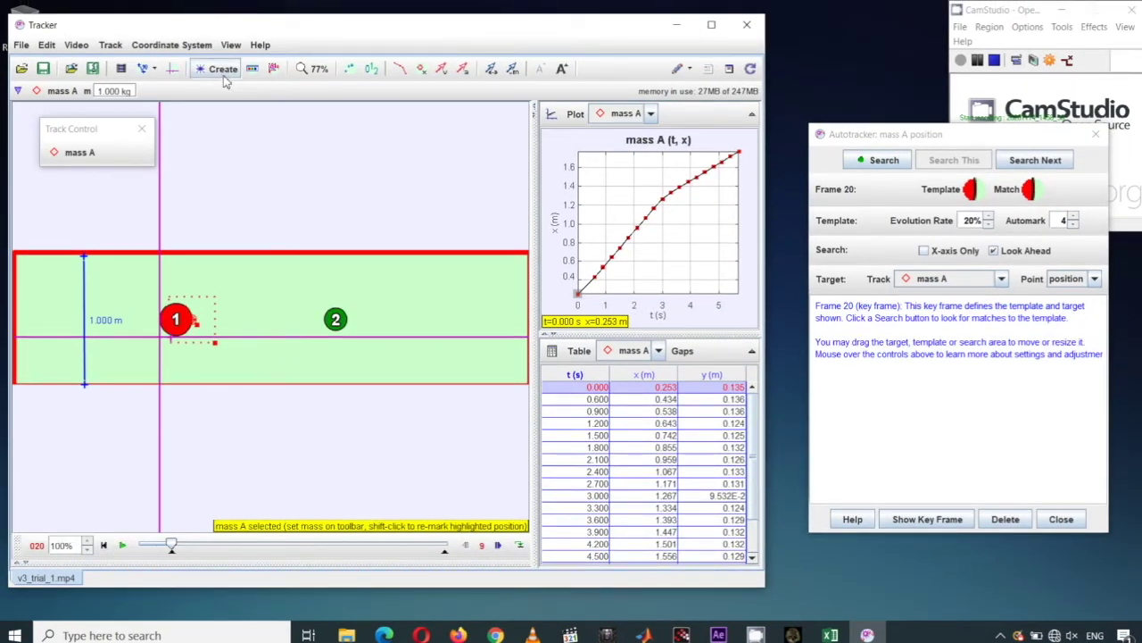
Create a second point mass track and set its Autotracker key frame on the right edge of ball 2 at frame 20
click(222, 70)
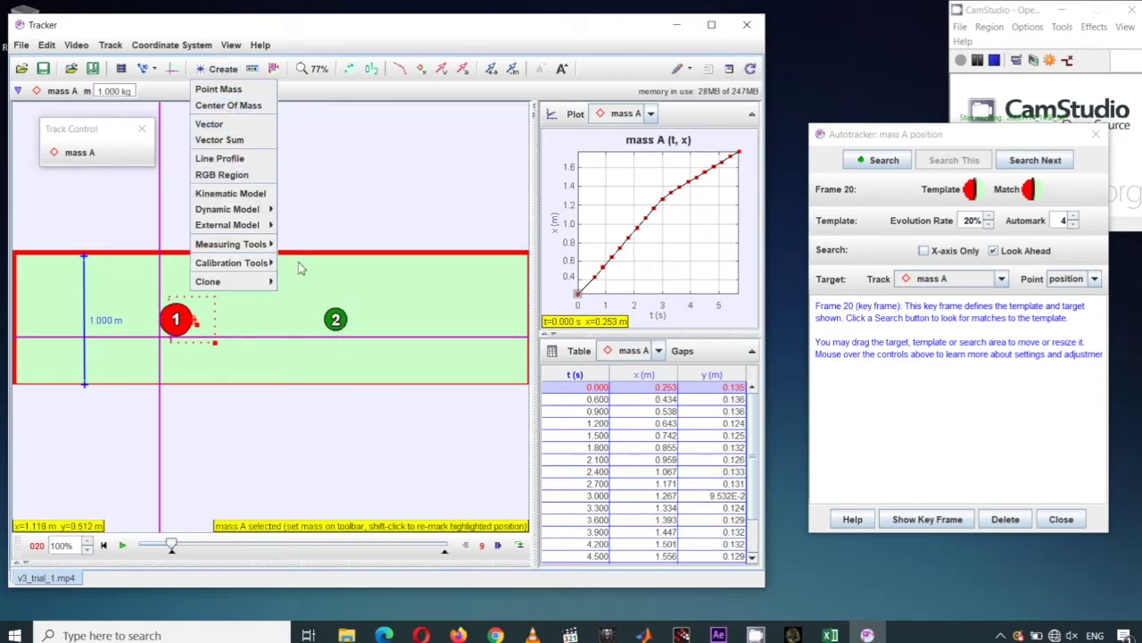
click(214, 89)
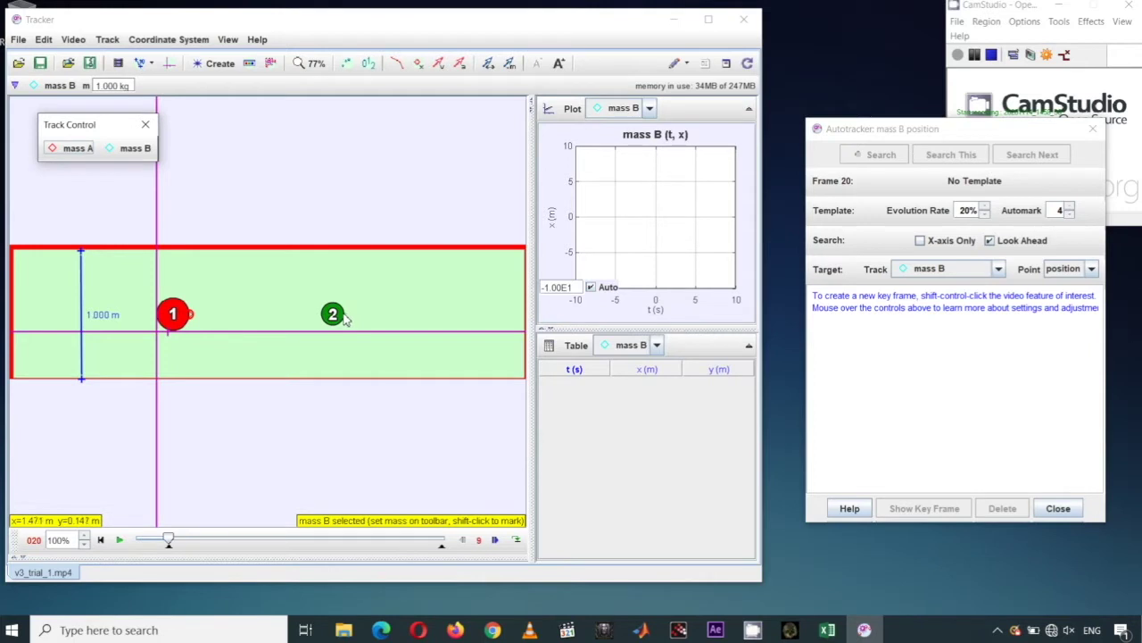
key(shift)
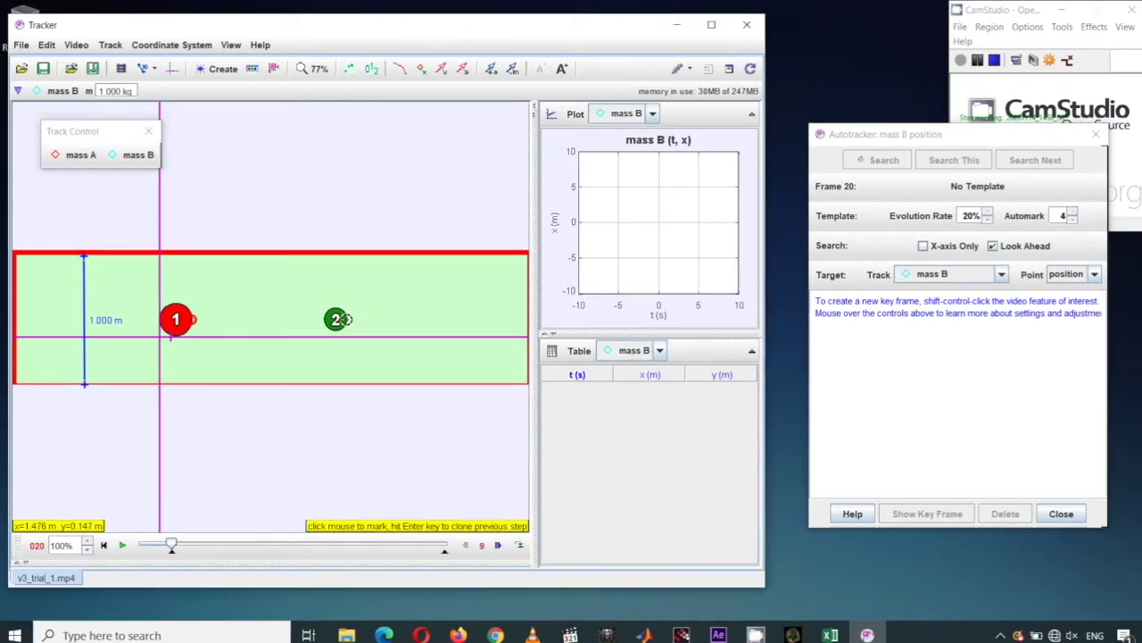
ctrl+shift+click(344, 318)
mouse_move(1025, 212)
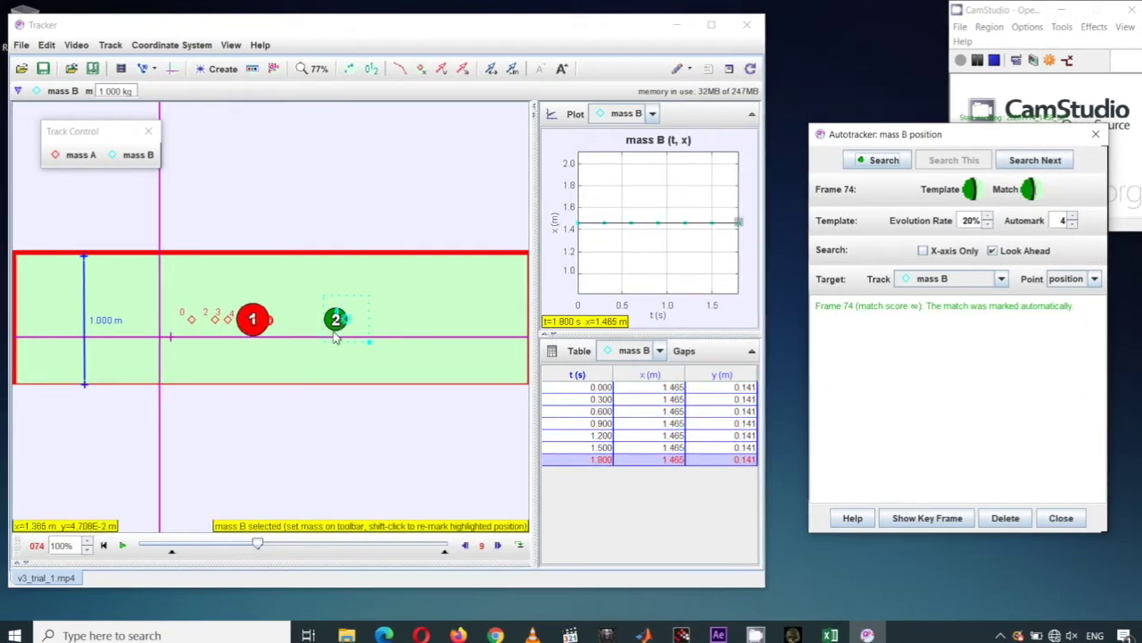
Autotrack ball 2 through the whole clip, defining a new key frame on its right edge at frame 128
click(1033, 164)
click(1035, 165)
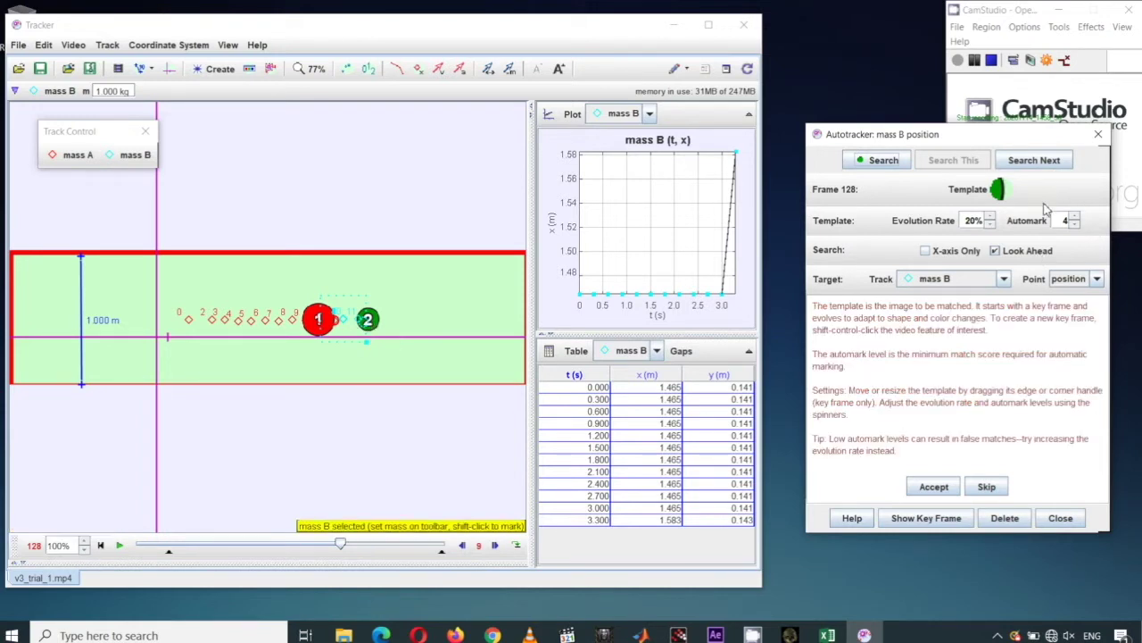
ctrl+shift+click(383, 317)
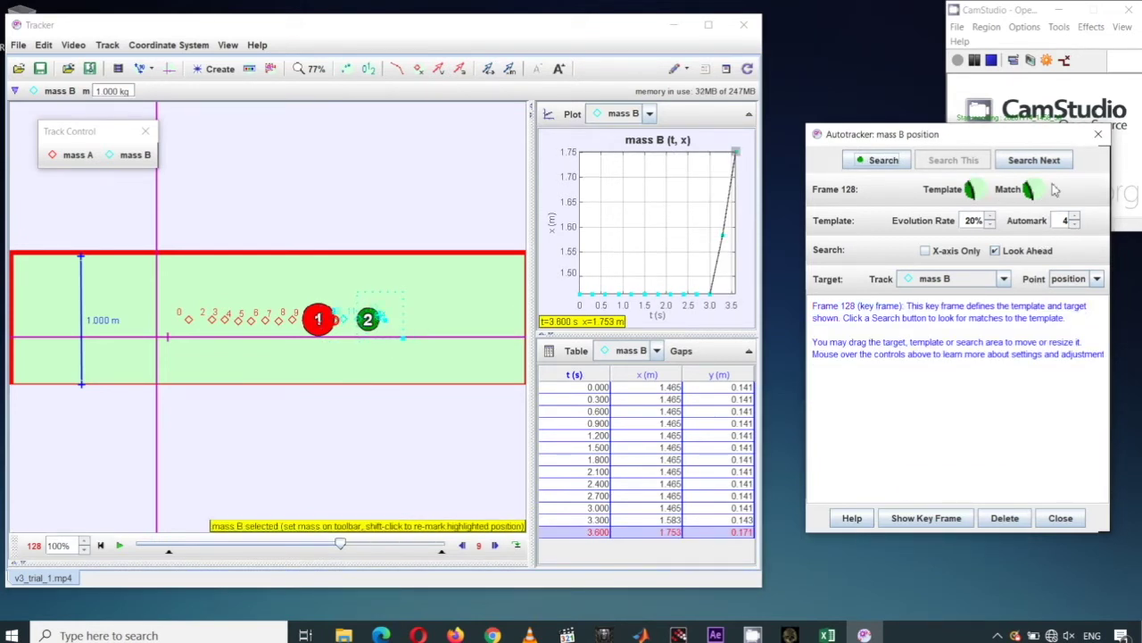
click(1028, 162)
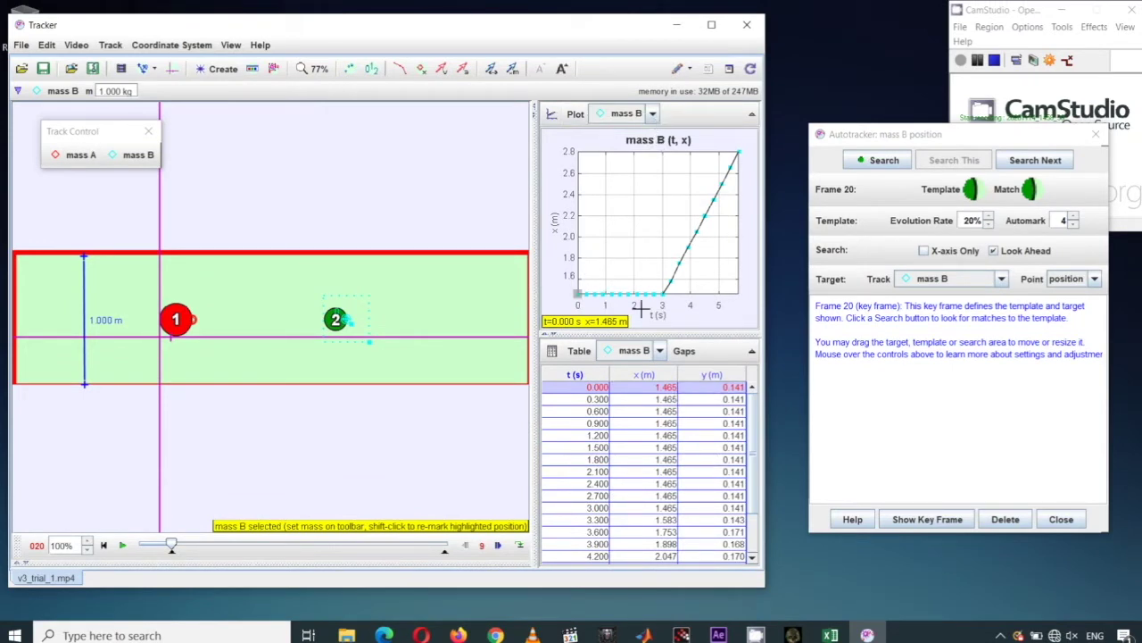
Display mass A's data and step through the video to frame 101, the last marked step before the collision
click(652, 116)
click(637, 133)
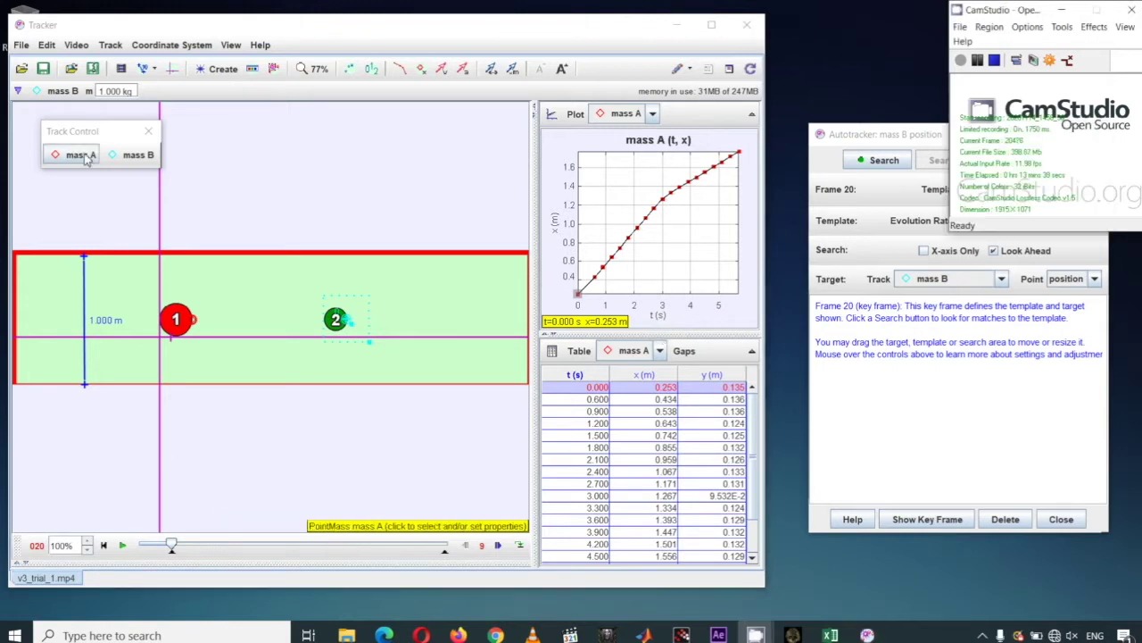
click(497, 544)
click(498, 545)
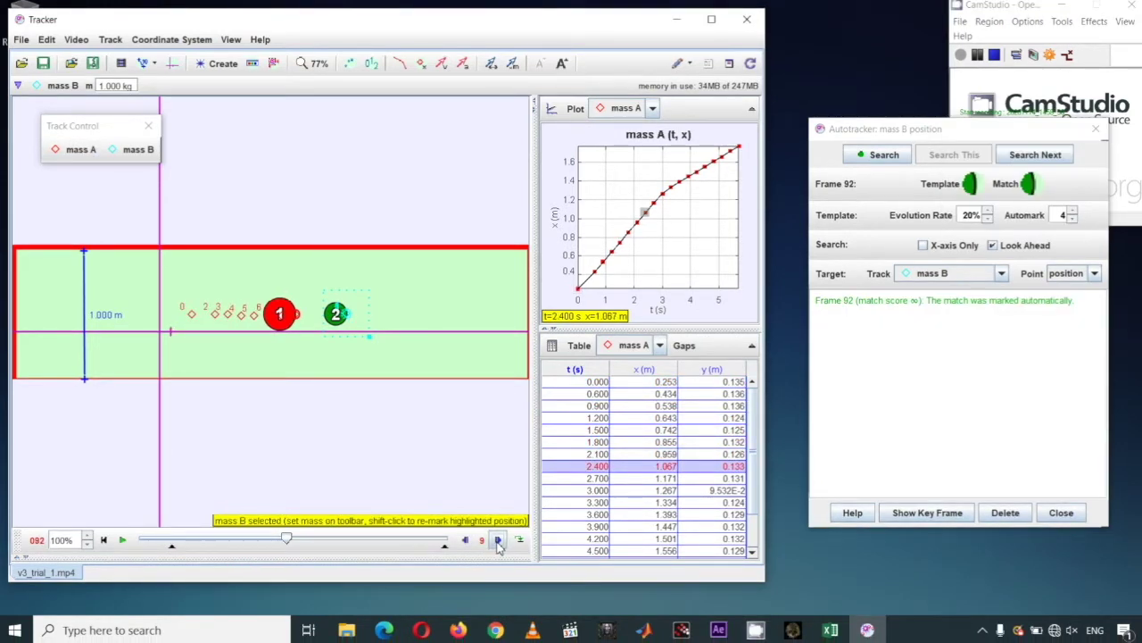
click(497, 545)
click(497, 544)
click(497, 544)
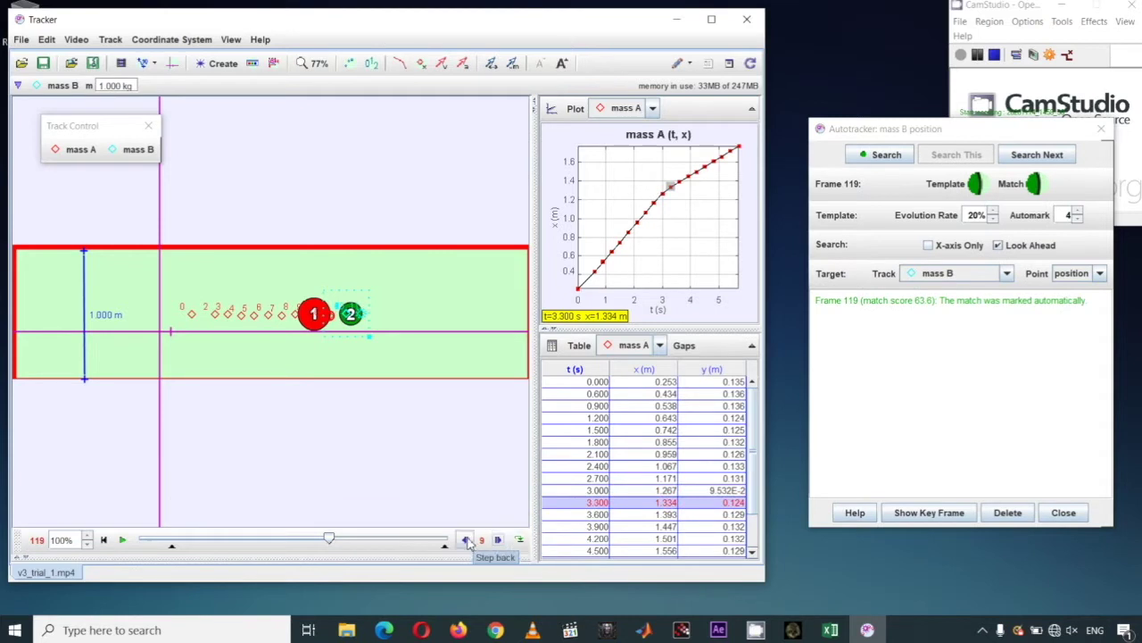
click(467, 540)
click(466, 540)
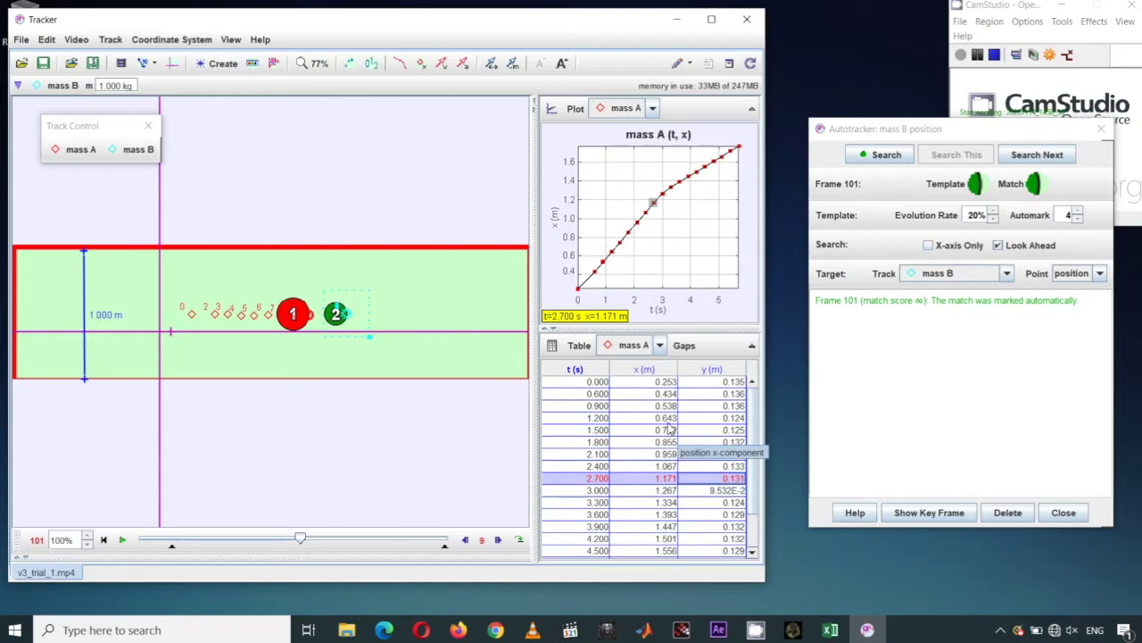
Copy mass A's t and x data from 0 to 2.7 s into the Trial 1 columns of Excel's Table 8.2 sheet, starting at Z4
drag(582, 382, 638, 479)
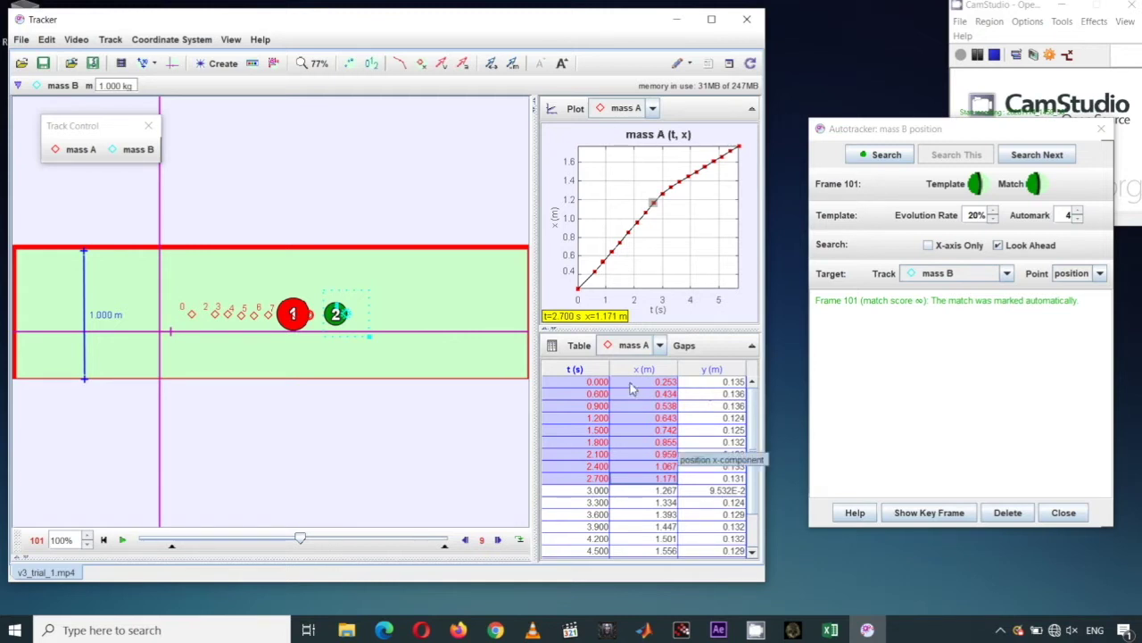
right_click(557, 389)
mouse_move(607, 414)
click(688, 426)
key(alt+Tab)
right_click(207, 168)
click(235, 231)
Clear the pasted track name and column headings from cells Z4:AA5
drag(207, 169, 247, 188)
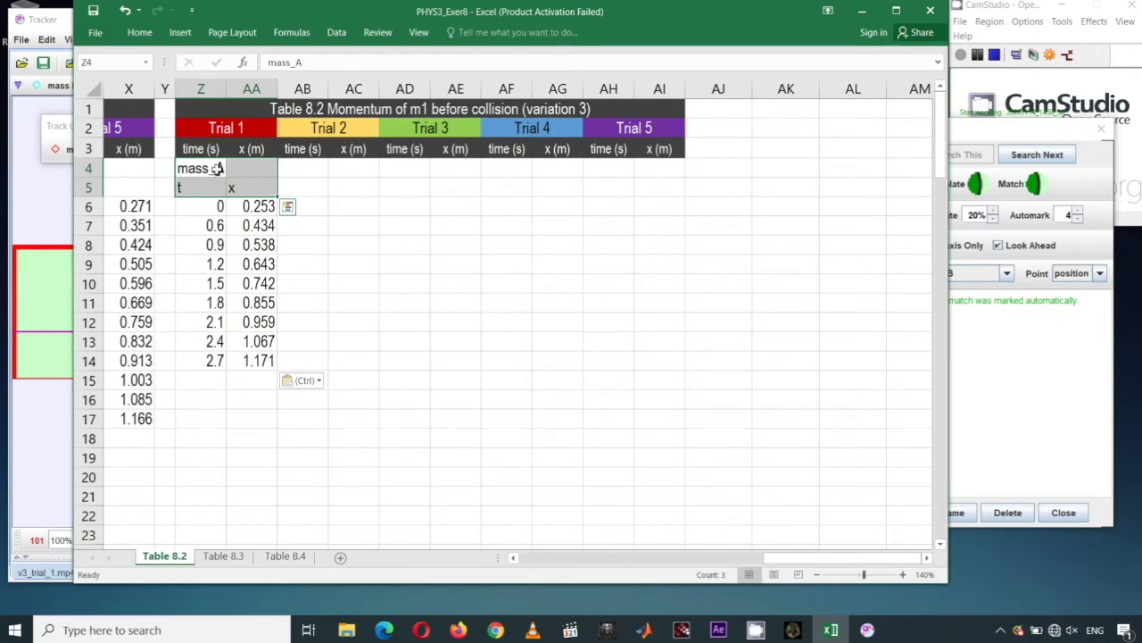
right_click(219, 184)
click(265, 341)
click(390, 311)
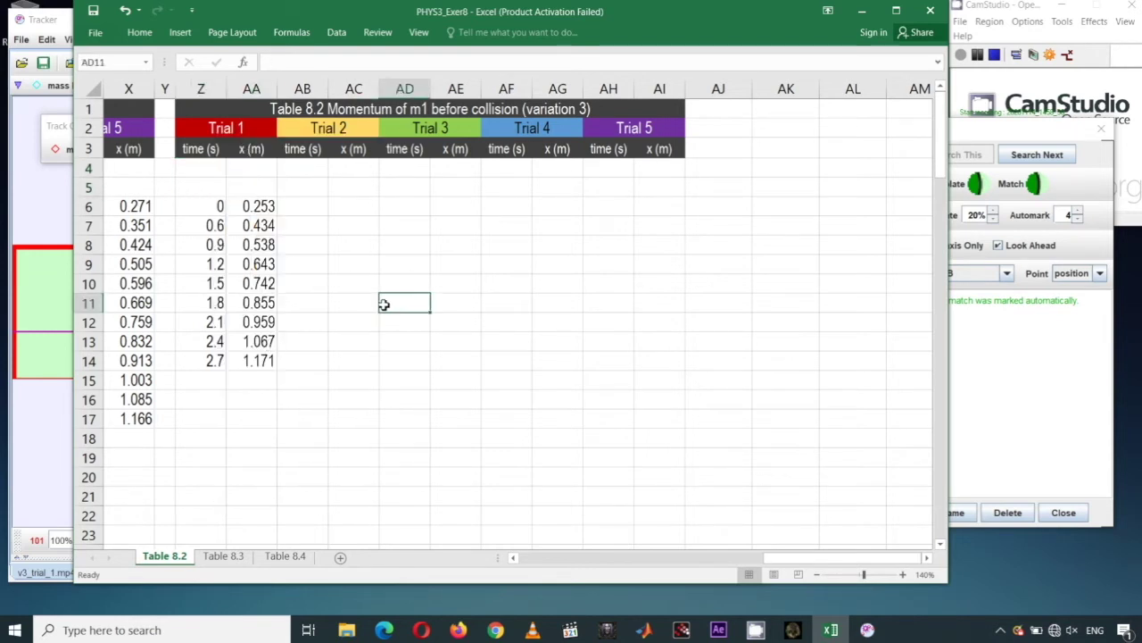
Insert a scatter chart with connecting lines and markers from Z6:AA14, titled "m1 before collision - variation 3 trial 1 - x vs t"
drag(214, 212, 254, 364)
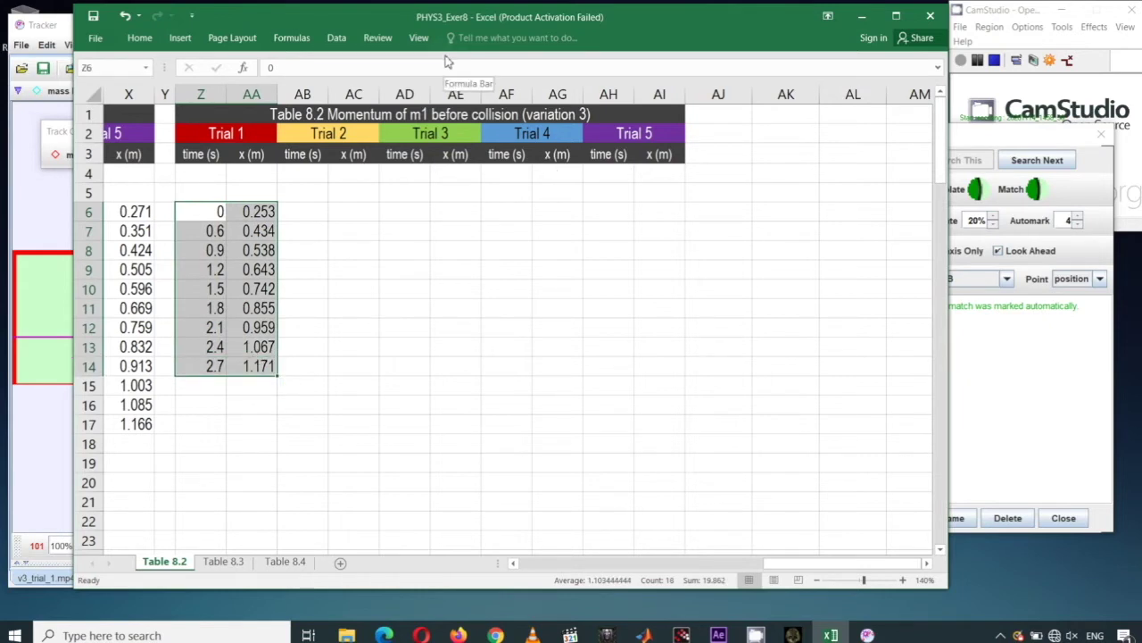
click(181, 37)
click(473, 75)
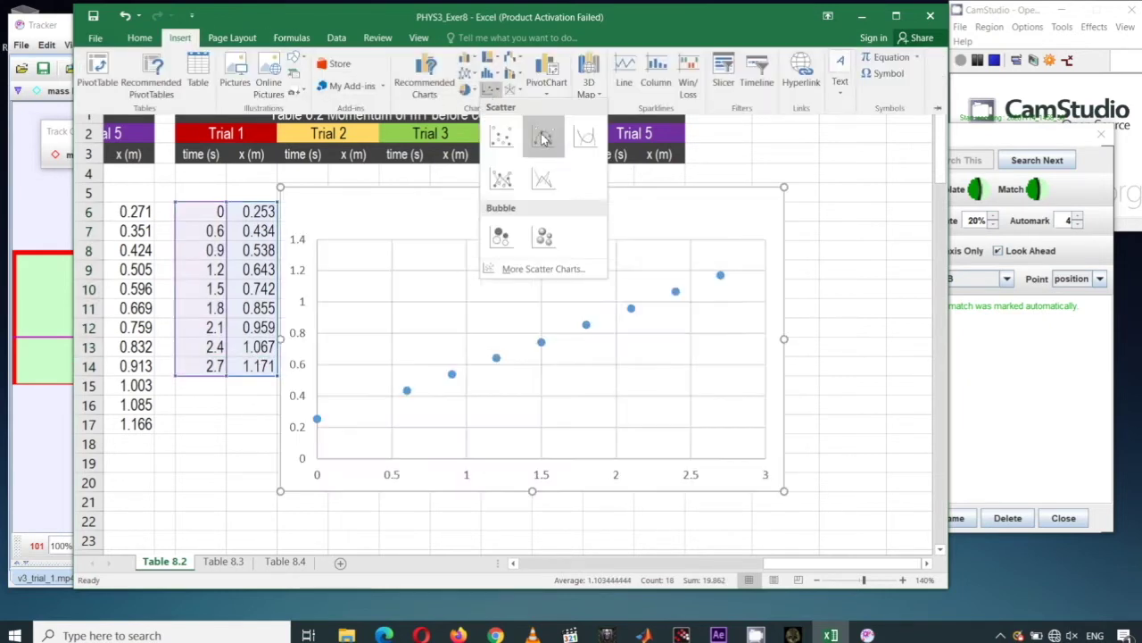
click(500, 134)
click(510, 210)
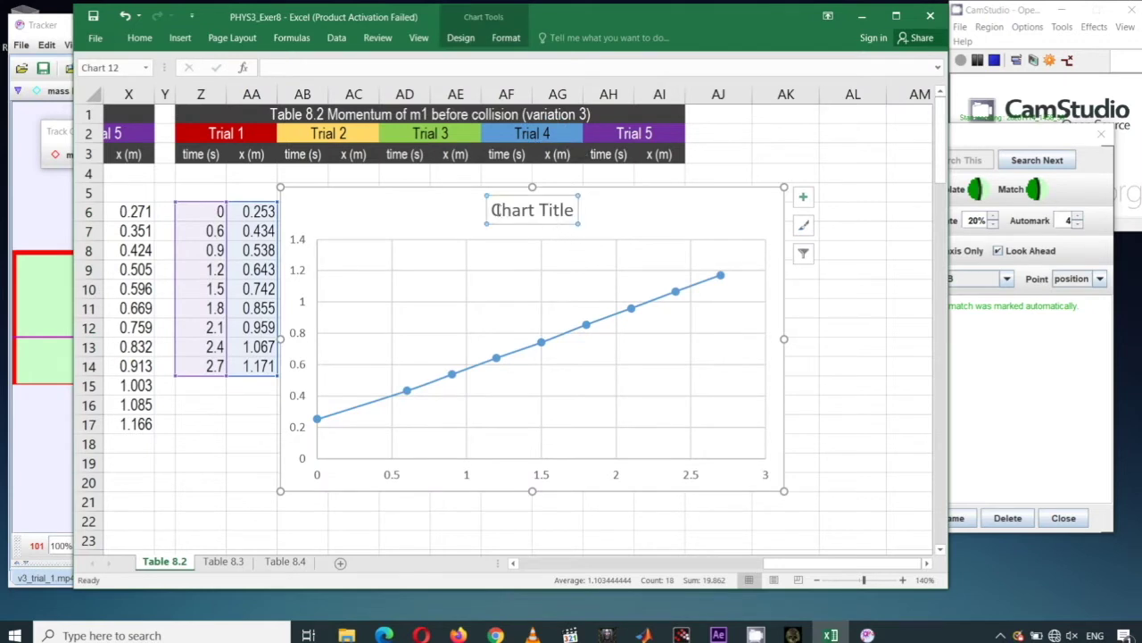
text(m1 before collision - variation 3 trial 1 - x vs t)
Add a linear trendline to the chart's data series, showing its equation and R-squared value
right_click(676, 291)
key(Escape)
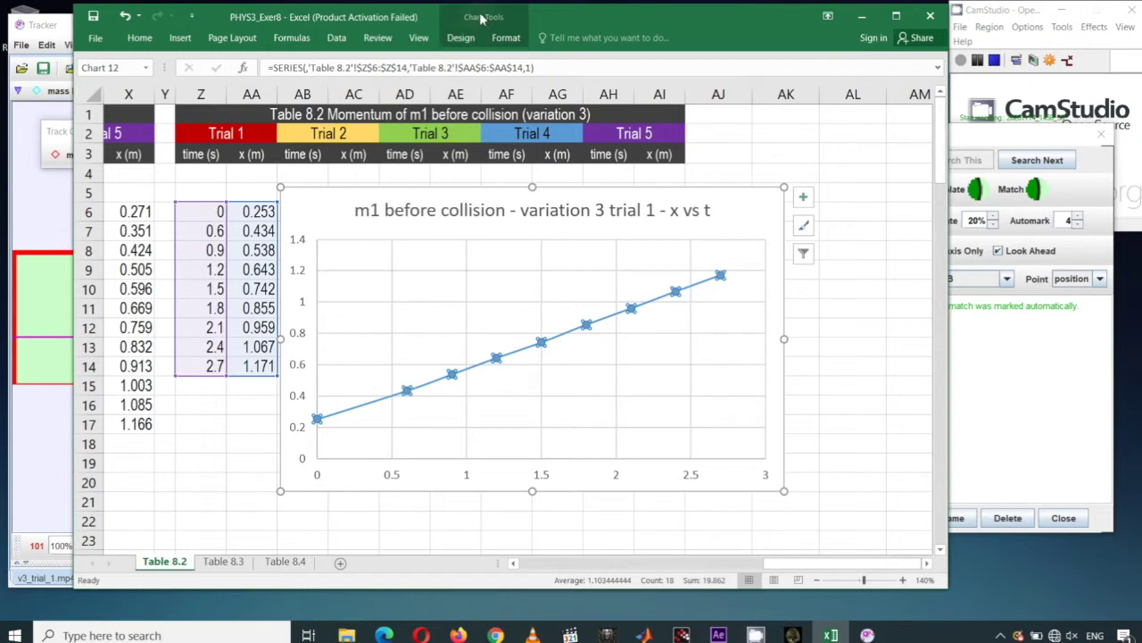
click(461, 40)
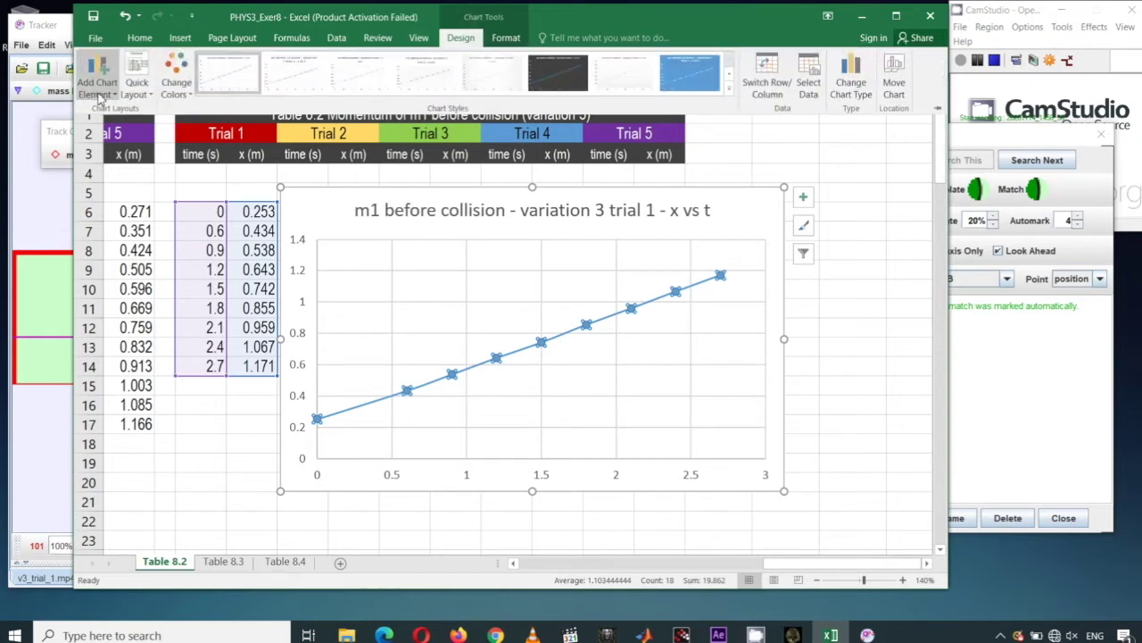
click(102, 93)
mouse_move(129, 274)
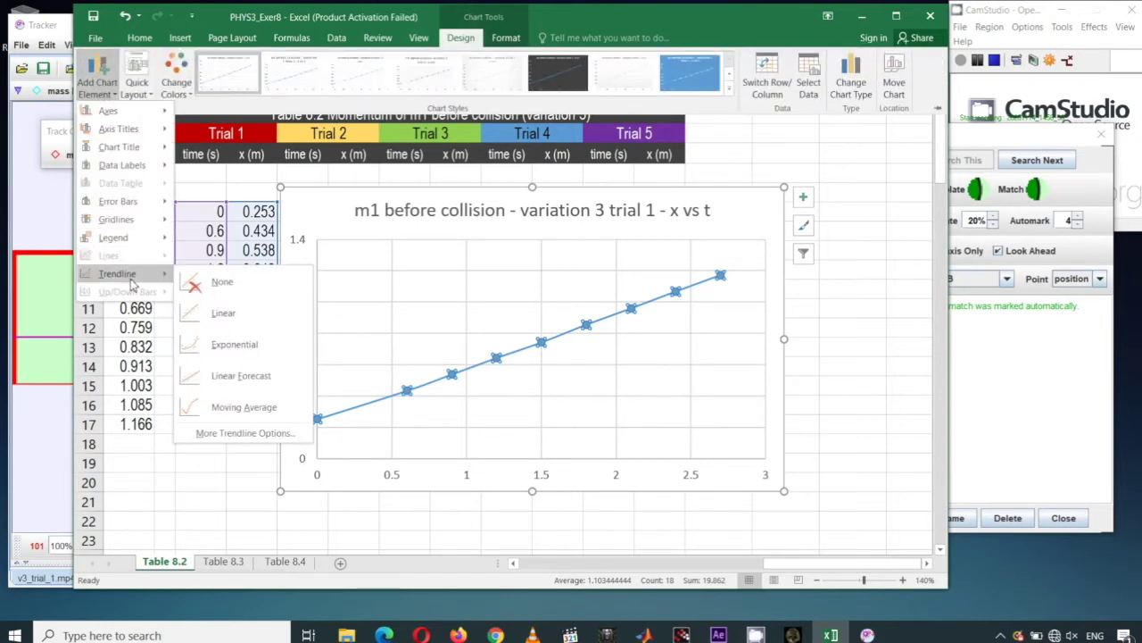
click(210, 432)
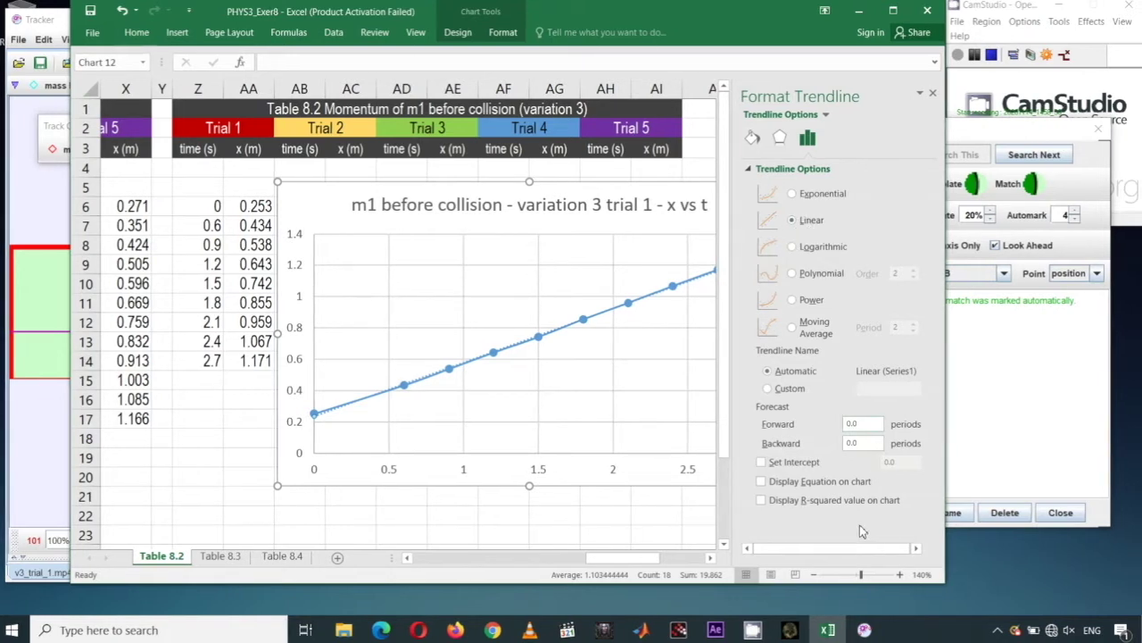
click(806, 483)
click(807, 502)
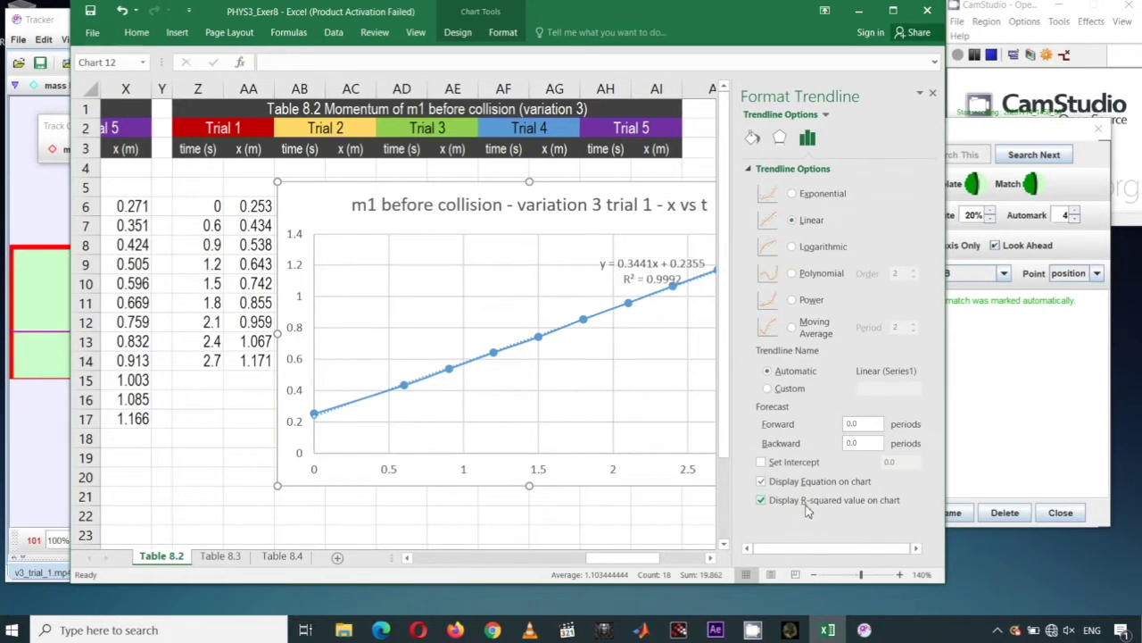
click(934, 102)
Enlarge the trendline equation label to 18 pt and place it above the line in the chart's upper-left area
click(645, 280)
key(ctrl+a)
key(ctrl+shift+period)
key(ctrl+shift+period)
key(ctrl+shift+period)
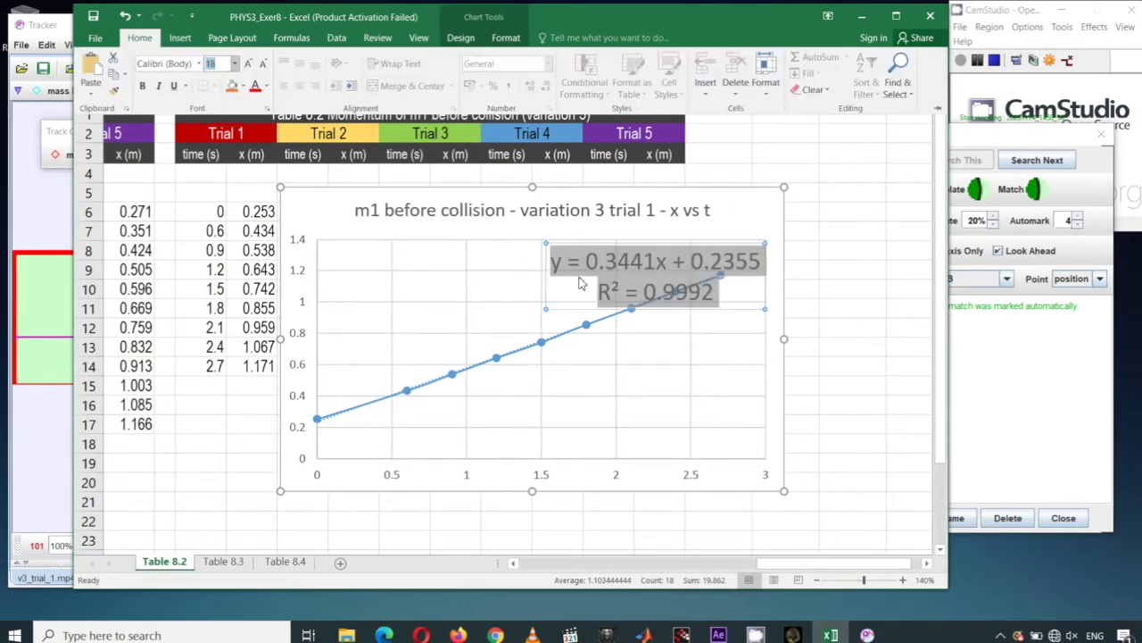
mouse_move(603, 242)
mouse_down()
mouse_move(587, 248)
mouse_move(467, 191)
mouse_move(444, 259)
mouse_up()
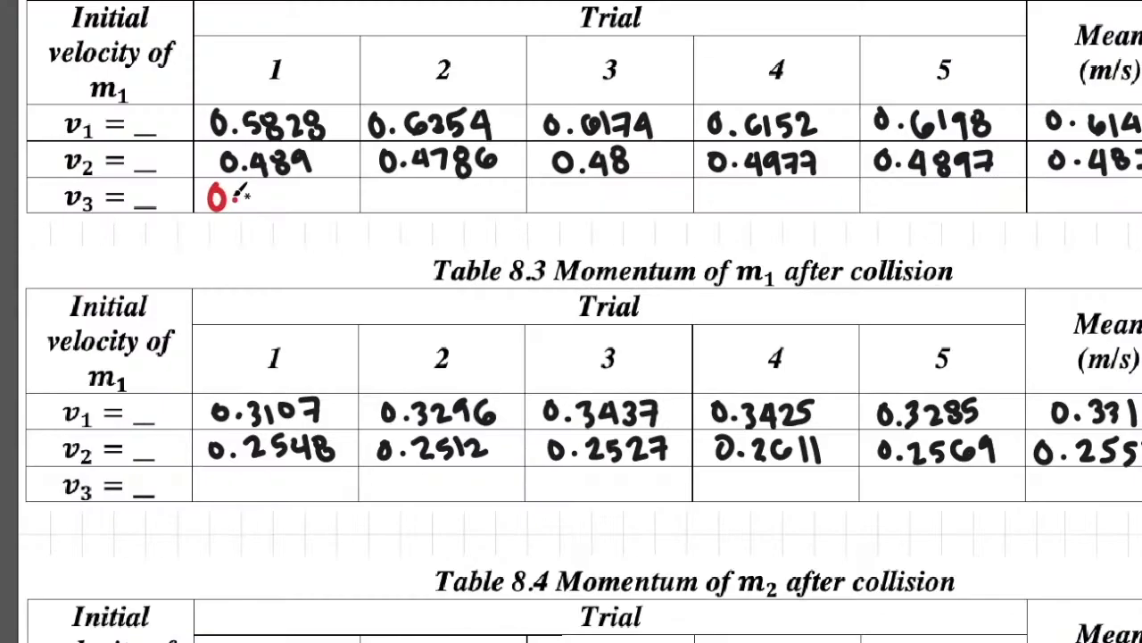
Switch to the worksheet document and handwrite 0.3441 in the v3 row under trial 1 of the table above Table 8.3
click(235, 200)
mouse_move(248, 188)
mouse_down()
mouse_move(249, 209)
mouse_move(300, 209)
mouse_up()
drag(320, 188, 323, 207)
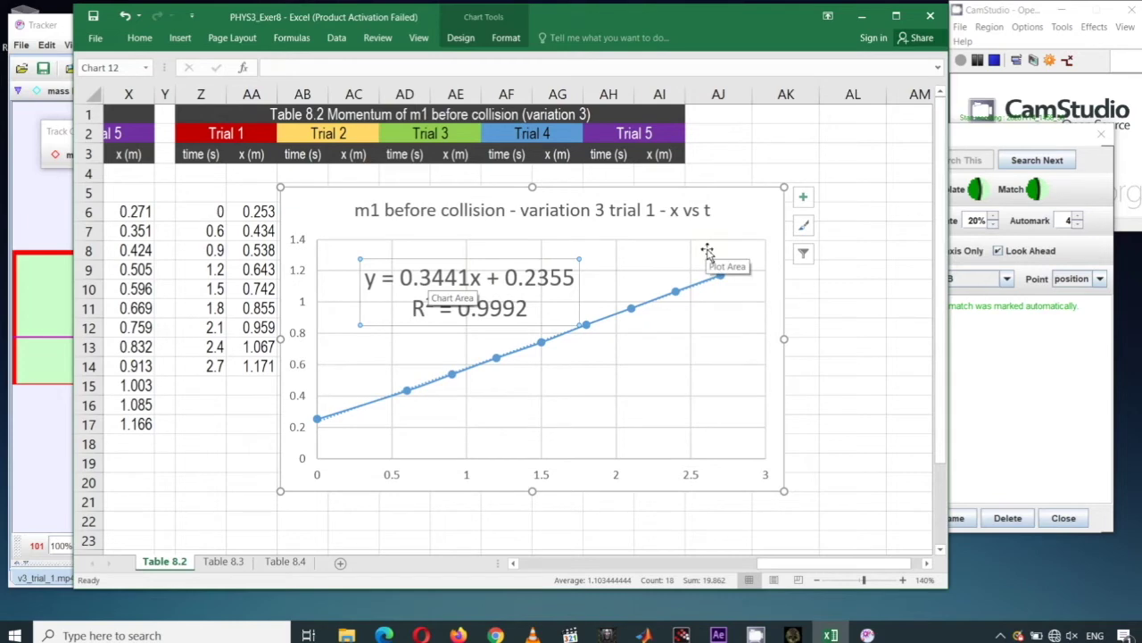
In Tracker, copy mass A's t and x table values from 3.6 s to 5.7 s at full precision
click(862, 16)
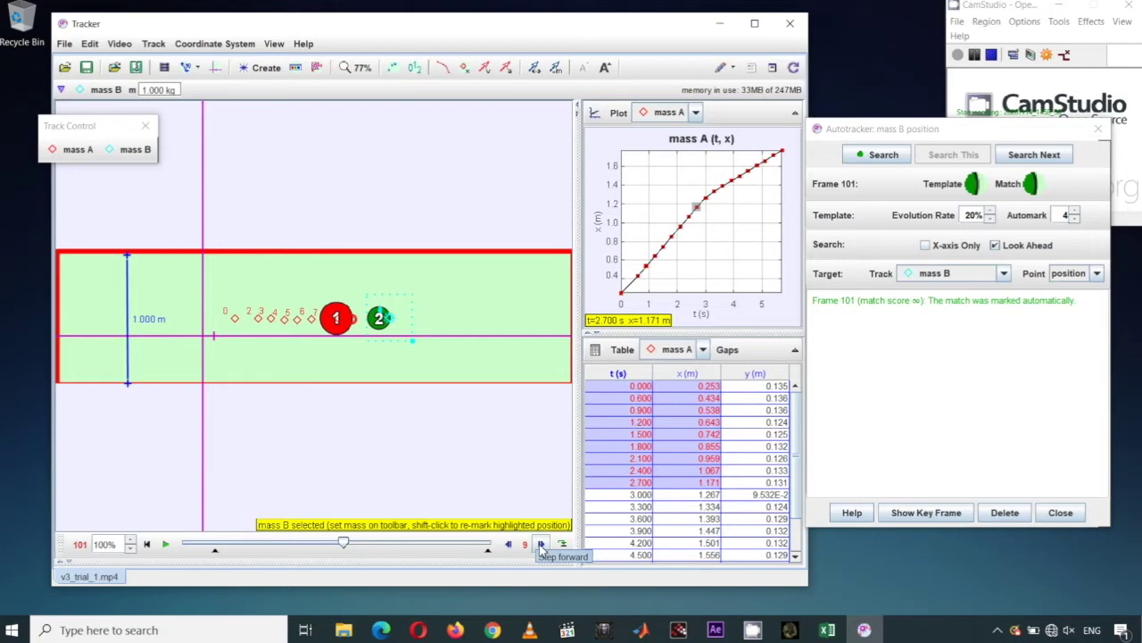
click(723, 185)
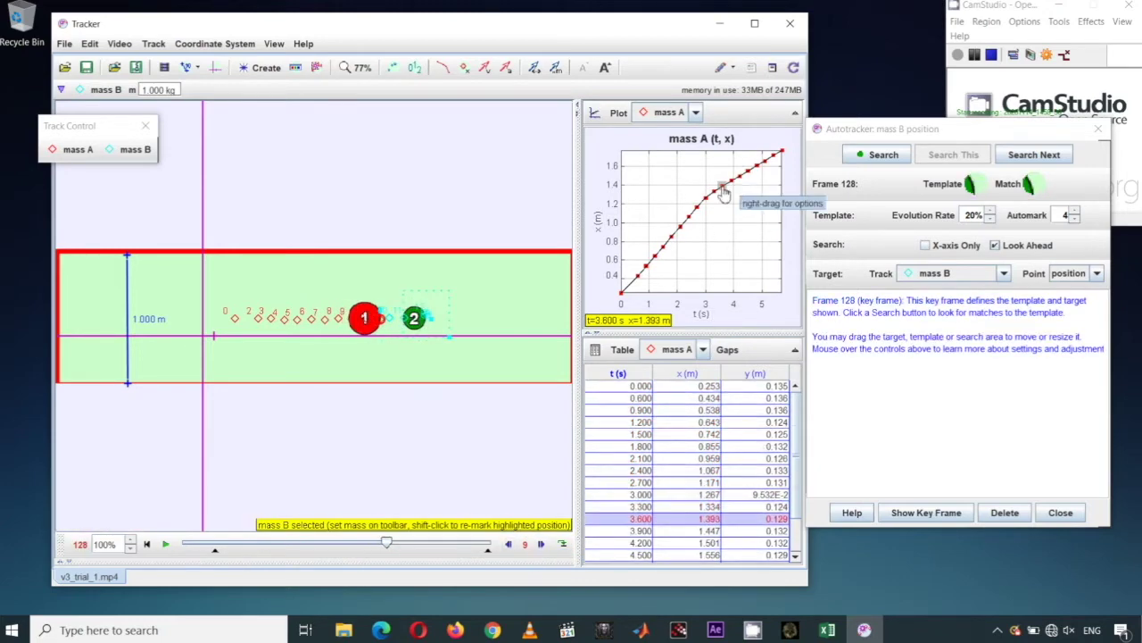
scroll(730, 473, down, 2)
drag(731, 475, 732, 556)
right_click(678, 465)
click(808, 493)
Paste the data into the Table 8.3 sheet at Z4 under variation 3 Trial 1, and clear the pasted header cells Z4:AA5
click(827, 630)
key(ctrl+v)
drag(201, 168, 237, 187)
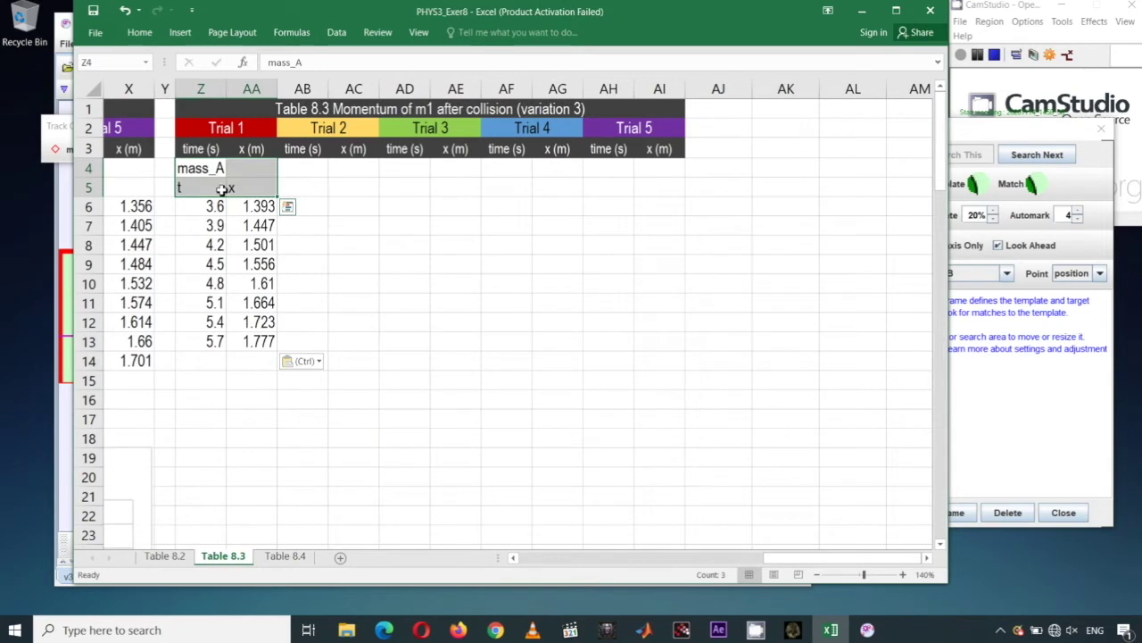
right_click(221, 189)
click(301, 345)
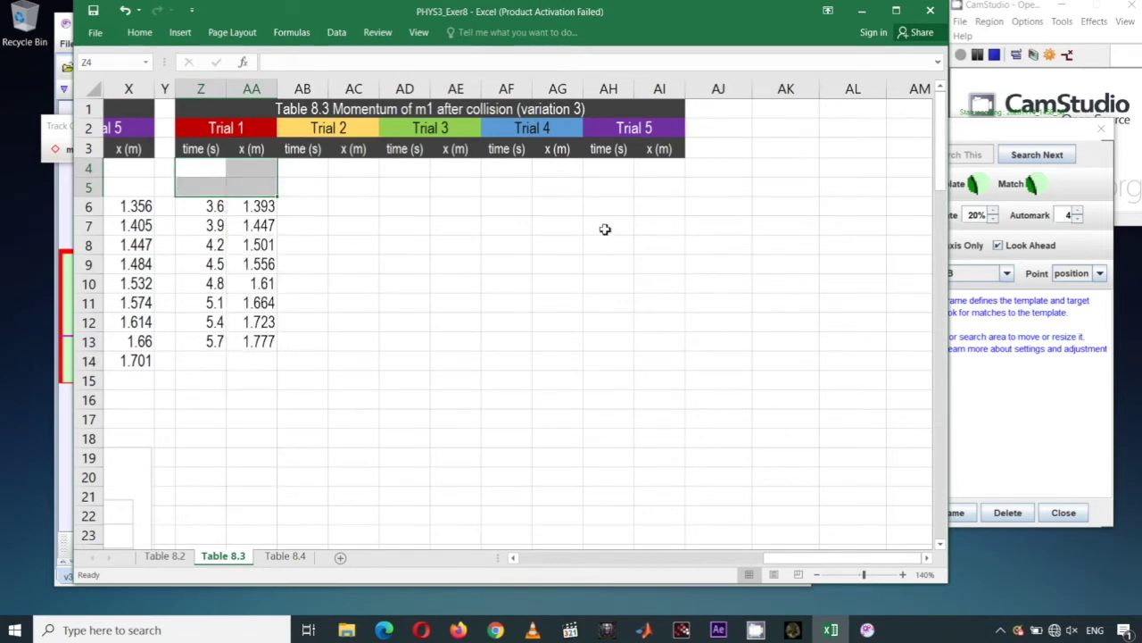
Insert a scatter chart with connecting lines and markers from Z6:AA13, titled "m1 after collision - variation 3 trial 1 - x vs t"
drag(201, 206, 252, 340)
click(181, 36)
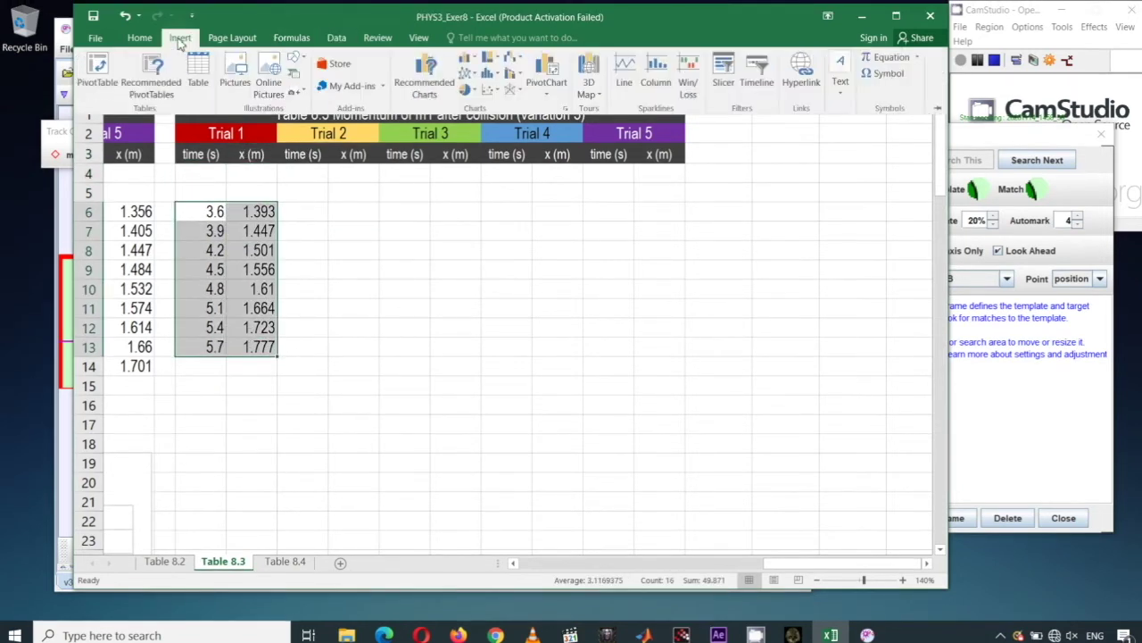
click(489, 89)
click(539, 138)
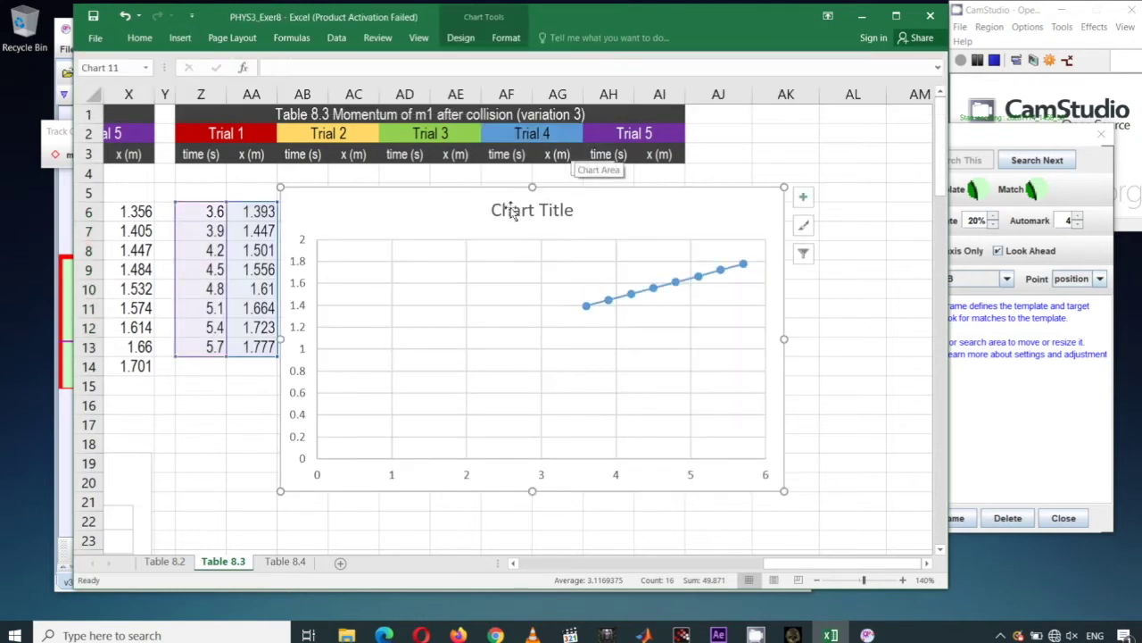
triple_click(544, 214)
text(m1 after collision - variation 3 trial 1 - x vs t)
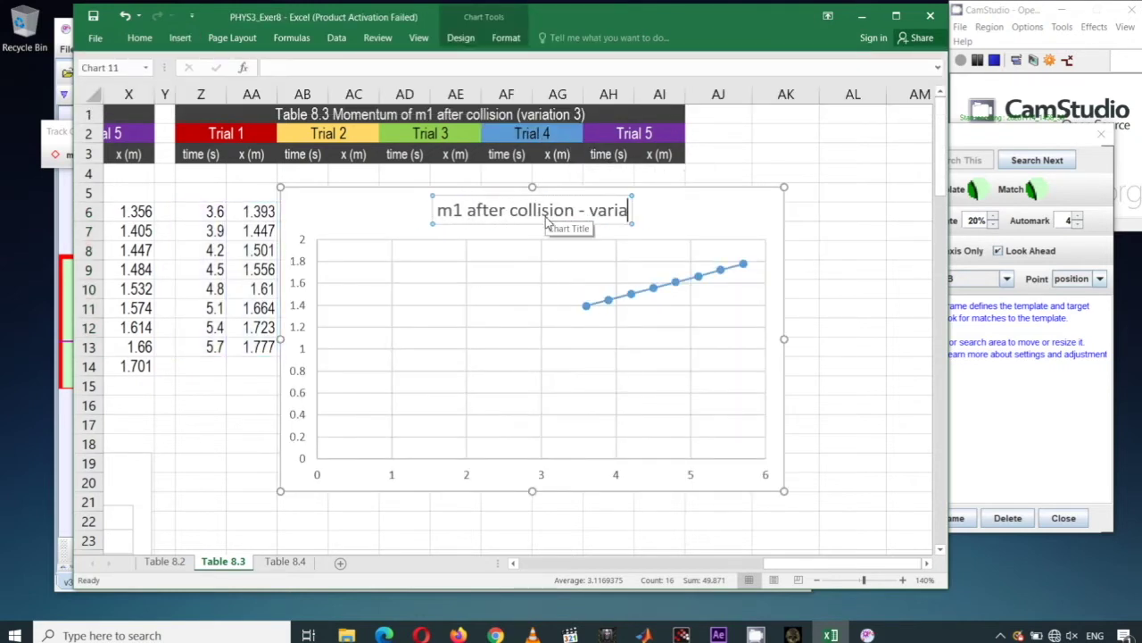
Add a linear trendline with its equation and R-squared value to the m1 after-collision series, and place the enlarged label beside the data points
click(734, 223)
click(460, 39)
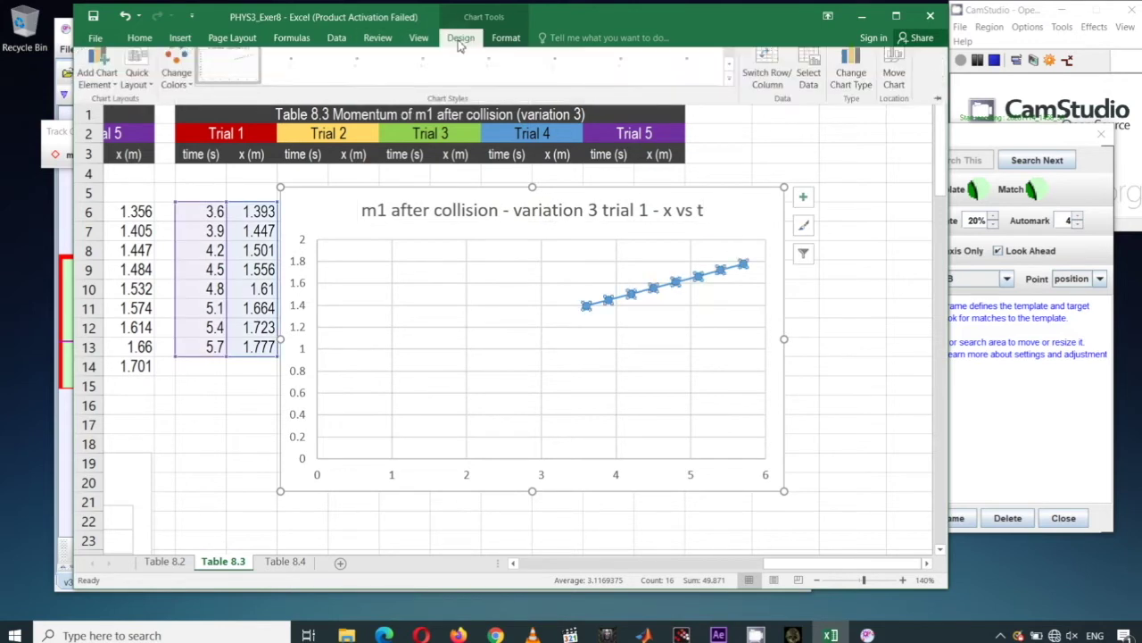
click(106, 87)
mouse_move(114, 273)
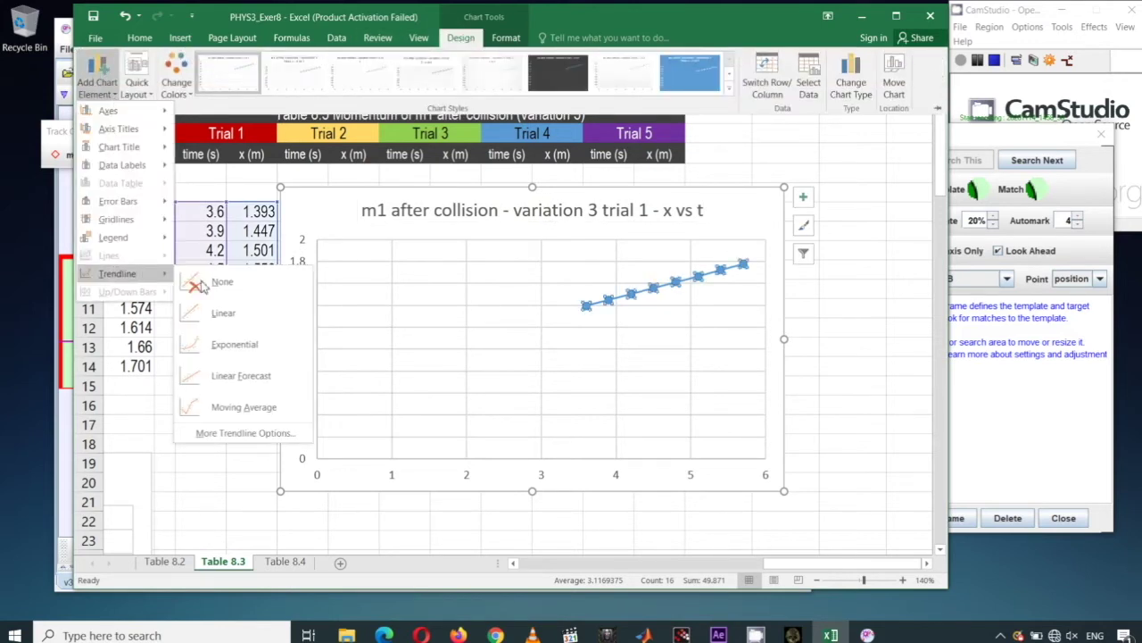
click(243, 432)
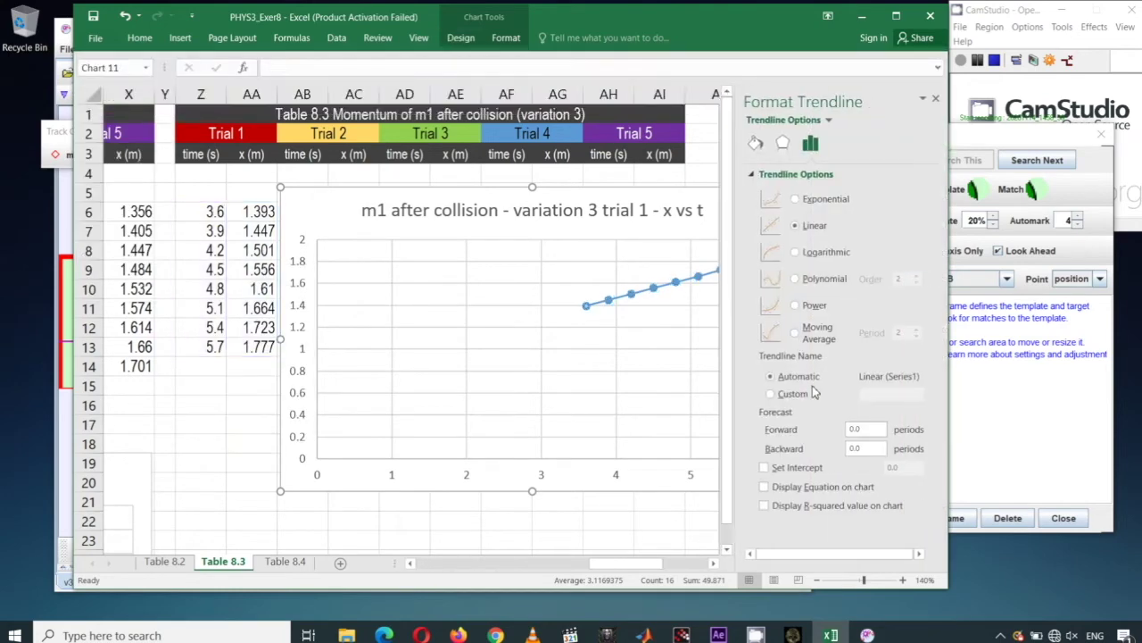
click(828, 489)
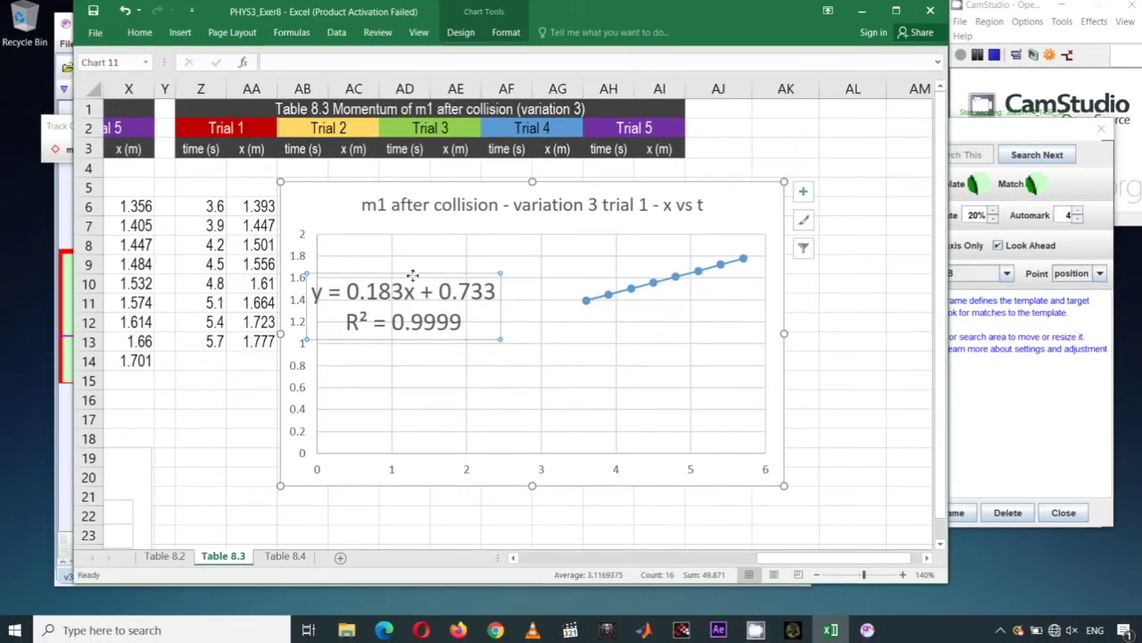
drag(413, 274, 466, 262)
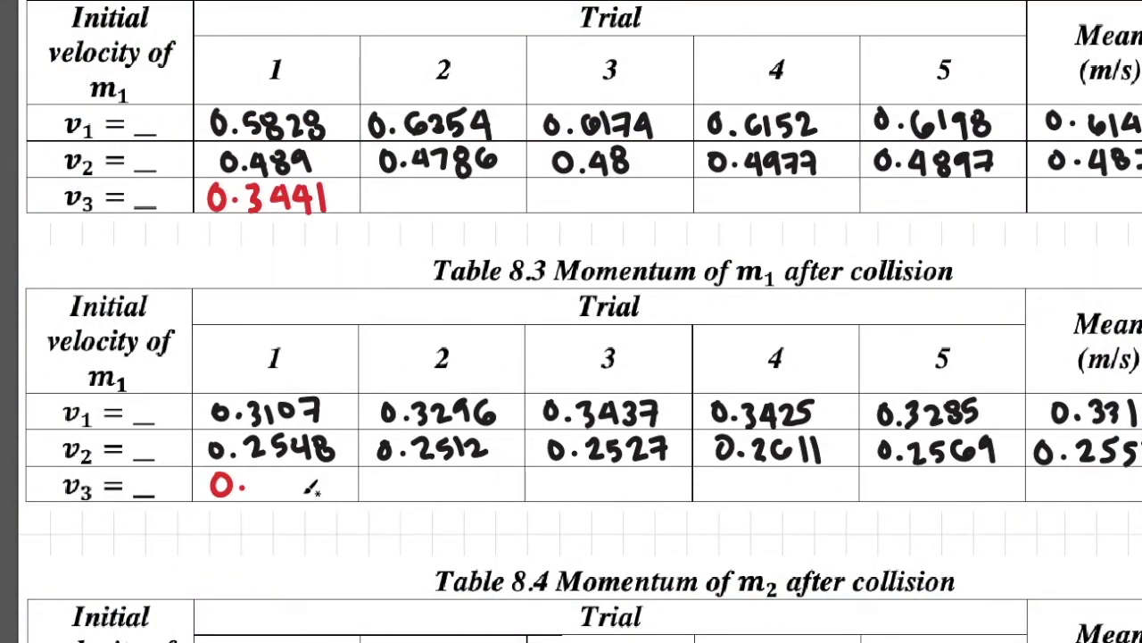
Switch to the worksheet document and handwrite 0.183 in the v3 row under trial 1 of Table 8.3
mouse_move(270, 471)
mouse_down()
mouse_move(268, 497)
mouse_move(284, 473)
mouse_move(320, 495)
mouse_up()
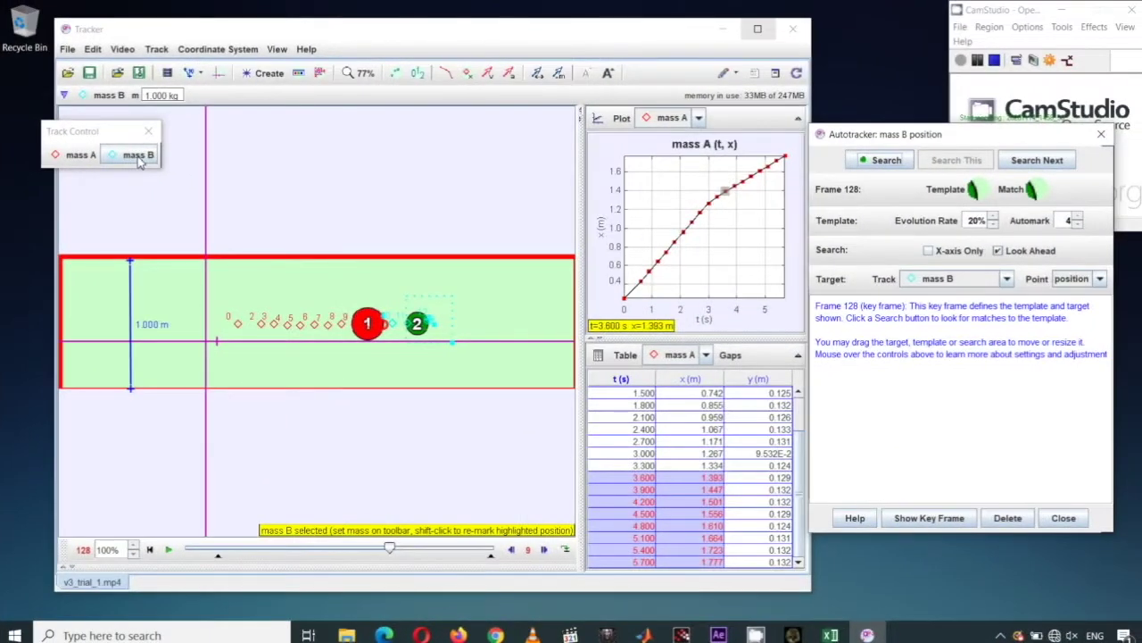
Switch to Tracker and set both the plot and the data table to show mass B
click(700, 118)
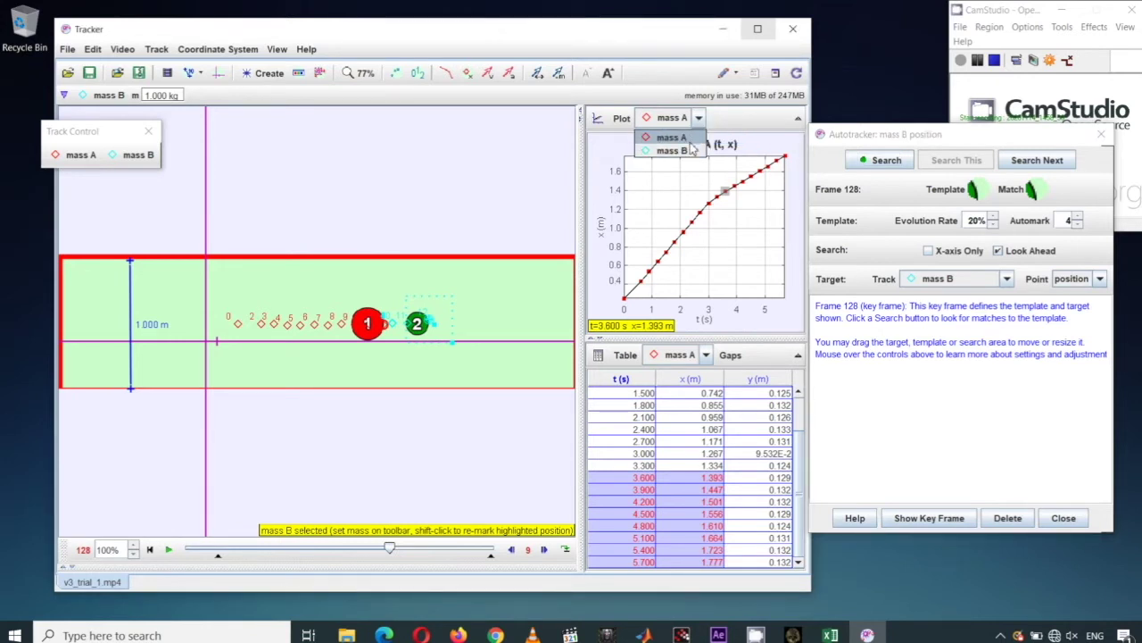
click(692, 151)
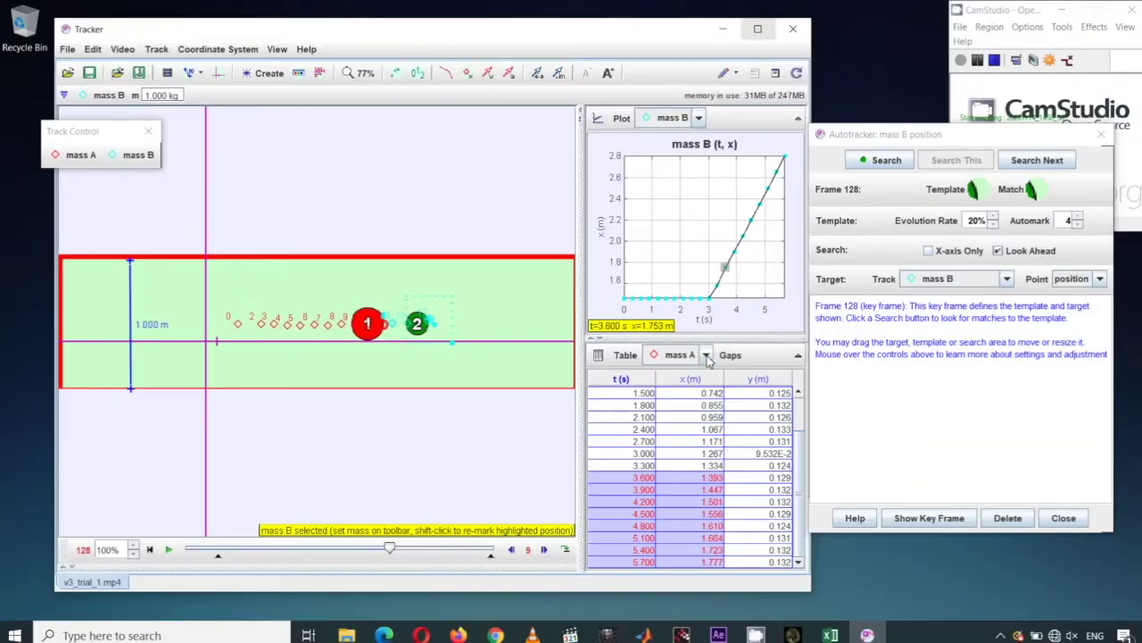
click(706, 356)
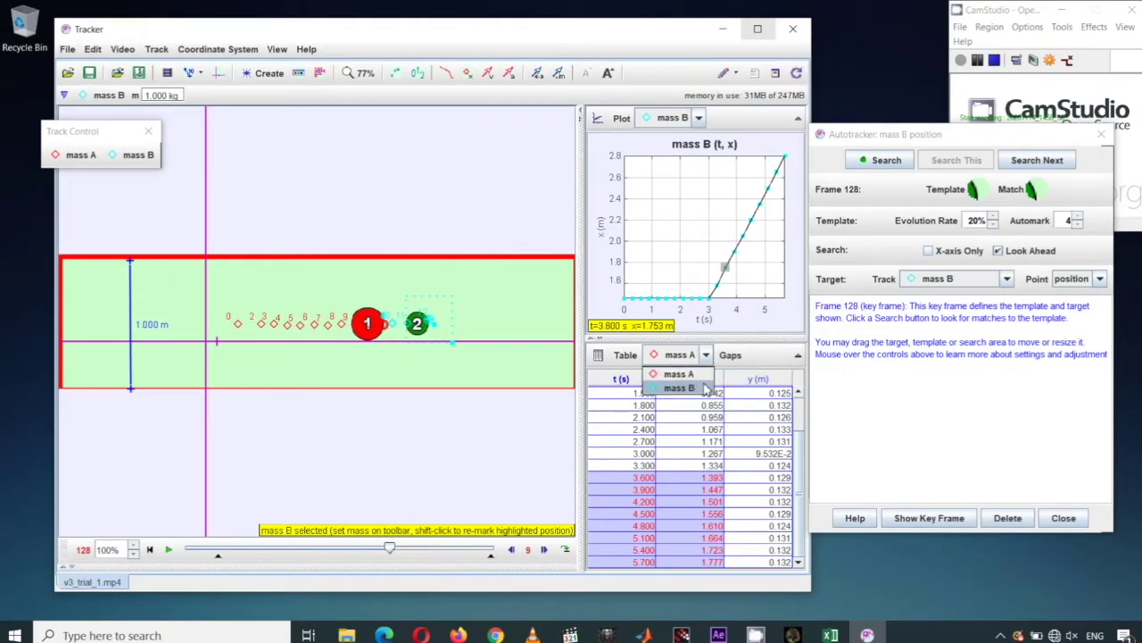
click(705, 390)
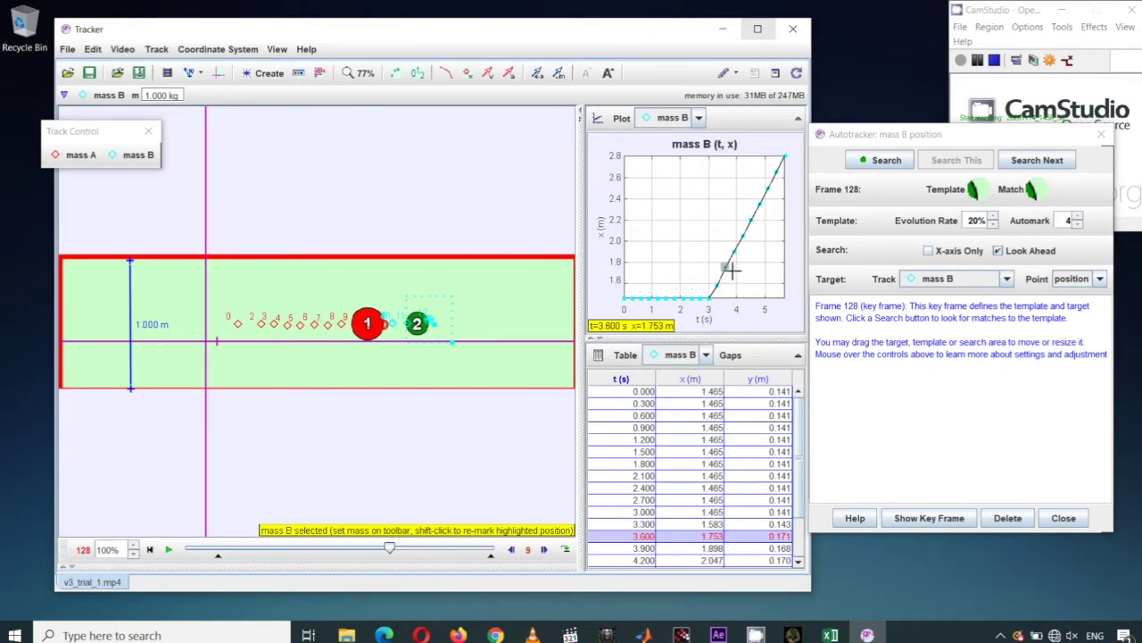
Step back to frame 92 and forward to frame 128 to examine mass B's motion around the collision
click(512, 545)
click(512, 546)
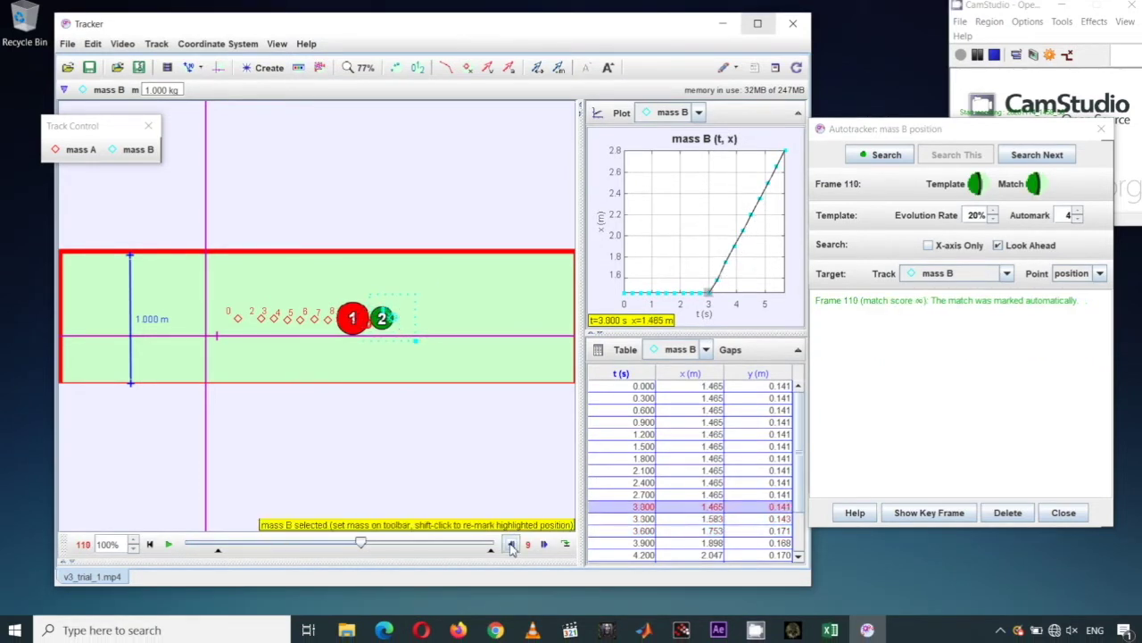
click(511, 546)
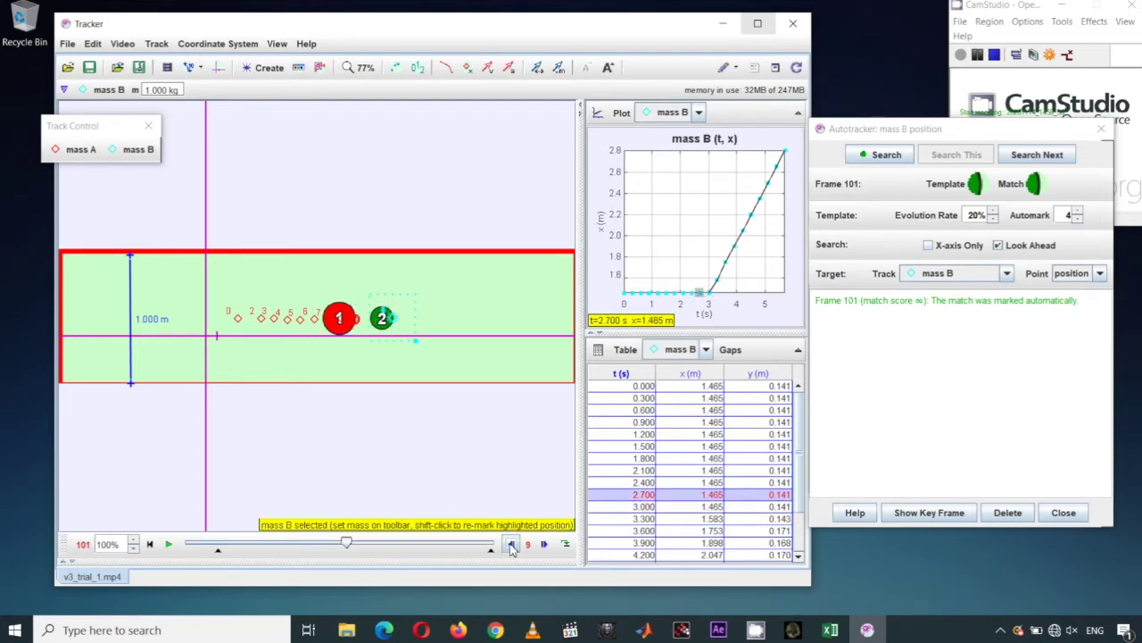
click(511, 545)
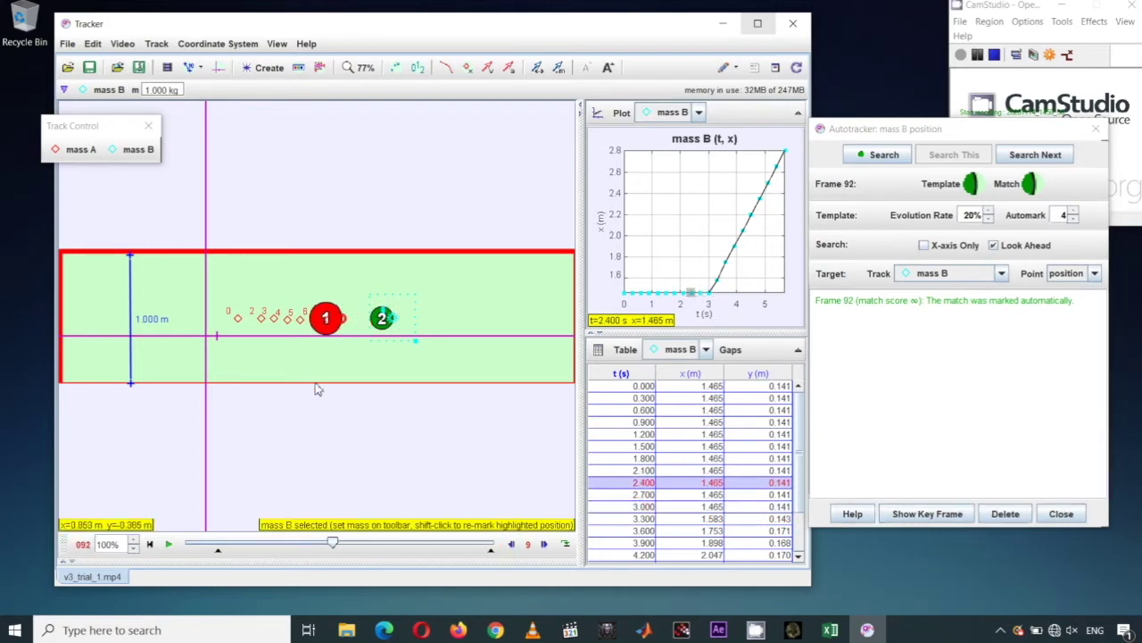
click(545, 546)
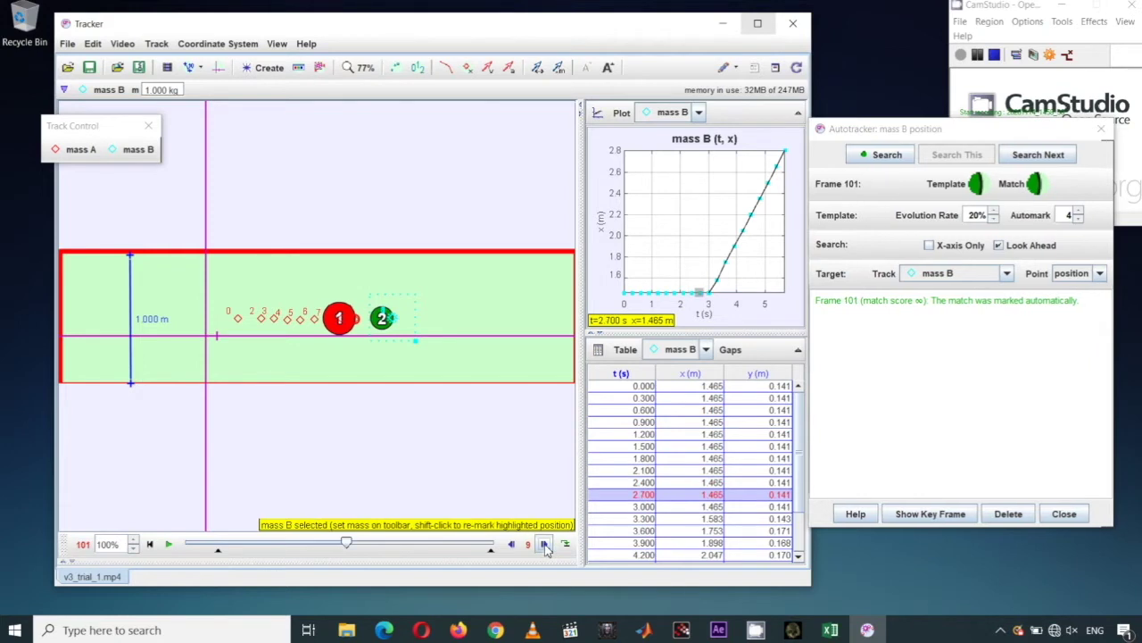
click(546, 545)
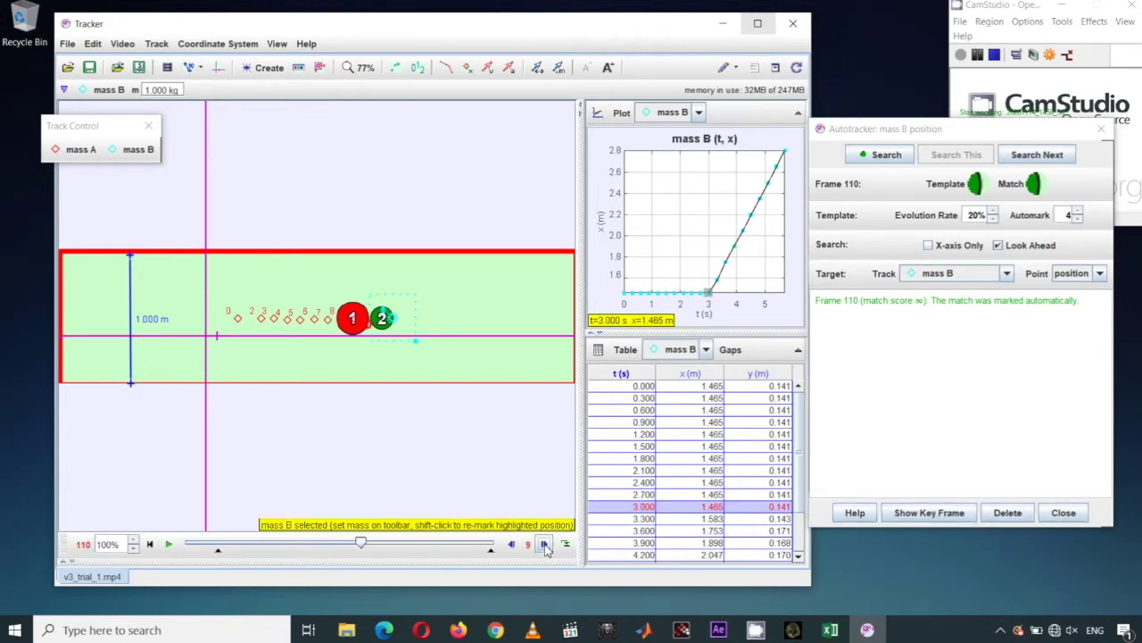
click(545, 545)
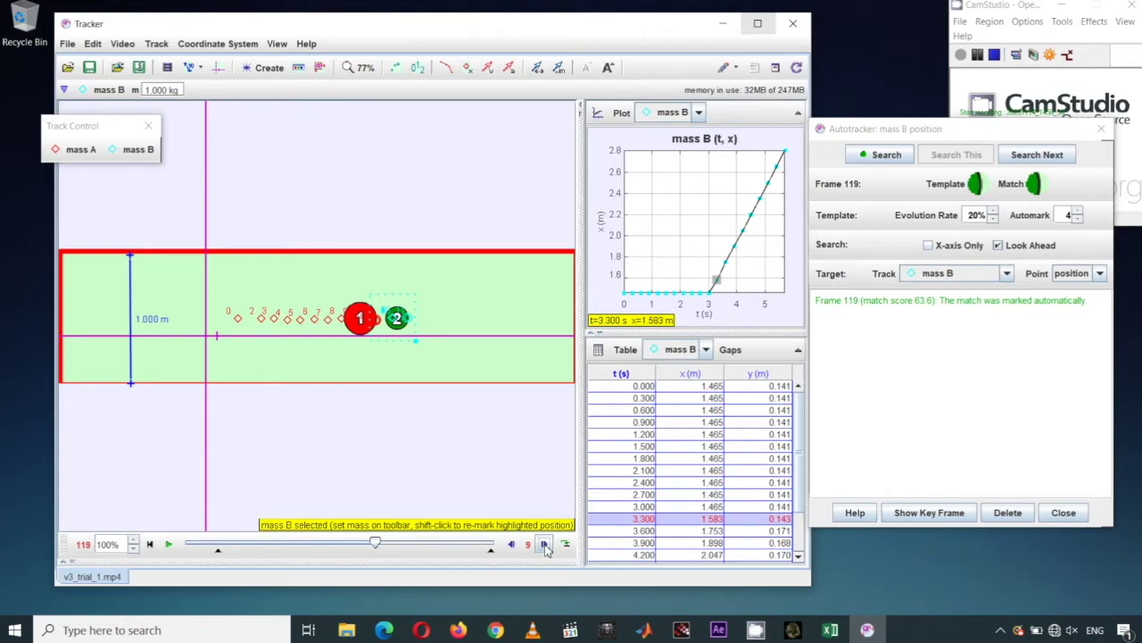
click(545, 545)
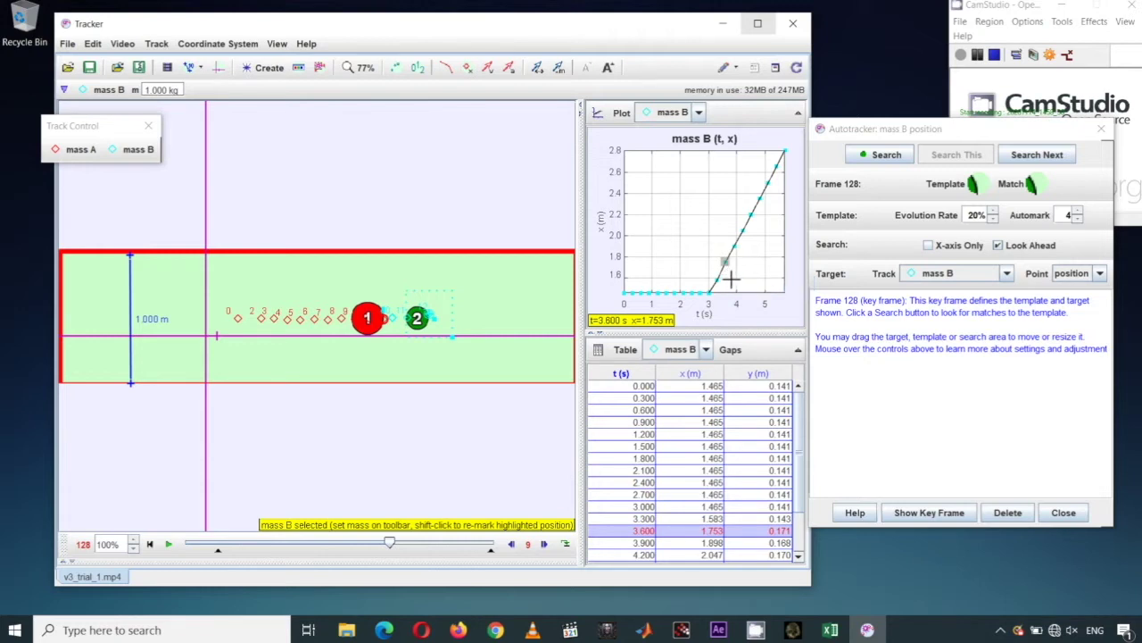
Copy mass B's t and x table values from 3.6 s to 5.7 s at full precision
drag(799, 415, 799, 491)
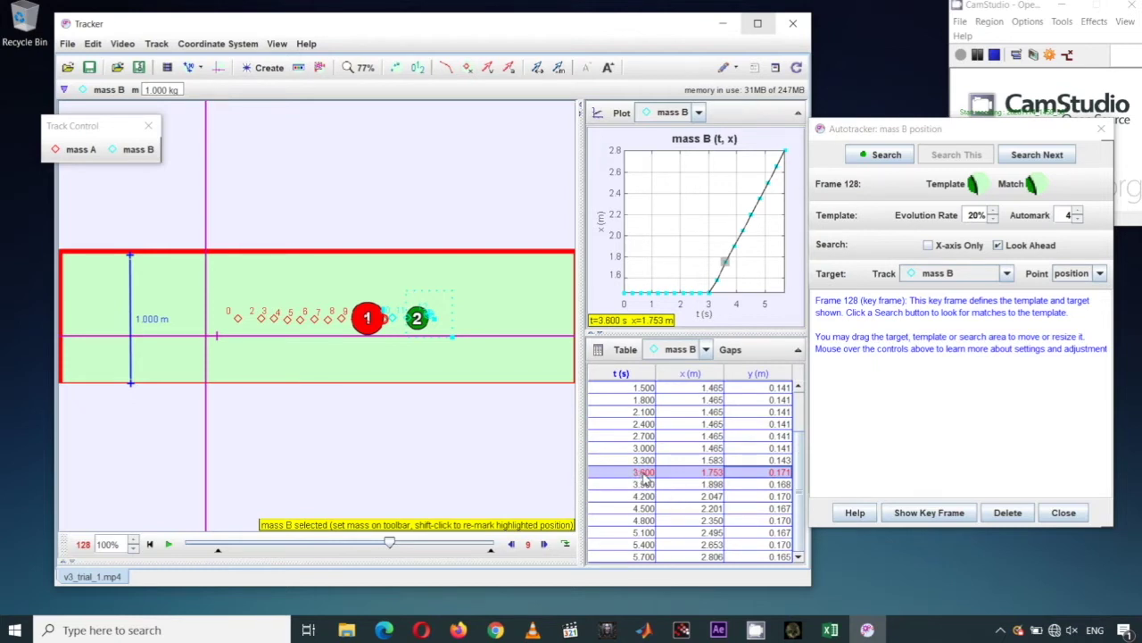
drag(643, 475, 678, 556)
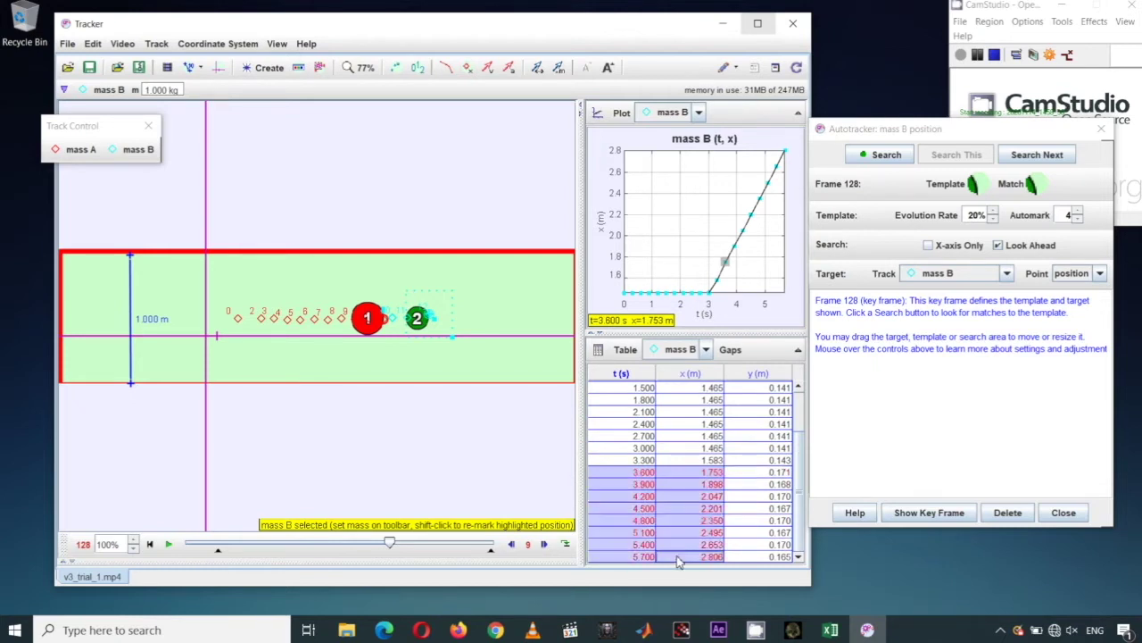
right_click(690, 467)
mouse_move(705, 492)
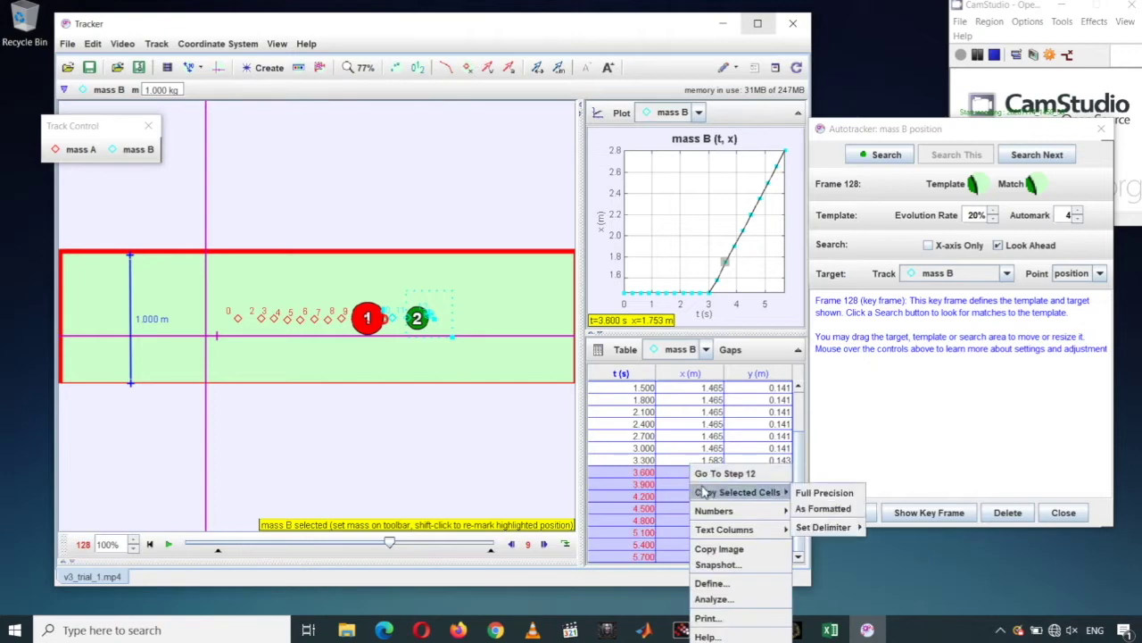
click(802, 493)
Switch to Excel, paste the mass B data into the Table 8.4 sheet at Z4 under Trial 1, and clear the header cells Z4:AA5
click(830, 629)
right_click(161, 170)
click(190, 232)
click(404, 283)
drag(143, 169, 201, 178)
right_click(201, 177)
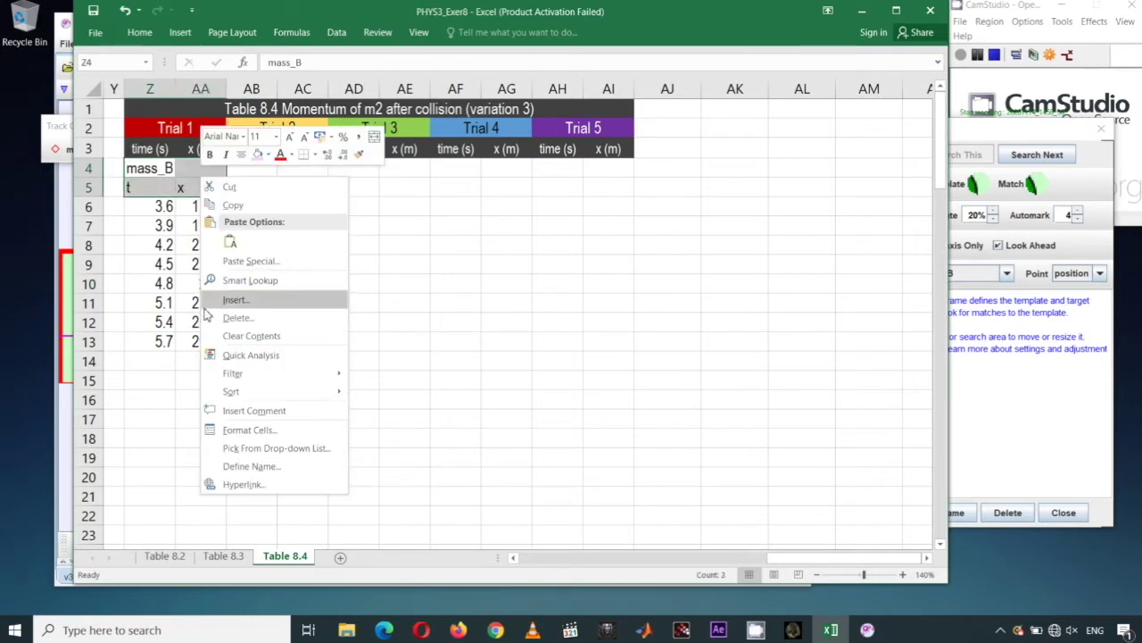
click(217, 342)
click(339, 337)
Insert a scatter chart with connecting lines and markers from Z6:AA13, titled "m2 after collision - variation 3 trial 1 - x vs t"
drag(164, 204, 195, 344)
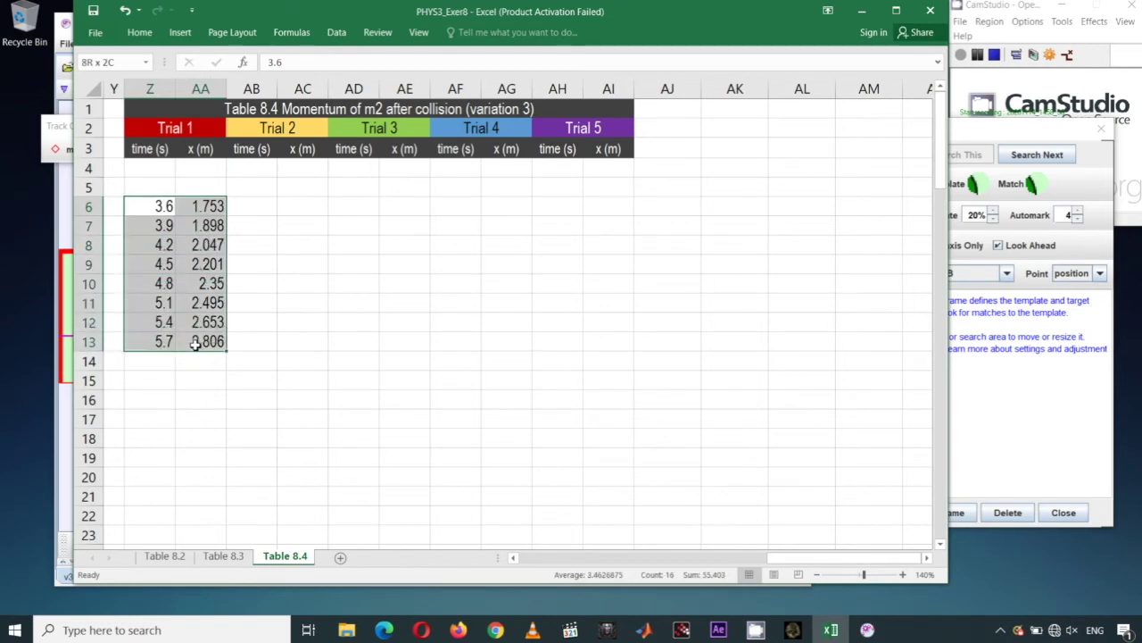
click(180, 32)
click(482, 57)
click(544, 143)
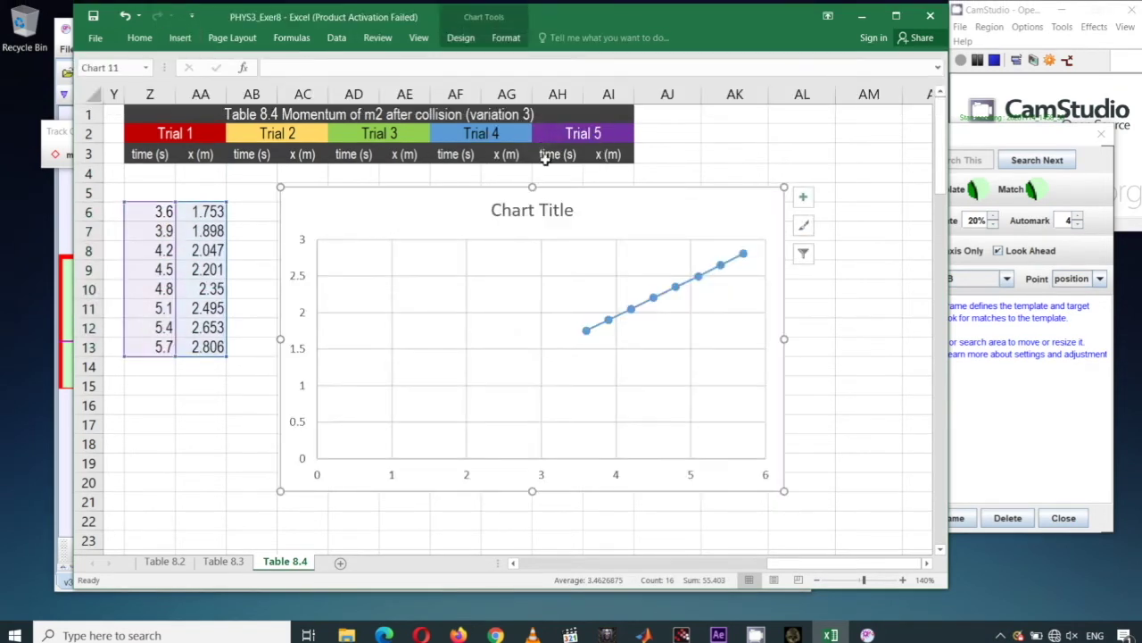
triple_click(531, 208)
text(m2 after collision - variation 3 trial 1 - x vs t)
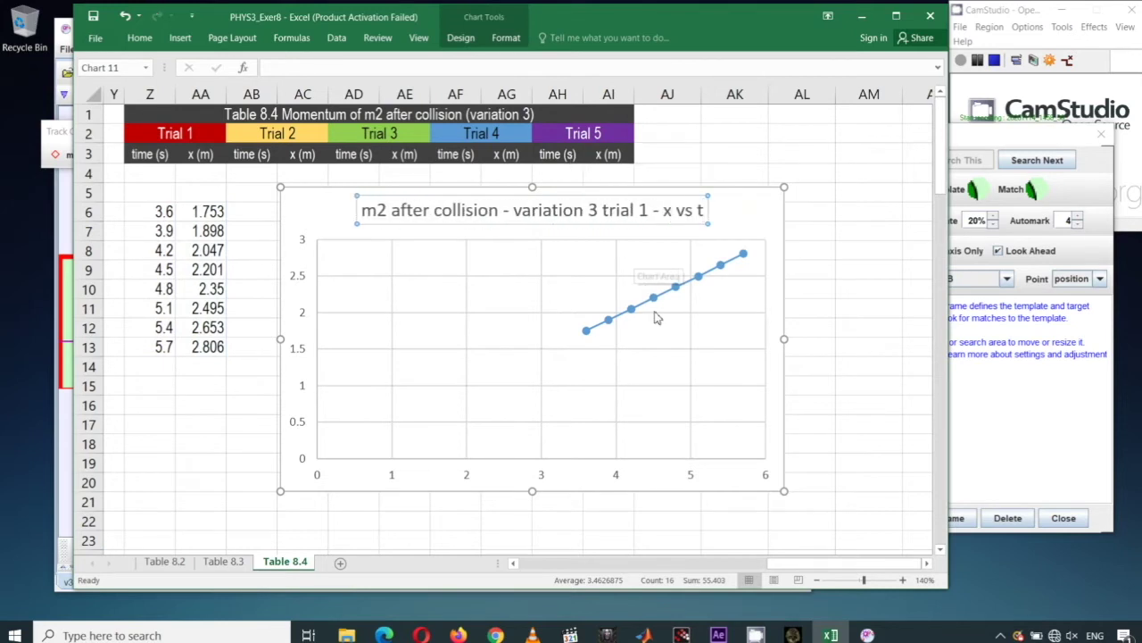
Add a linear trendline to the plotted series with its equation and R-squared value displayed, and move the label clear of the line
click(685, 291)
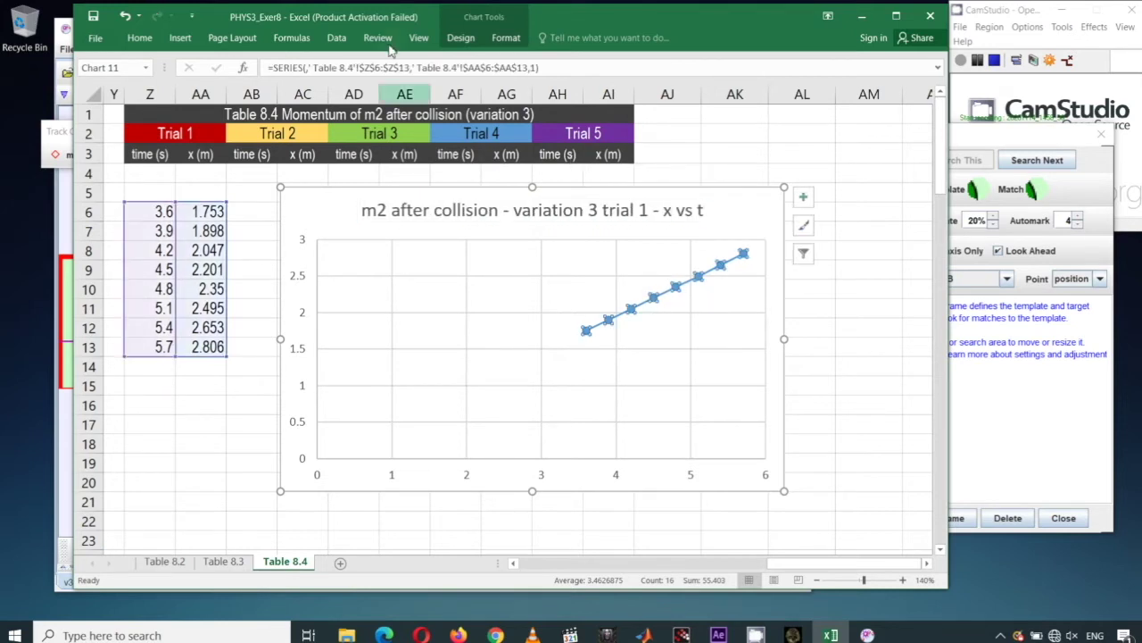
click(459, 39)
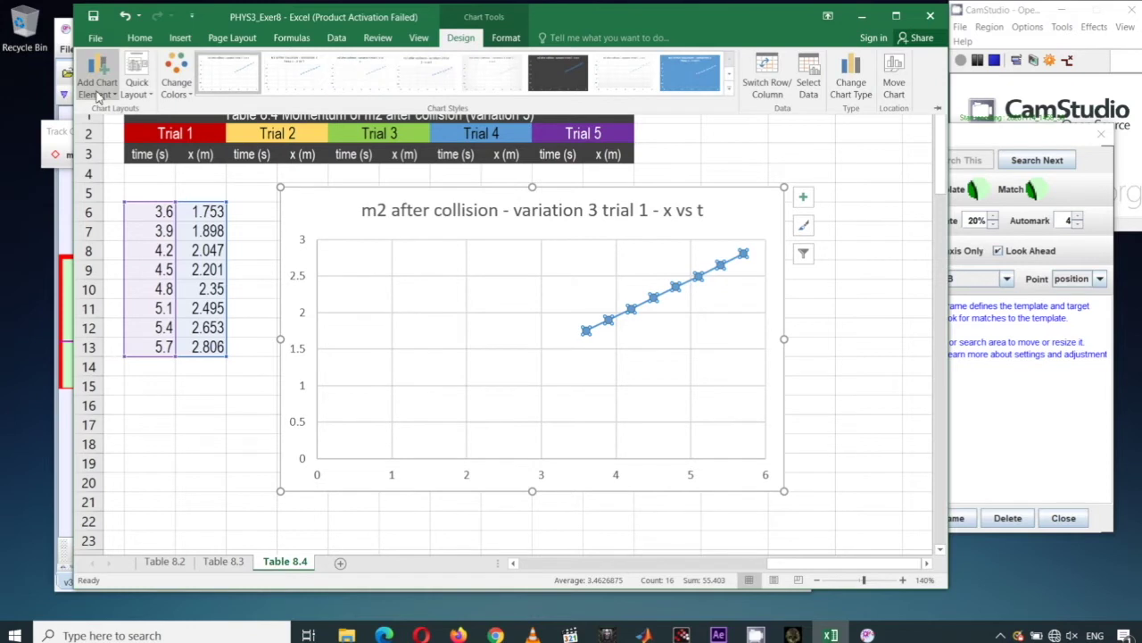
click(96, 85)
mouse_move(107, 273)
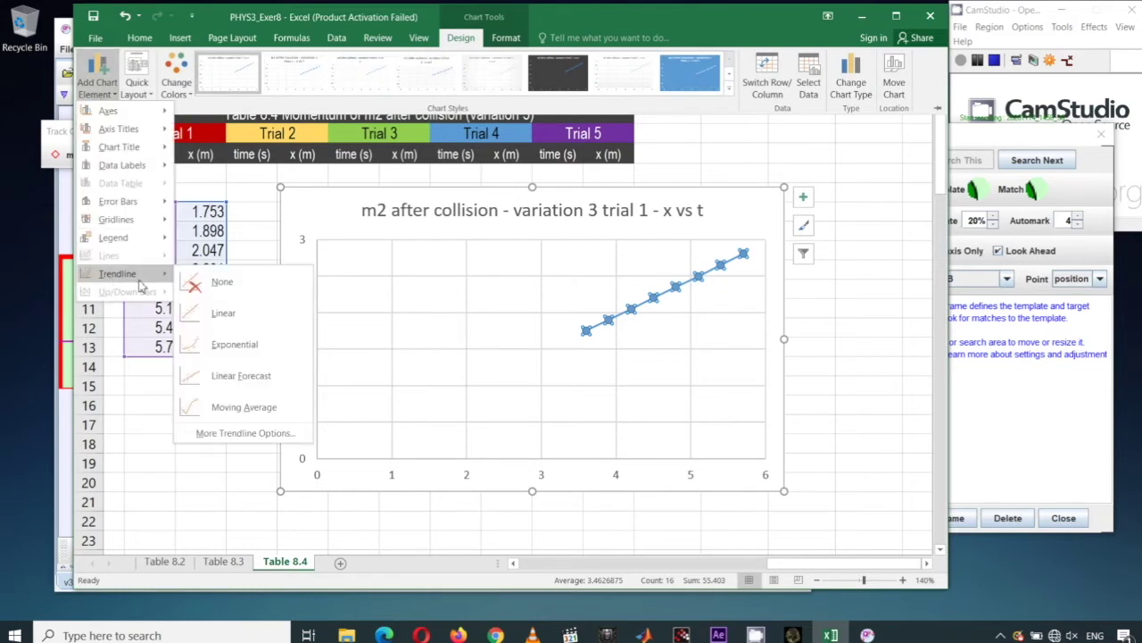
click(200, 437)
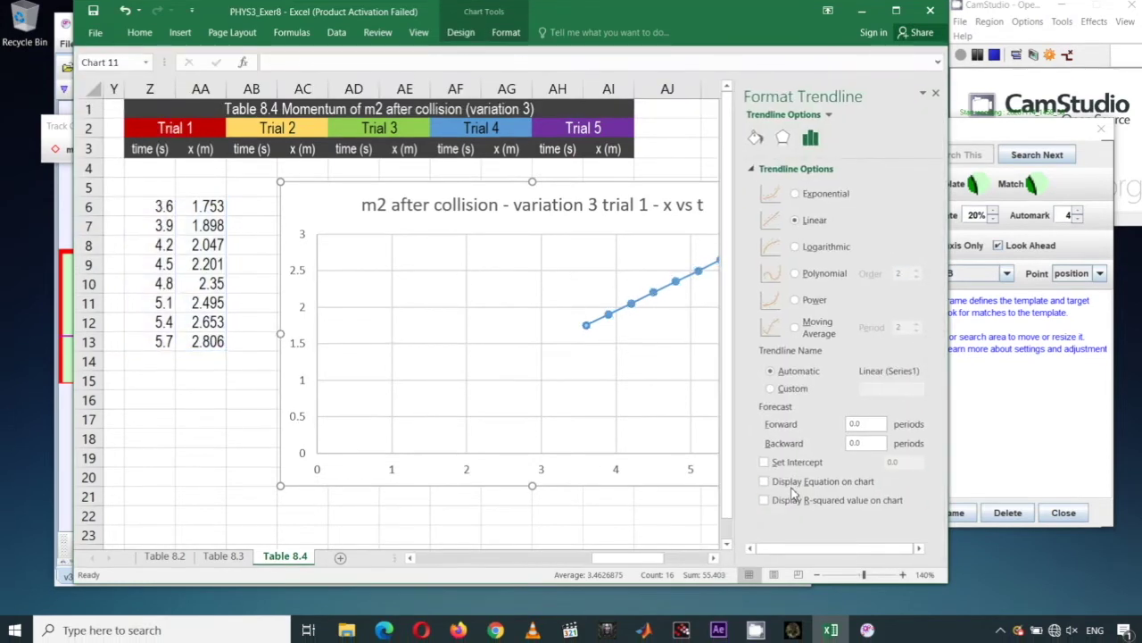
click(806, 482)
click(798, 501)
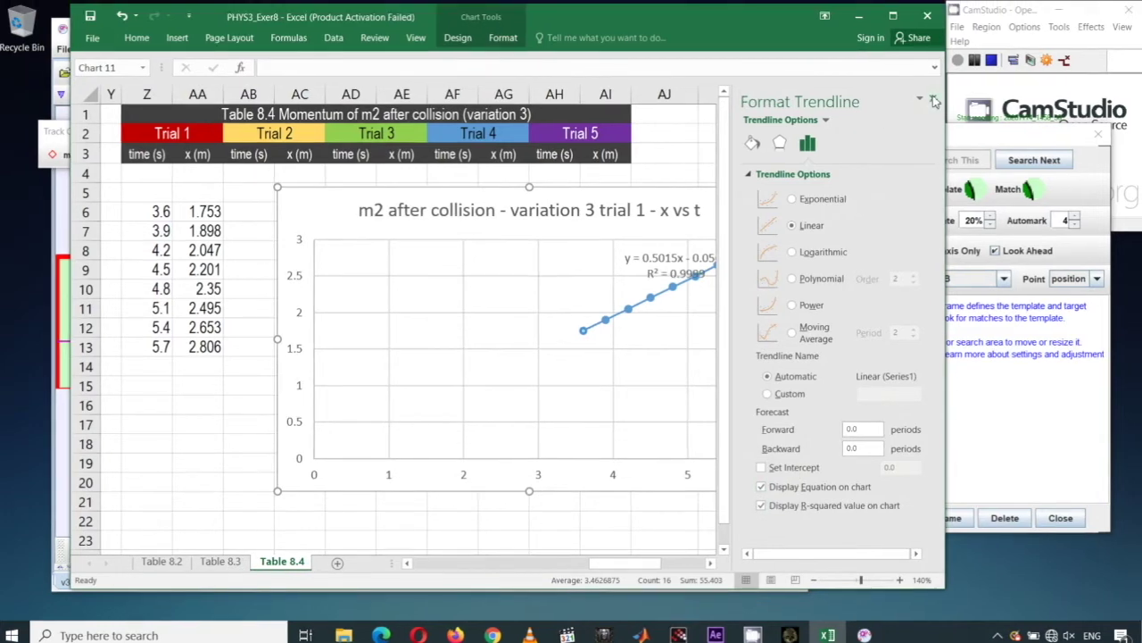
click(659, 248)
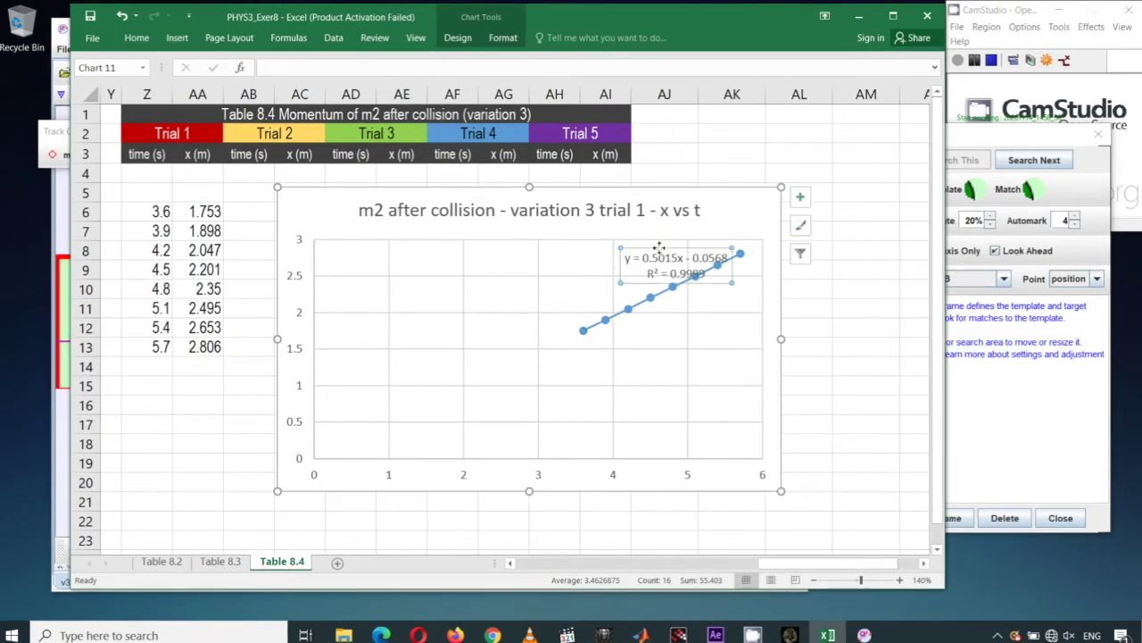
drag(659, 247, 468, 275)
Handwrite the trendline slope 0.5015 in the v3 row of Table 8.4 under Trial 1
mouse_move(220, 512)
mouse_down()
mouse_move(257, 509)
mouse_move(253, 535)
mouse_move(282, 508)
mouse_move(303, 535)
mouse_up()
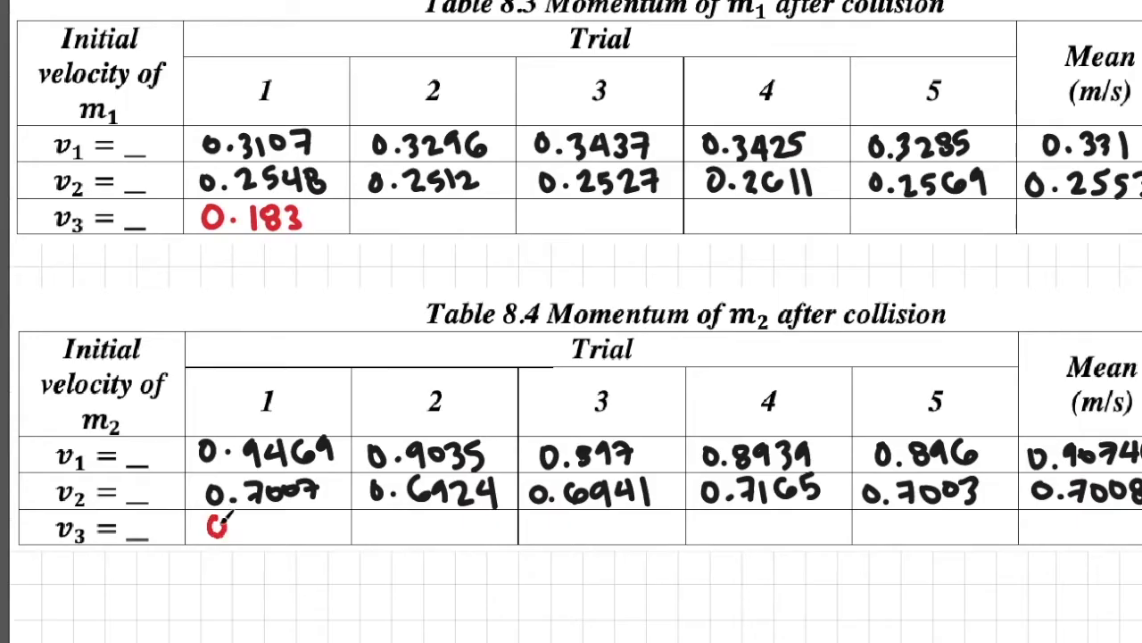
click(240, 528)
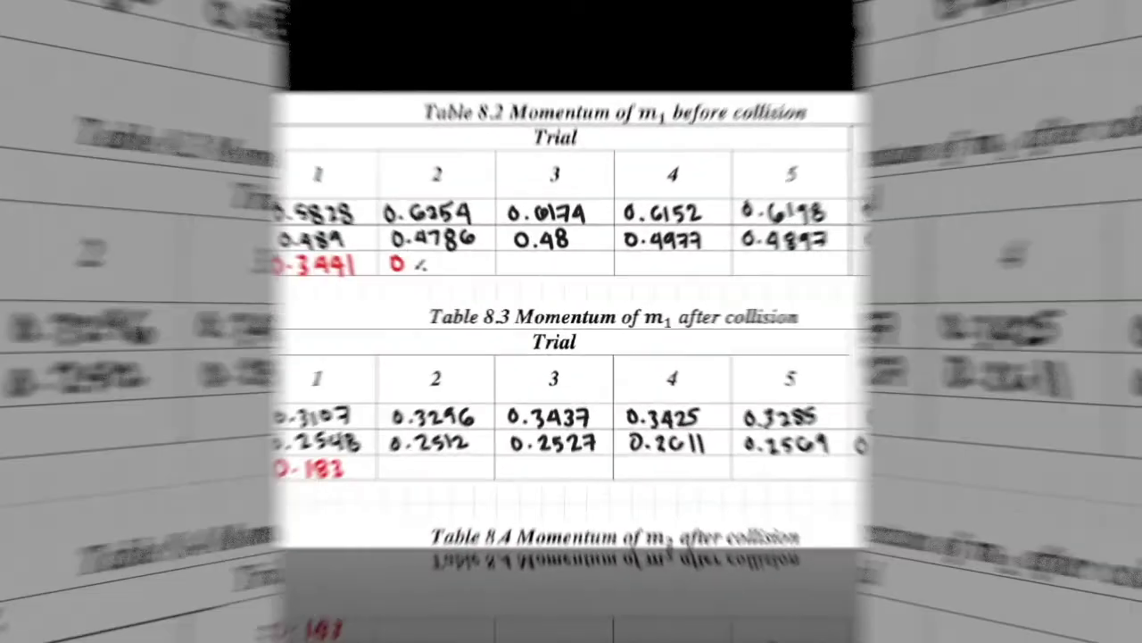
Handwrite the v3 velocities for Trials 2 and 3, with 0.3494 and 0.3532 in Table 8.2 and 0.1842 and 0.1858 in Table 8.3
drag(408, 202, 484, 207)
drag(366, 217, 500, 221)
drag(381, 518, 383, 525)
drag(297, 539, 352, 546)
drag(375, 534, 386, 555)
scroll(571, 357, up, 5)
drag(468, 268, 575, 287)
mouse_move(464, 549)
mouse_down()
mouse_move(567, 562)
mouse_move(447, 544)
mouse_up()
scroll(565, 559, down, 4)
drag(475, 548, 534, 550)
Handwrite the v3 velocities for Trials 4 and 5, with 0.3542 and 0.3558 in Table 8.2 and 0.1835 and 0.1845 in Table 8.3
scroll(536, 553, up, 4)
drag(564, 330, 578, 332)
drag(596, 327, 687, 334)
scroll(679, 339, down, 2)
drag(534, 437, 632, 441)
scroll(571, 447, down, 4)
drag(522, 535, 644, 539)
scroll(625, 357, up, 4)
drag(654, 167, 763, 174)
drag(653, 447, 759, 460)
scroll(714, 455, down, 3)
drag(652, 486, 754, 499)
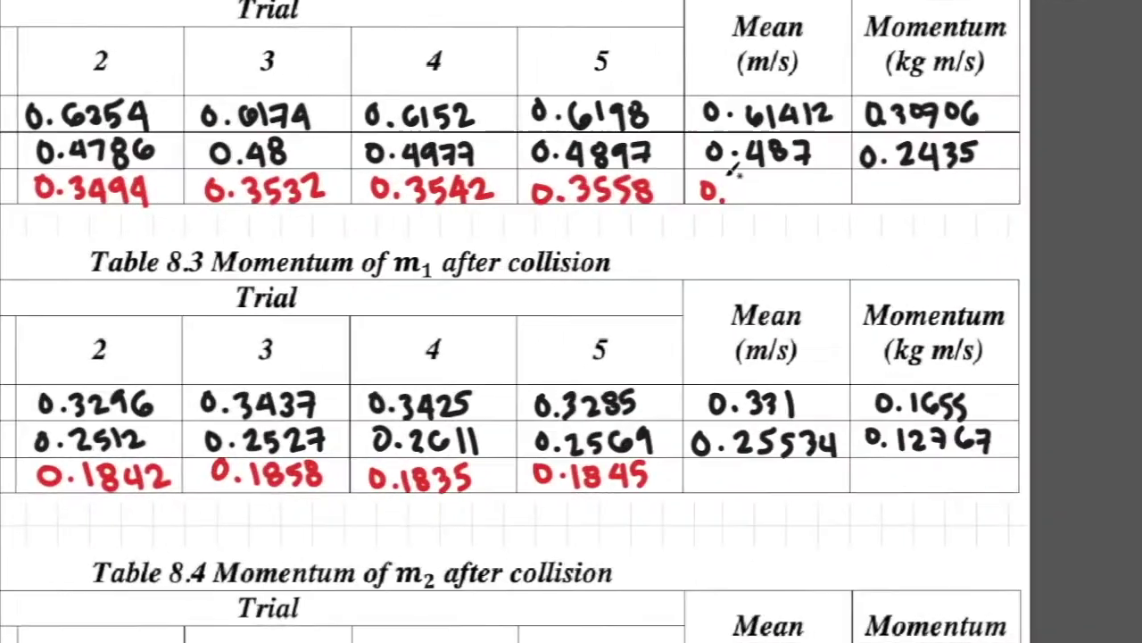
Fill in the v3 mean velocity and momentum by hand in Tables 8.2, 8.3 and 8.4
mouse_move(728, 183)
mouse_down()
mouse_move(766, 199)
mouse_move(996, 192)
mouse_up()
mouse_move(694, 459)
mouse_down()
mouse_move(720, 482)
mouse_move(826, 483)
mouse_up()
mouse_move(876, 460)
mouse_down()
mouse_move(898, 487)
mouse_move(982, 490)
mouse_up()
scroll(973, 473, down, 5)
mouse_move(618, 480)
mouse_down()
mouse_move(628, 493)
mouse_move(858, 498)
mouse_up()
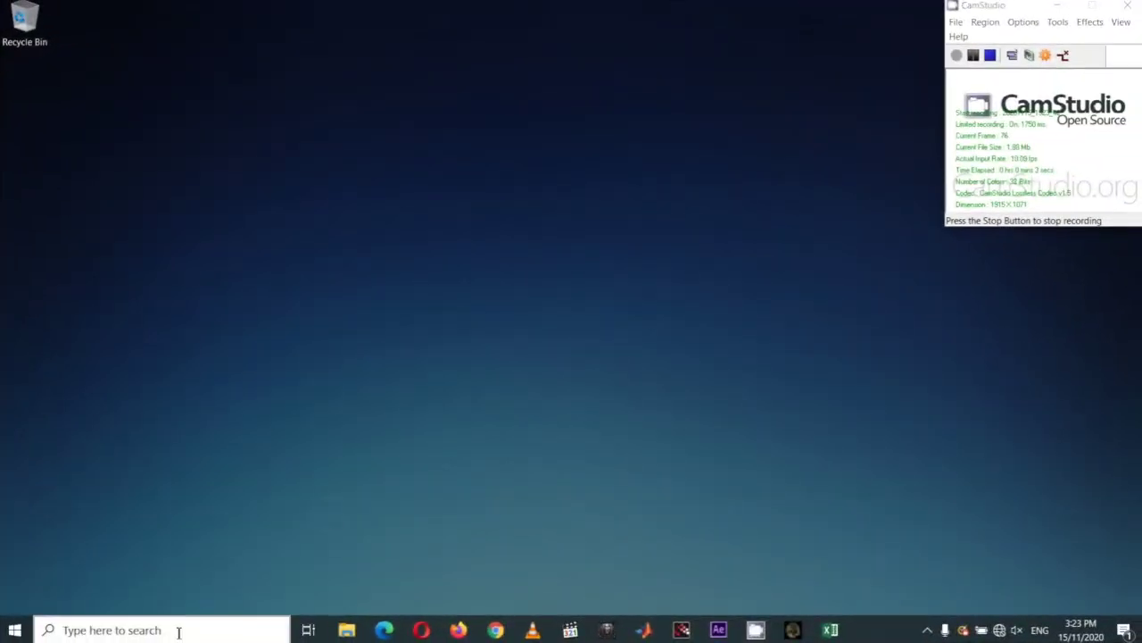
Launch Tracker and open Trial 1.mp4 from the Two pucks collision (different mass) folder
click(178, 630)
click(142, 427)
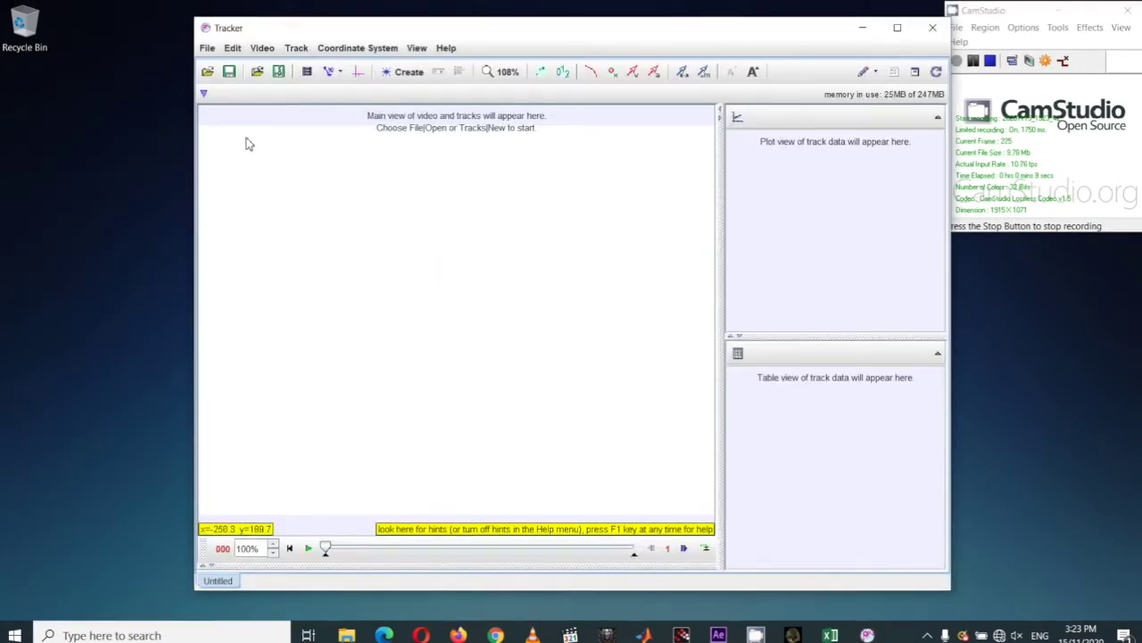
click(207, 67)
click(451, 253)
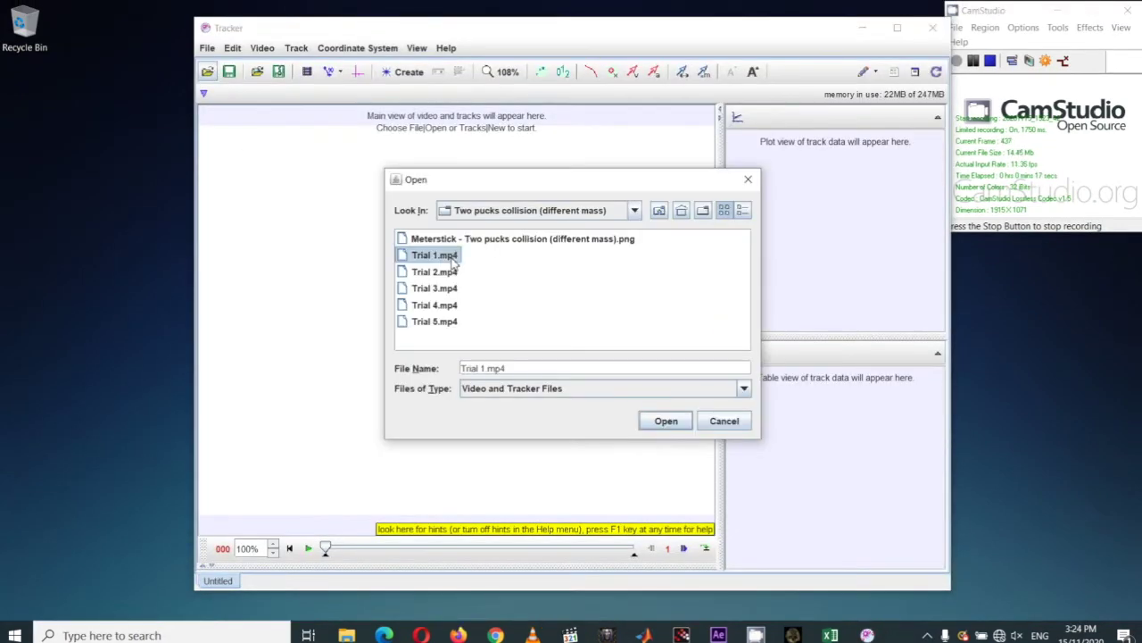
click(657, 423)
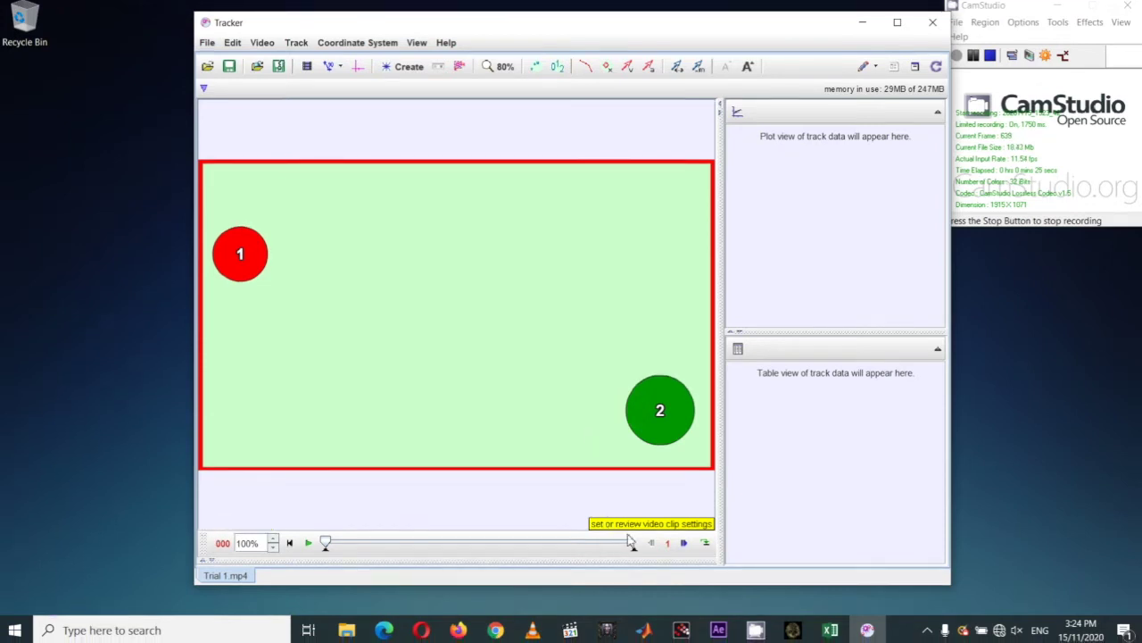
Set the clip's start frame to 13 and check the pucks' motion up to frame 153
click(685, 544)
click(684, 544)
click(634, 543)
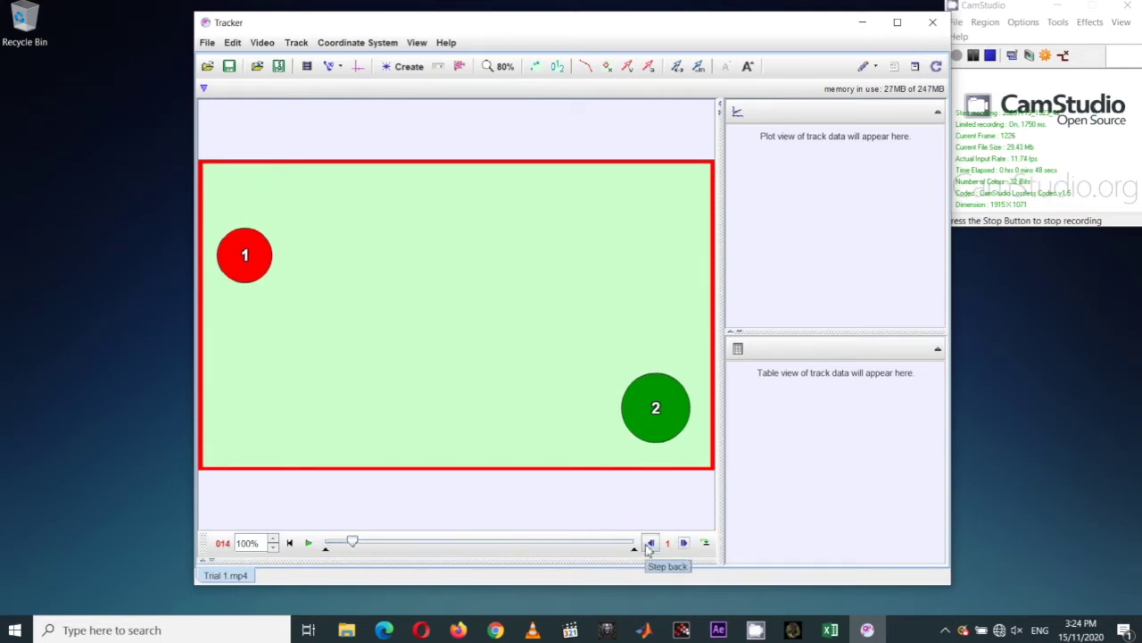
click(649, 543)
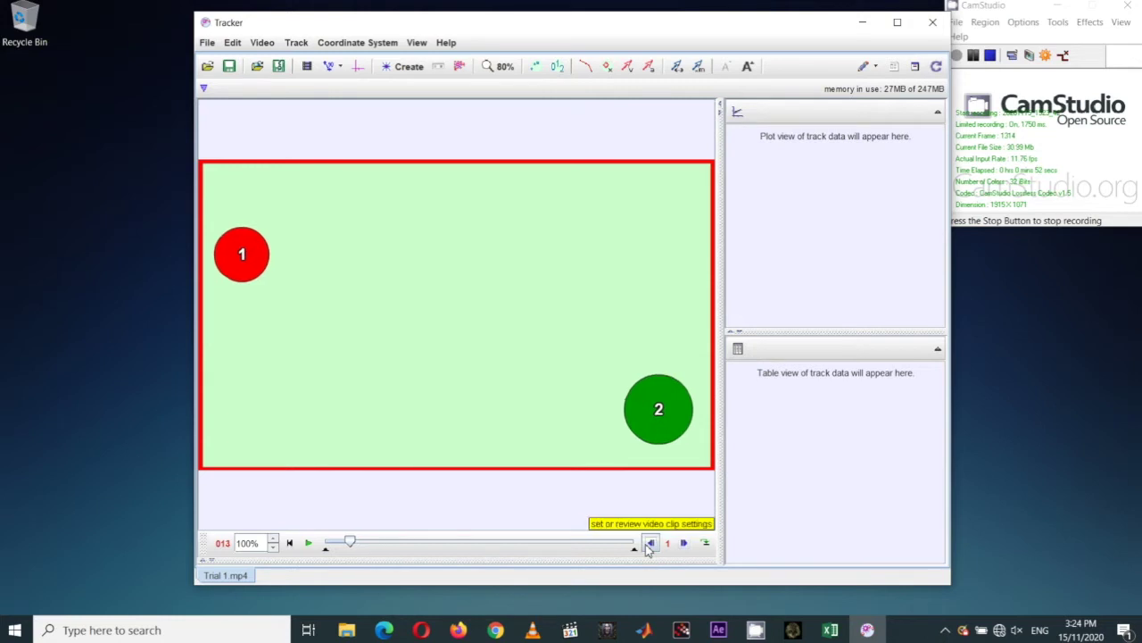
right_click(354, 544)
click(389, 572)
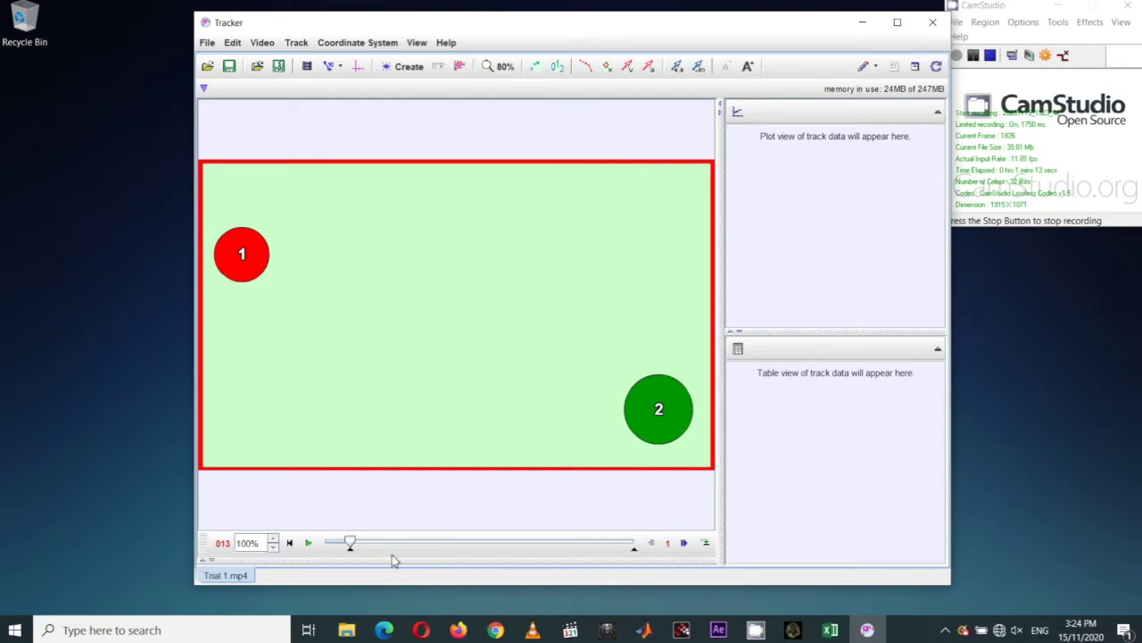
drag(351, 544, 612, 560)
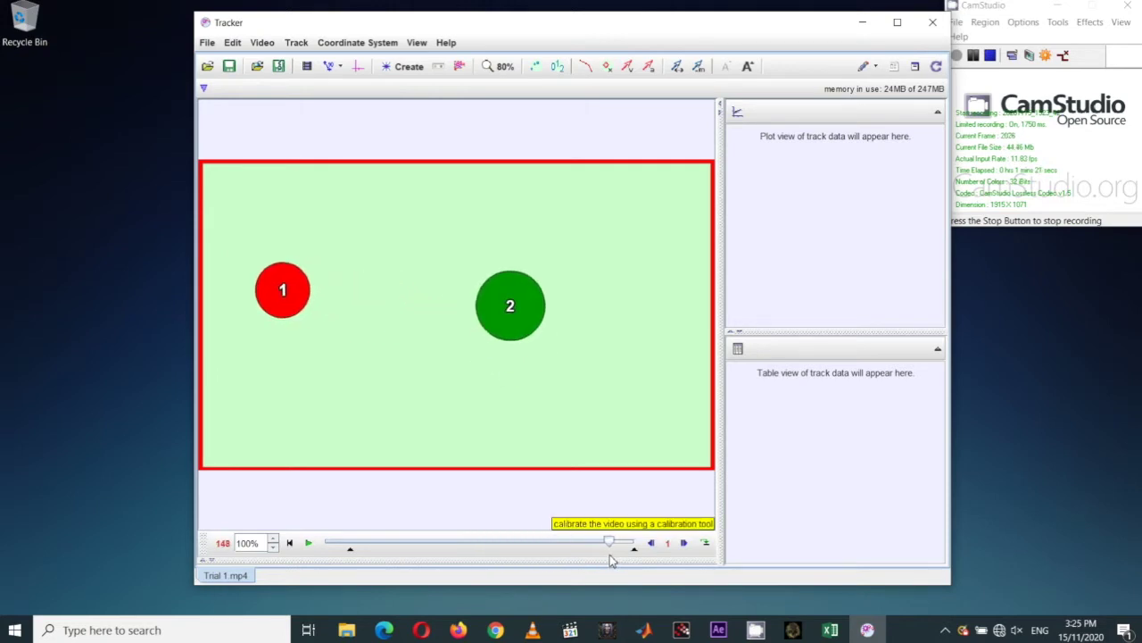
click(685, 547)
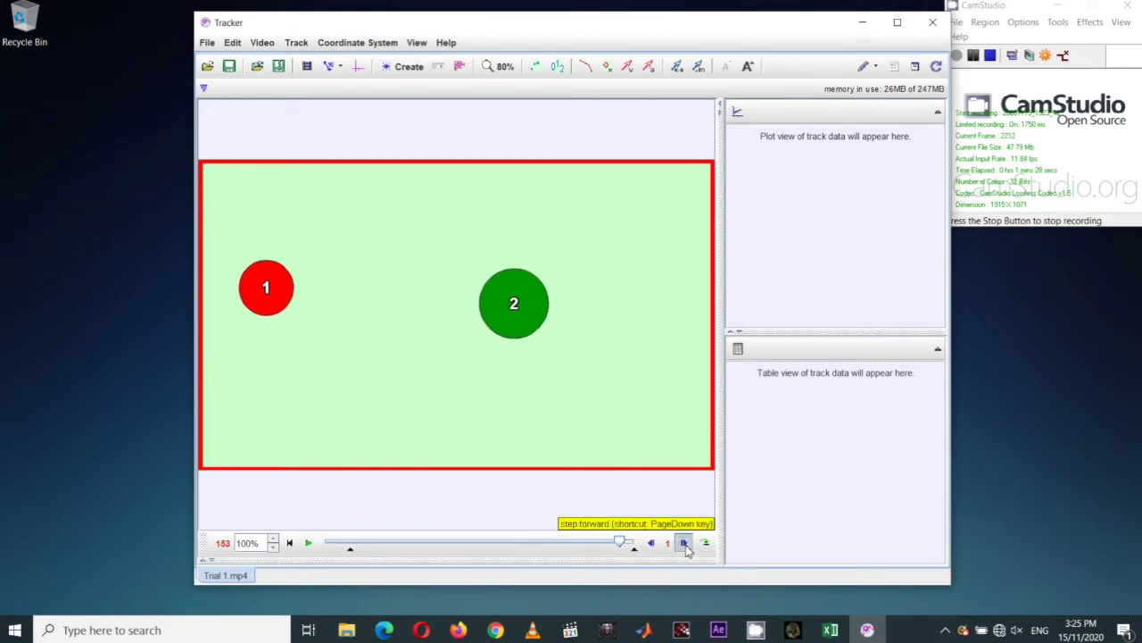
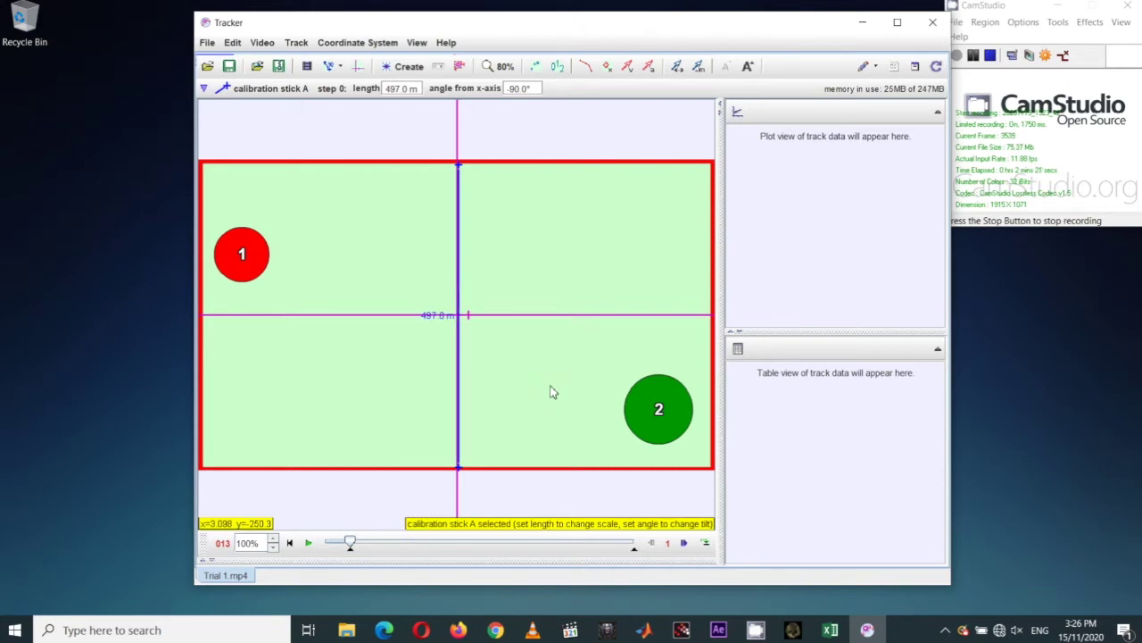
Set the vertical calibration stick's length to 1 m and move the stick slightly left of the table's centre
click(432, 318)
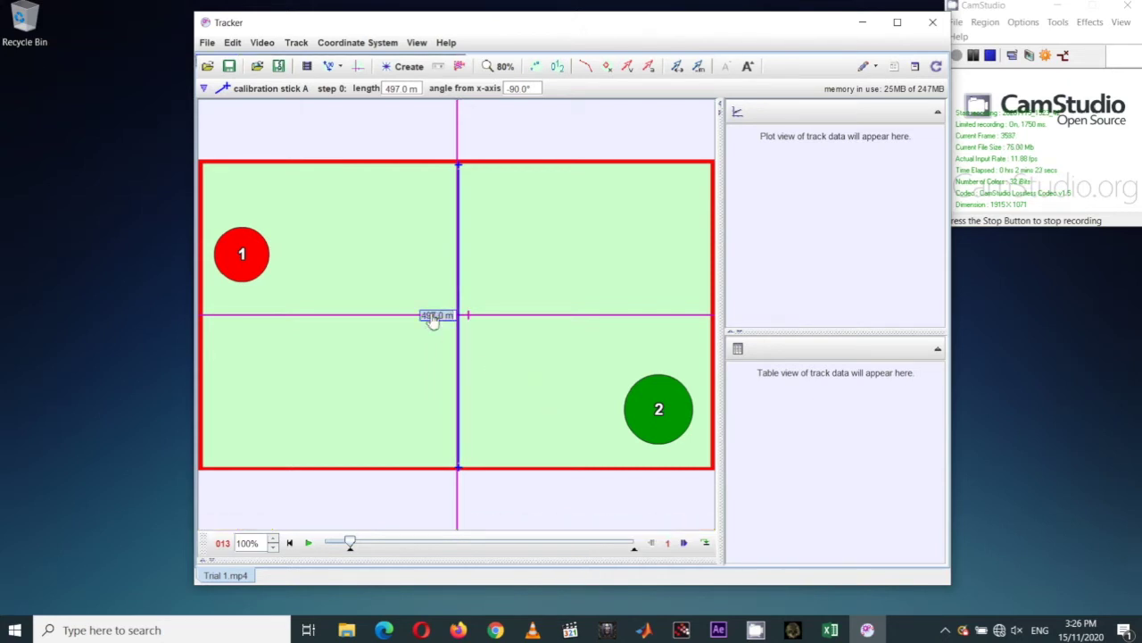
text(1)
key(Return)
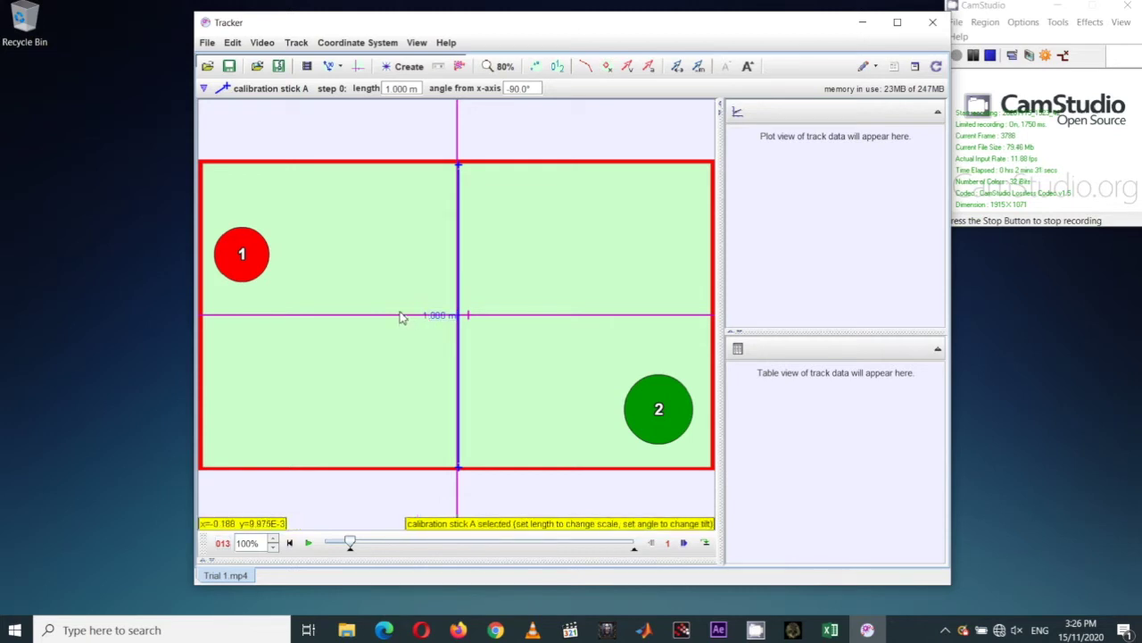
drag(459, 315, 474, 316)
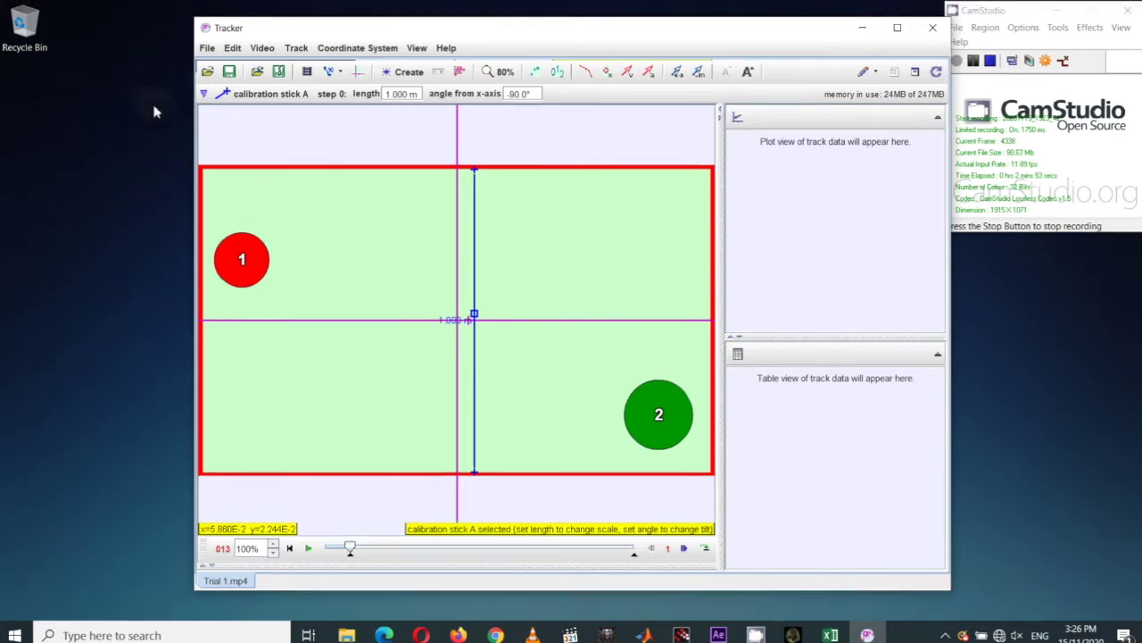
drag(474, 314, 434, 300)
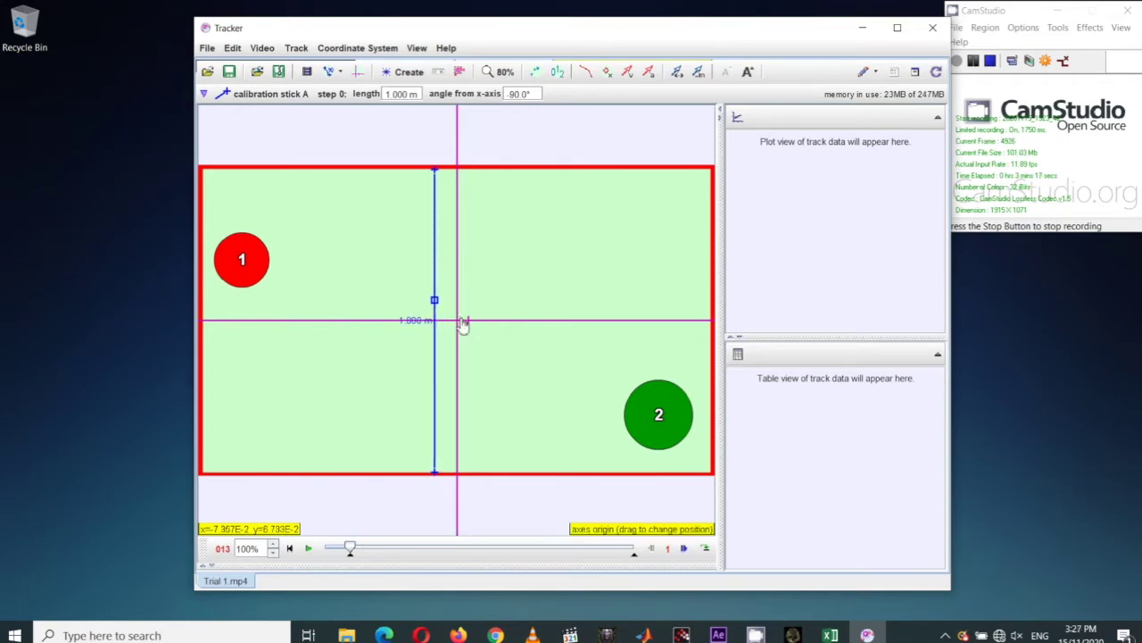
Move the axes origin to the table's lower left, aligned with puck 1's left edge and puck 2's bottom edge
drag(463, 324, 221, 452)
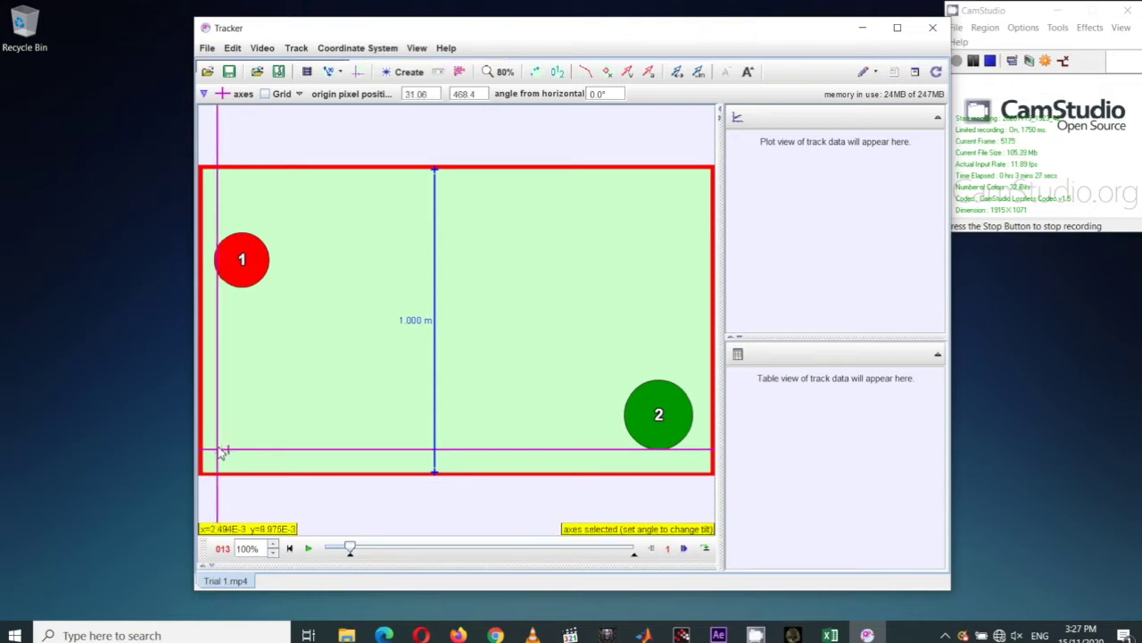
drag(216, 453, 217, 456)
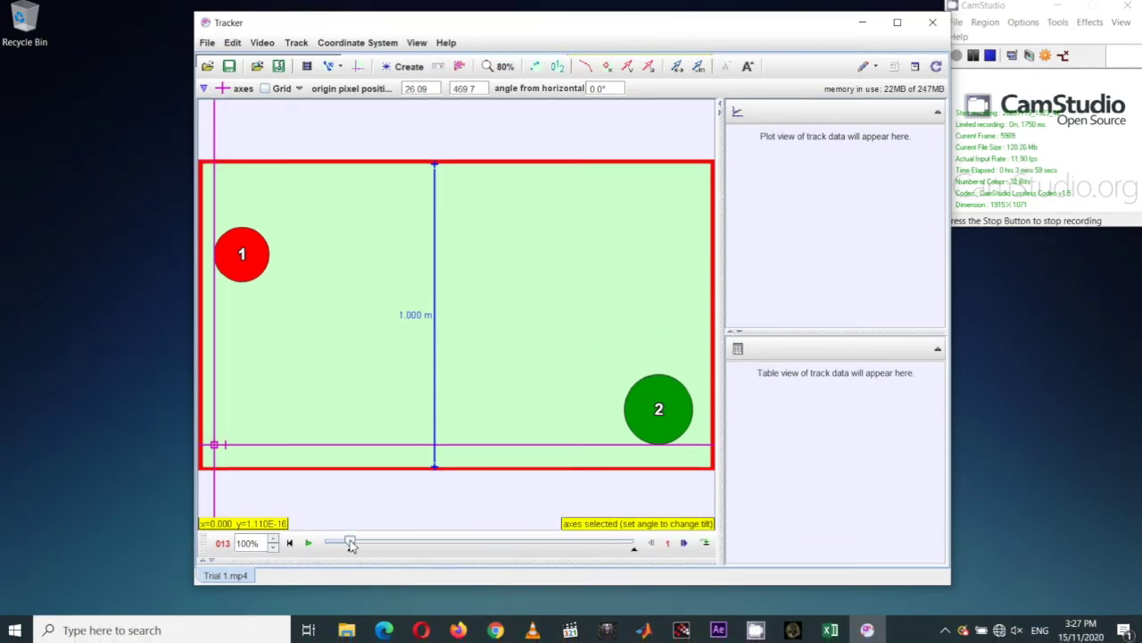
Set the video clip's step size to 10 frames per step
mouse_move(351, 546)
mouse_down()
mouse_move(596, 558)
mouse_move(366, 558)
mouse_move(348, 548)
mouse_up()
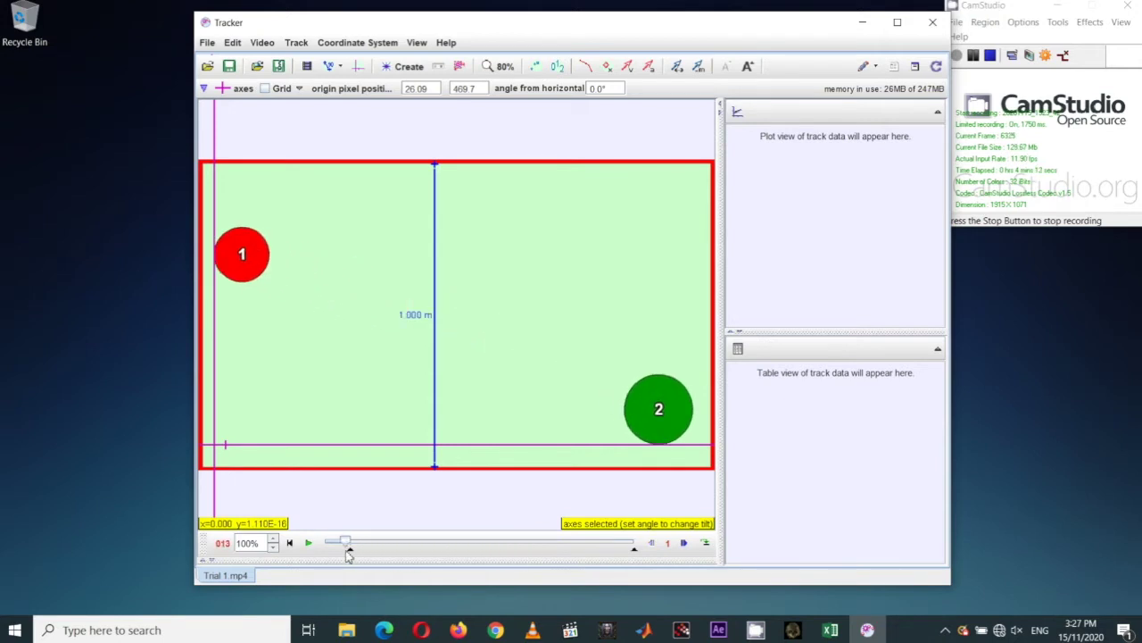
click(671, 547)
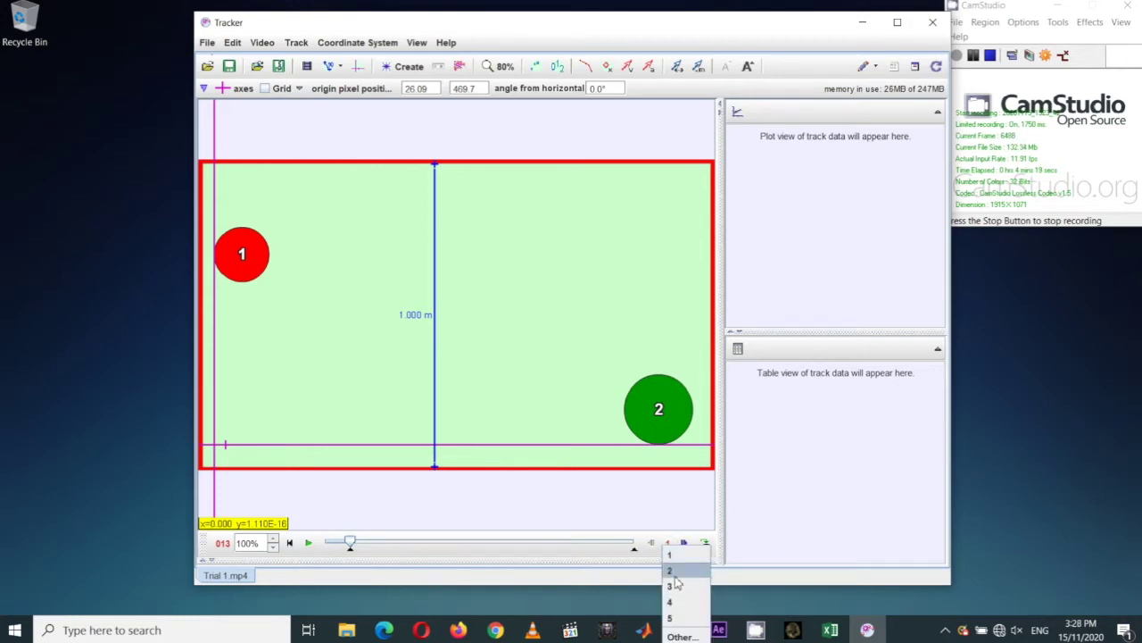
click(681, 635)
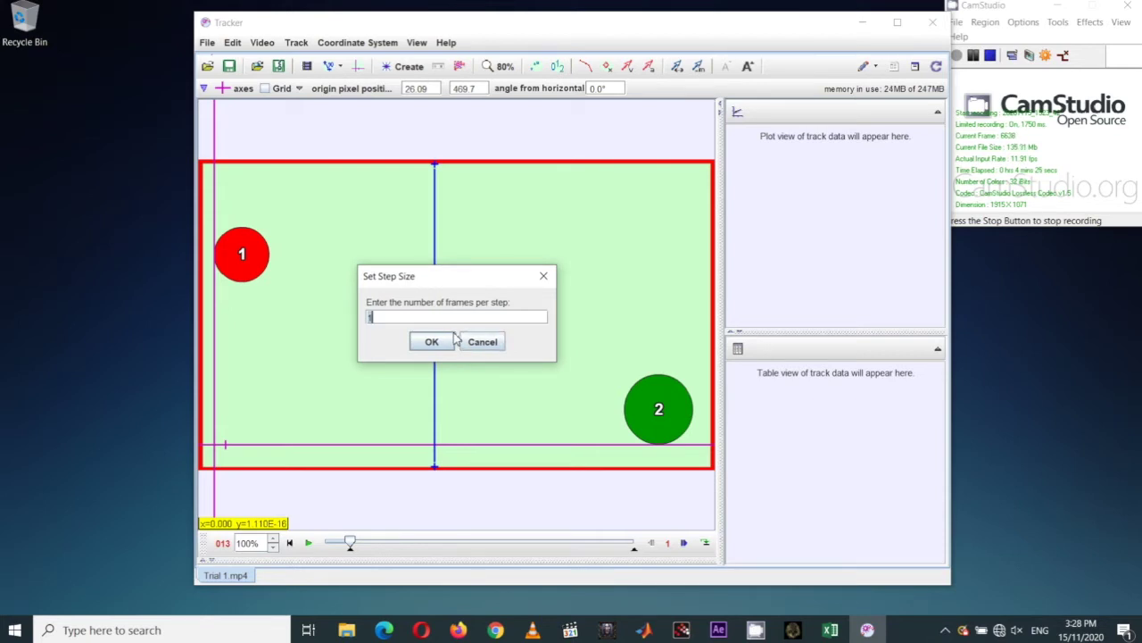
text(10)
click(432, 342)
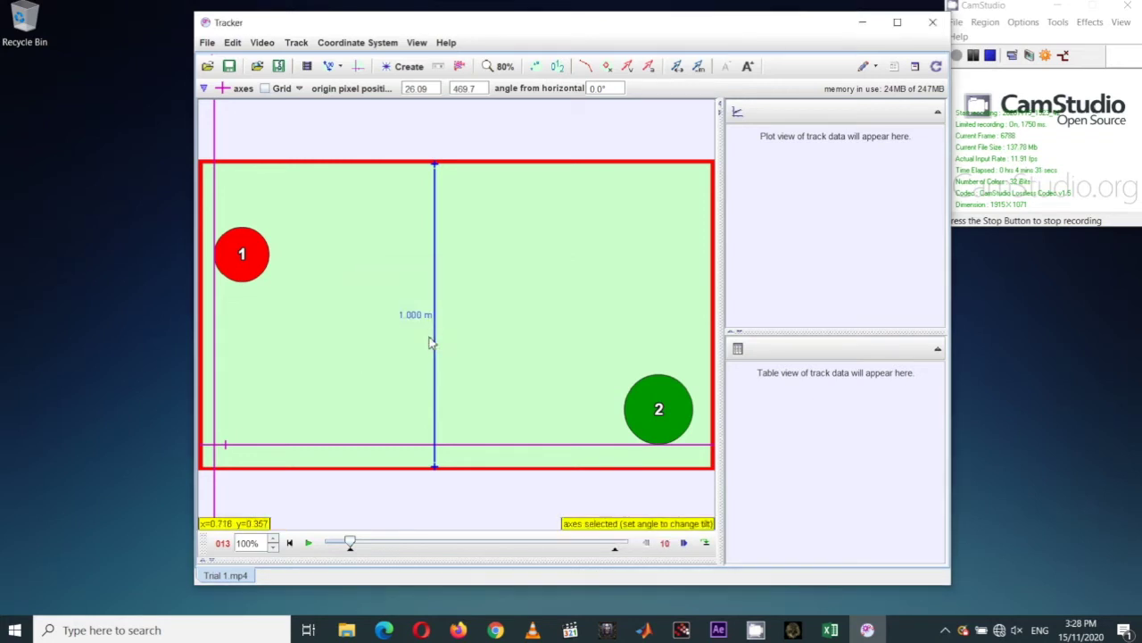
Step forward from frame 13 to frame 143 to examine both pucks' positions before and after the collision
click(684, 543)
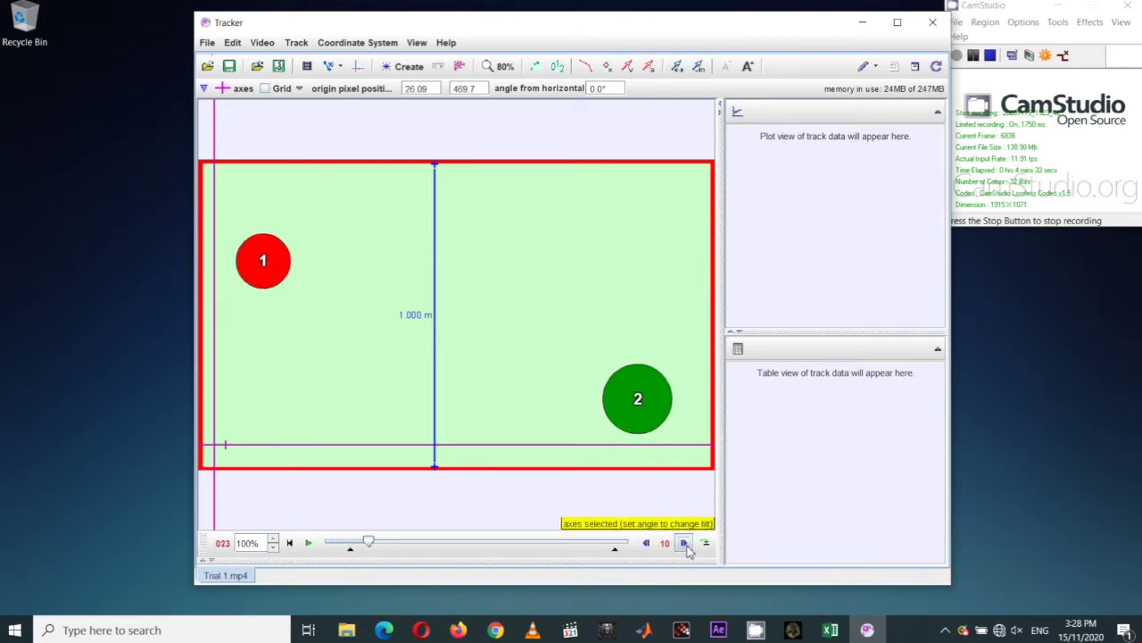
click(684, 543)
click(683, 543)
click(683, 542)
click(683, 543)
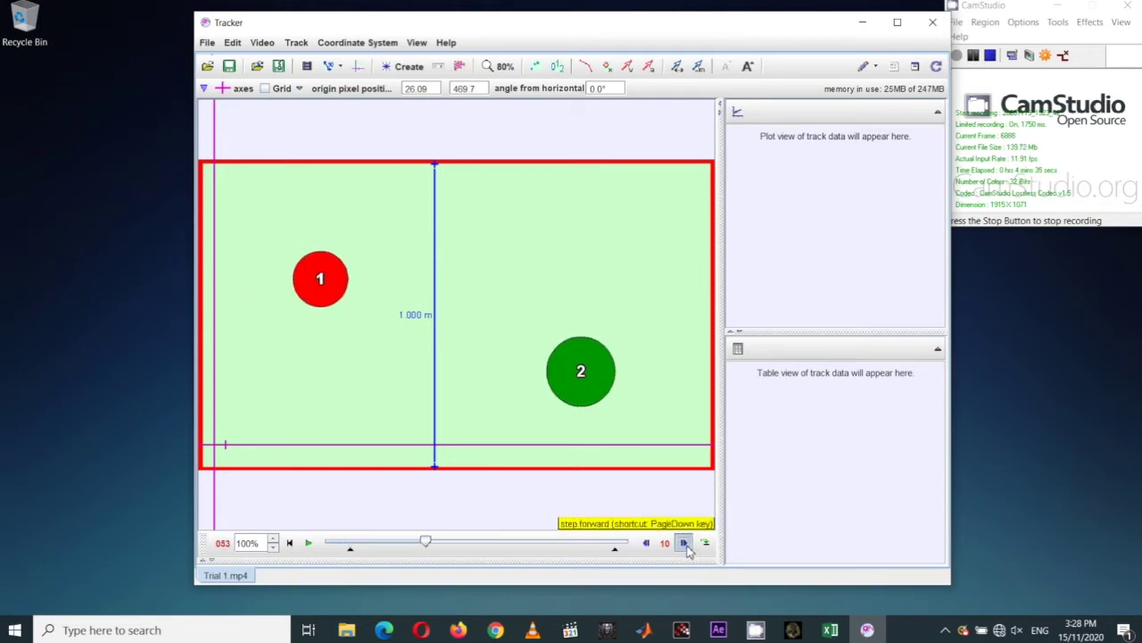
click(684, 543)
click(683, 543)
click(684, 543)
click(683, 542)
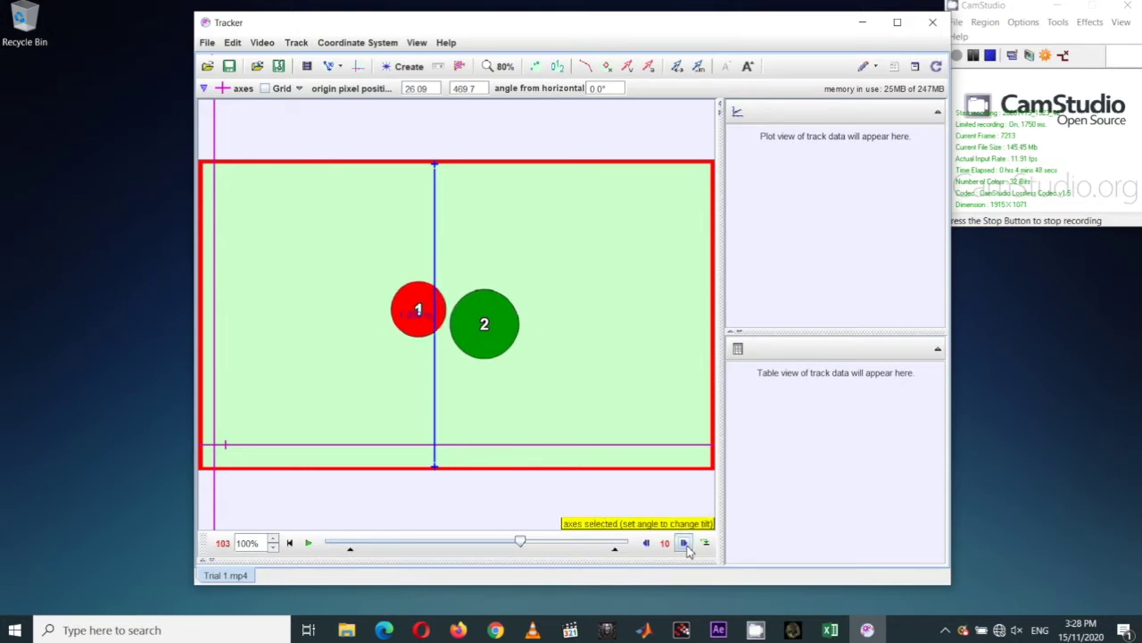
click(683, 543)
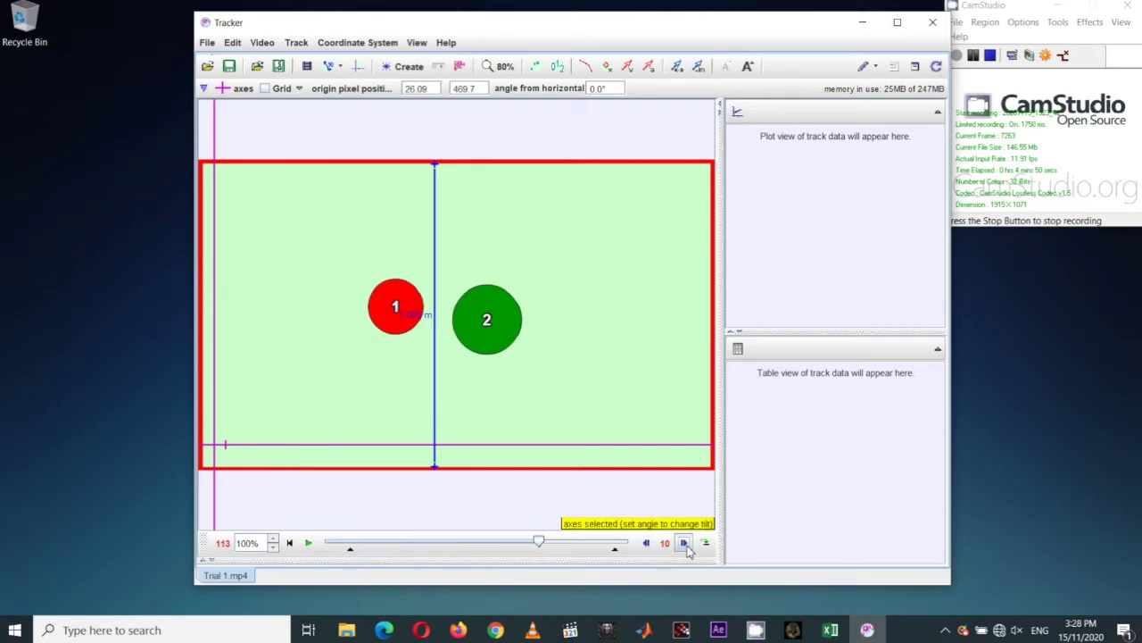
click(684, 543)
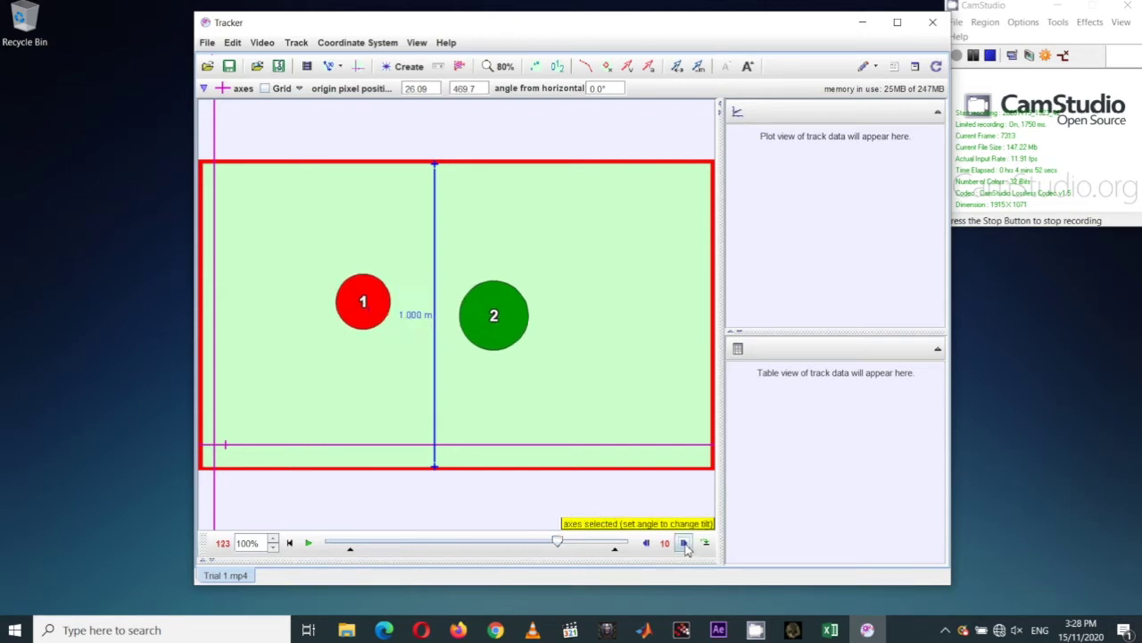
click(684, 543)
click(683, 543)
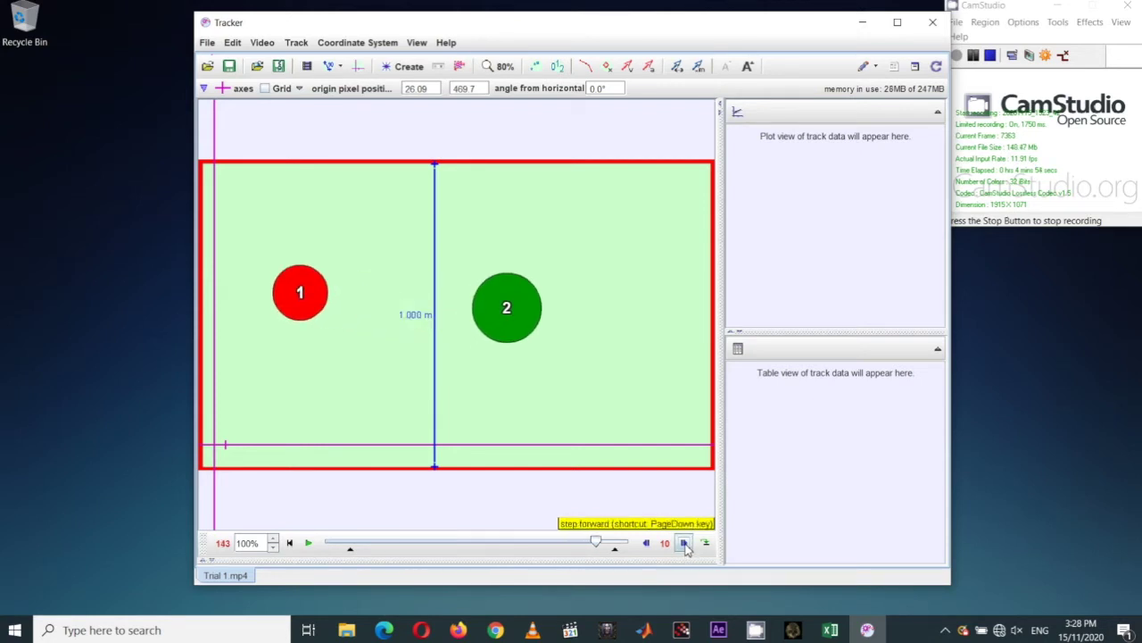
View the clip's last frame, return to the start frame, and create a point mass track named mass 1
click(684, 542)
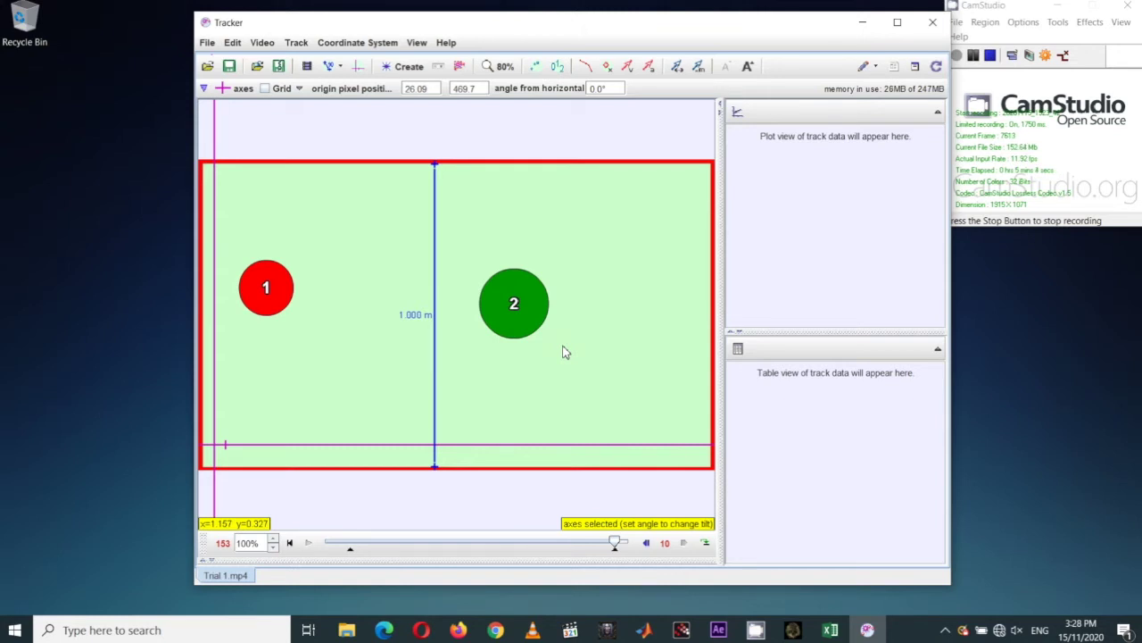
click(290, 544)
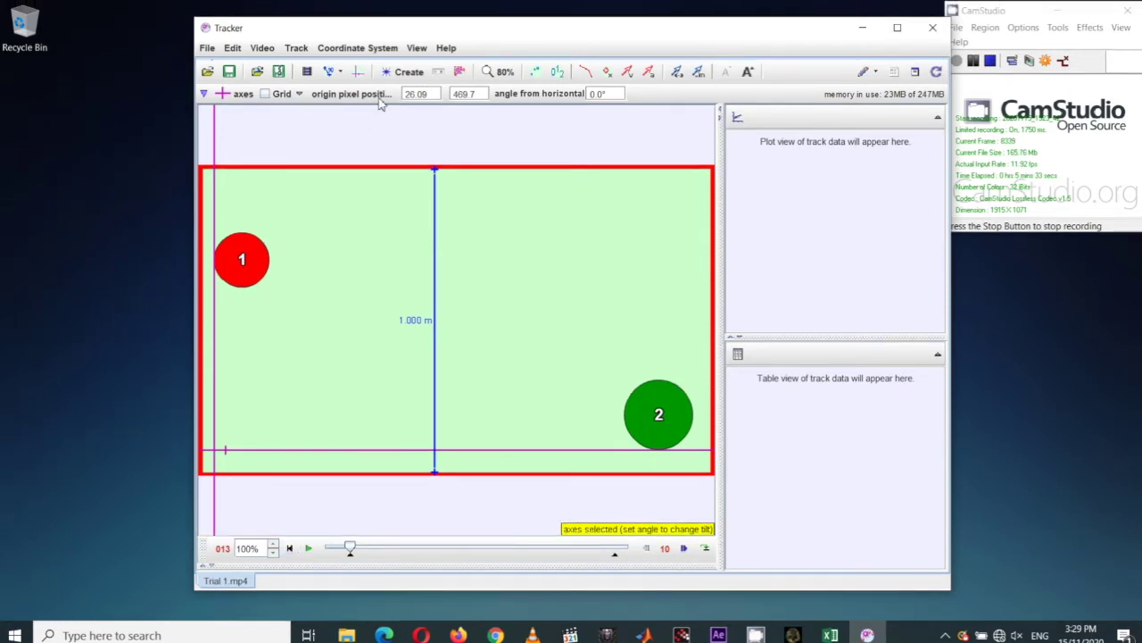
click(407, 67)
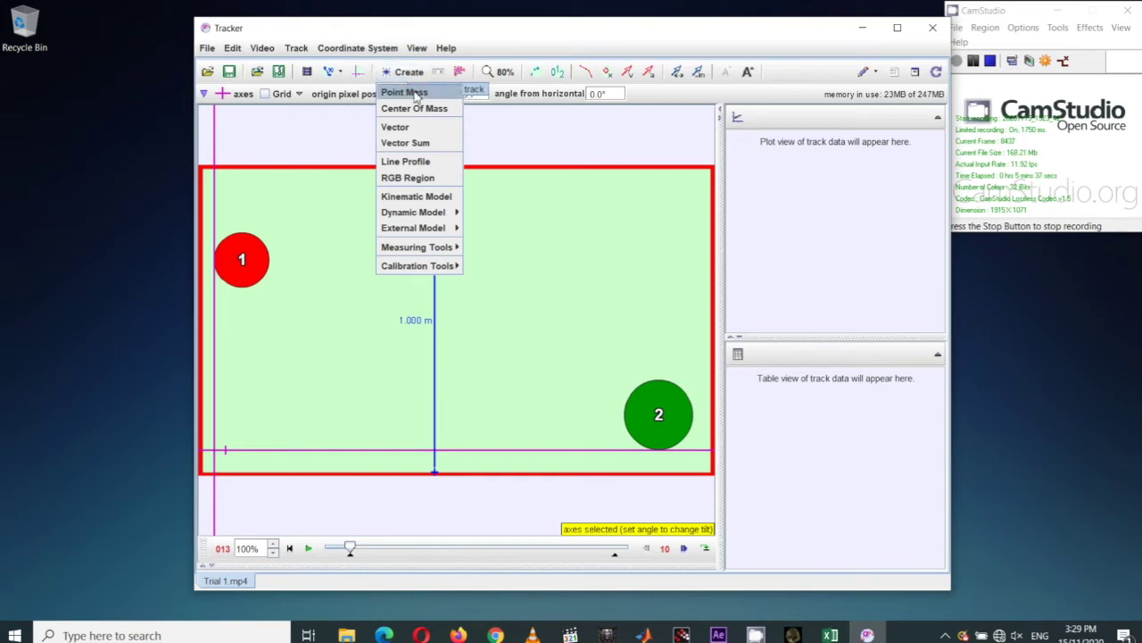
click(409, 93)
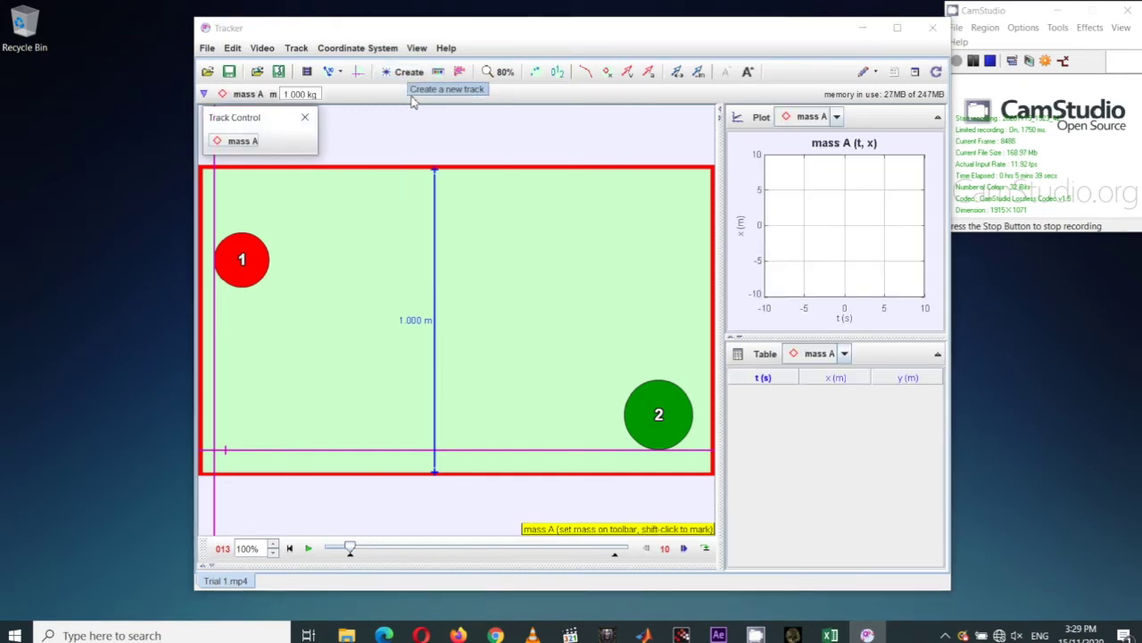
click(248, 140)
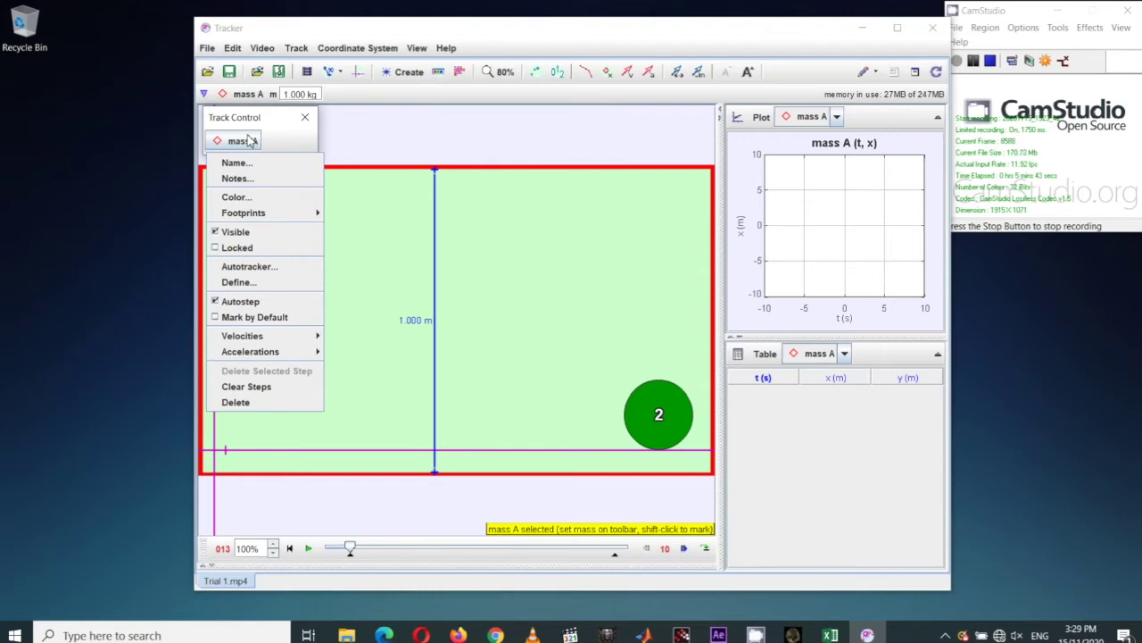
click(256, 163)
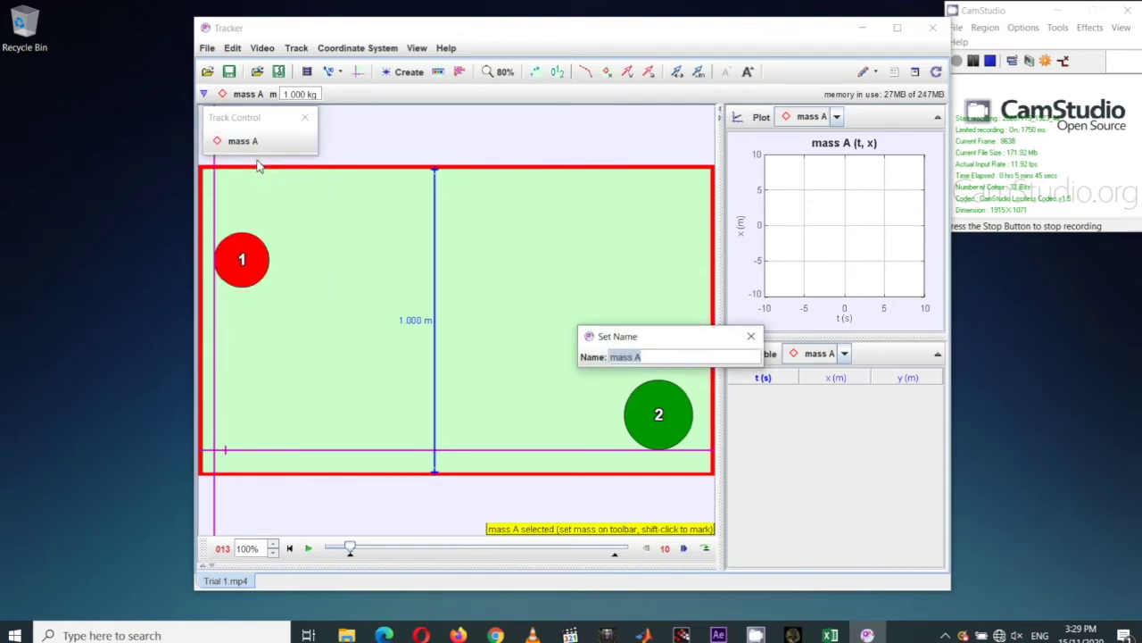
text(mass 1)
key(Return)
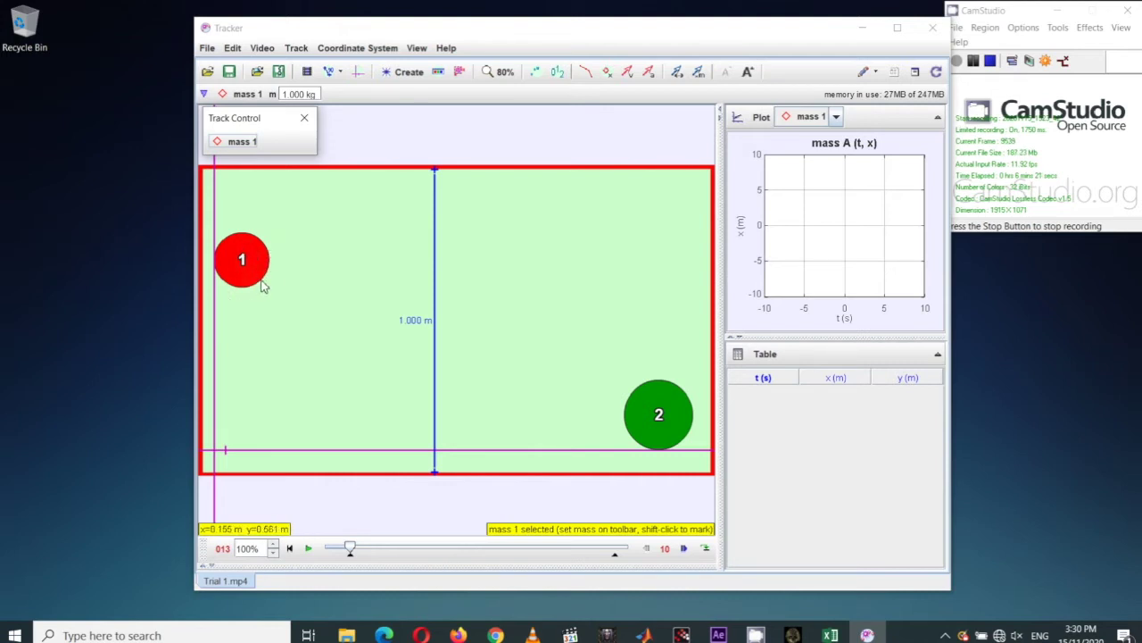
Create a second point mass track and name it mass 2
click(405, 75)
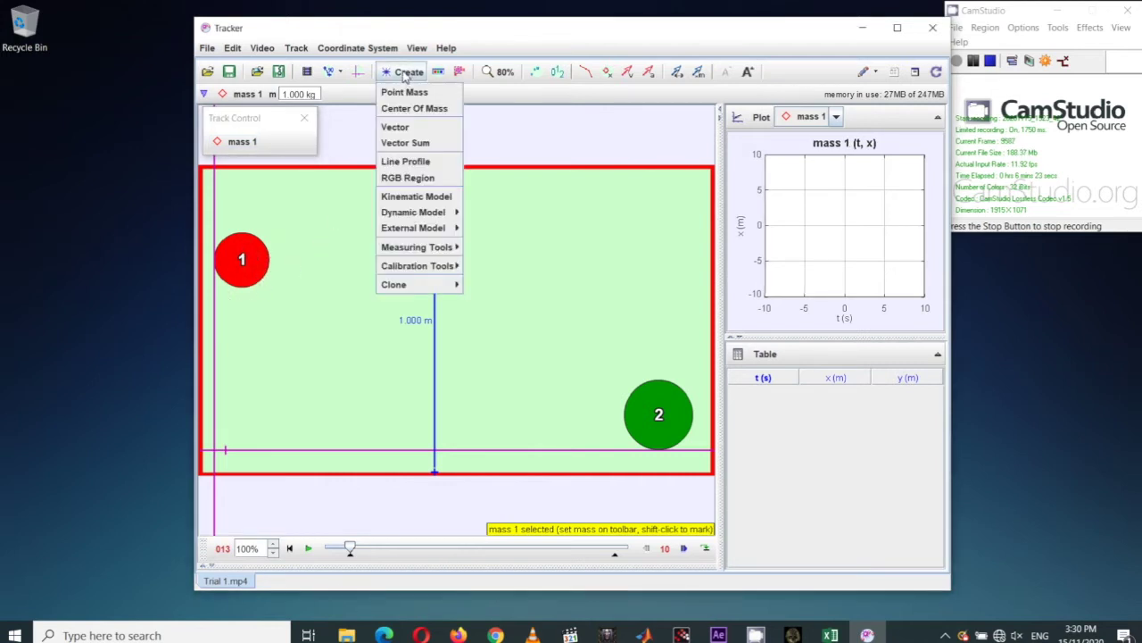
click(409, 92)
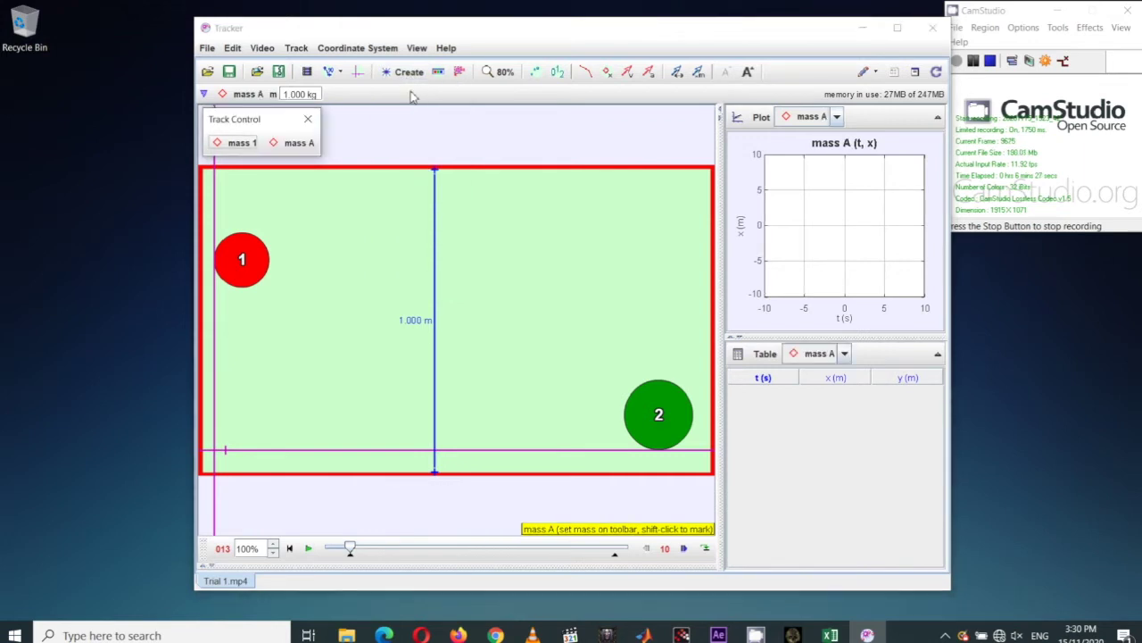
click(299, 145)
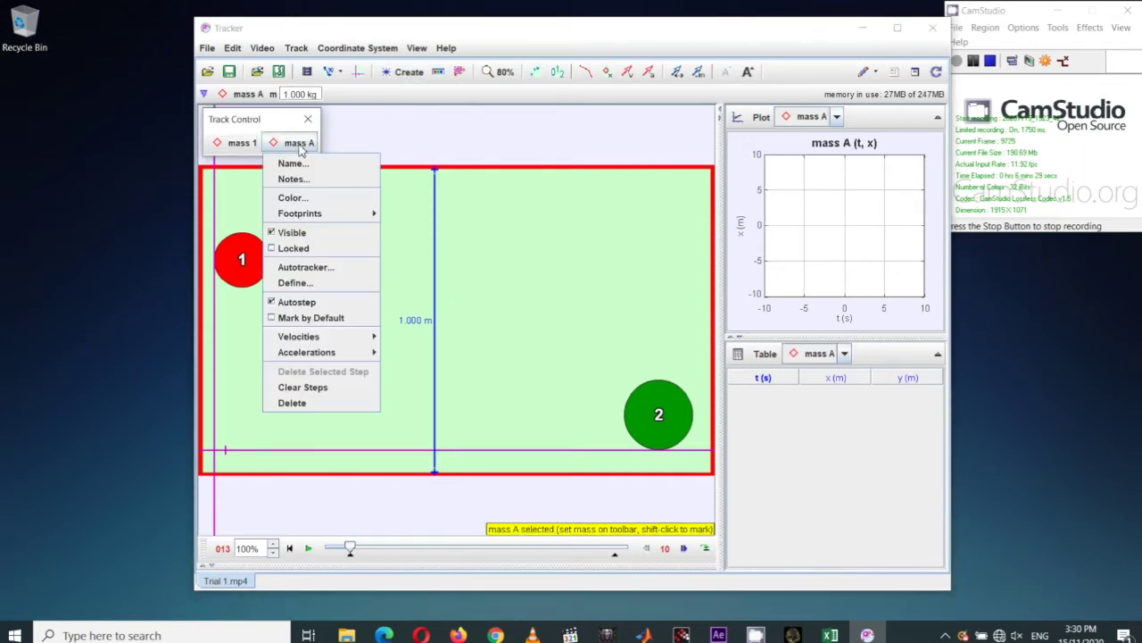
click(304, 165)
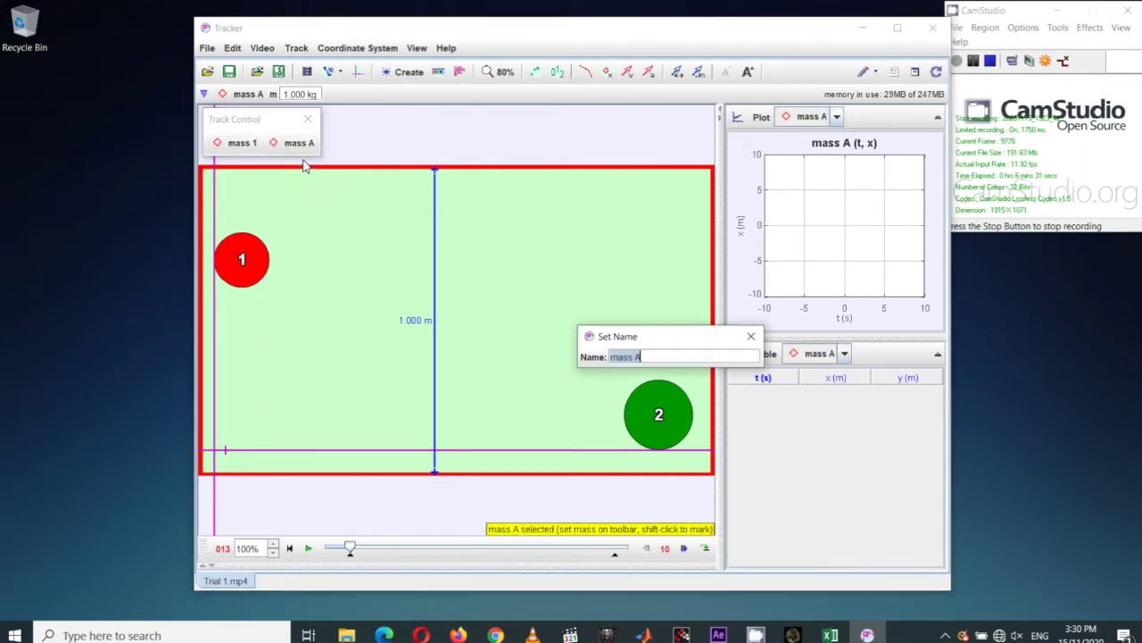
text(mass 2)
key(Return)
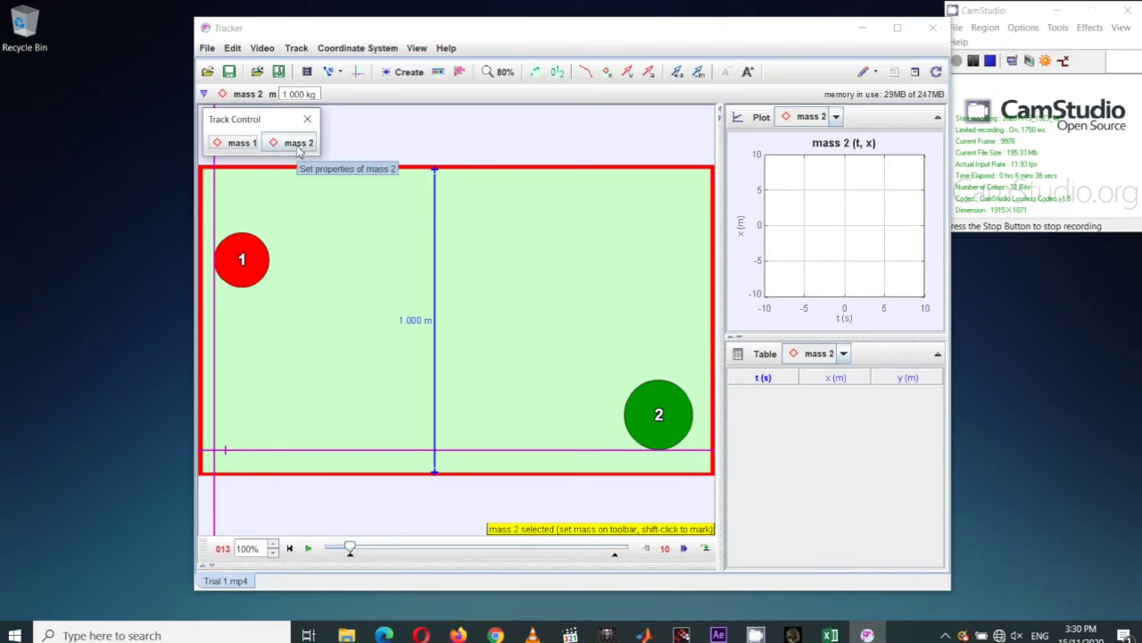
Change the mass 2 track colour to blue
click(297, 147)
click(315, 198)
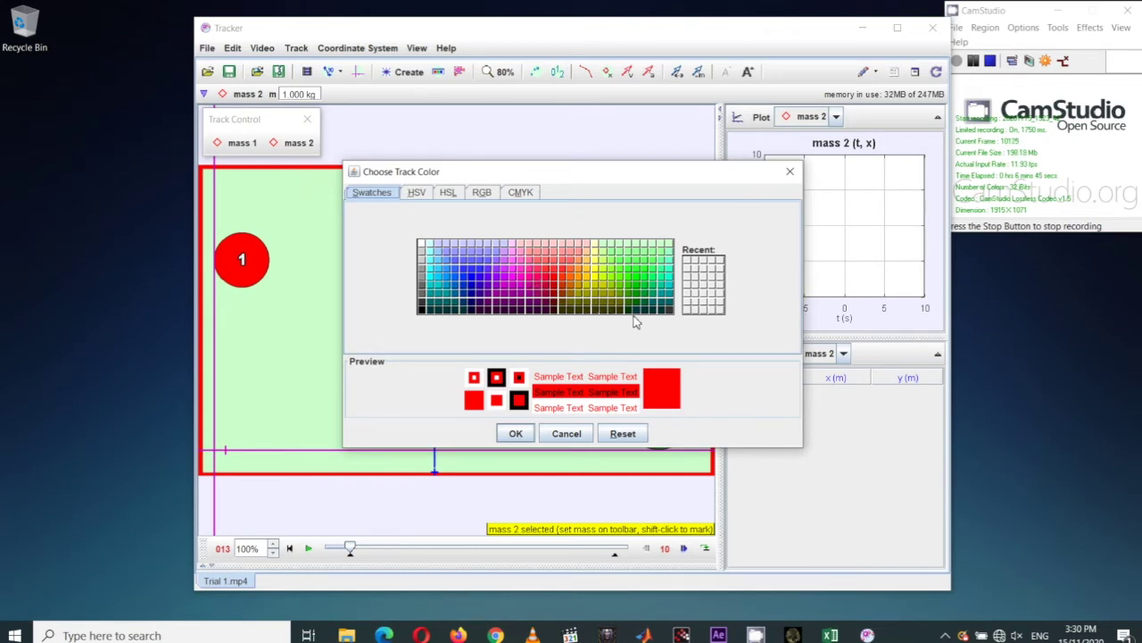
click(471, 277)
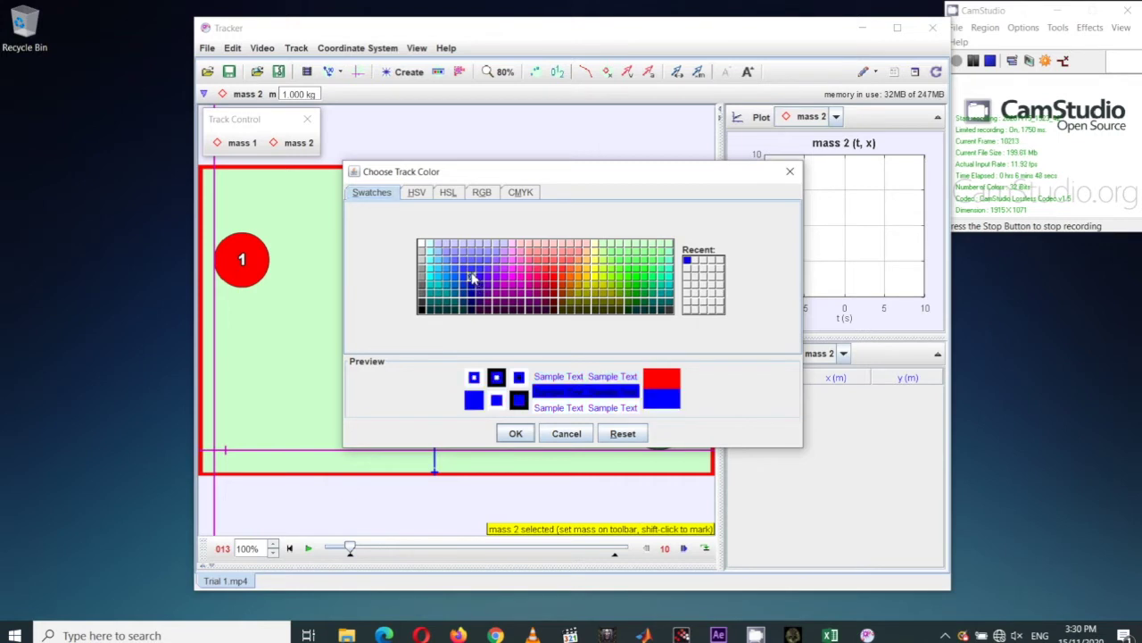
click(517, 433)
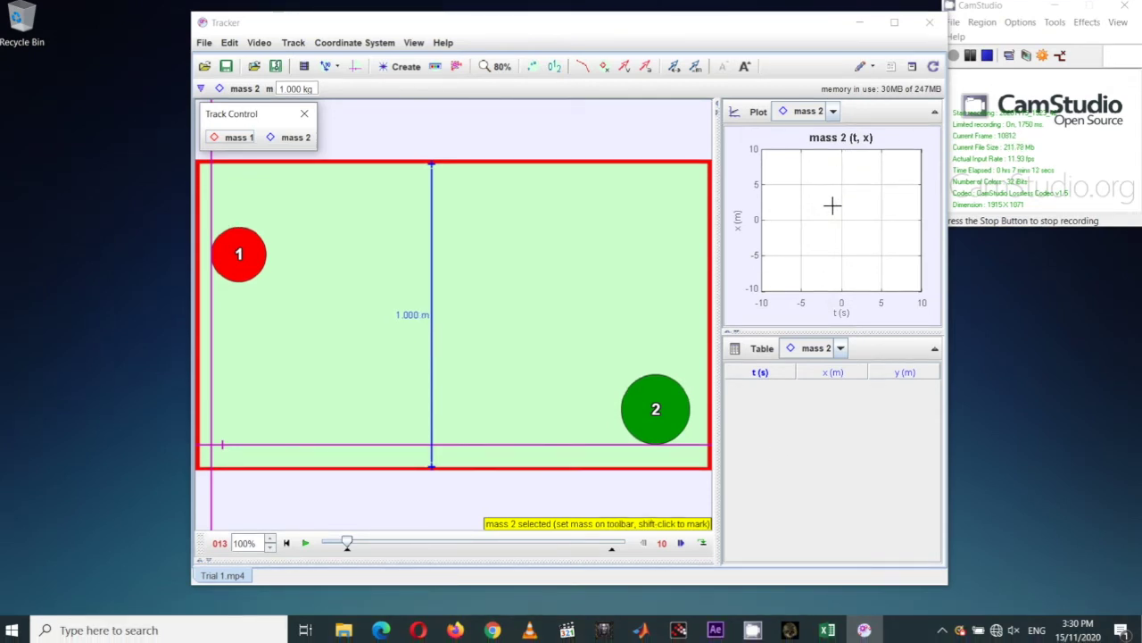
Show the mass 1 track's data in both the plot and the table
click(833, 114)
click(808, 135)
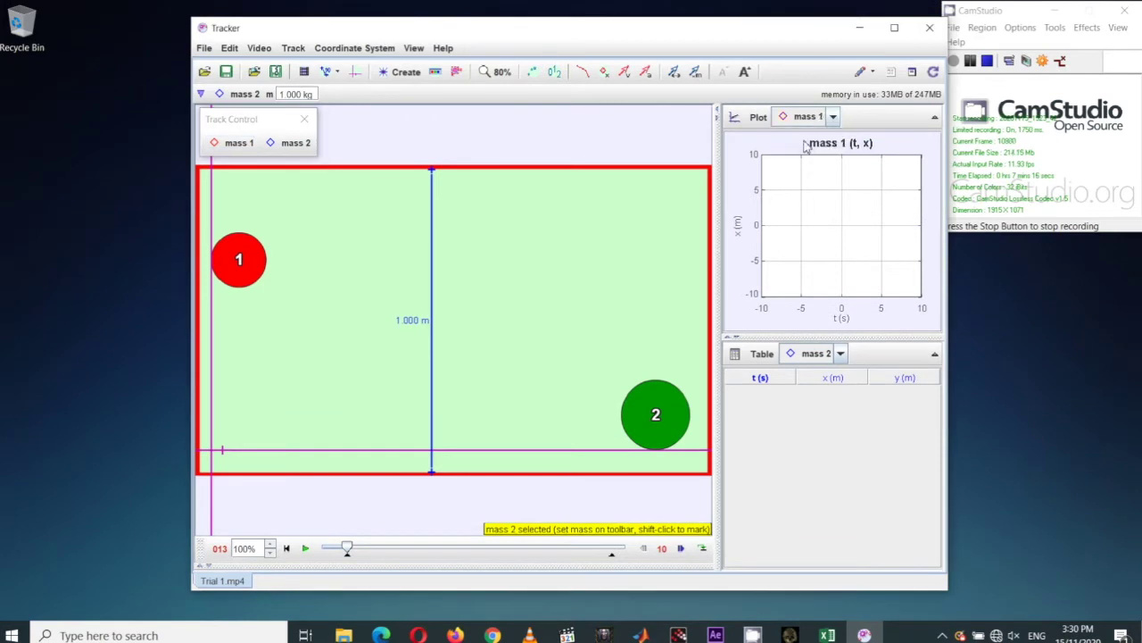
click(842, 355)
click(823, 373)
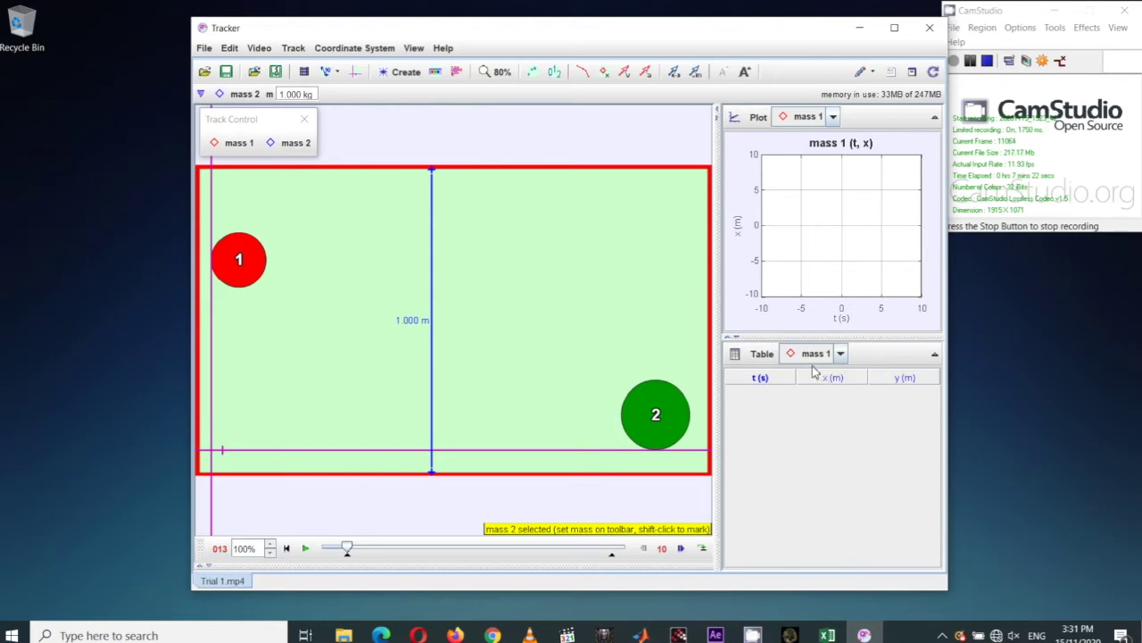
Set the mass of the mass 1 track to 0.15 kg
click(238, 145)
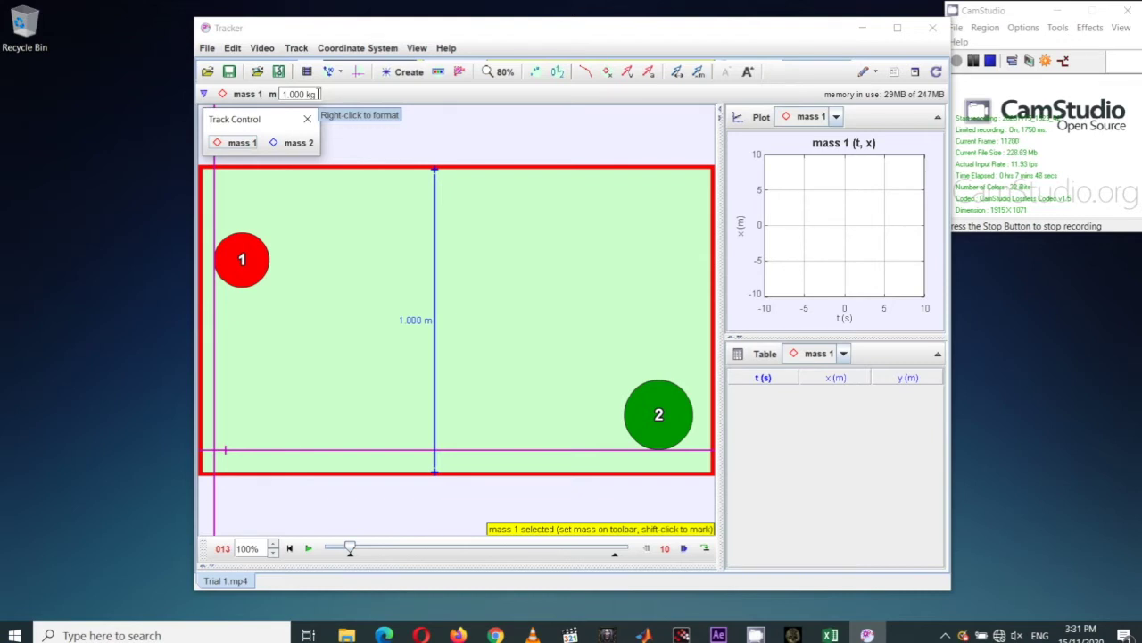
drag(317, 95, 280, 93)
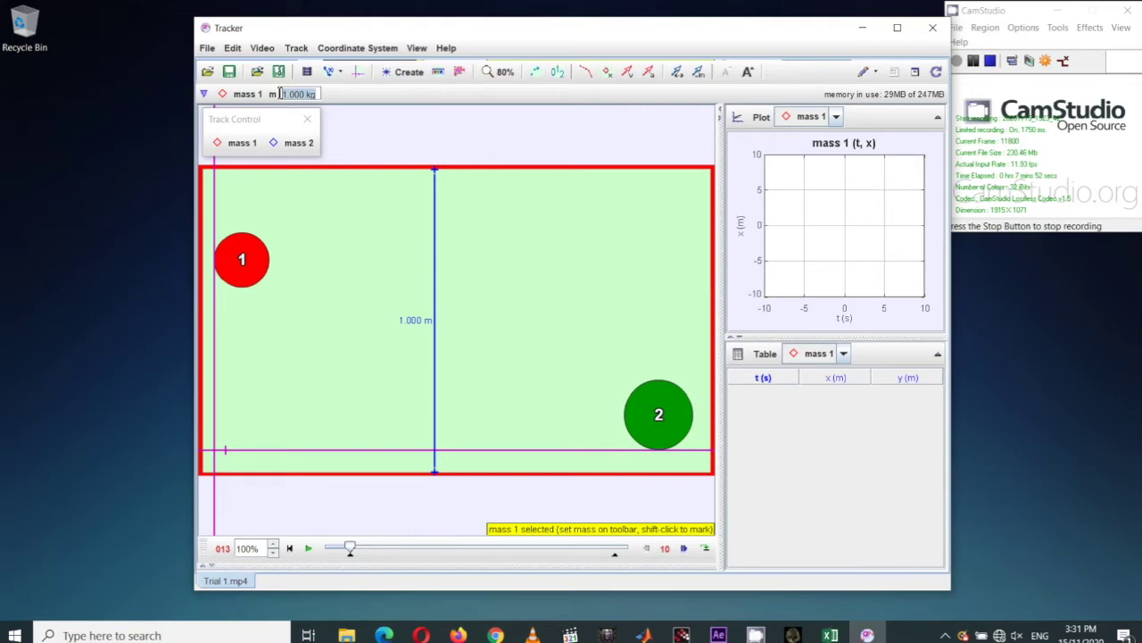
text(0.15)
key(Return)
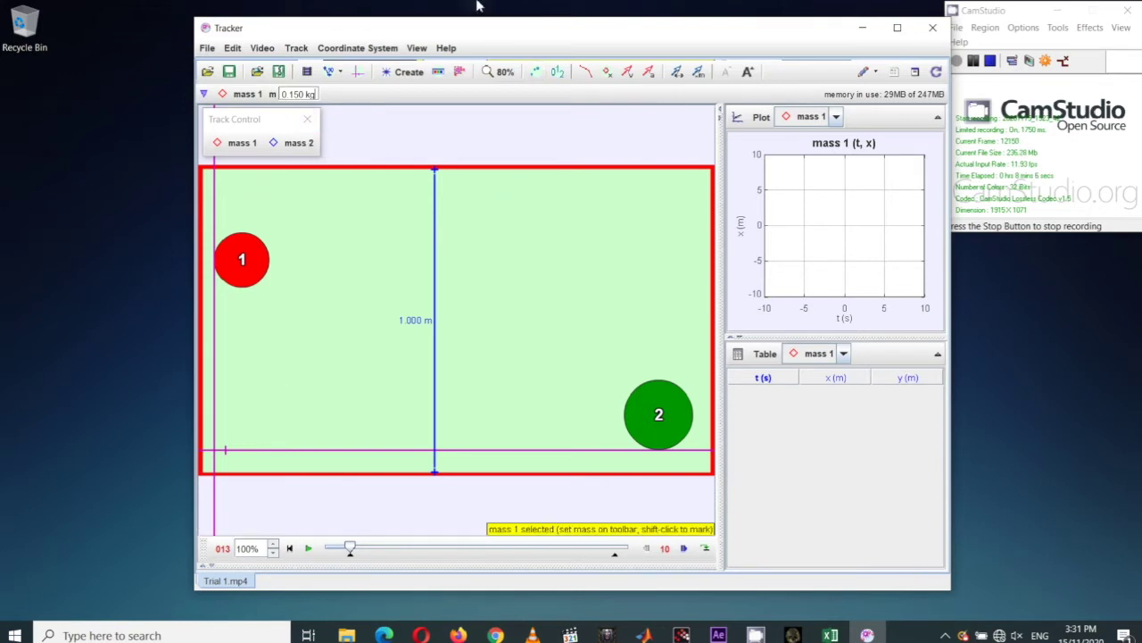
Open the Autotracker with mass 1 as target track and arrange it beside the main window, clear of the plot and table
click(459, 72)
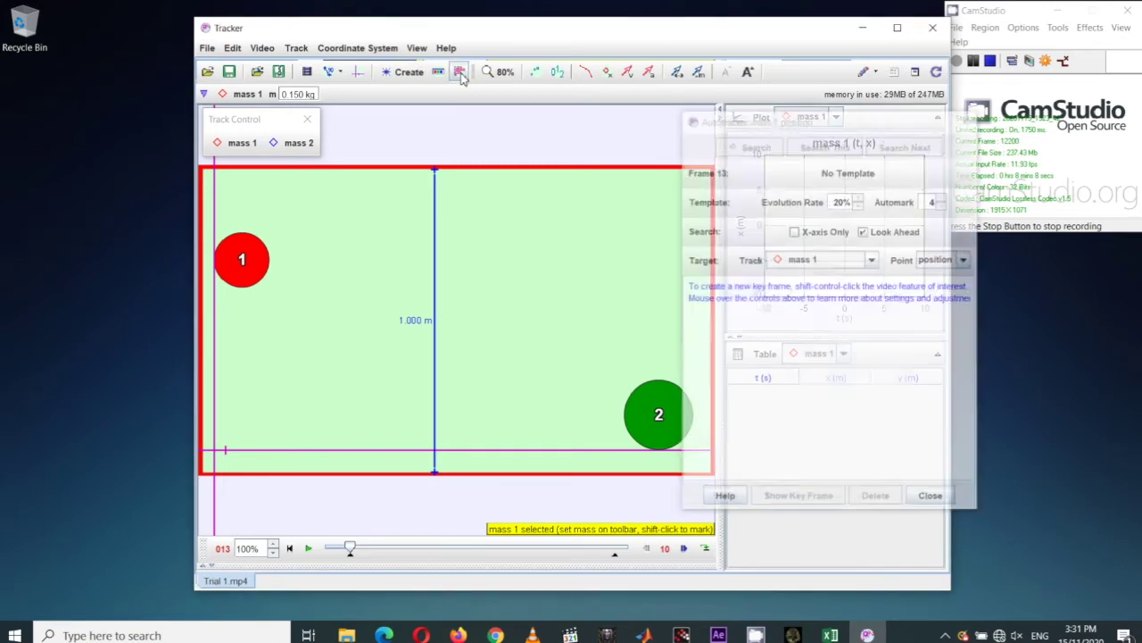
drag(729, 130, 810, 136)
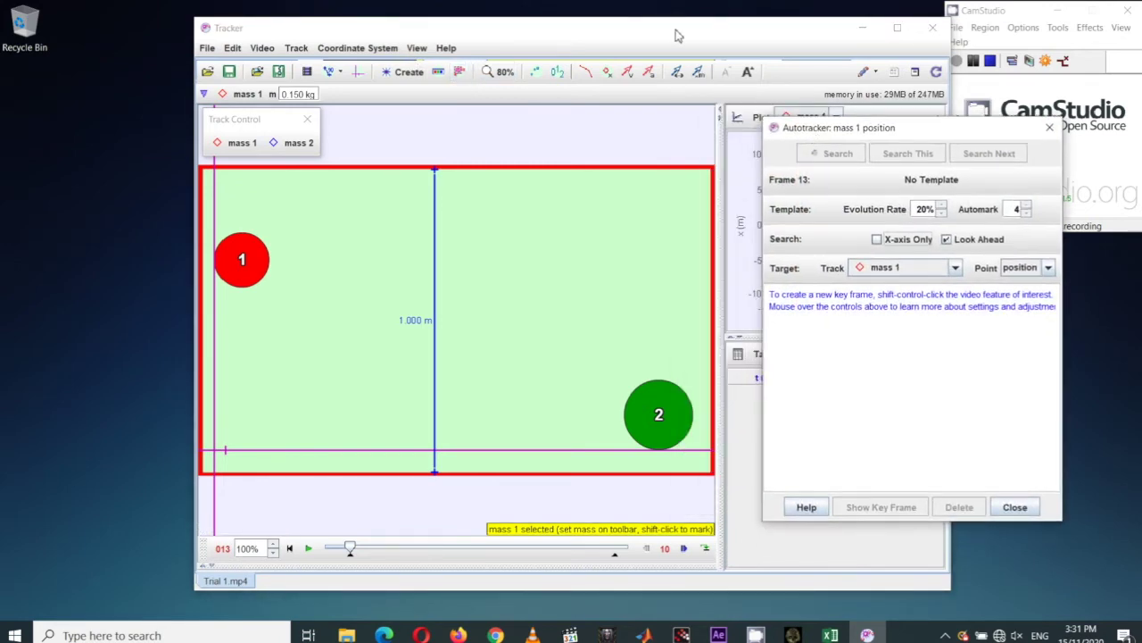
drag(676, 36, 486, 31)
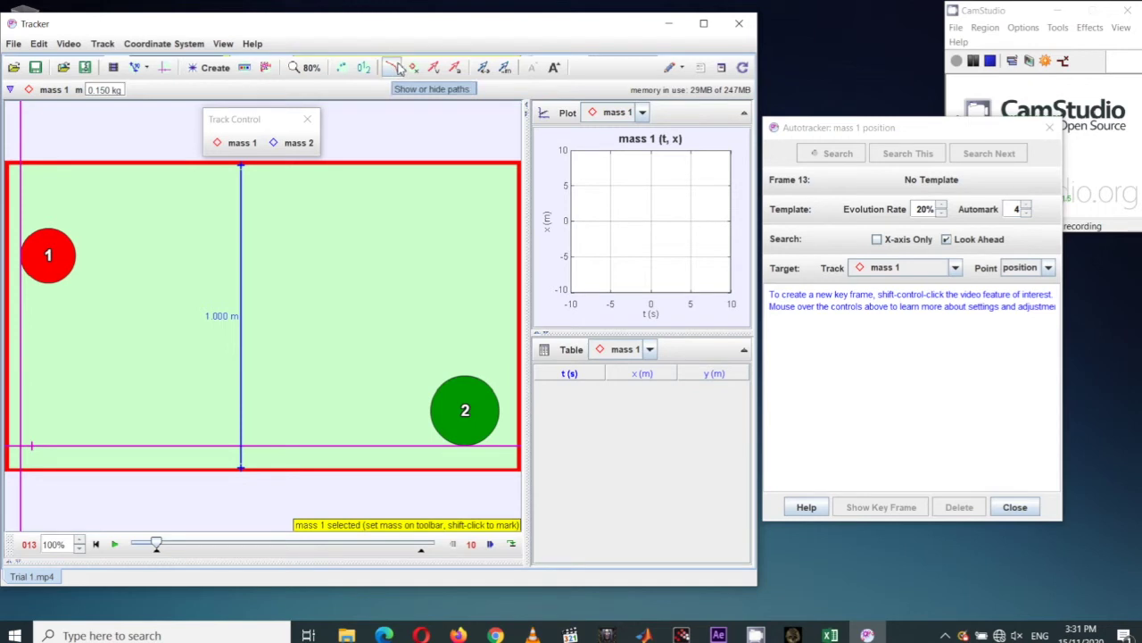
click(828, 129)
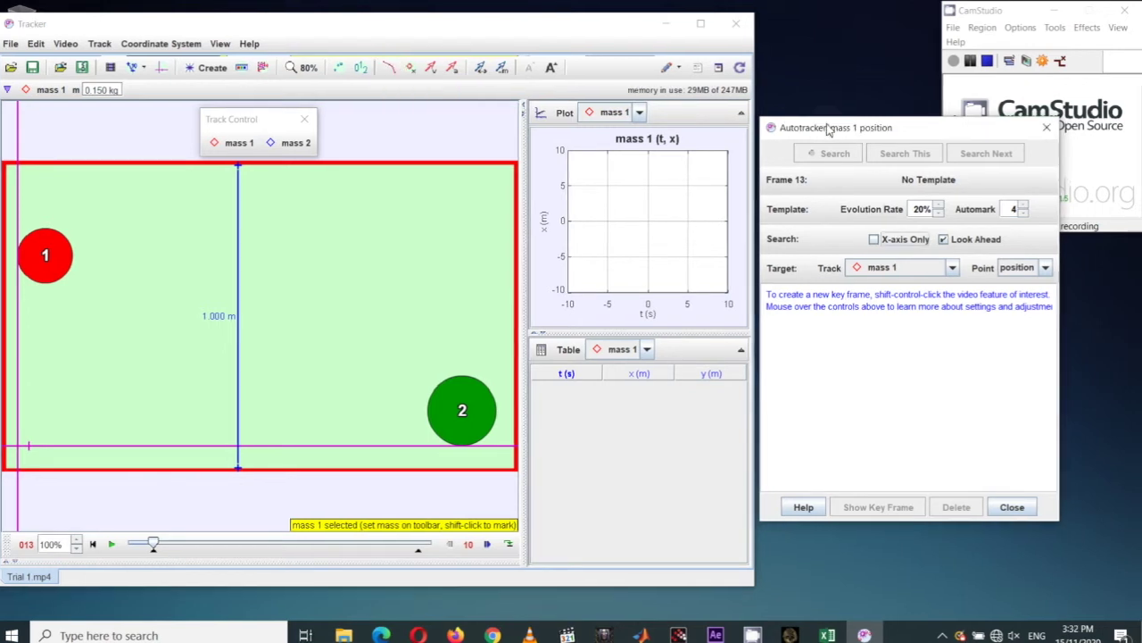
mouse_move(851, 134)
mouse_down()
mouse_move(854, 154)
mouse_move(848, 143)
mouse_up()
mouse_move(830, 281)
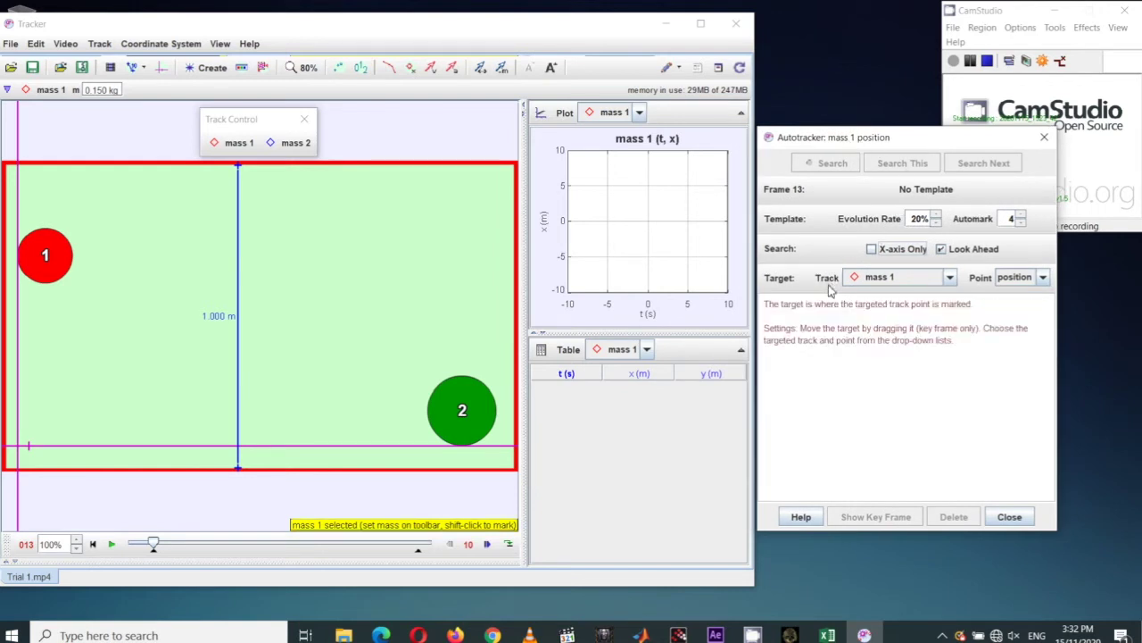
click(950, 279)
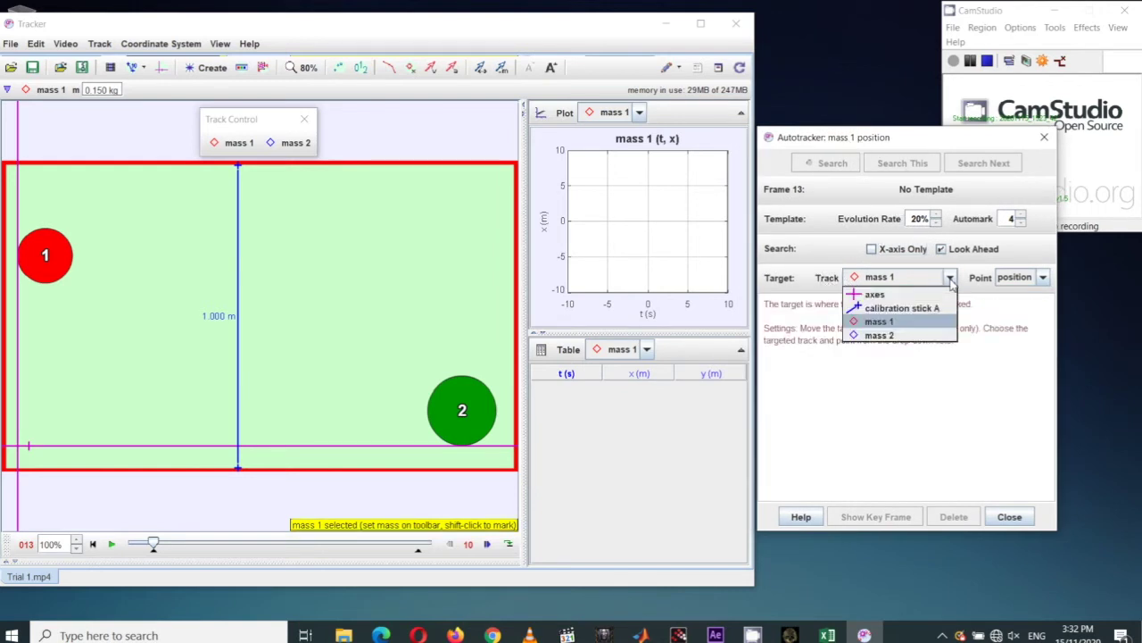
click(950, 279)
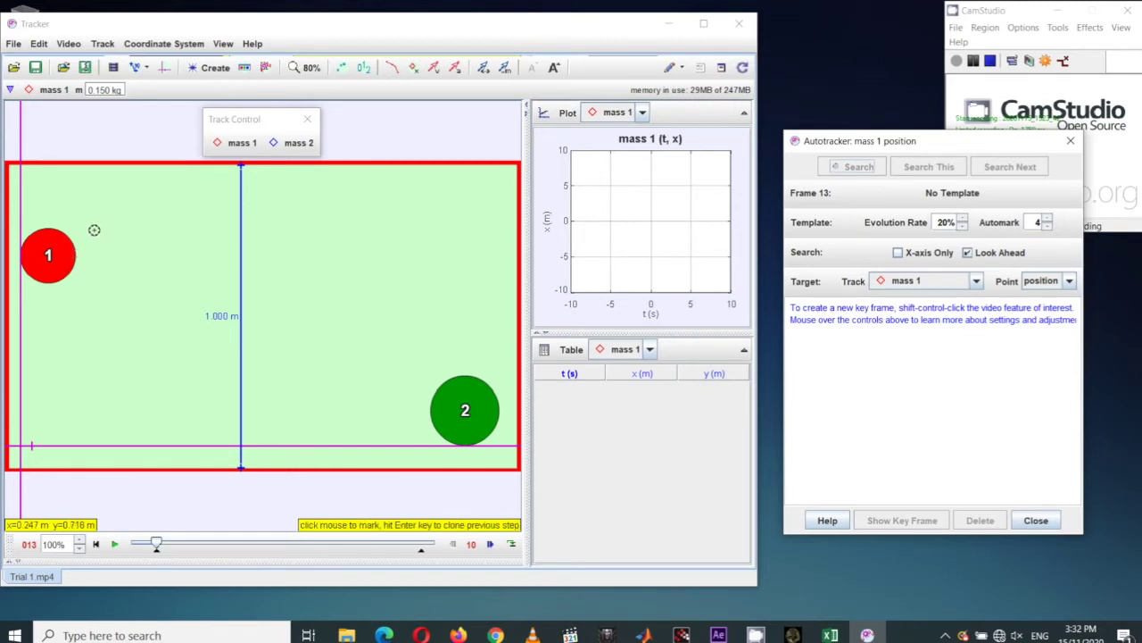
Define a key frame at the top edge of puck 1 in frame 13 and autotrack mass 1 frame by frame to frame 103
ctrl+shift+click(49, 231)
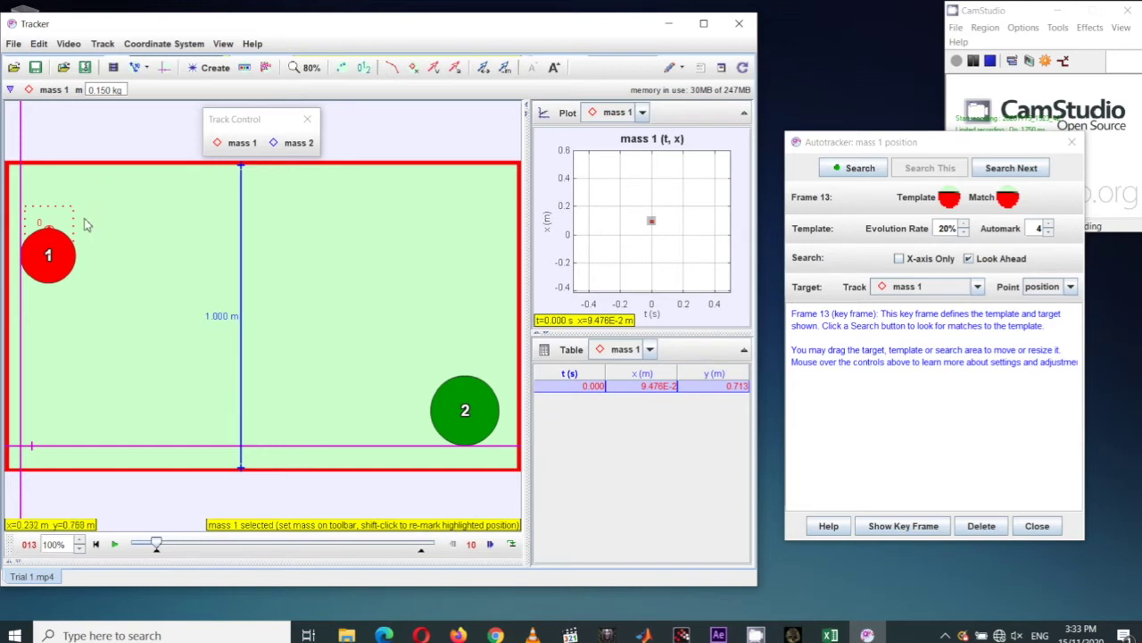
click(1008, 169)
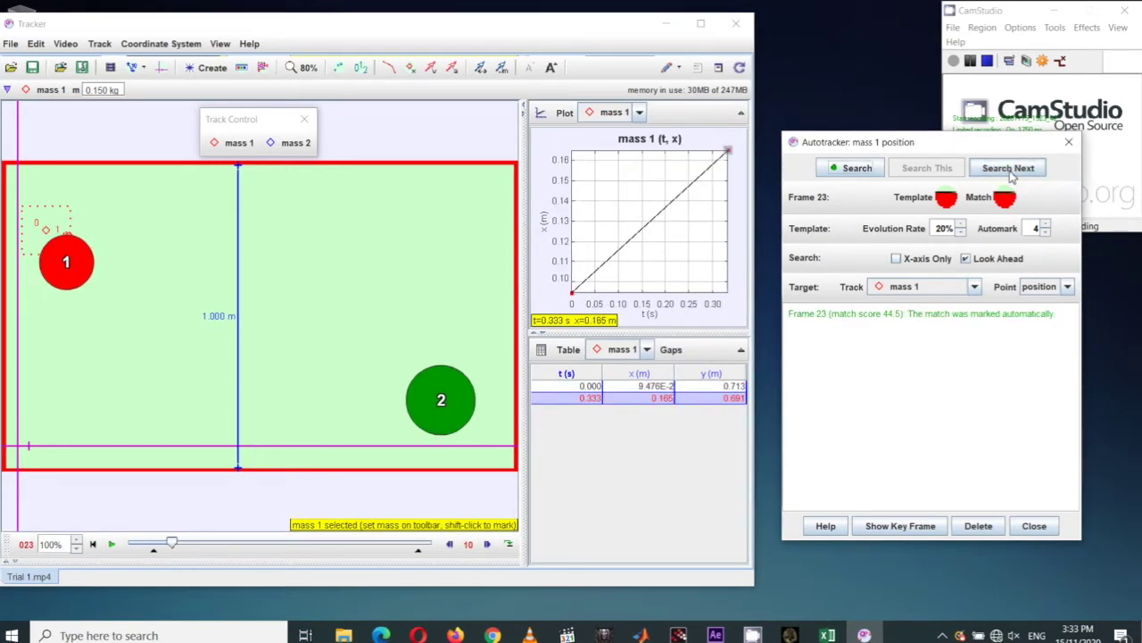
click(1008, 169)
click(1009, 169)
click(1009, 168)
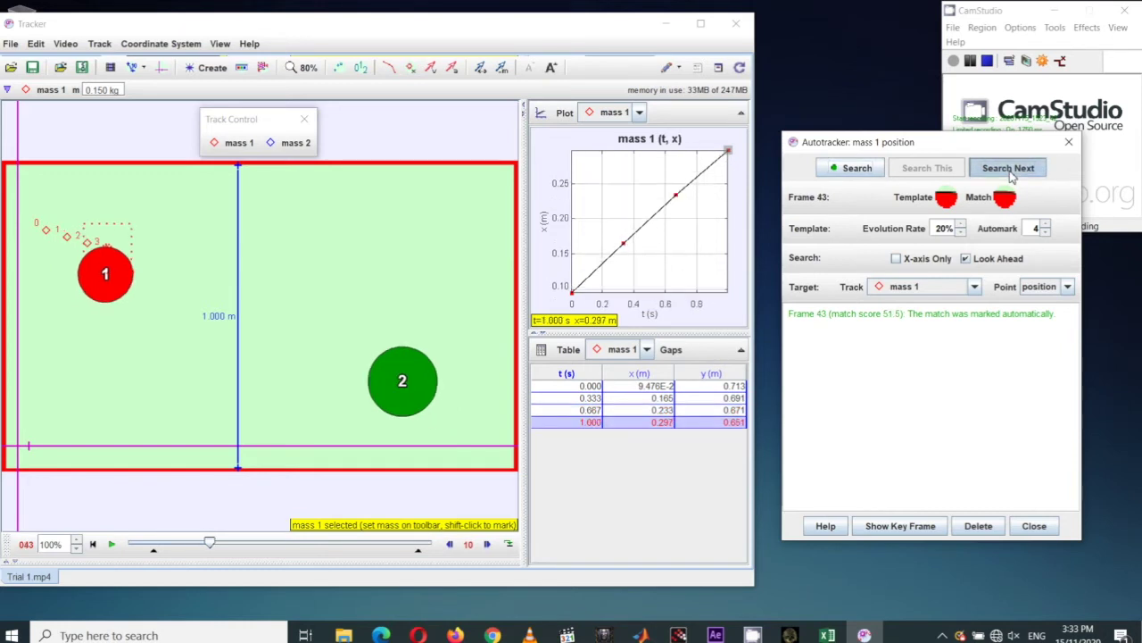
click(1008, 169)
click(1008, 169)
click(1008, 169)
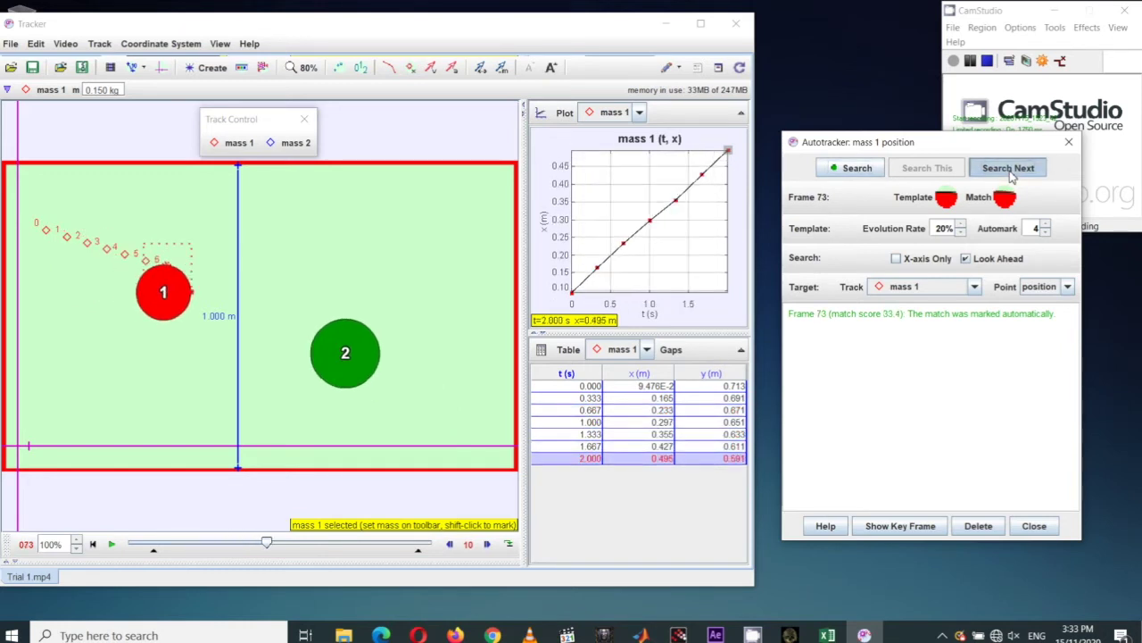
click(1009, 169)
click(1009, 169)
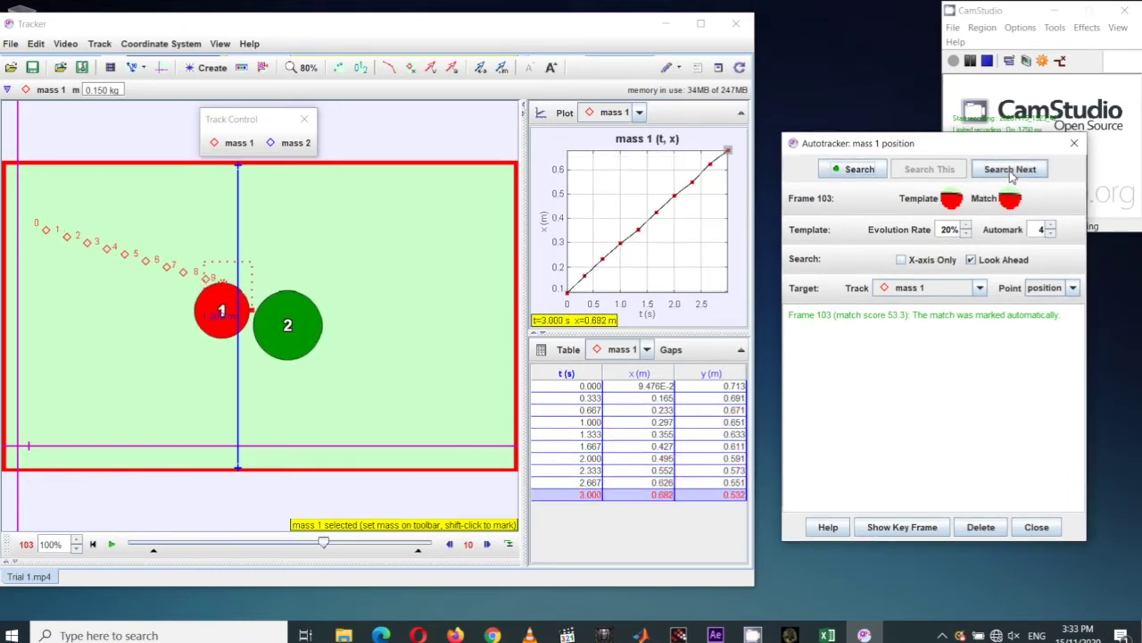
Try to continue autotracking mass 1 past the collision, return to the last marked point, and step forward to frame 113
click(1010, 169)
click(1009, 170)
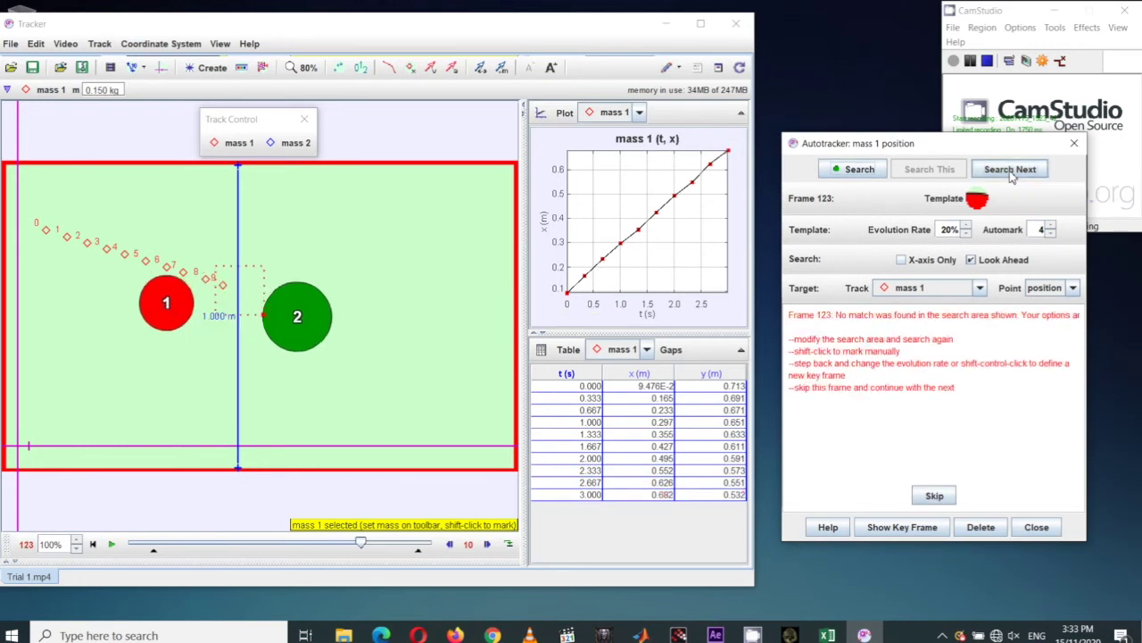
click(589, 494)
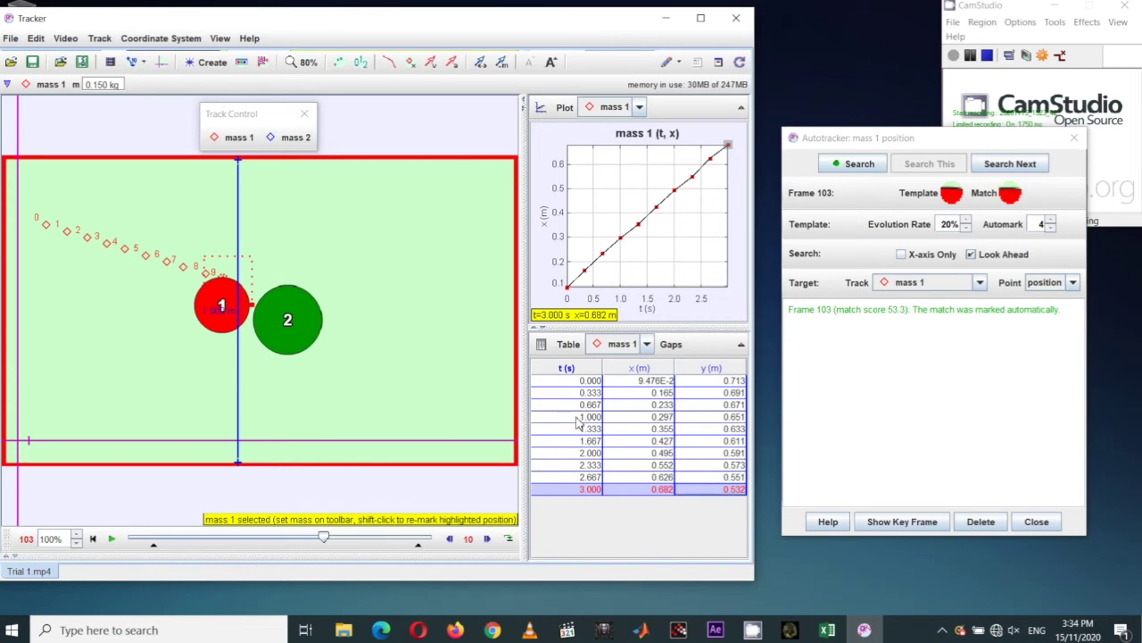
click(486, 539)
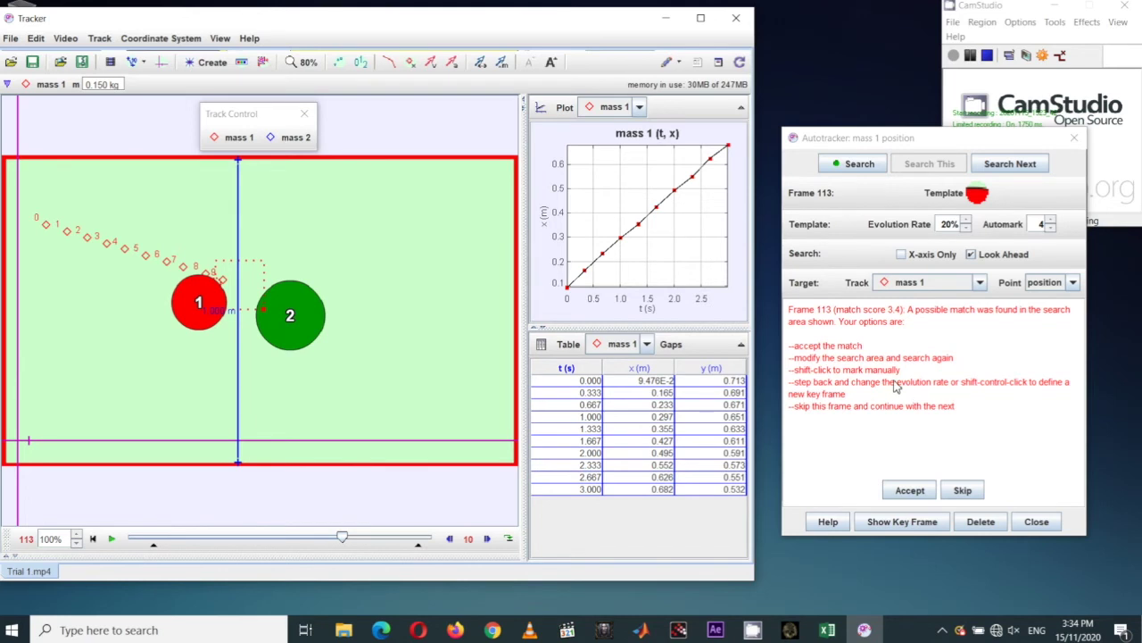
Define a new key frame at the top edge of puck 1 in frame 113 and autotrack mass 1 through frame 153
ctrl+shift+click(227, 279)
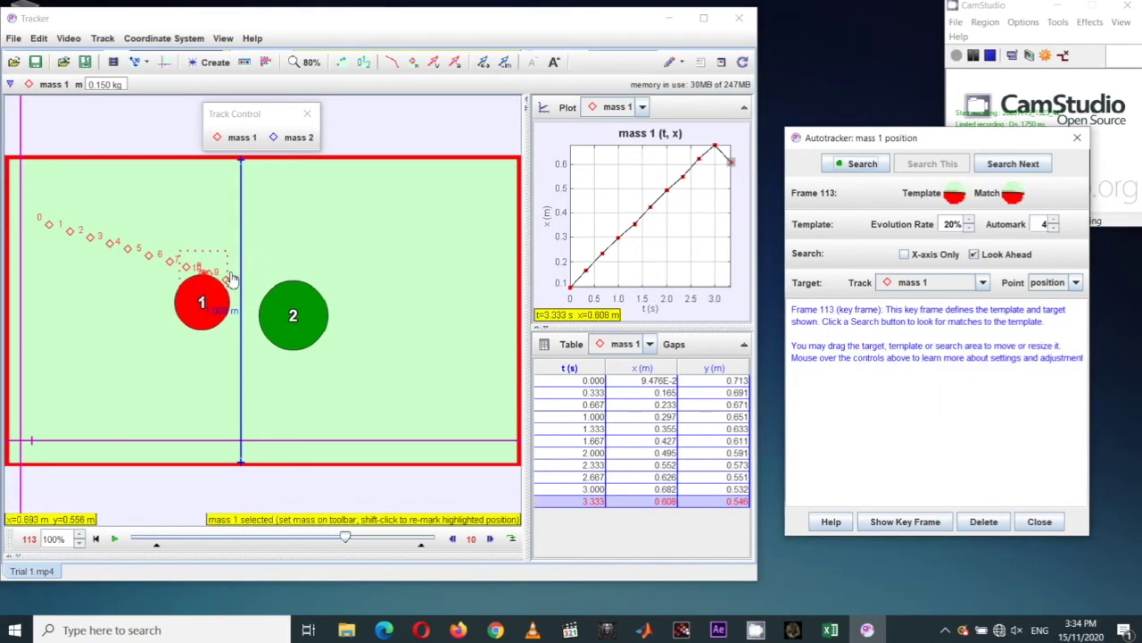
click(1005, 164)
click(1000, 167)
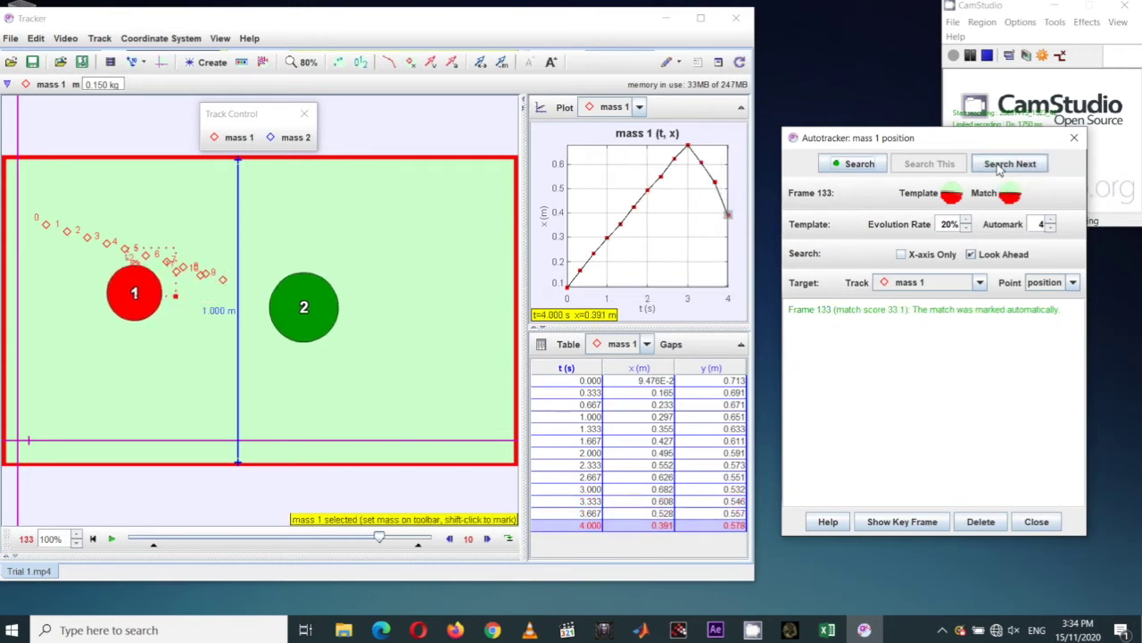
click(1000, 168)
click(1001, 168)
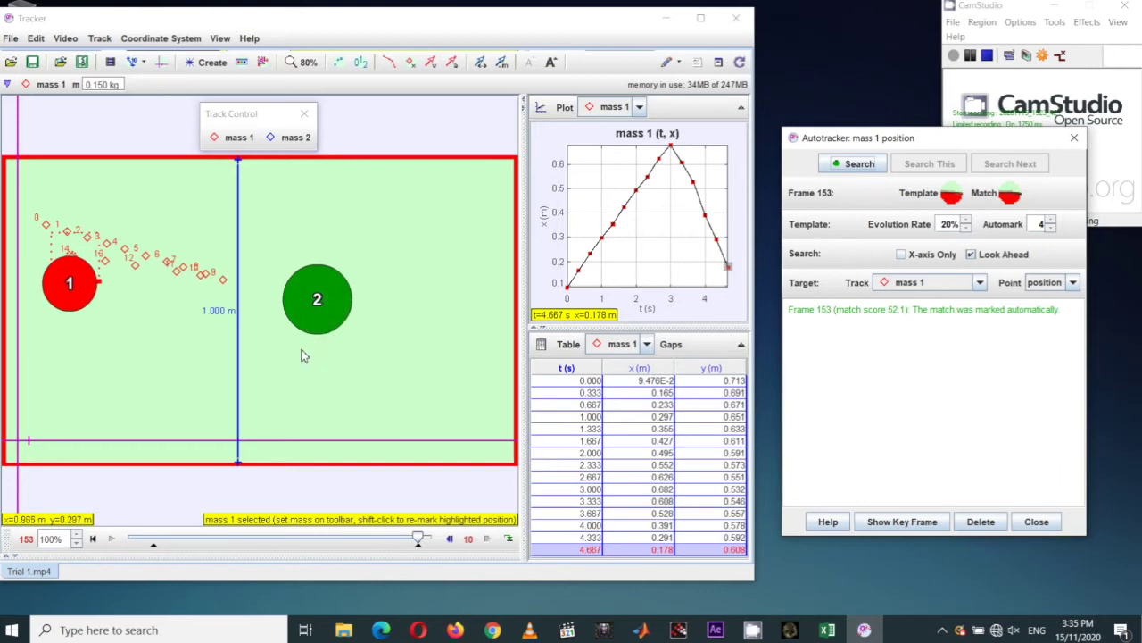
Return the video to frame 13 and set the mass of the mass 2 track to 0.30 kg
click(93, 538)
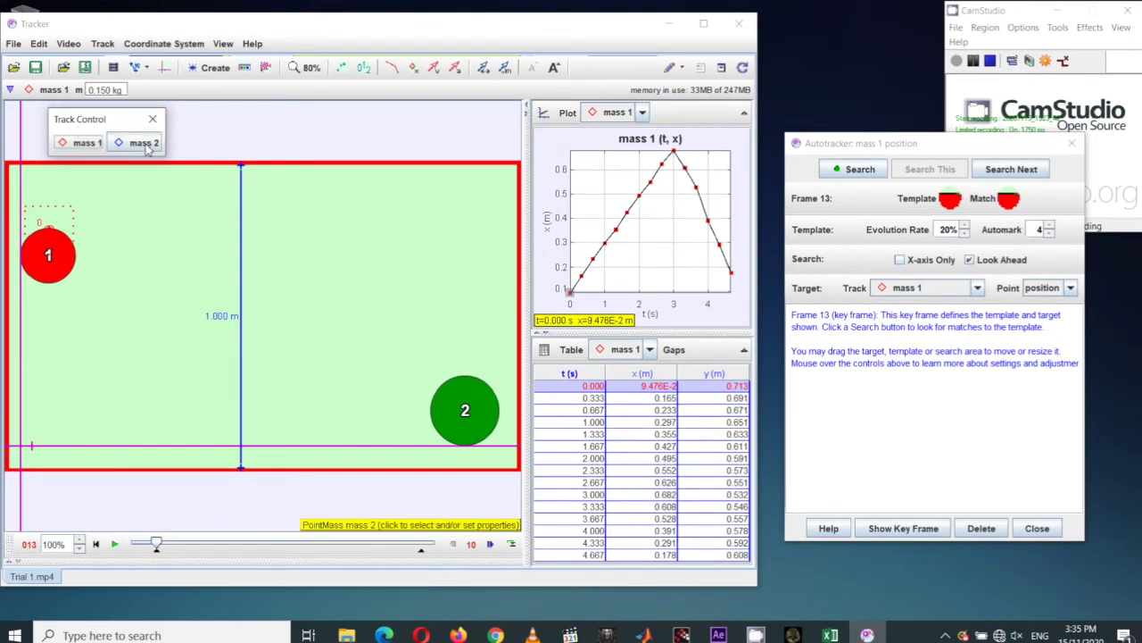
click(143, 145)
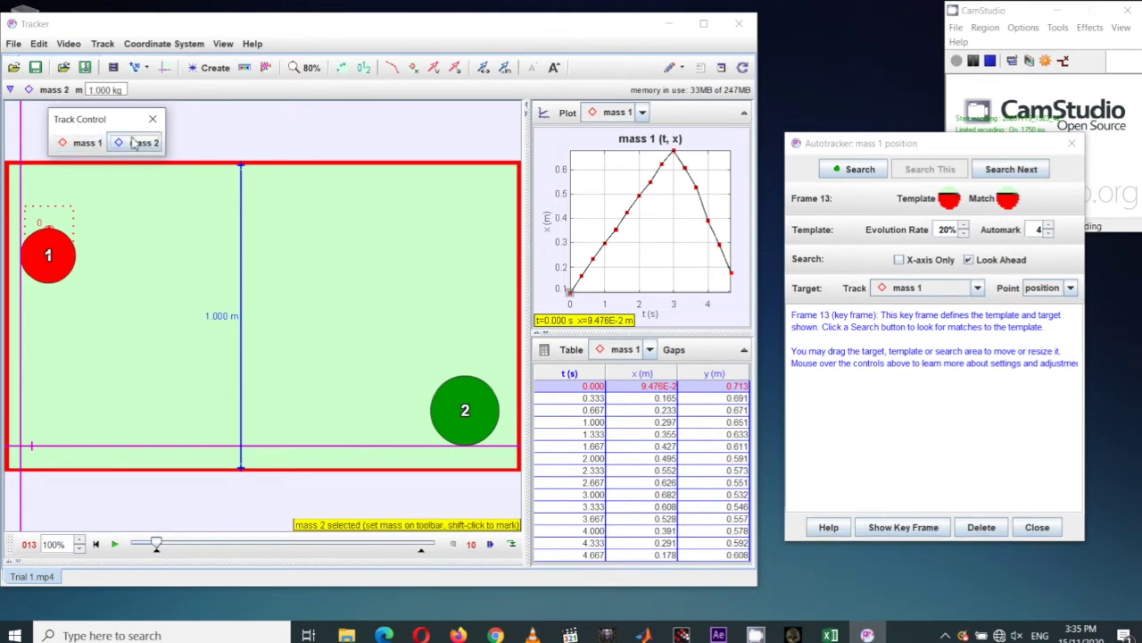
click(123, 90)
text(0)
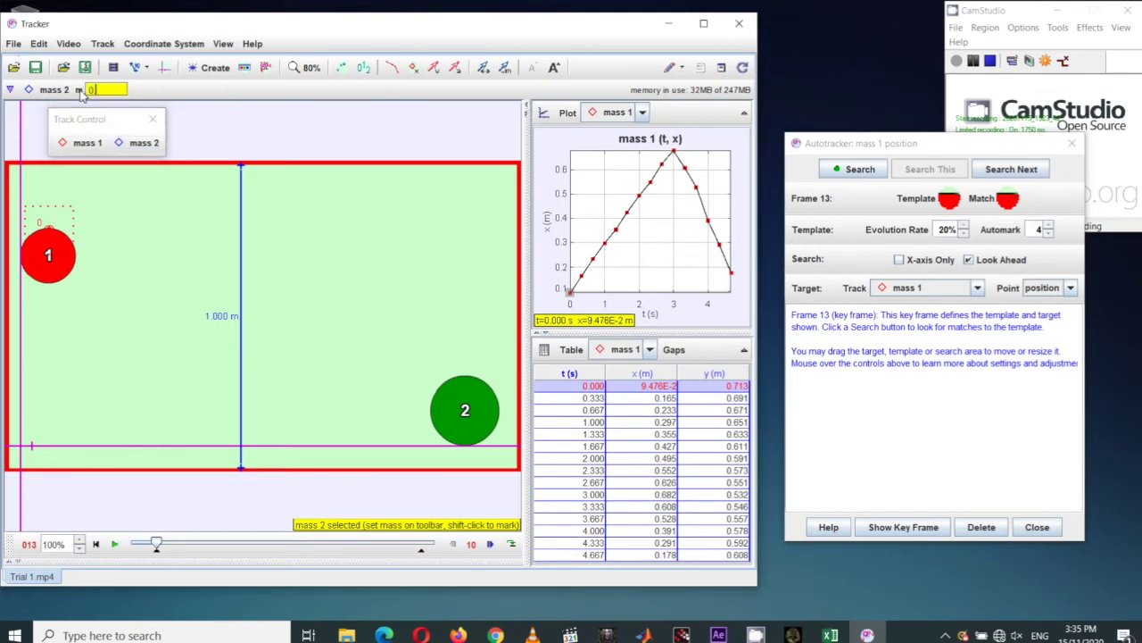
text(.30)
key(Return)
Show the mass 2 track in both the plot and the data table
click(640, 112)
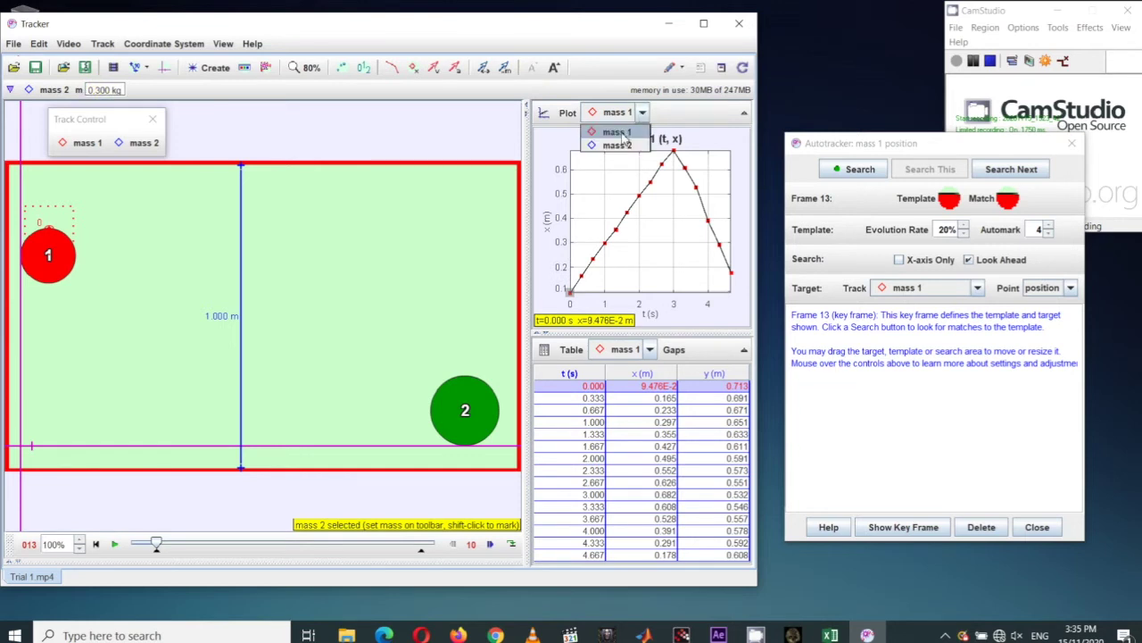
click(616, 145)
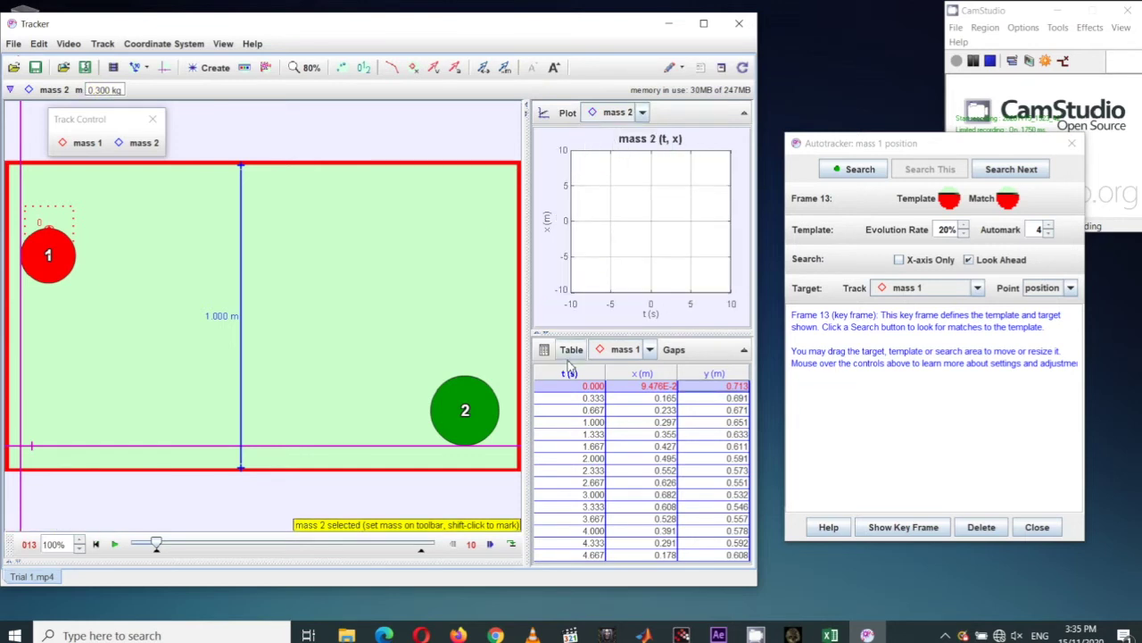
click(649, 352)
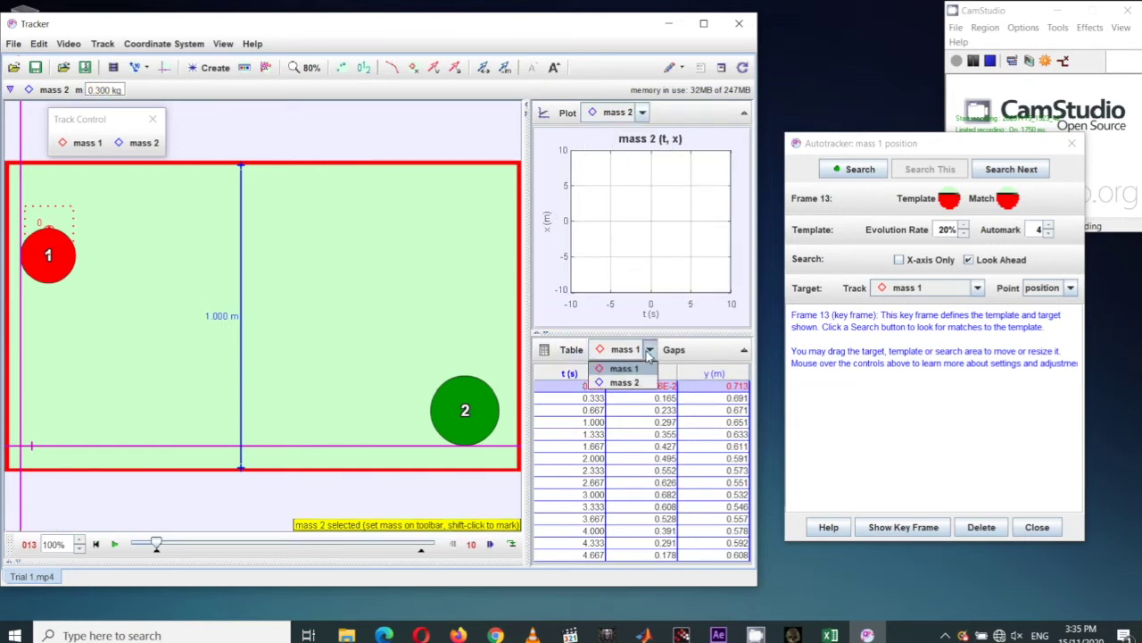
click(642, 383)
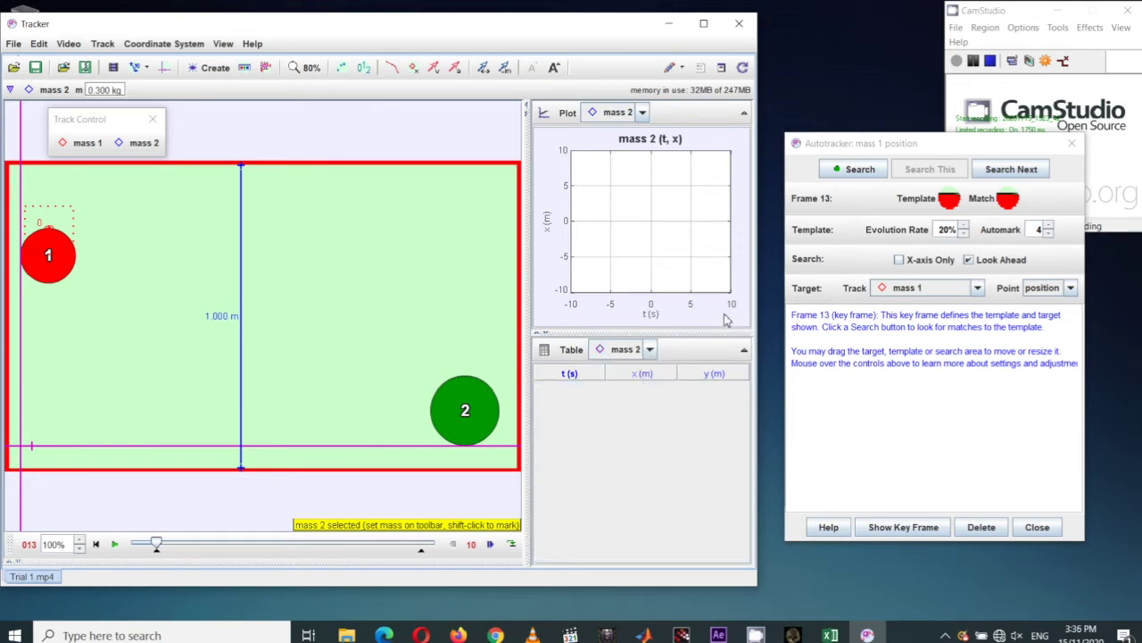
Make mass 2 the Autotracker's target track and define a key frame at the top edge of puck 2 in frame 13
click(828, 148)
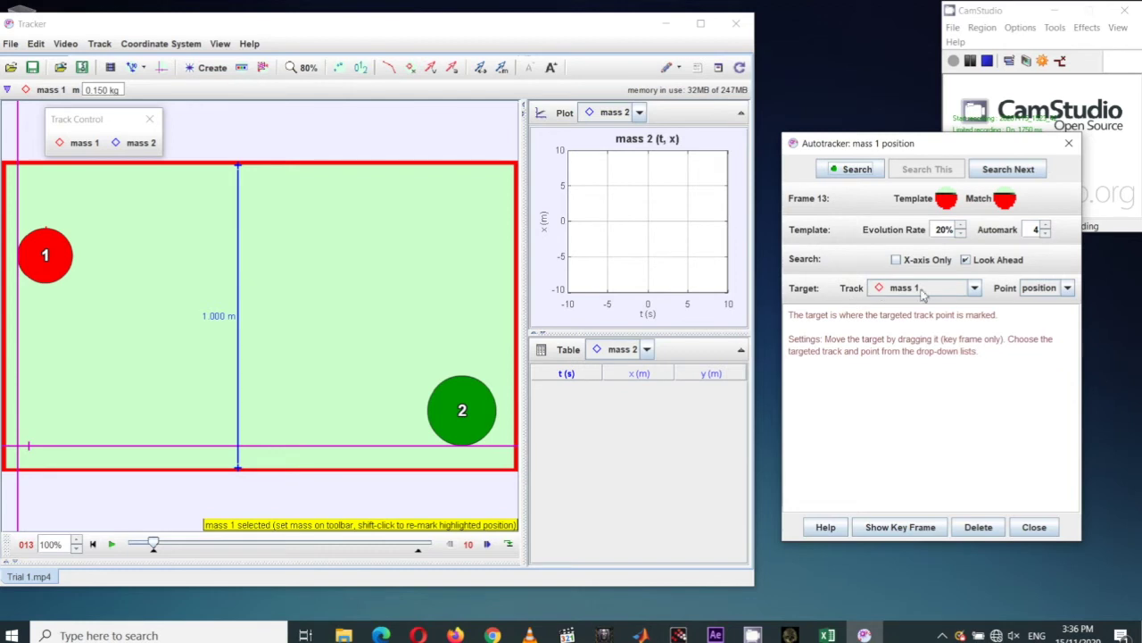
click(975, 289)
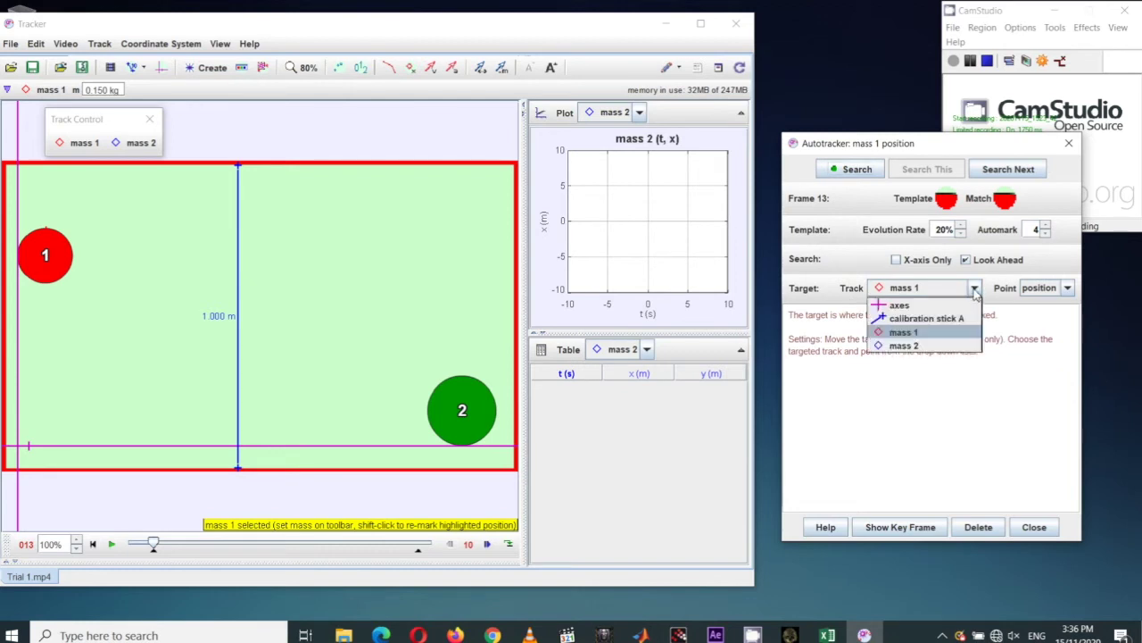
click(916, 344)
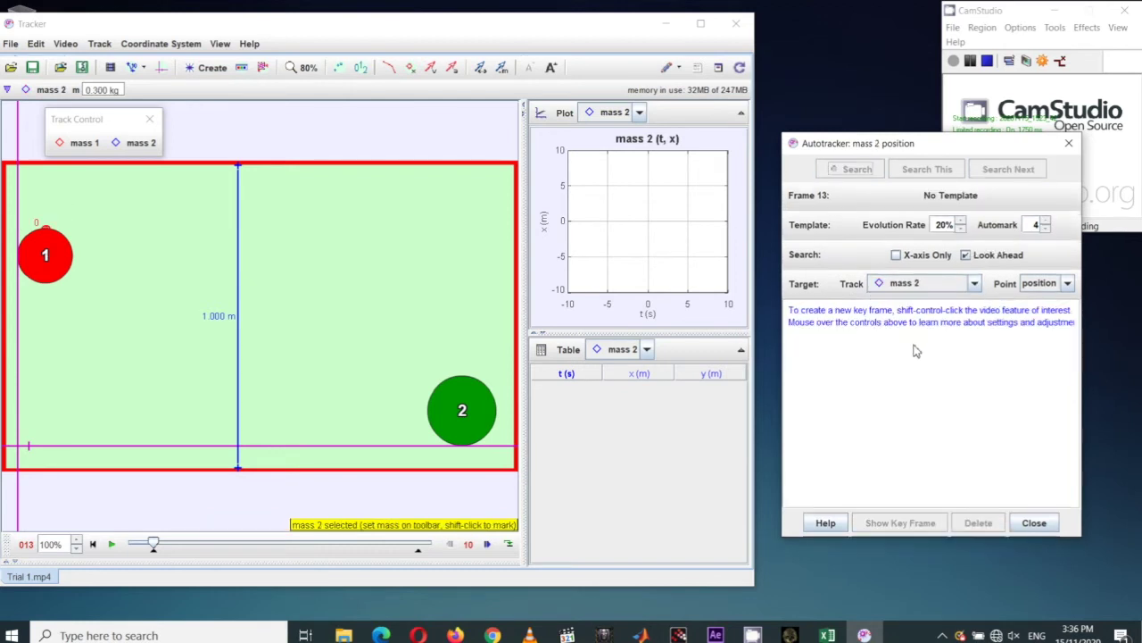
ctrl+shift+click(460, 376)
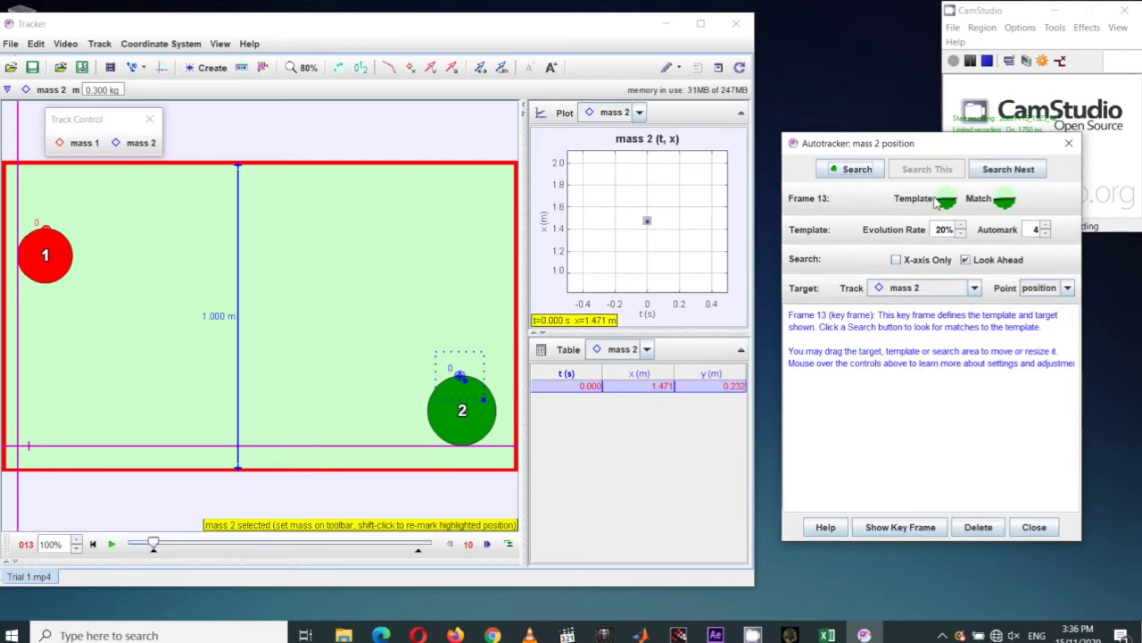
Autotrack mass 2 step by step from frame 13 through frame 153
mouse_move(926, 206)
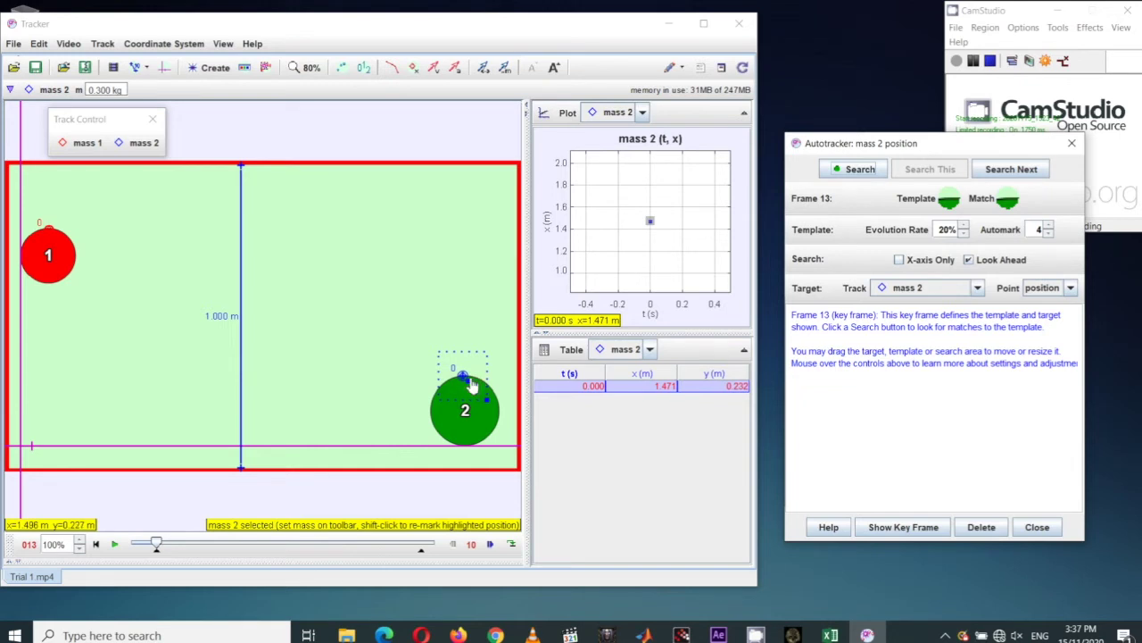
click(1028, 172)
click(1028, 173)
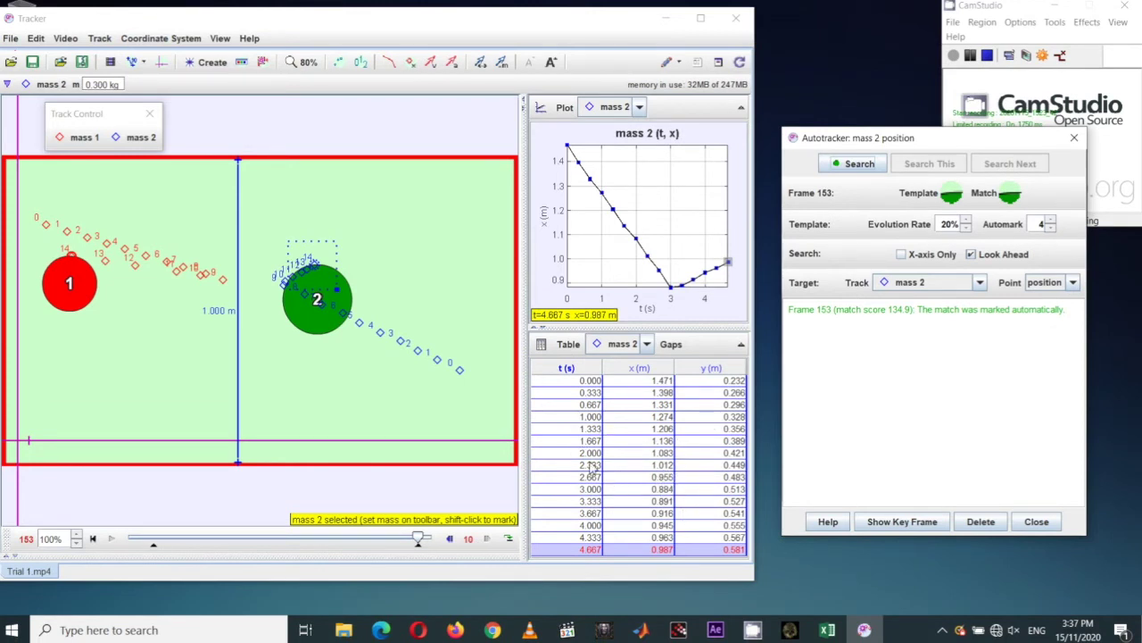
Rewind the video to frame 13, select mass 1, and show mass 1 in the plot and data table
click(93, 540)
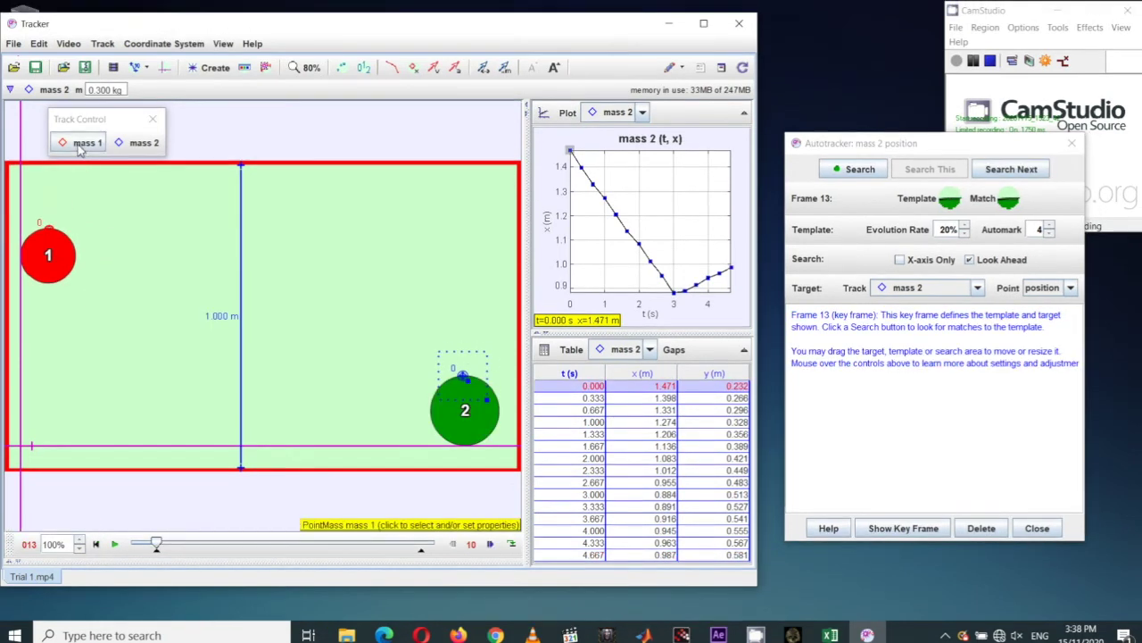
click(79, 140)
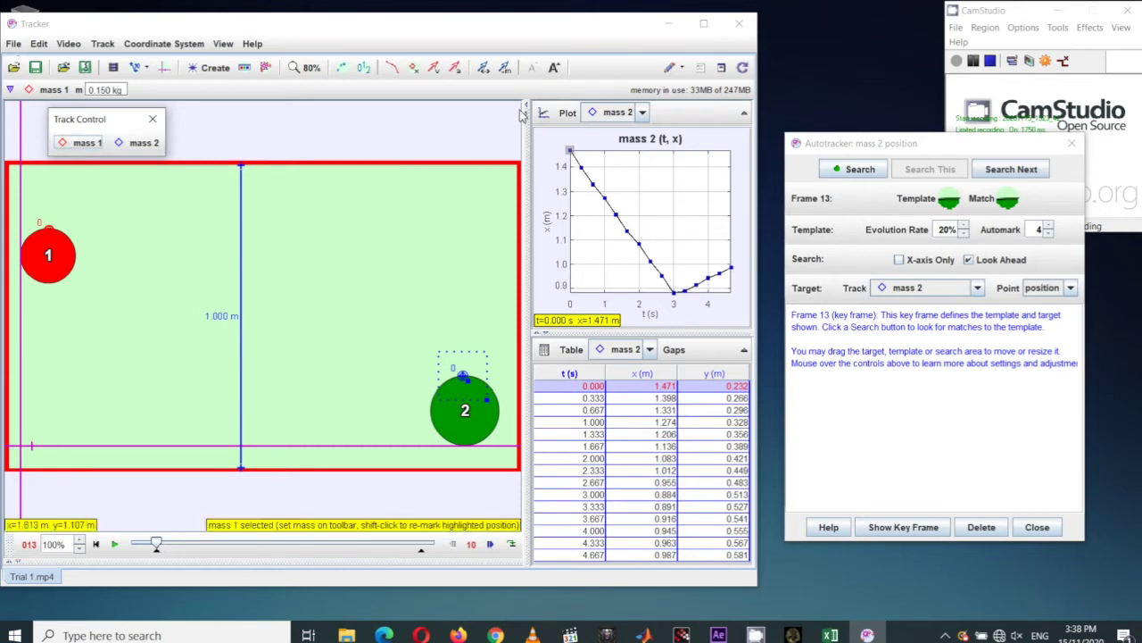
click(643, 113)
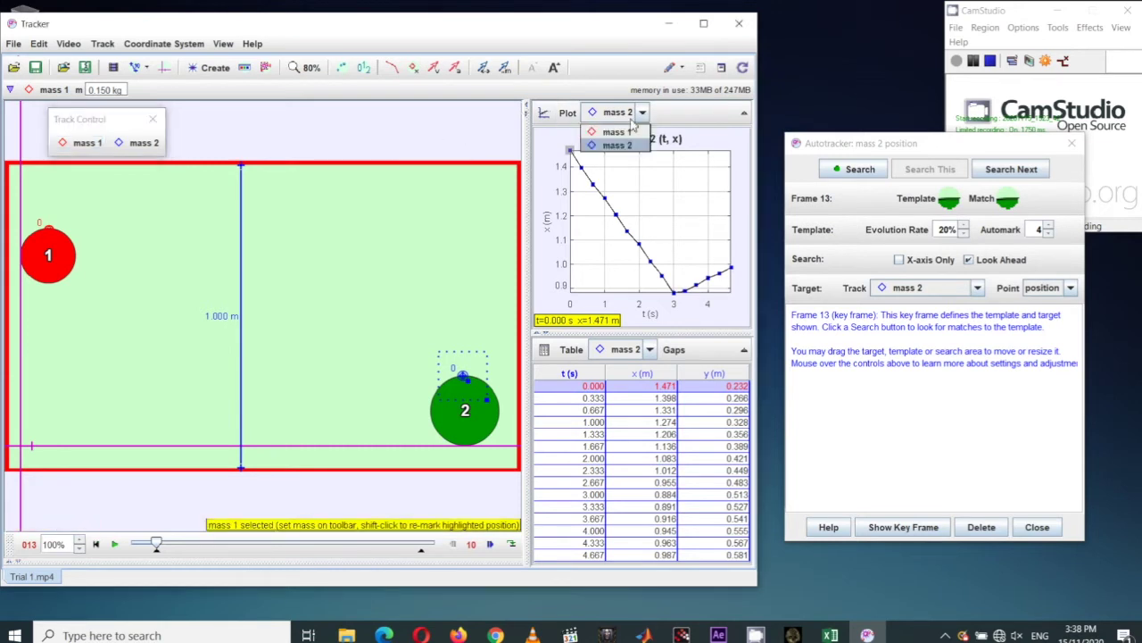
click(617, 128)
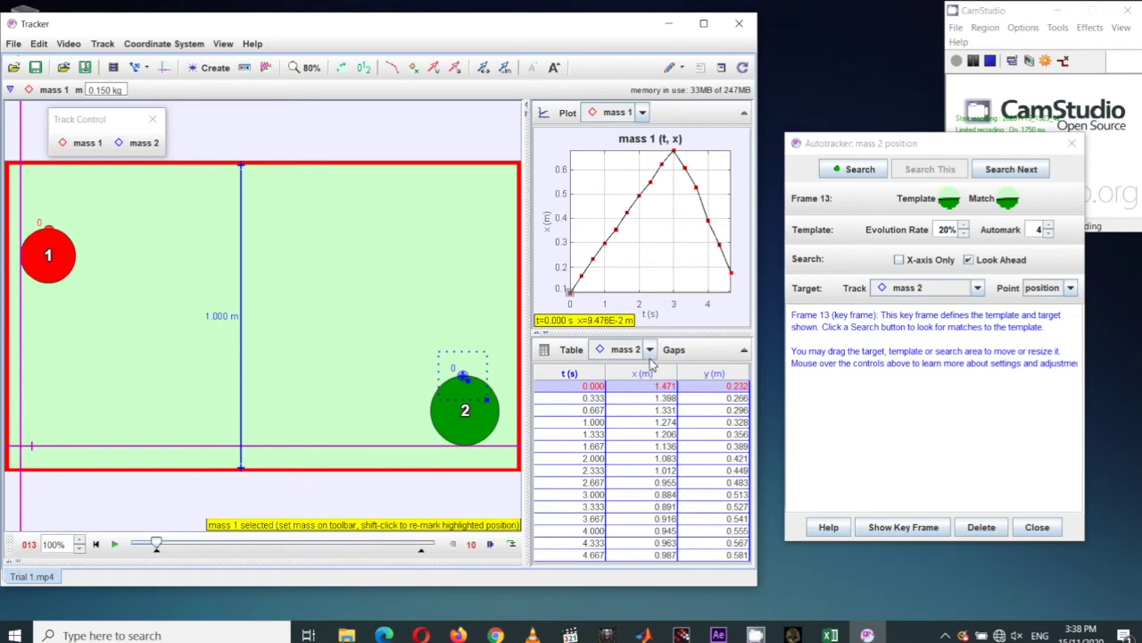
click(651, 350)
click(625, 366)
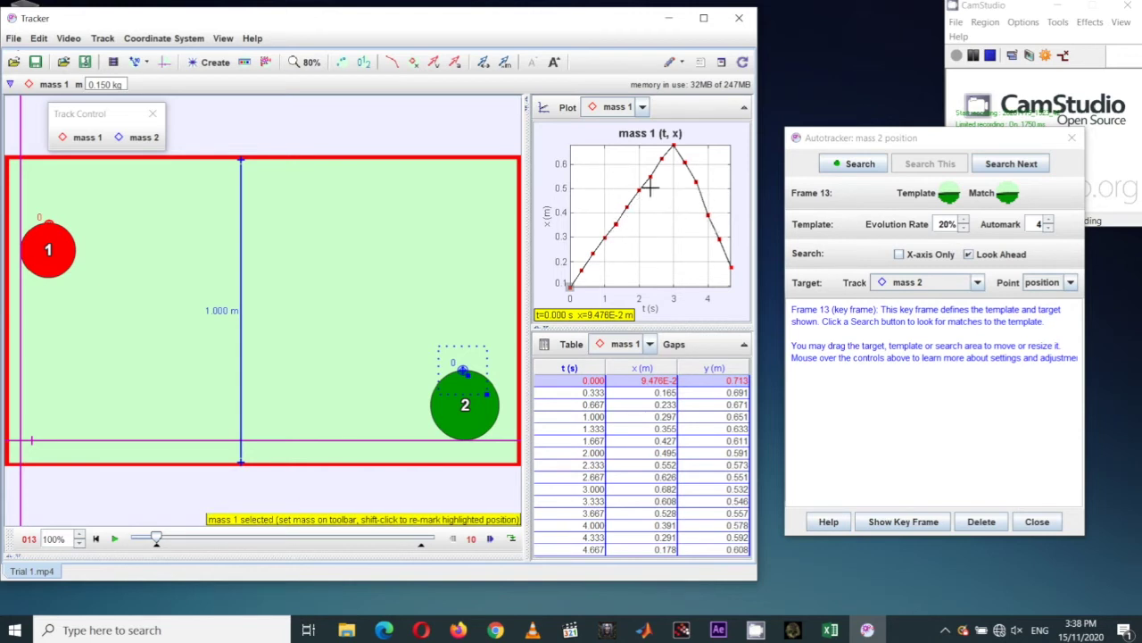
Step through the video to frame 103 and back to frame 93 to examine which mass 1 points precede the collision
click(489, 540)
click(489, 539)
click(489, 539)
click(489, 539)
click(489, 539)
click(489, 539)
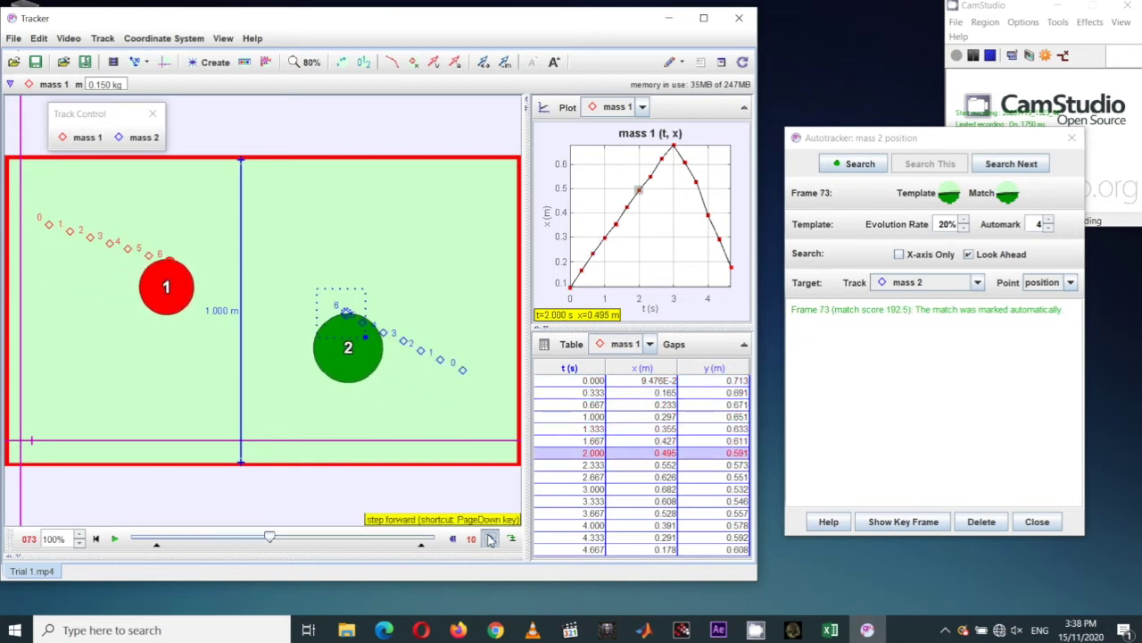
click(489, 539)
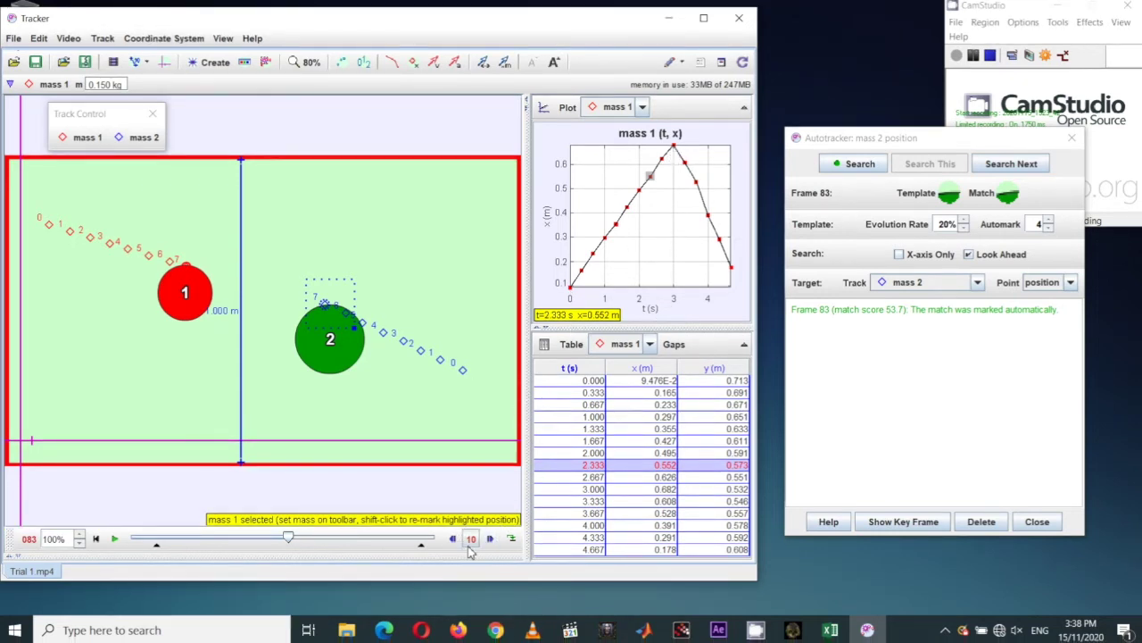
click(489, 543)
click(489, 543)
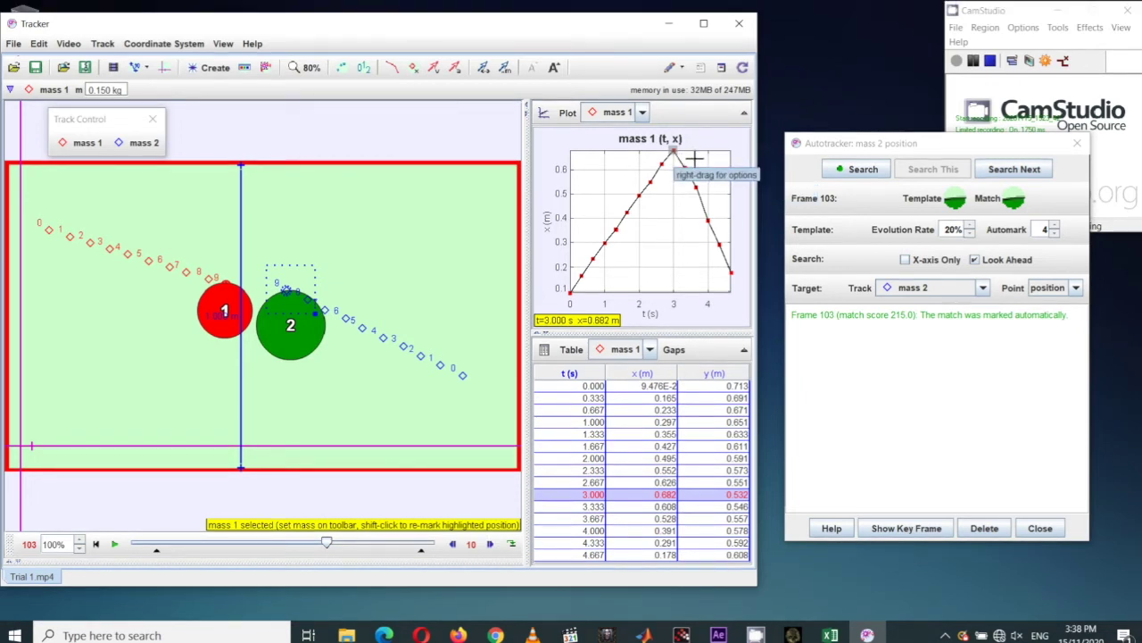
click(454, 544)
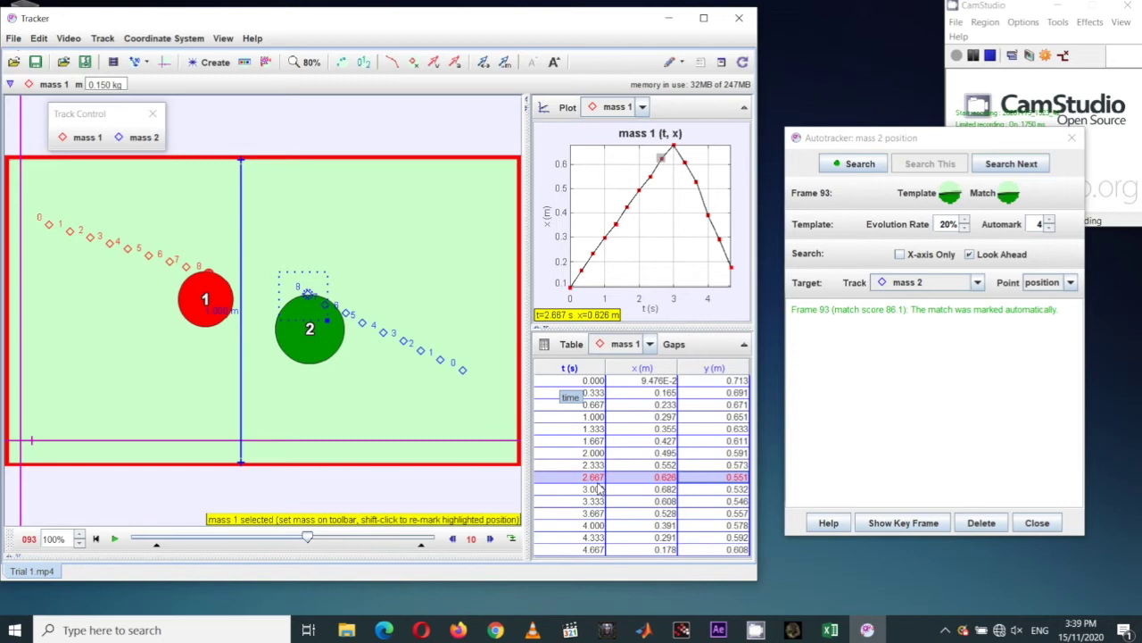
Copy mass 1's table rows from 0.000 to 2.667 s as formatted and paste them at A9 of Excel's DIFFERENT_MASS sheet
drag(574, 380, 702, 474)
right_click(641, 401)
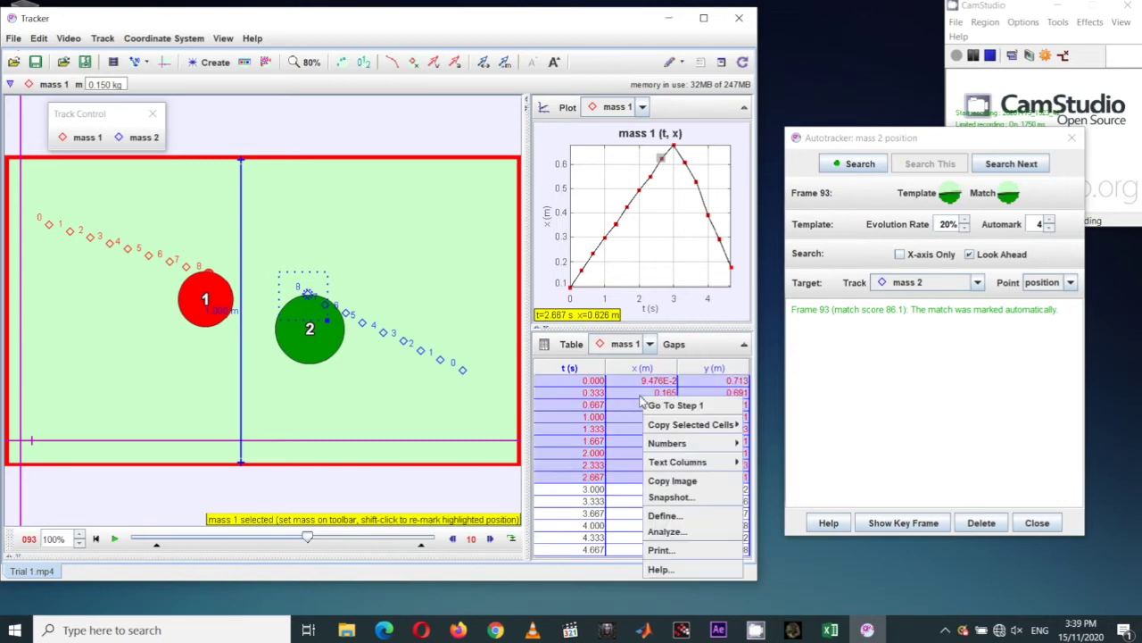
mouse_move(667, 430)
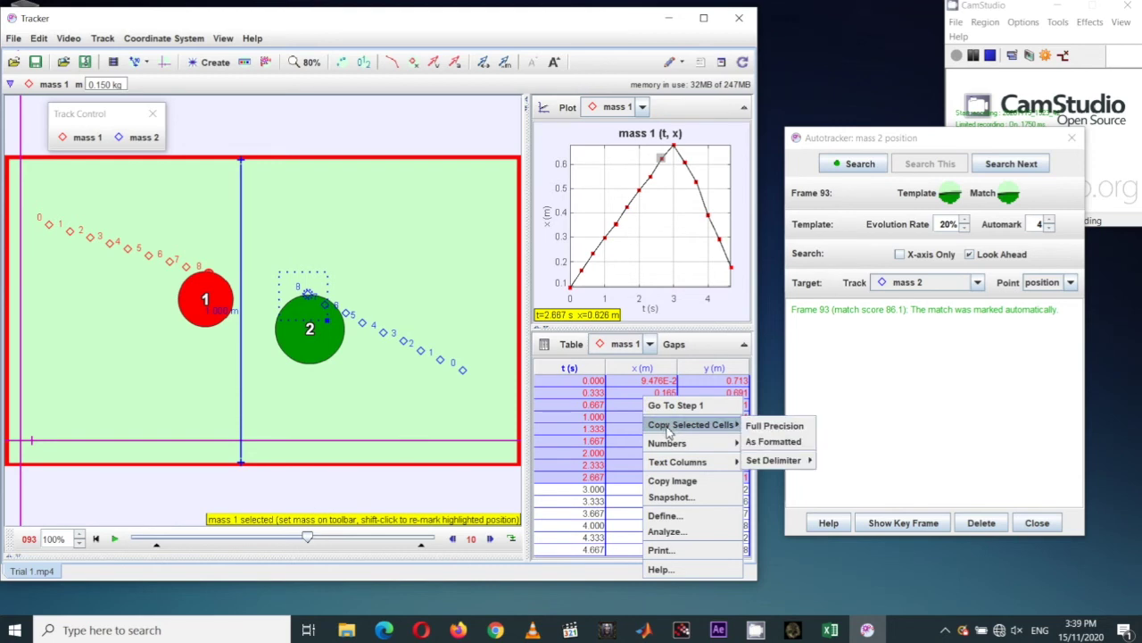
click(763, 442)
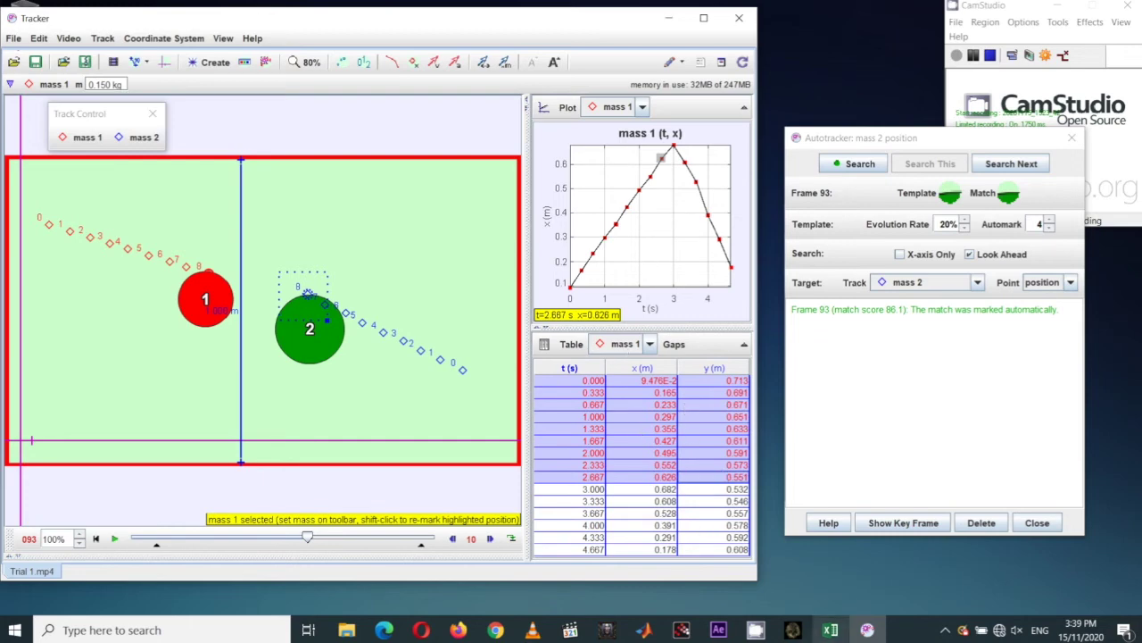
click(831, 630)
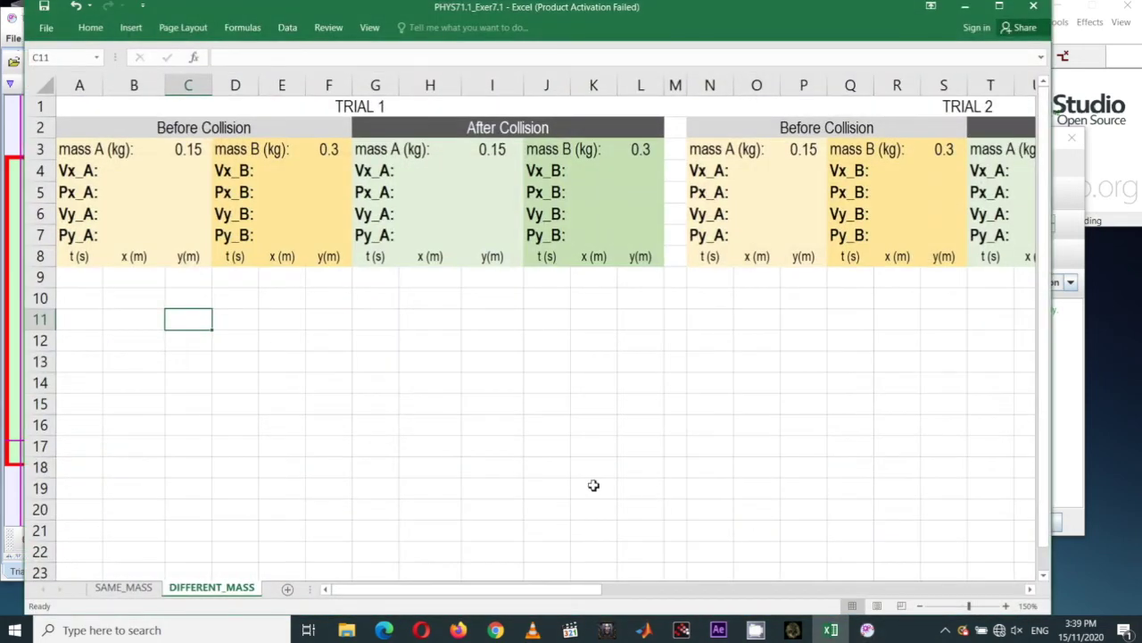
right_click(85, 284)
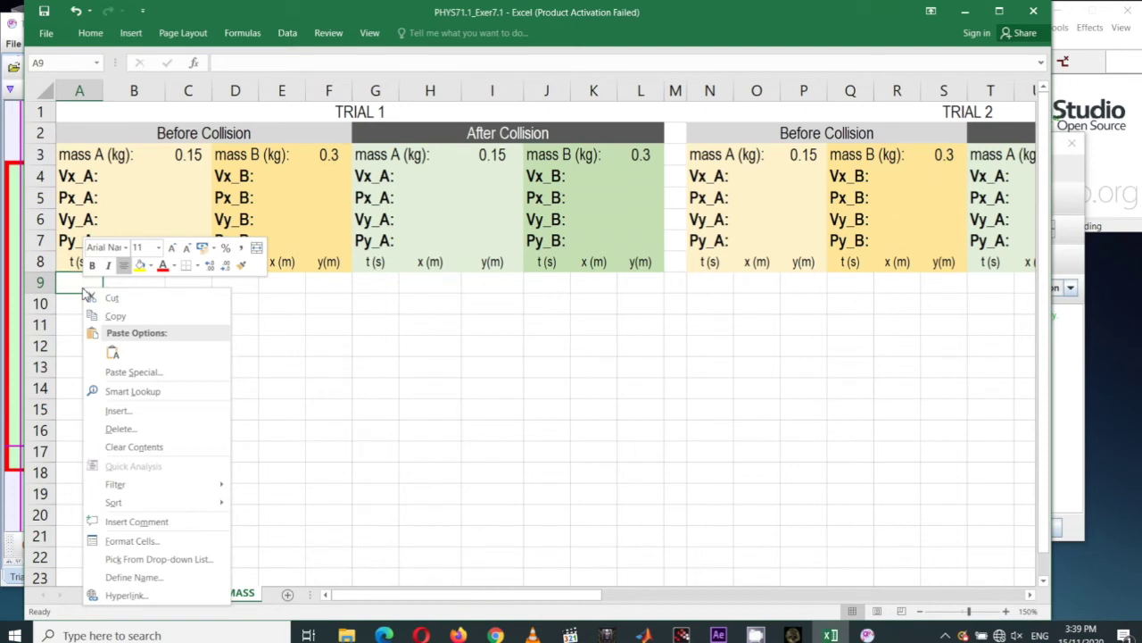
click(113, 353)
Clear the pasted track name and column headings in A9:C10
drag(81, 284, 179, 303)
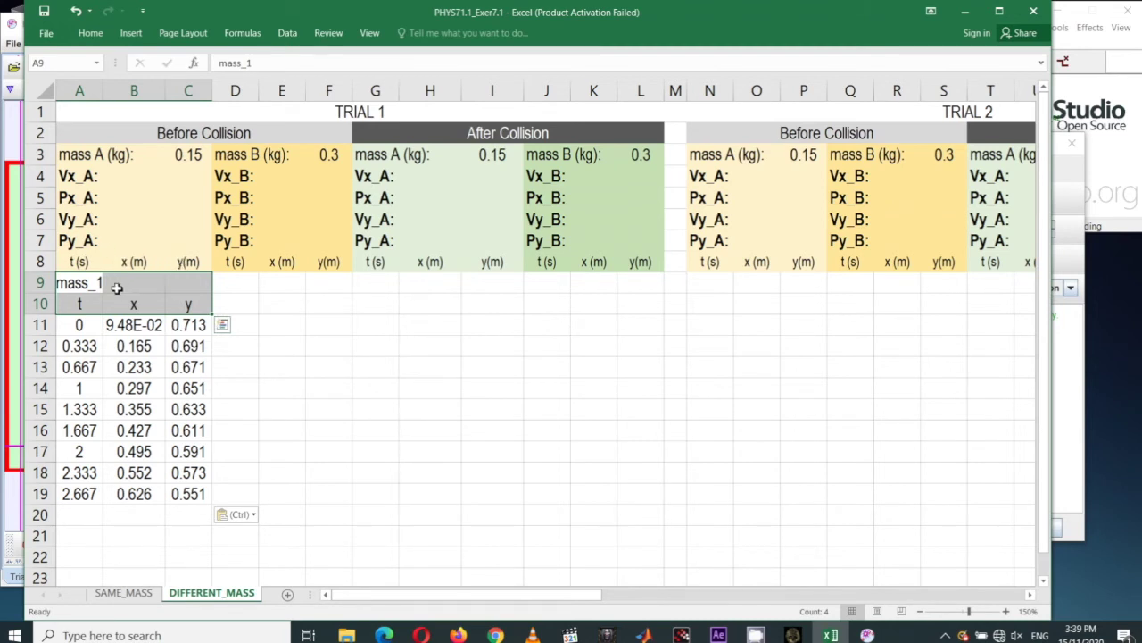
right_click(137, 299)
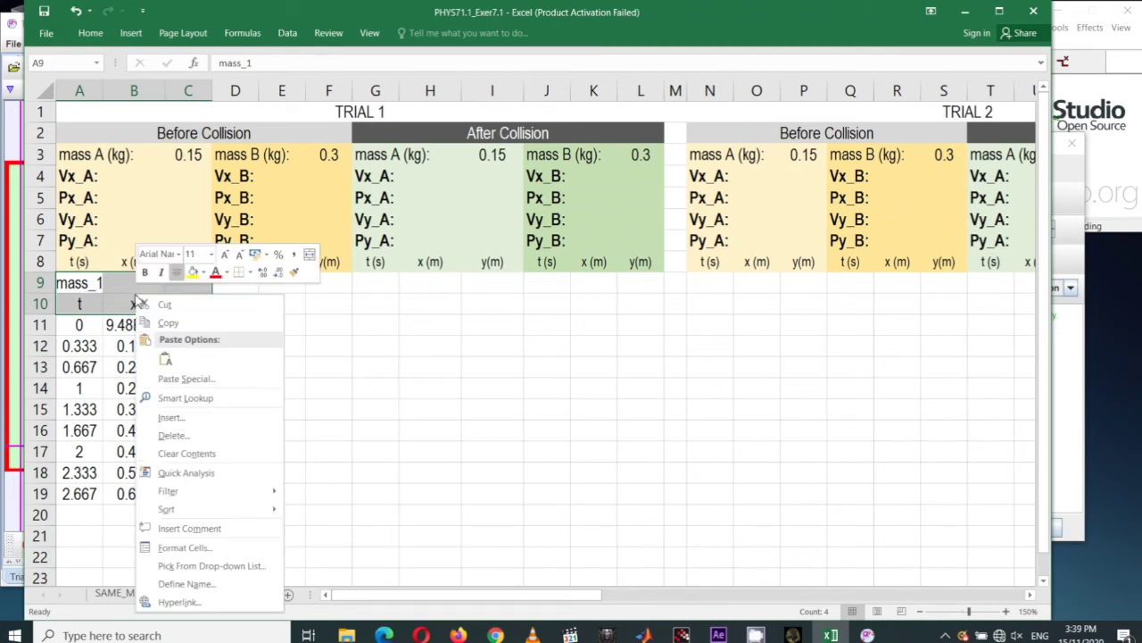
click(186, 454)
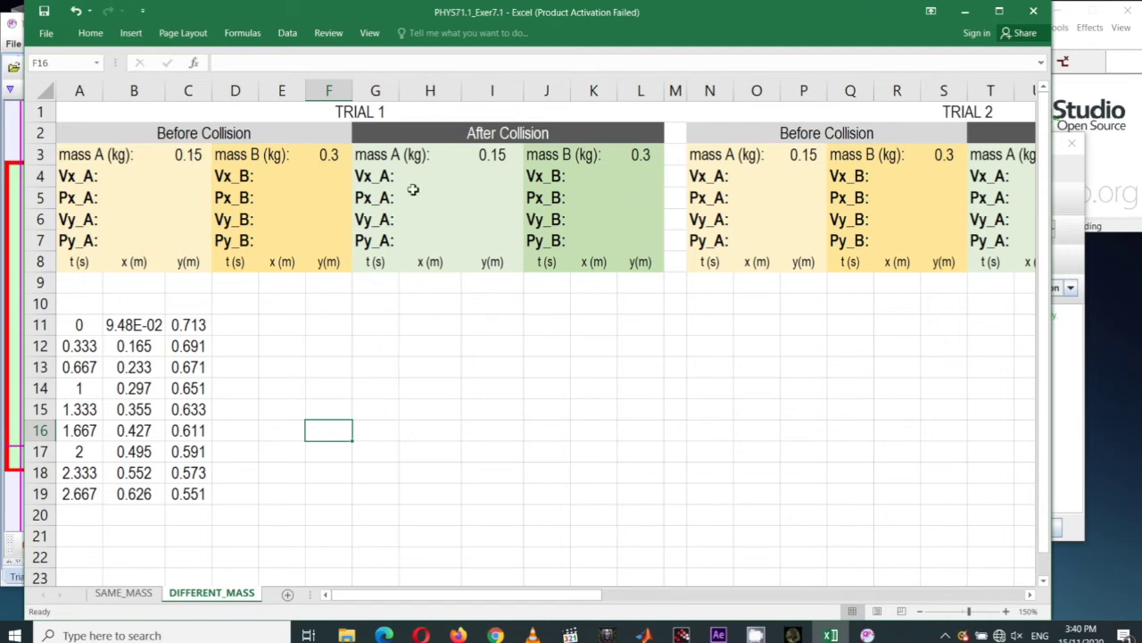
Switch back to Tracker and show mass 2 in the plot and data table
click(961, 18)
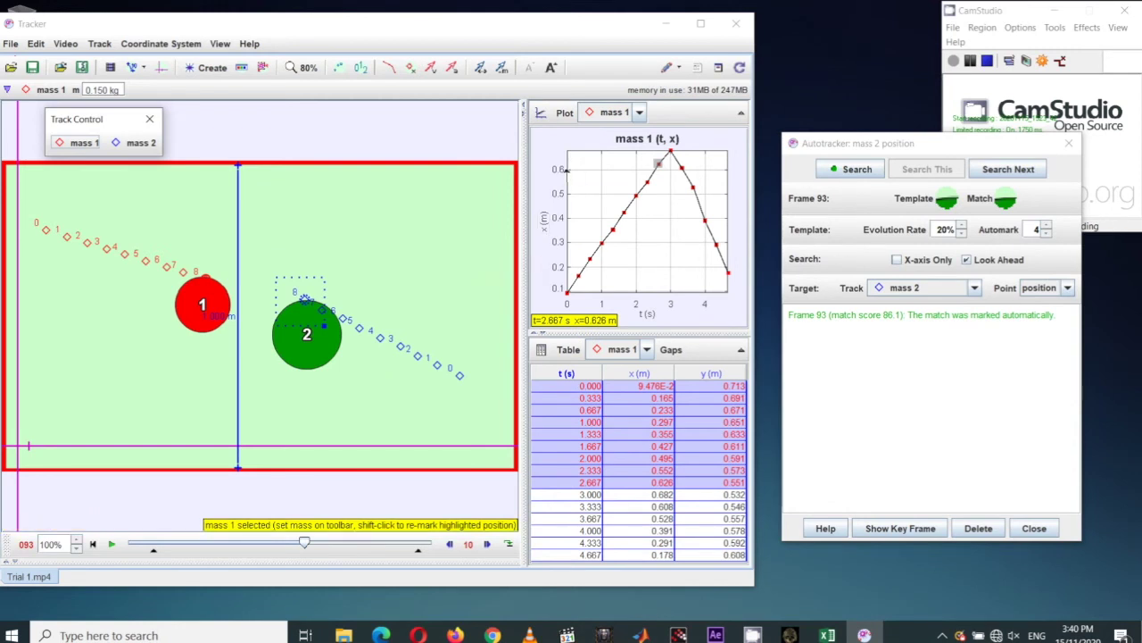
click(638, 114)
click(614, 133)
click(646, 349)
click(625, 386)
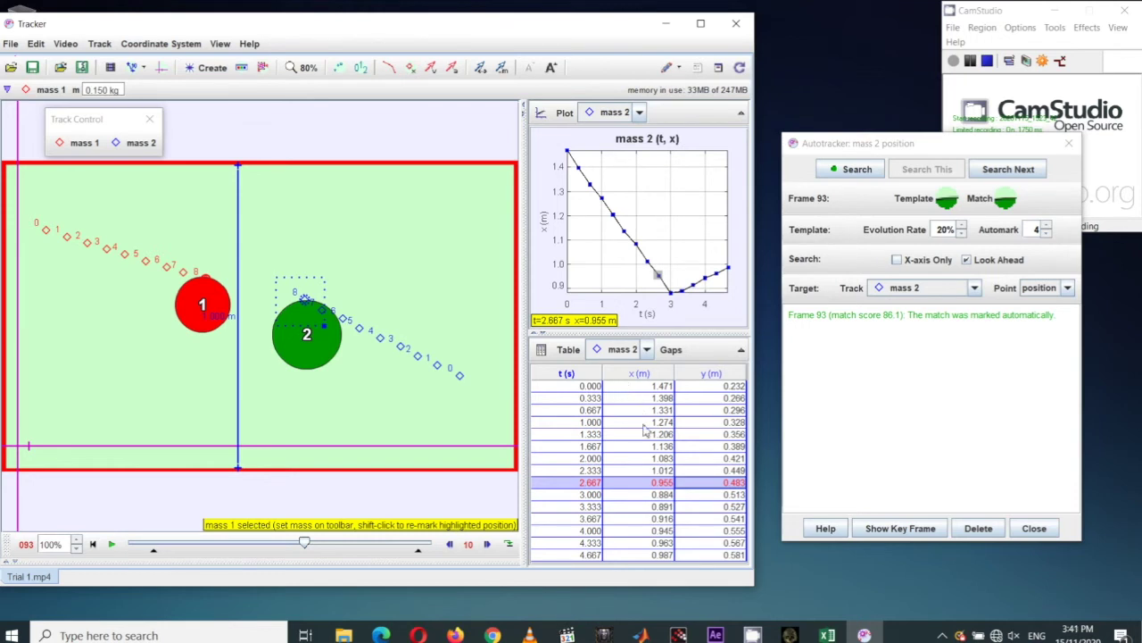
Copy mass 2's table rows from 0.000 to 2.667 s as formatted and paste them at D9 of Excel's DIFFERENT_MASS sheet
mouse_move(702, 310)
mouse_move(571, 321)
shift+click(558, 392)
right_click(560, 402)
click(768, 432)
key(alt+Tab)
click(231, 282)
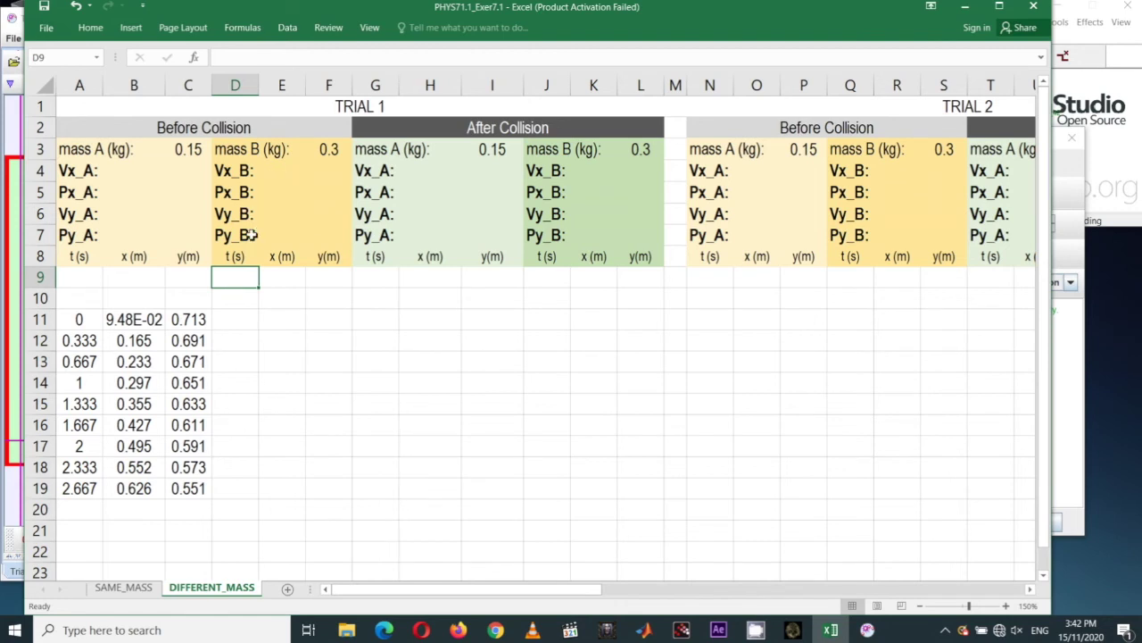
right_click(234, 278)
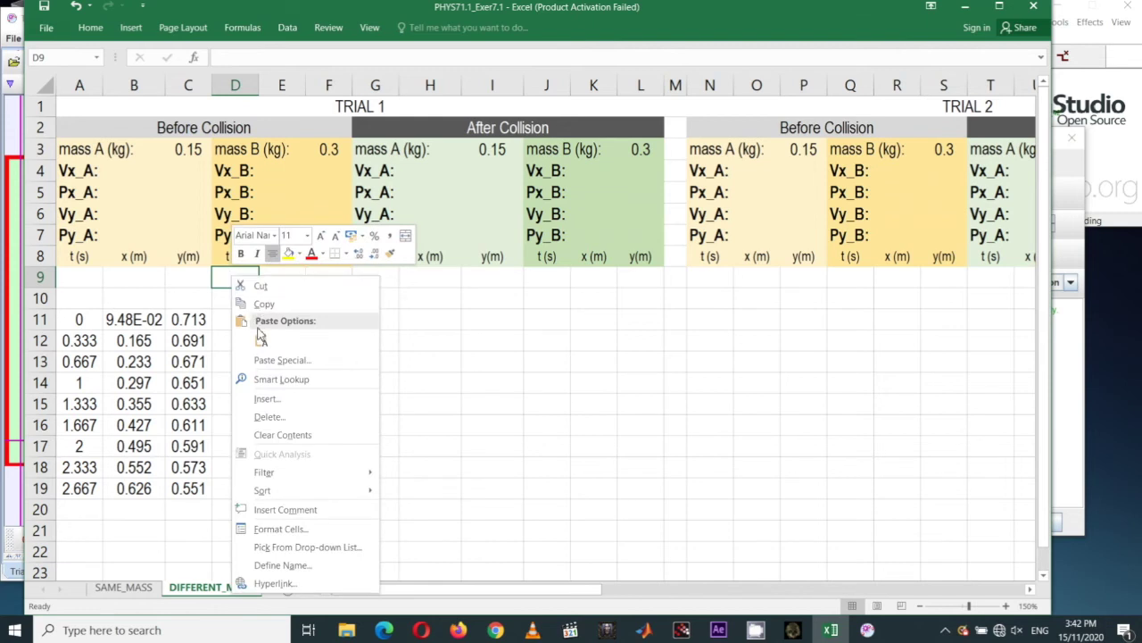
click(266, 264)
click(236, 302)
Clear the pasted track name and column headings in D9:F10
drag(234, 280, 324, 301)
right_click(297, 284)
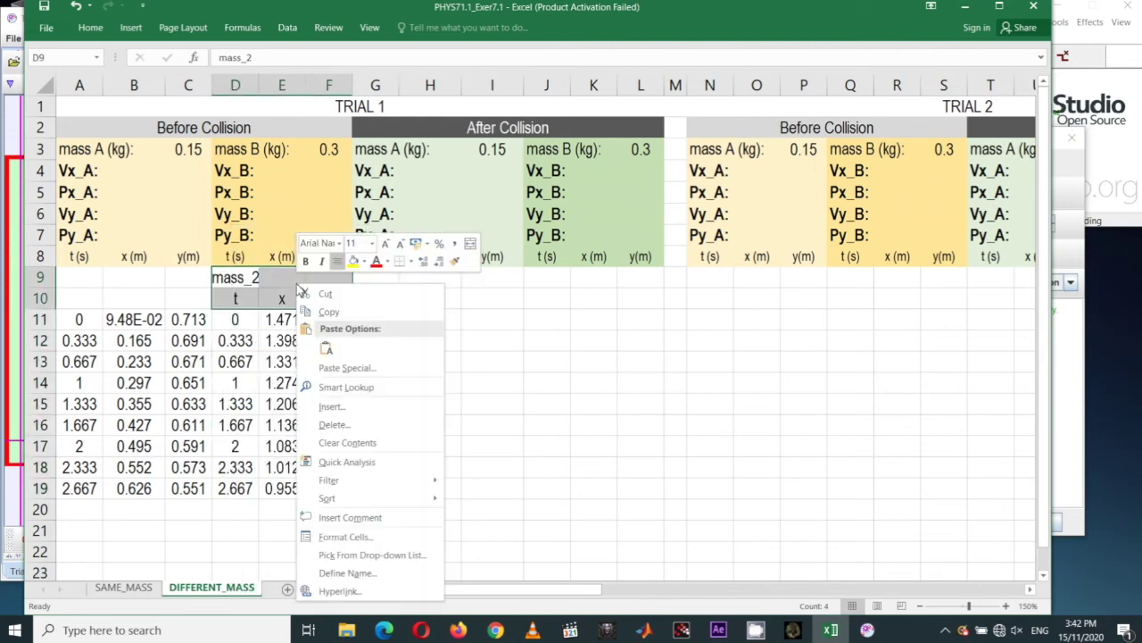
click(337, 444)
click(492, 382)
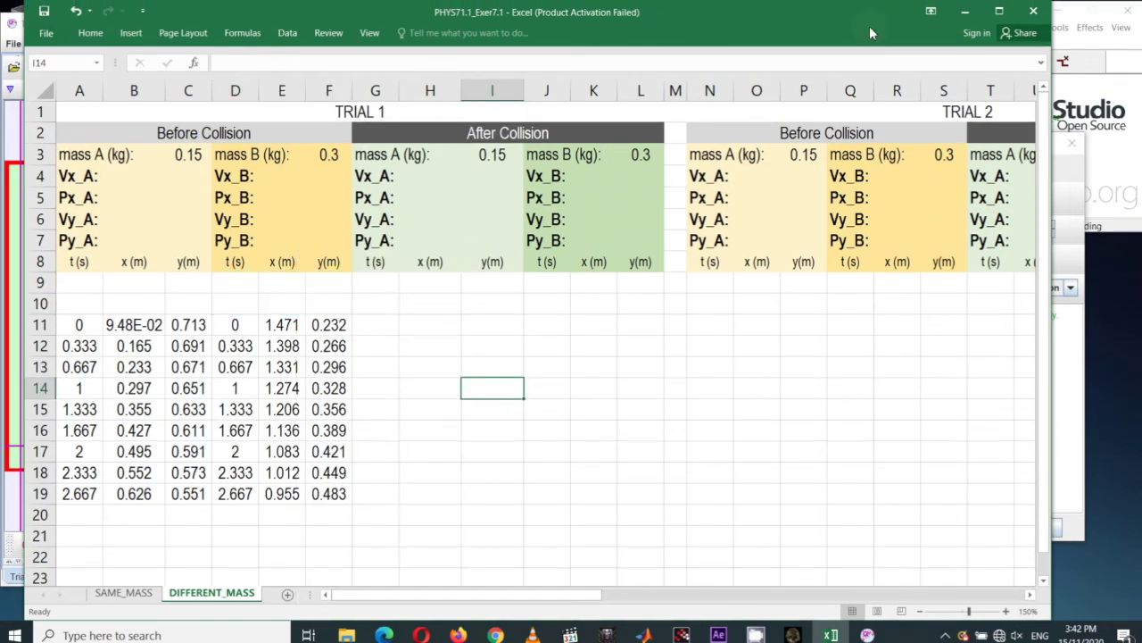
Switch back to Tracker and show mass 1 in the plot and data table
click(961, 12)
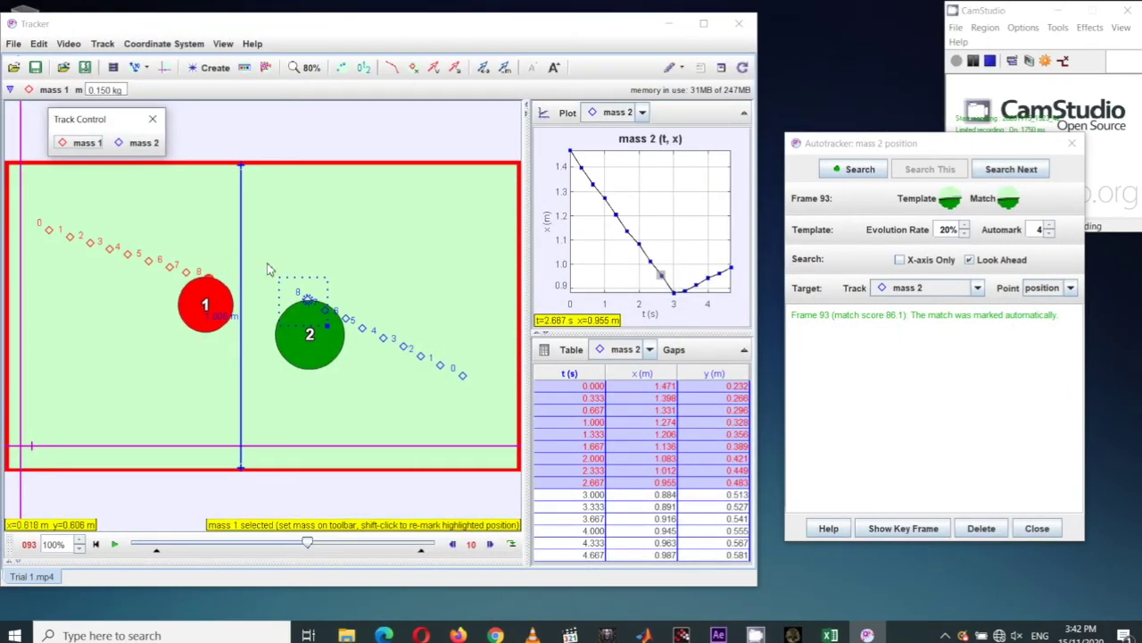
click(641, 114)
click(616, 132)
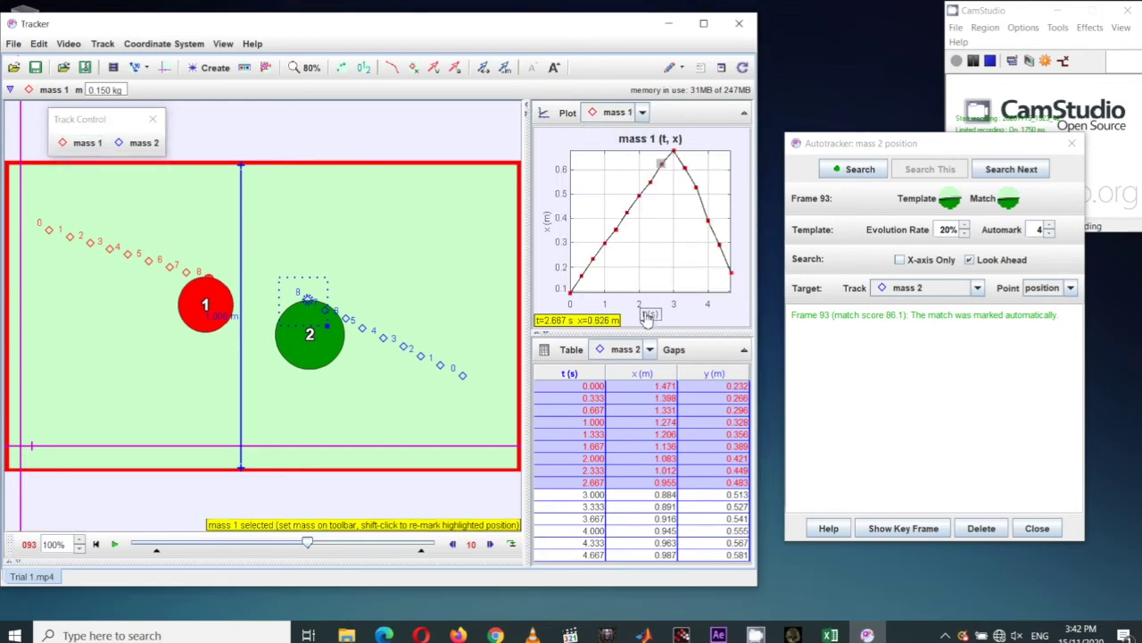
click(650, 349)
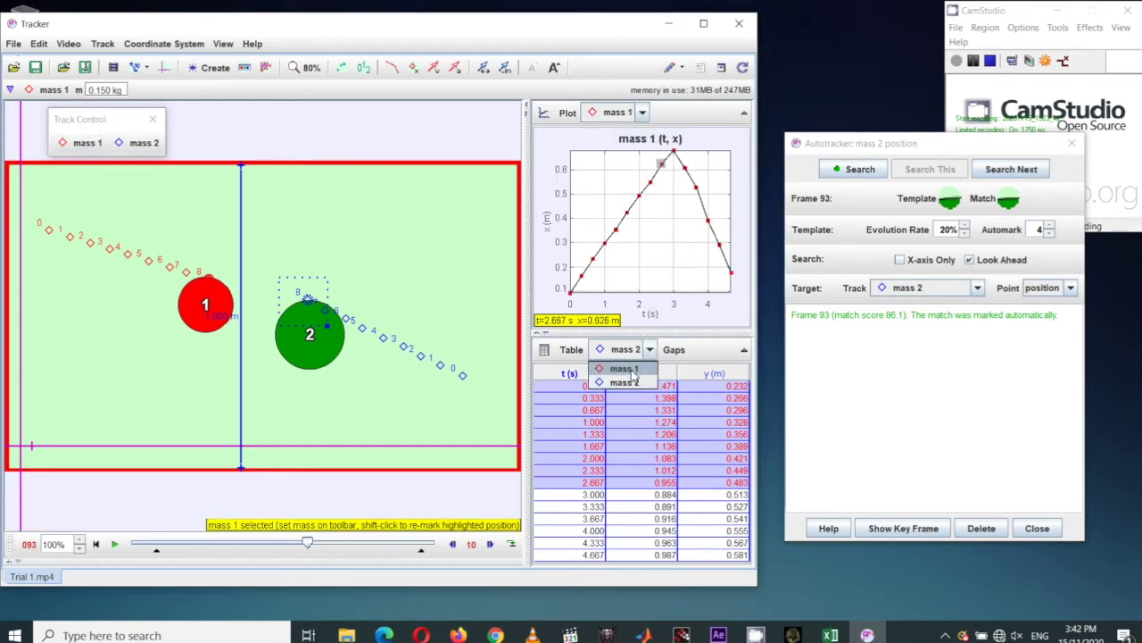
click(616, 355)
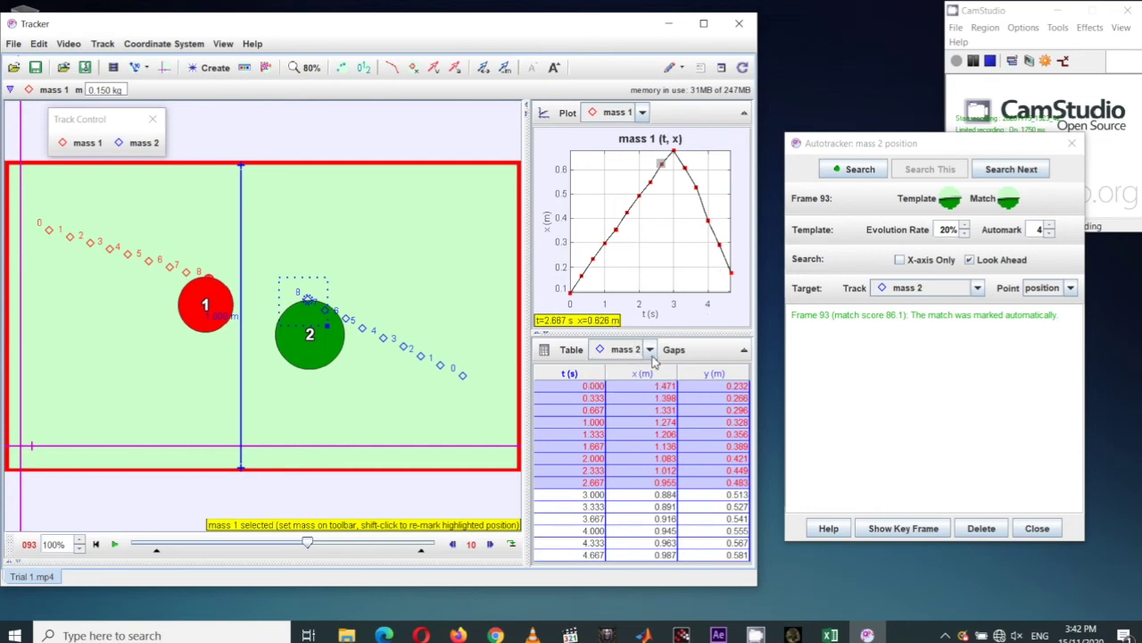
click(651, 351)
click(625, 368)
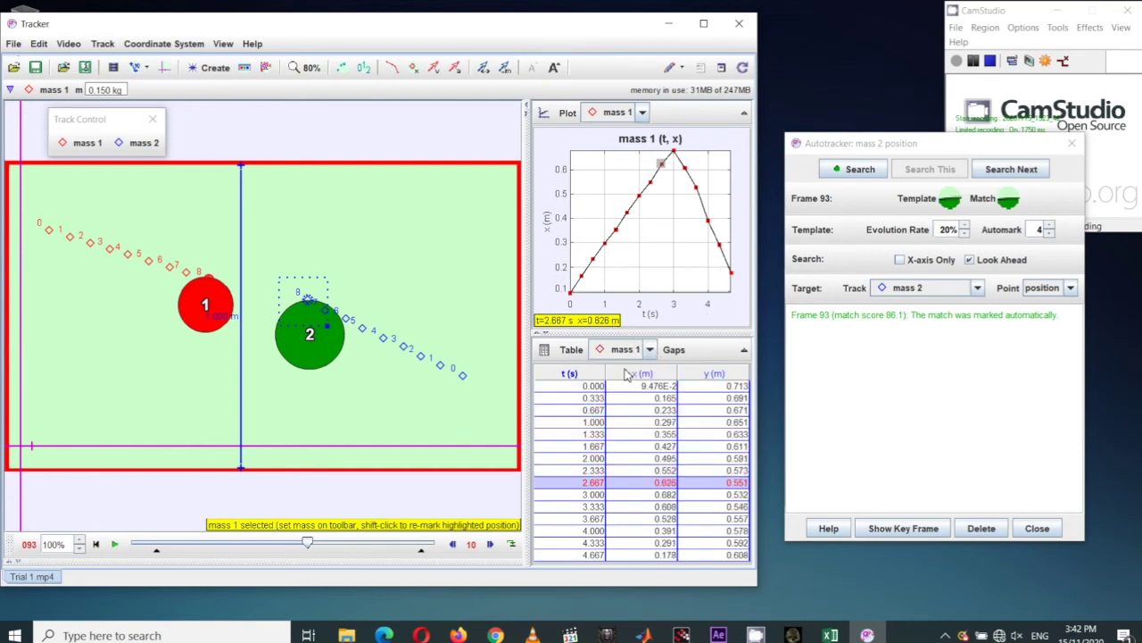
Copy mass 1's table rows from 3.333 to 4.667 s as formatted and paste them at G9 of Excel's DIFFERENT_MASS sheet
mouse_move(723, 308)
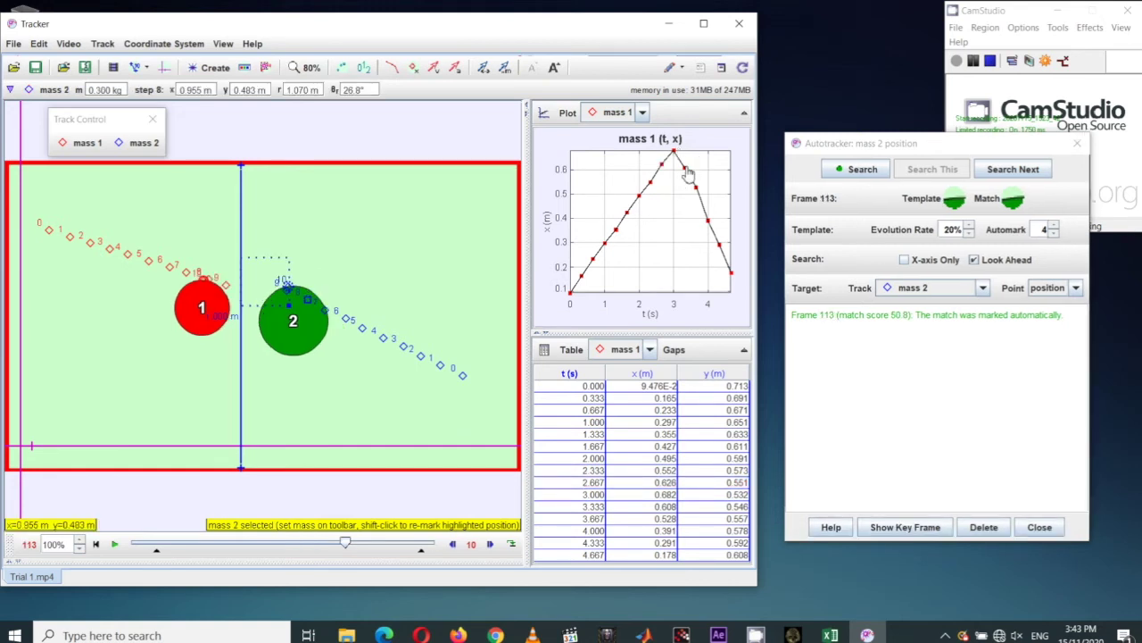
mouse_move(687, 173)
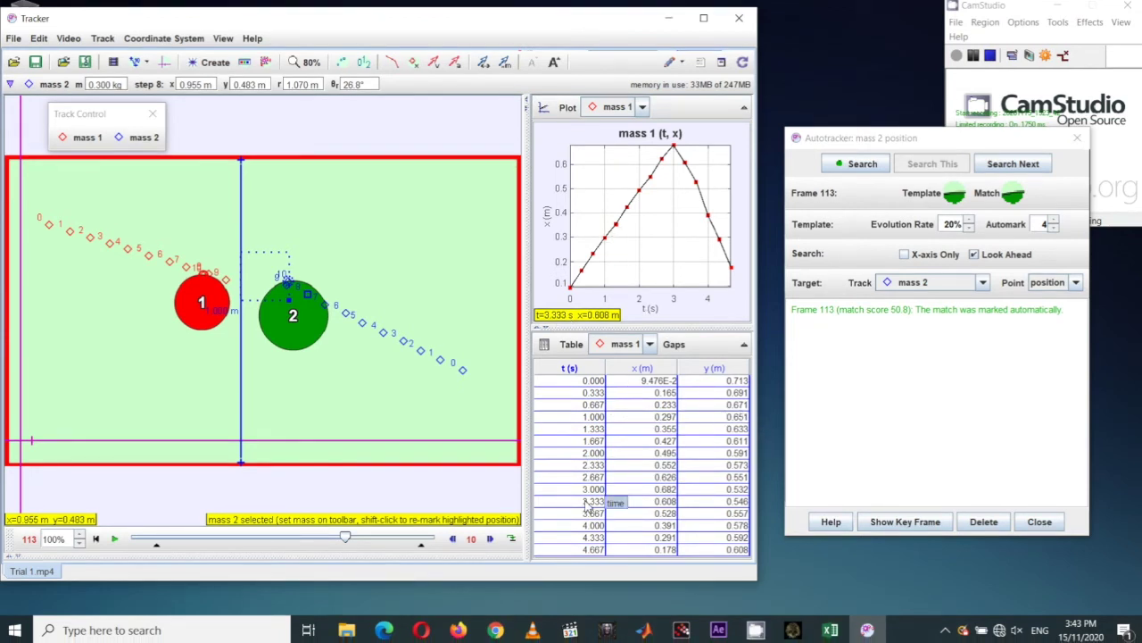
drag(576, 505, 717, 506)
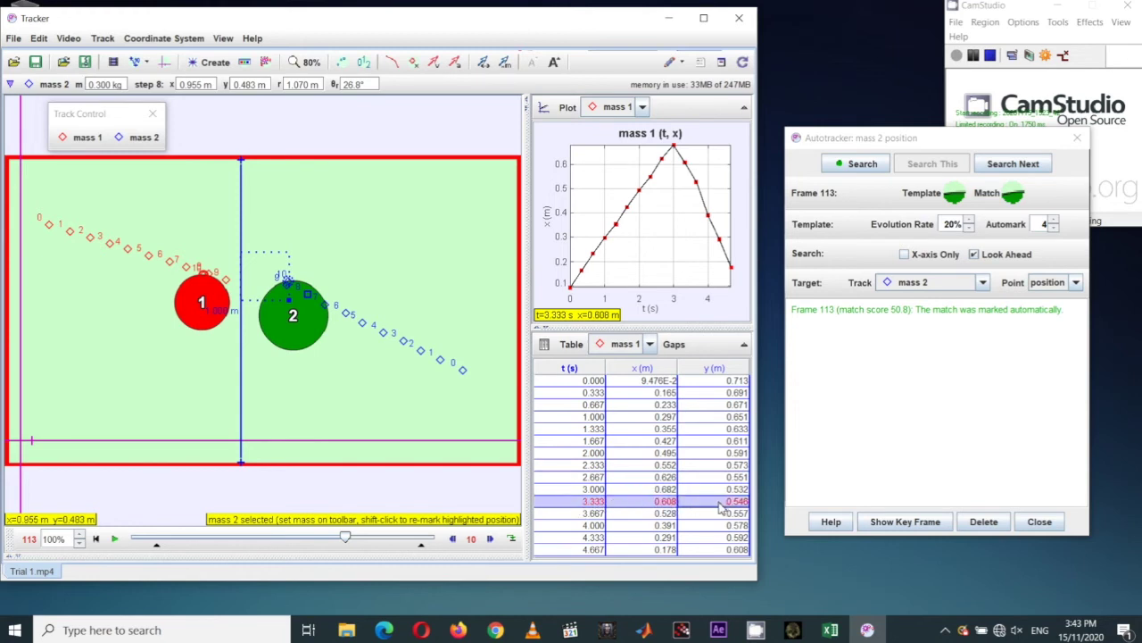
drag(717, 506, 713, 552)
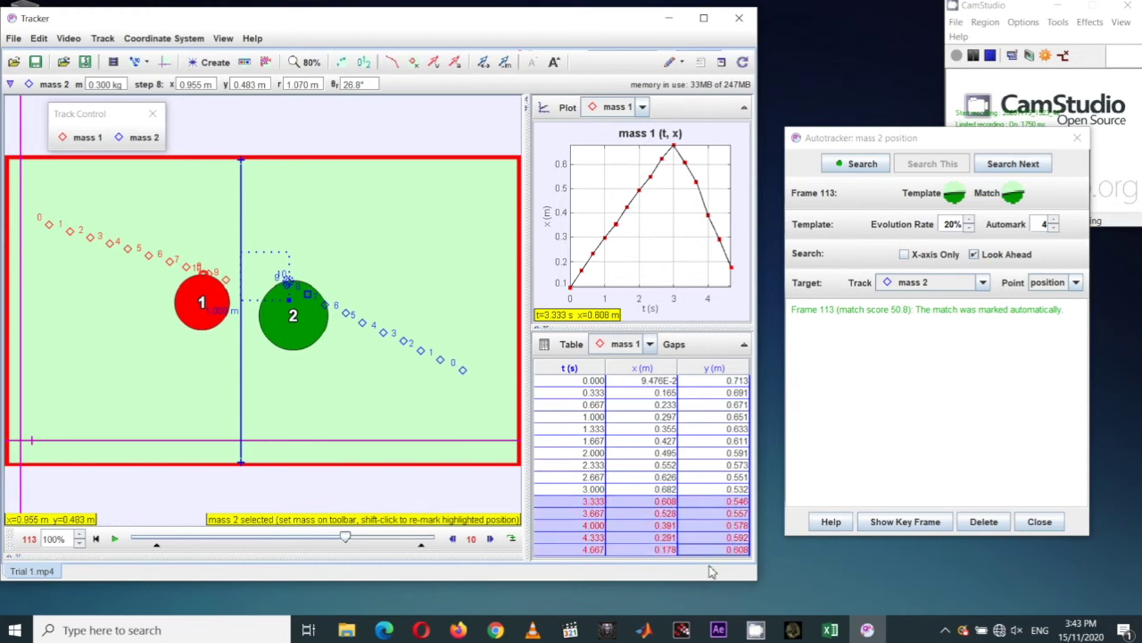
right_click(641, 516)
mouse_move(706, 492)
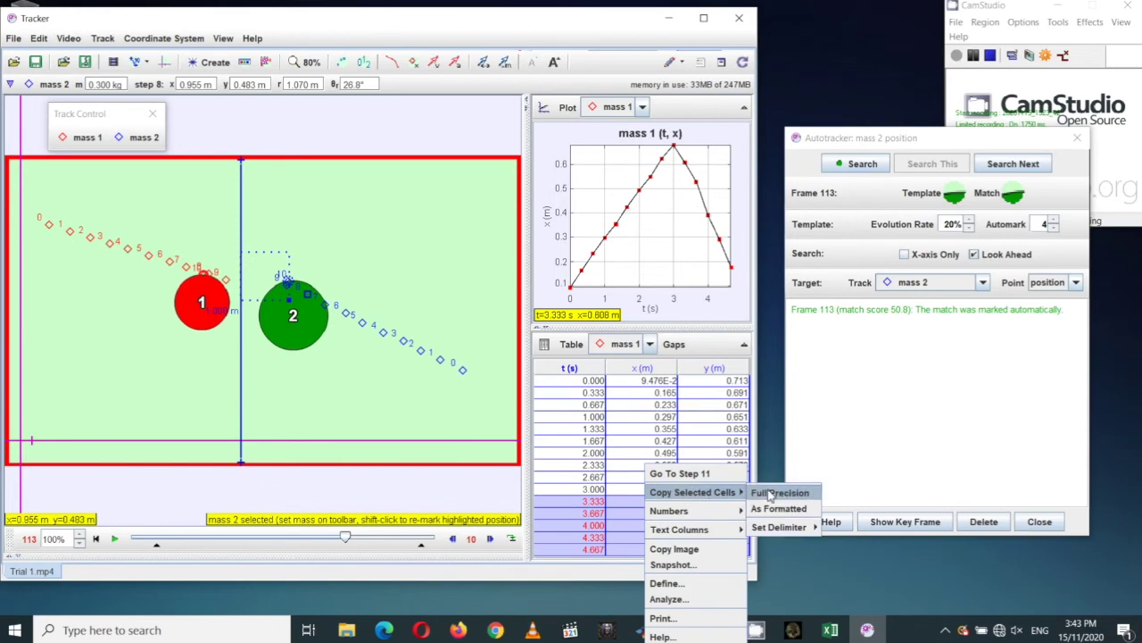
click(773, 508)
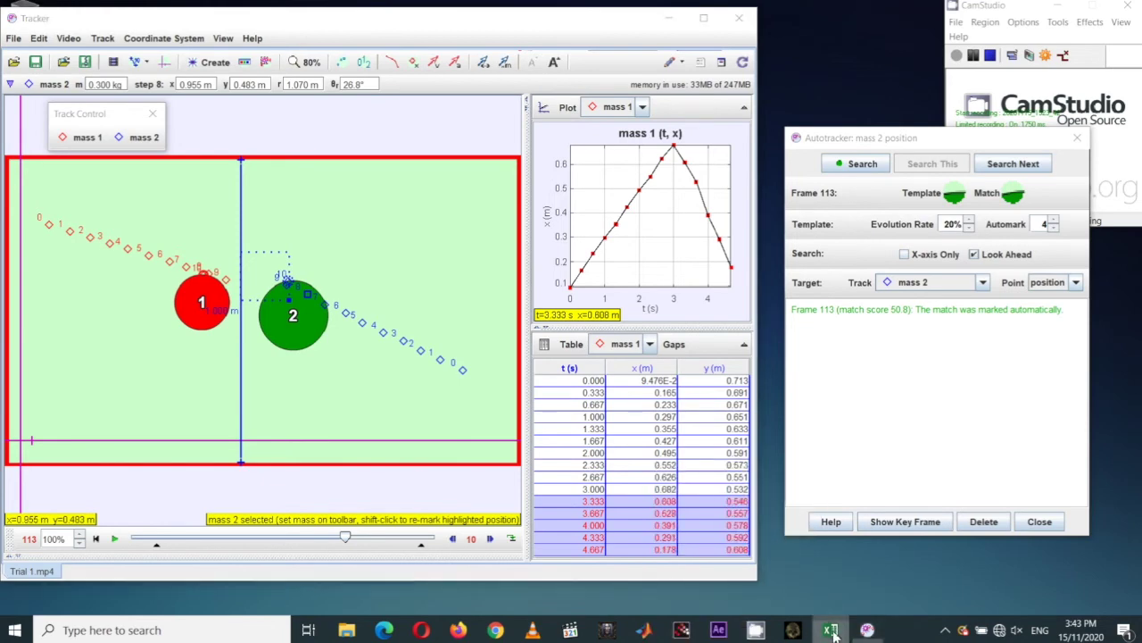
click(831, 630)
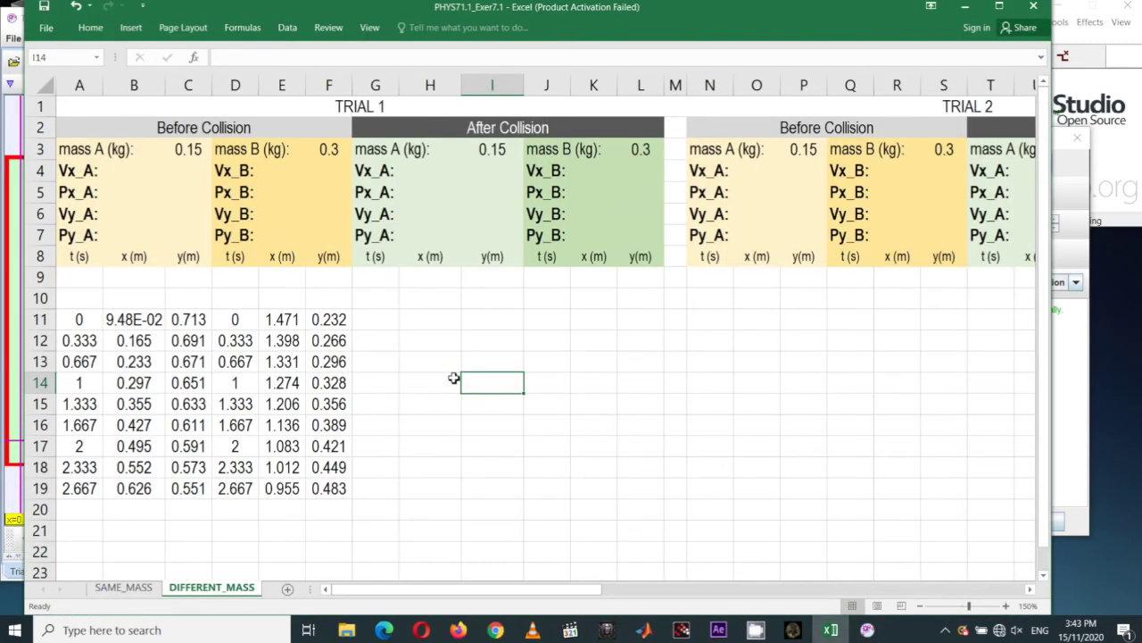
right_click(373, 276)
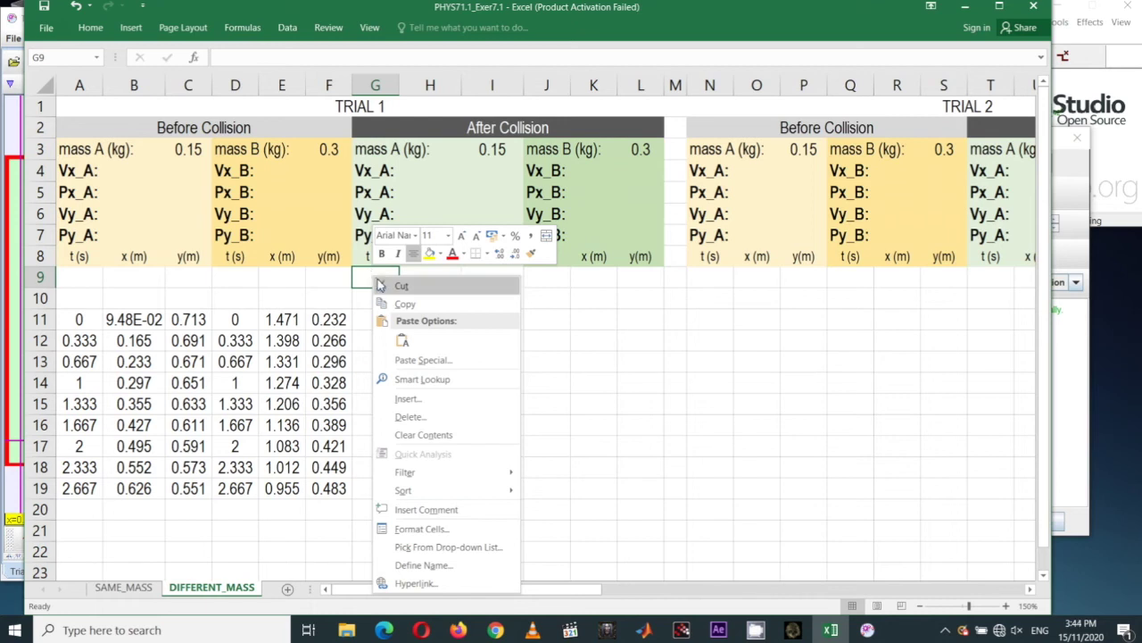
click(402, 340)
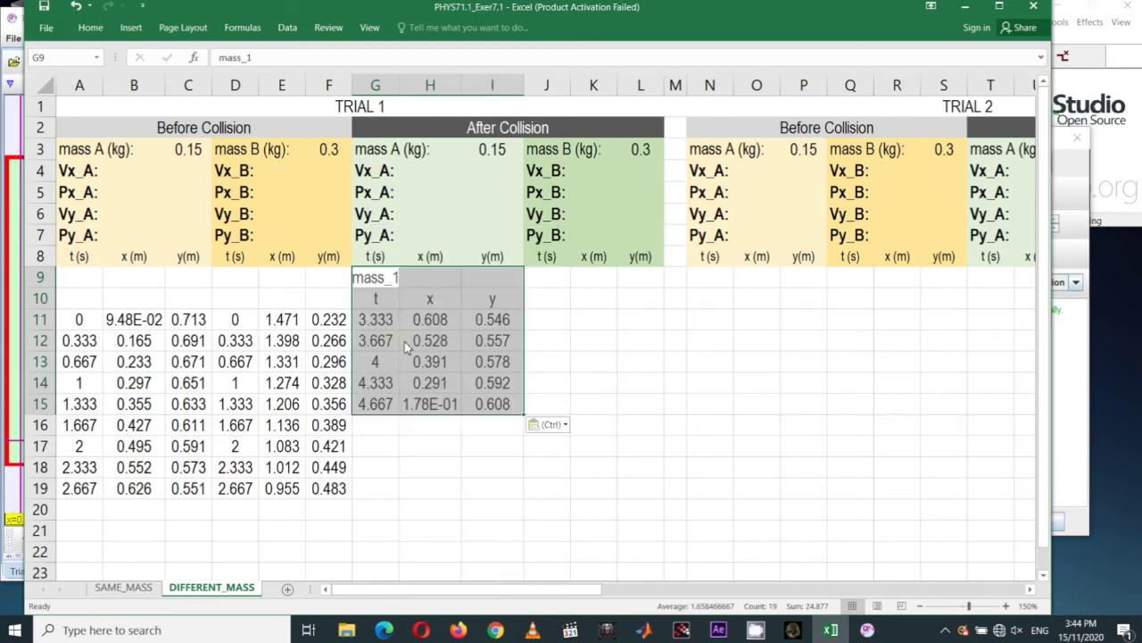
Clear the pasted track name and column headings in G9:I10
drag(395, 305, 493, 305)
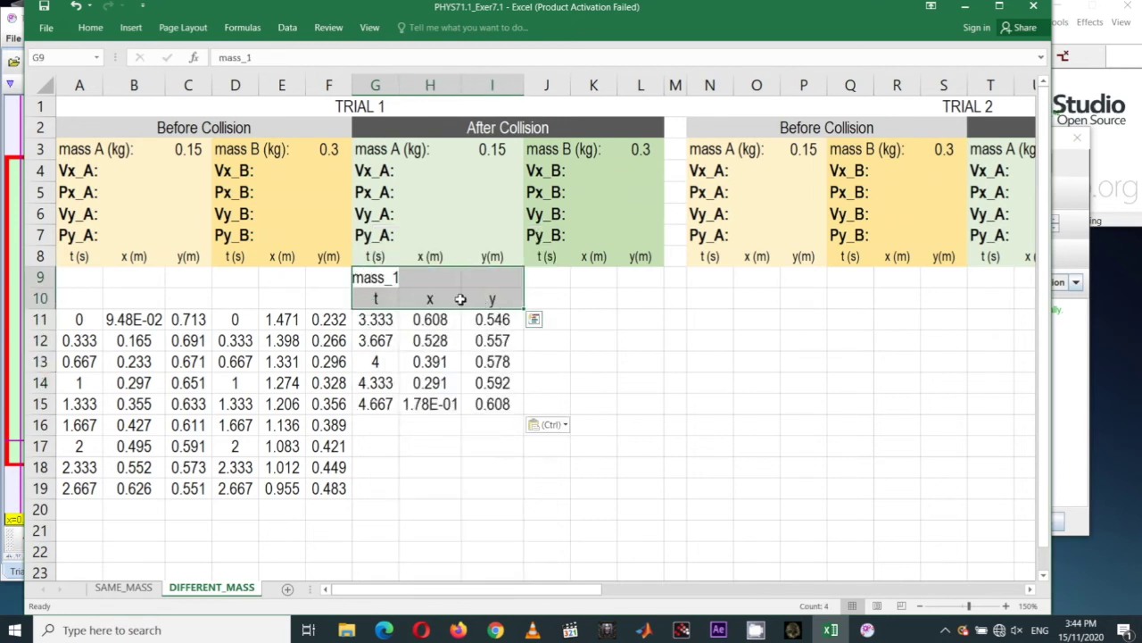
right_click(445, 282)
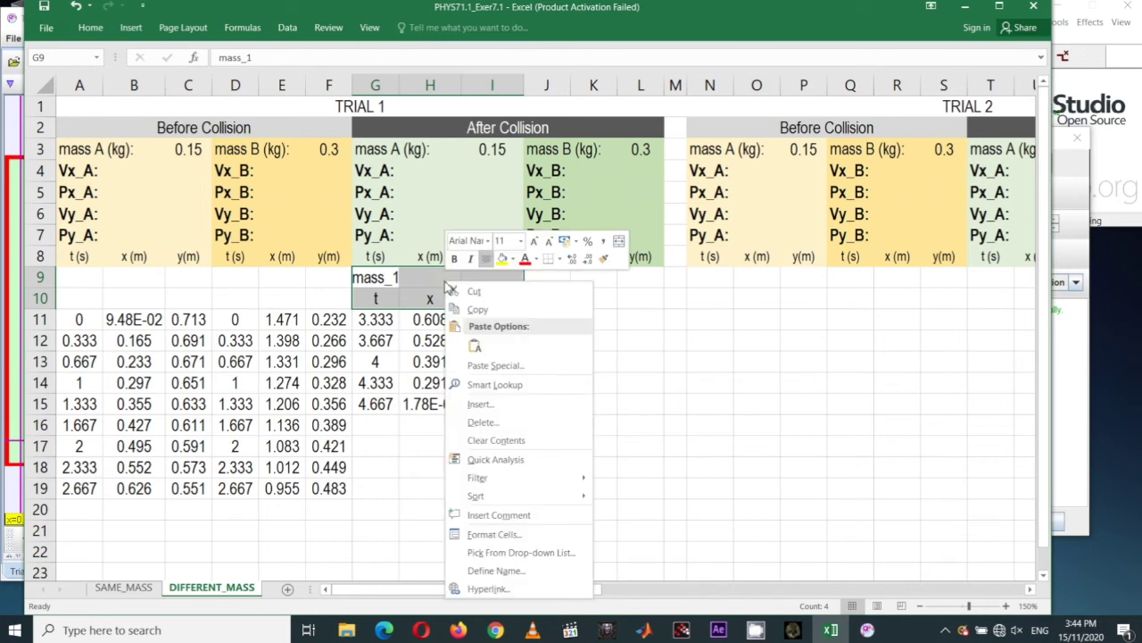
click(486, 442)
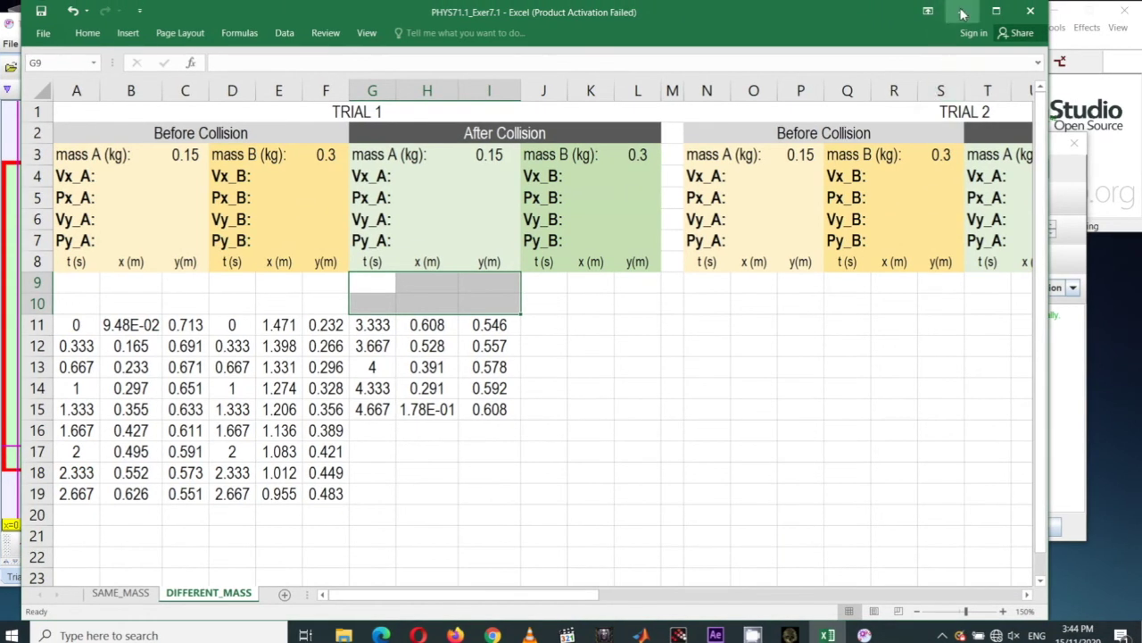
Return to Tracker and display mass 2 in both the plot and the data table
click(963, 12)
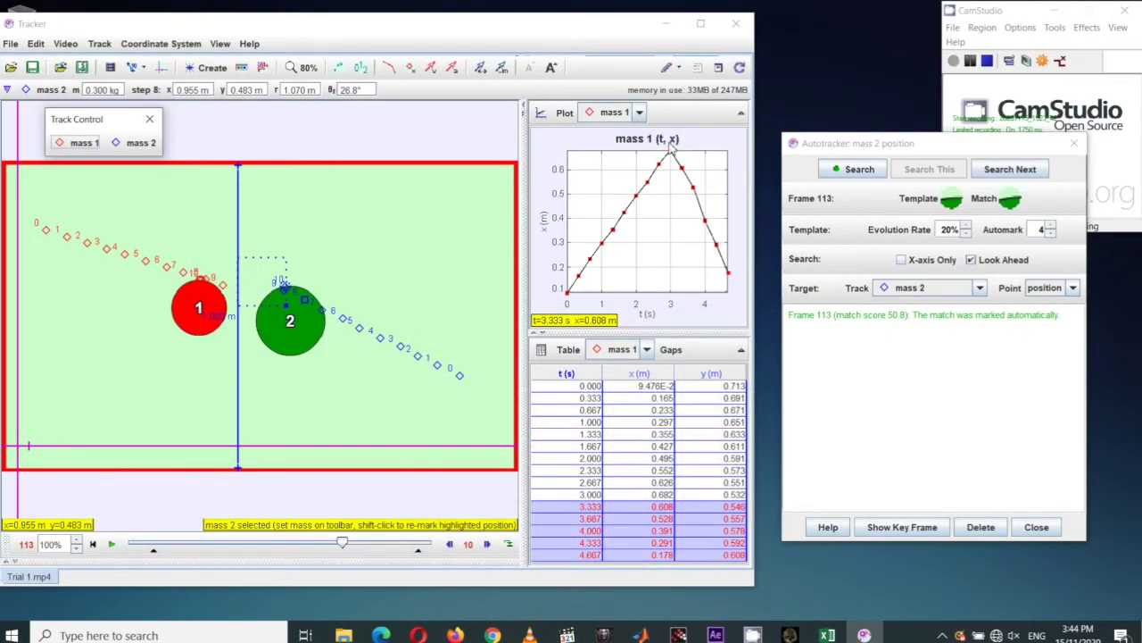
click(639, 119)
click(624, 147)
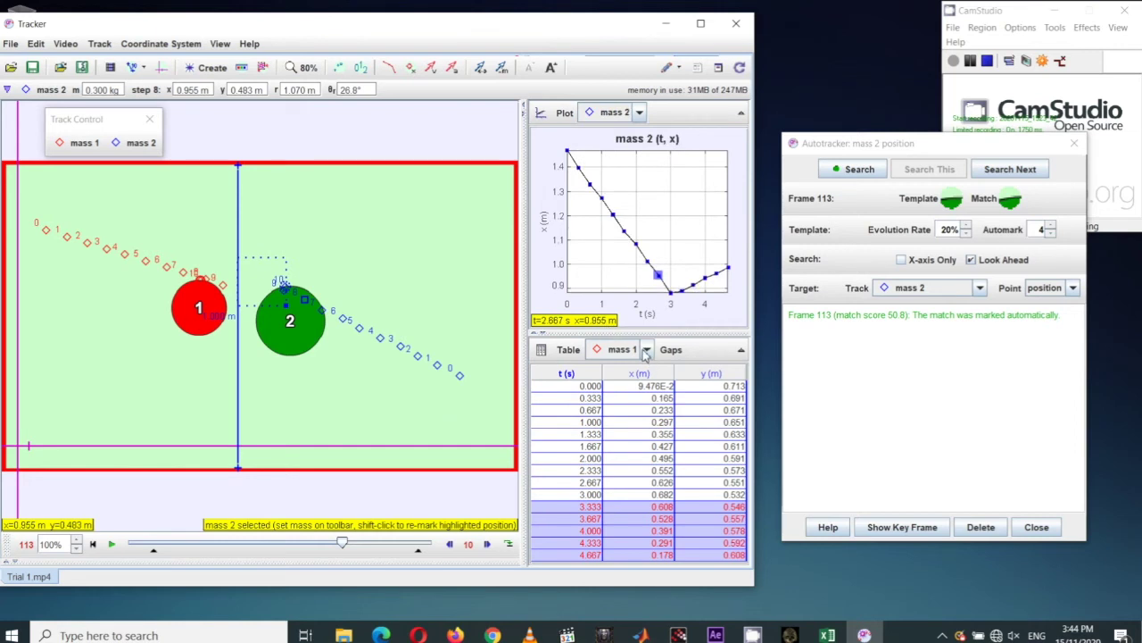
click(615, 353)
click(626, 388)
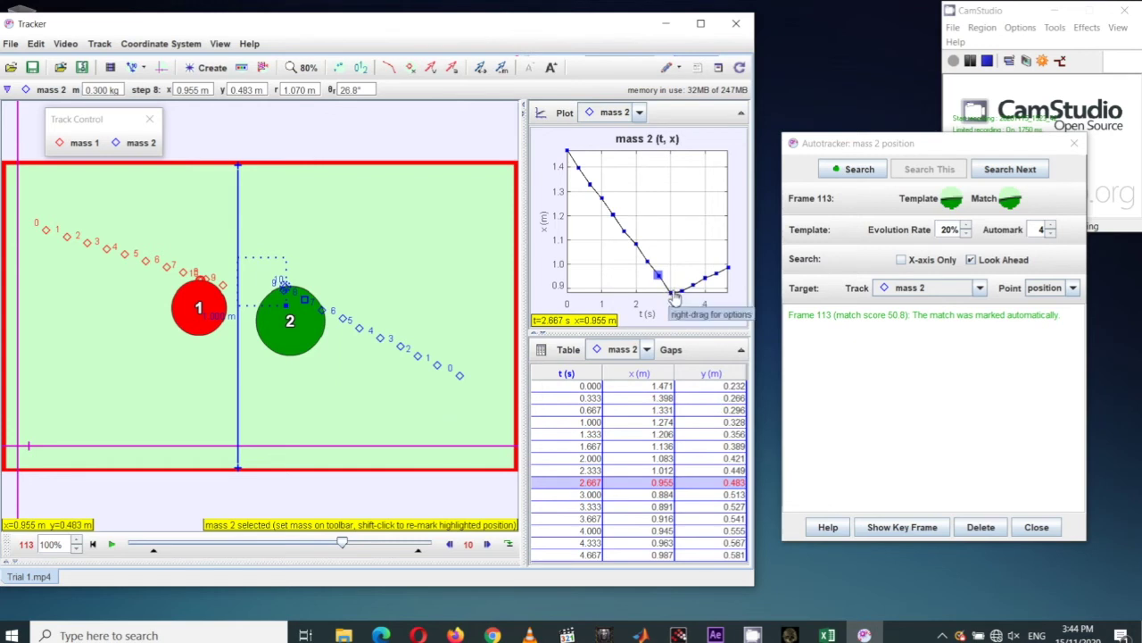
Go to mass 2's plot points at 3.000 and 3.333 s, and copy its table rows from 3.333 to 4.667 s as formatted
click(673, 297)
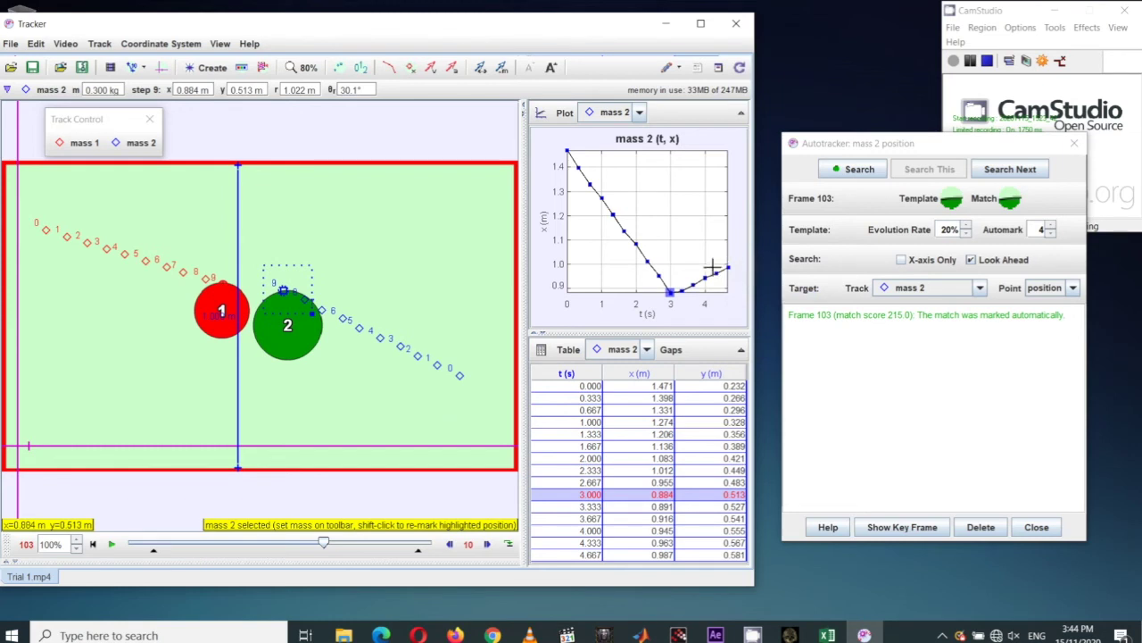
click(687, 294)
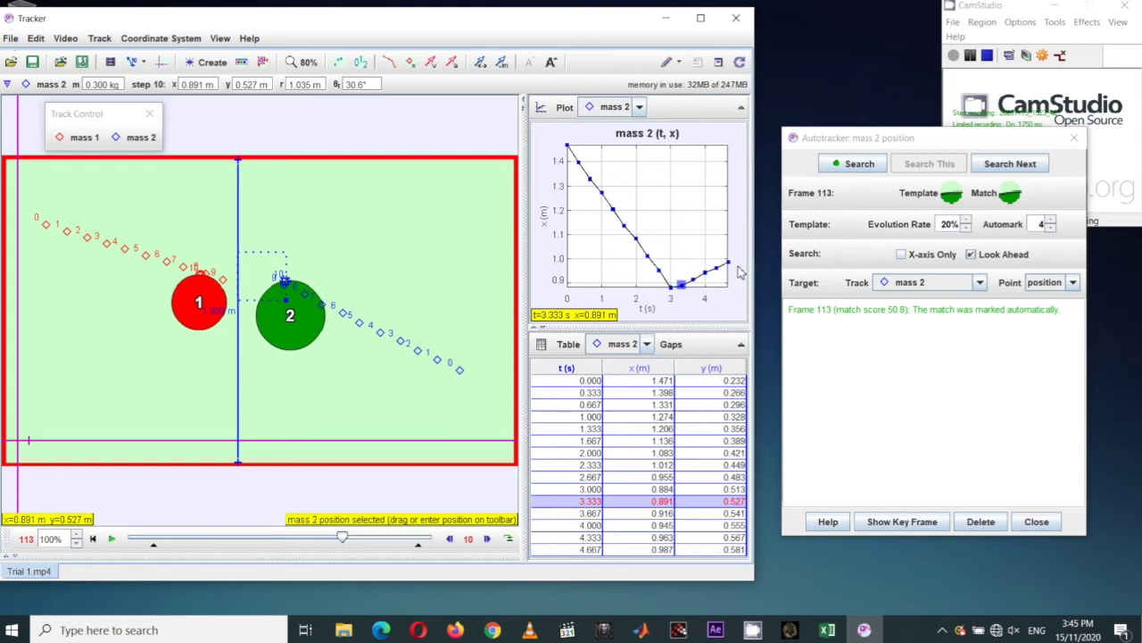
click(592, 505)
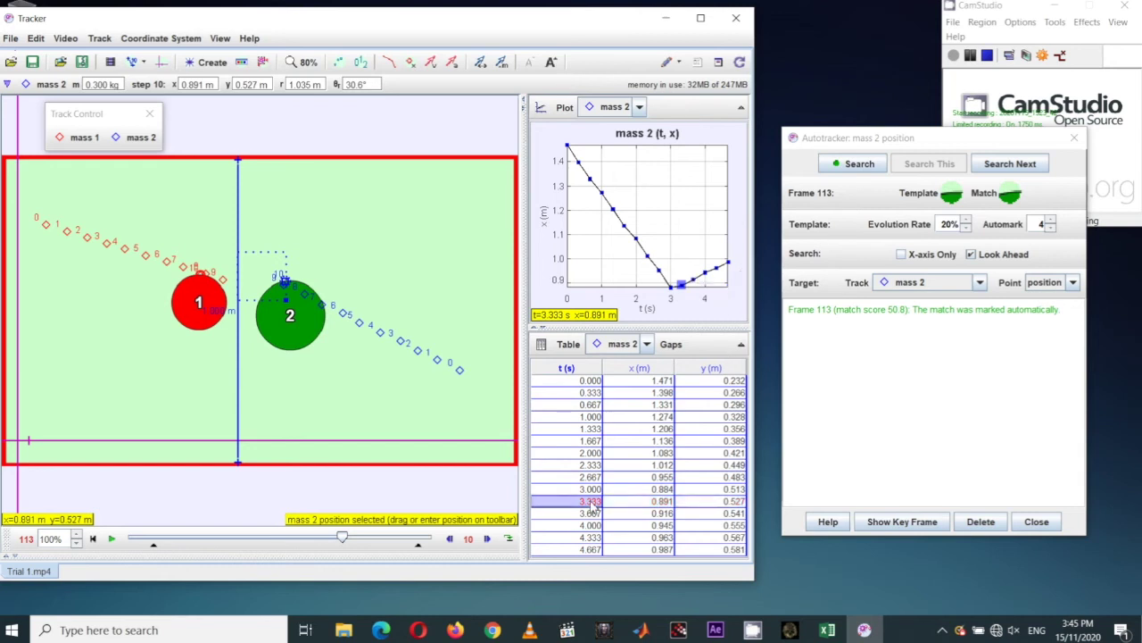
drag(607, 506, 709, 550)
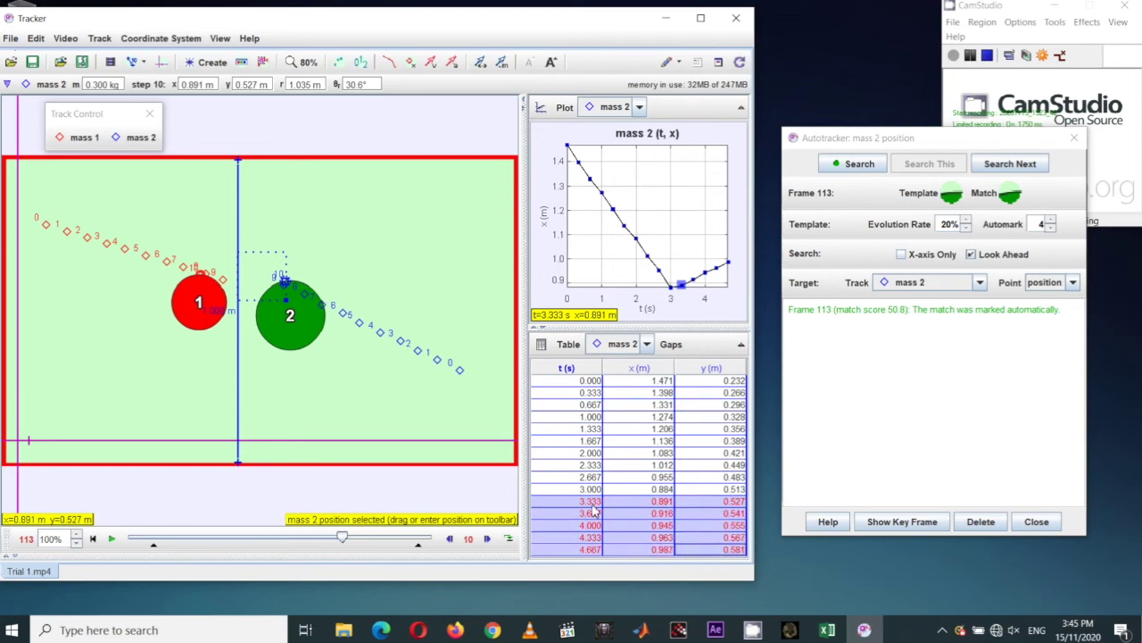
right_click(628, 515)
mouse_move(676, 493)
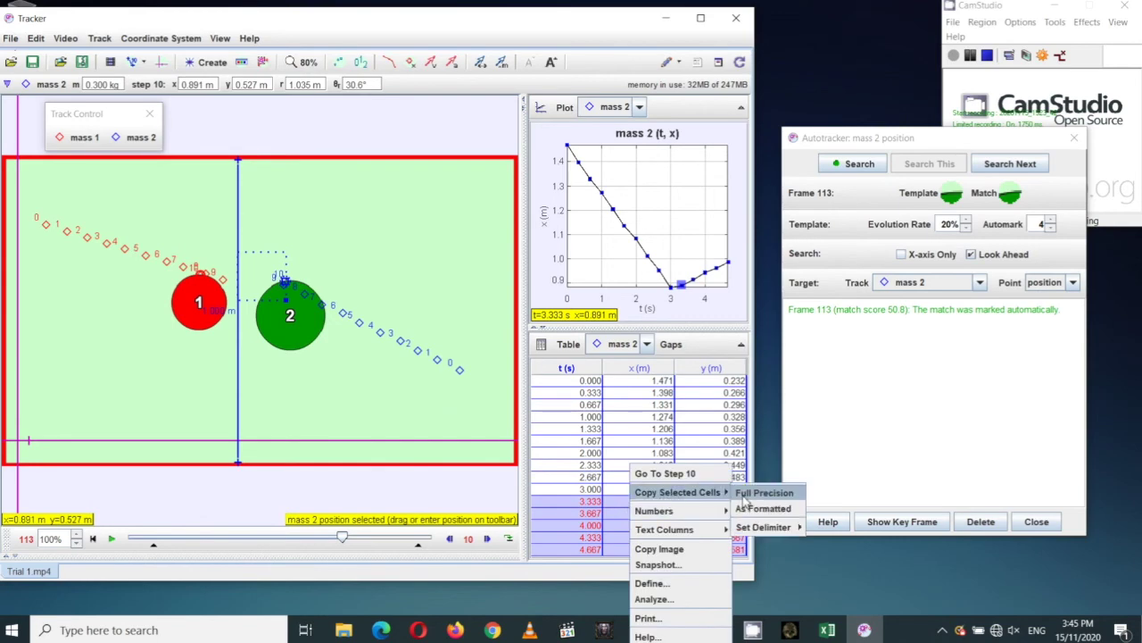
click(750, 510)
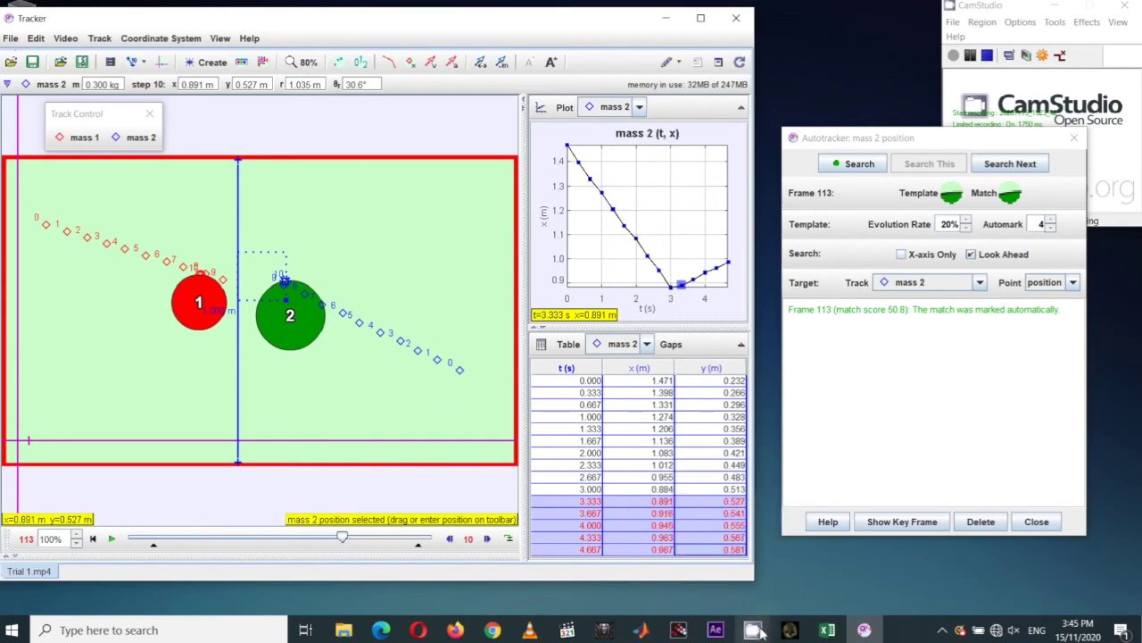
Switch to Excel and paste the copied mass 2 rows at J9 of the DIFFERENT_MASS sheet
click(828, 630)
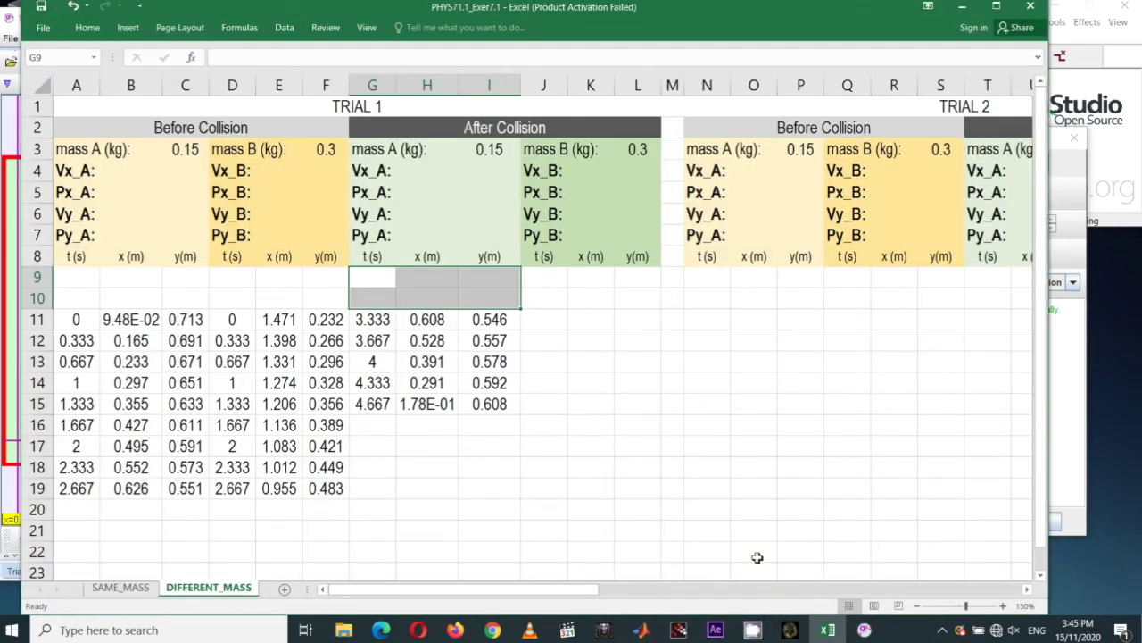
click(548, 319)
click(550, 279)
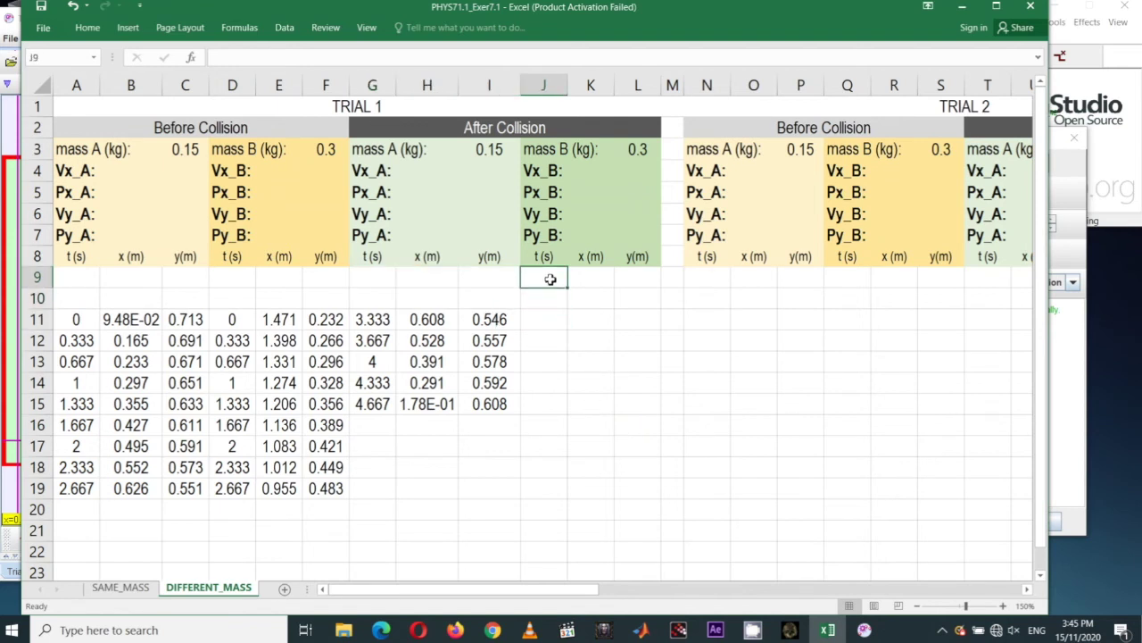
right_click(551, 280)
click(586, 342)
Clear the pasted track name and column headings in J9:L10
drag(540, 278, 629, 301)
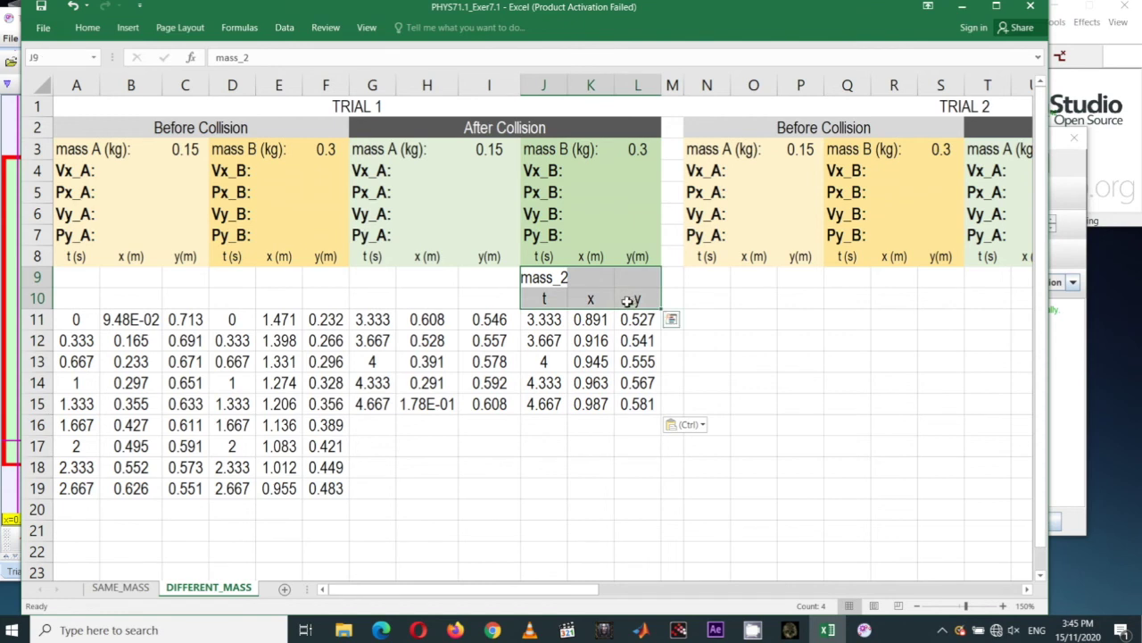
right_click(617, 281)
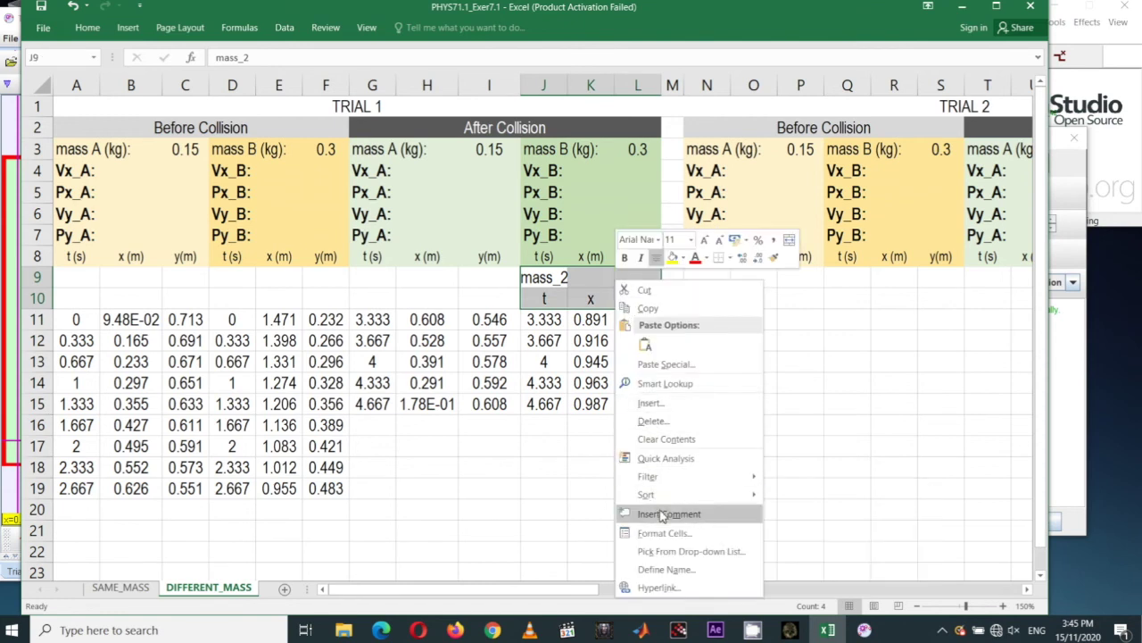
click(666, 439)
click(573, 461)
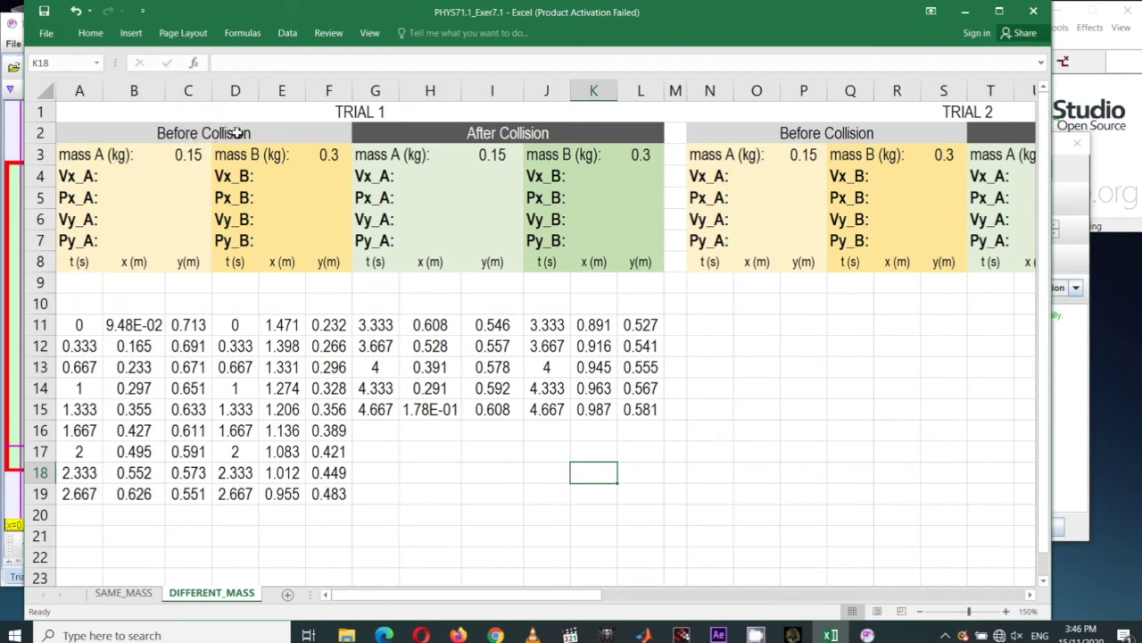
Insert a scatter chart with smooth lines and markers plotting puck A's before-collision x against time from A11:B19
click(189, 362)
drag(73, 325, 134, 488)
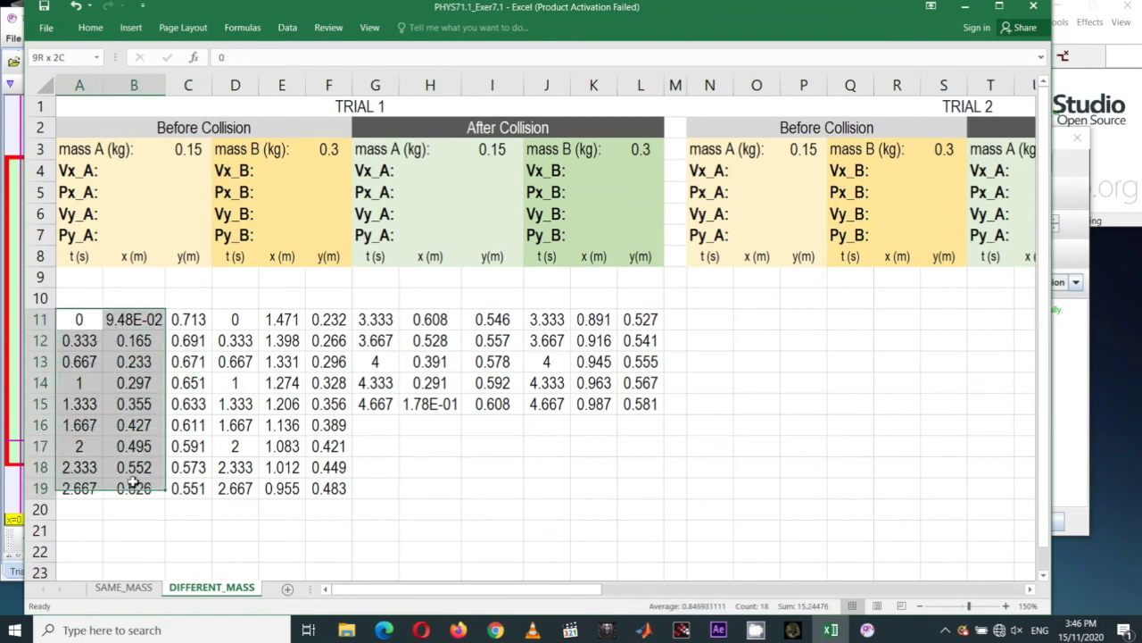
click(131, 28)
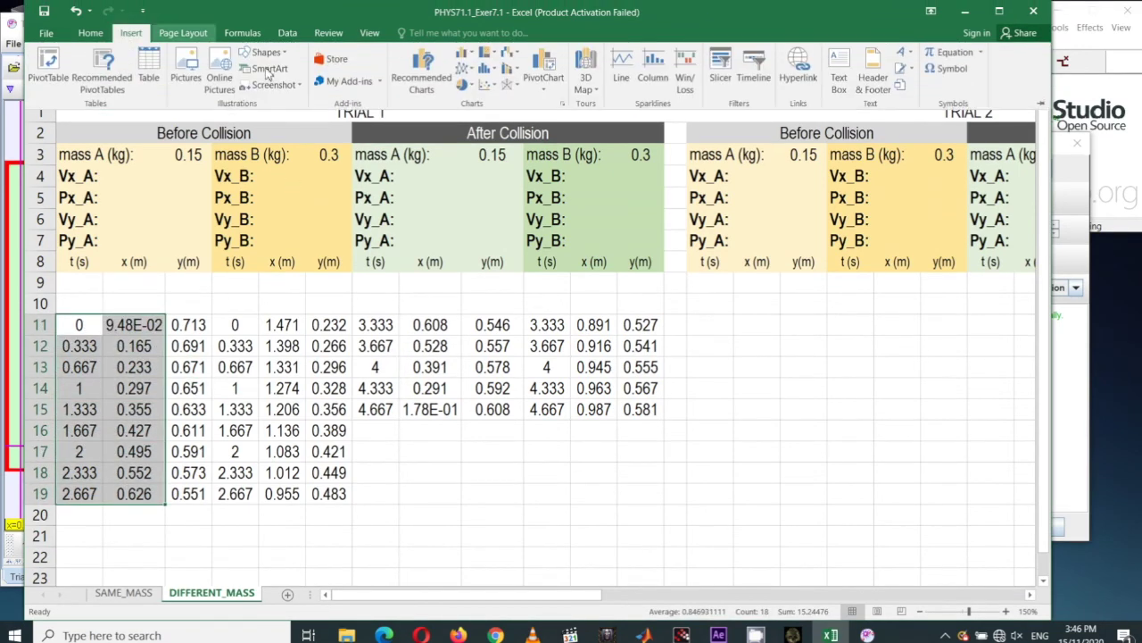
click(486, 84)
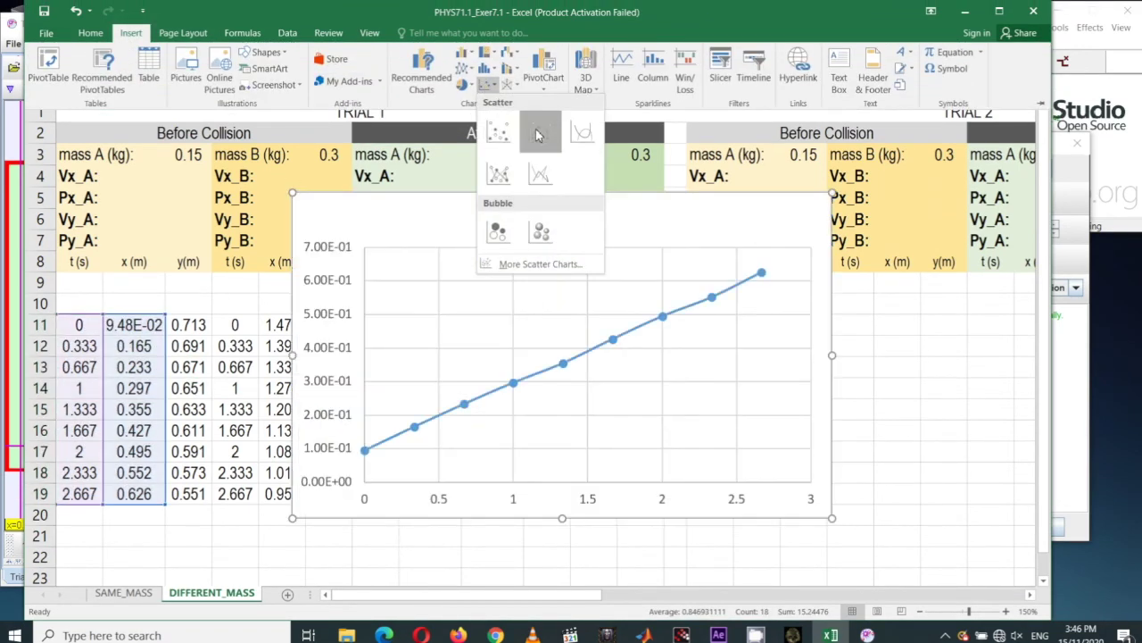
click(538, 134)
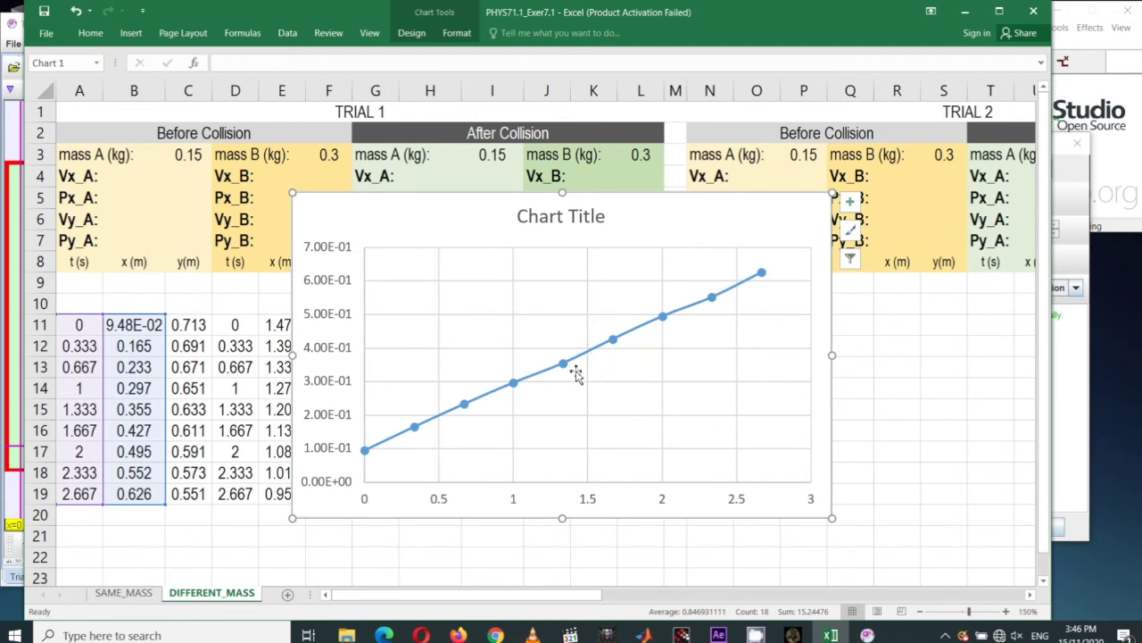
Add a linear trendline to the x–time series, display its equation on the chart, and close the trendline options
click(629, 333)
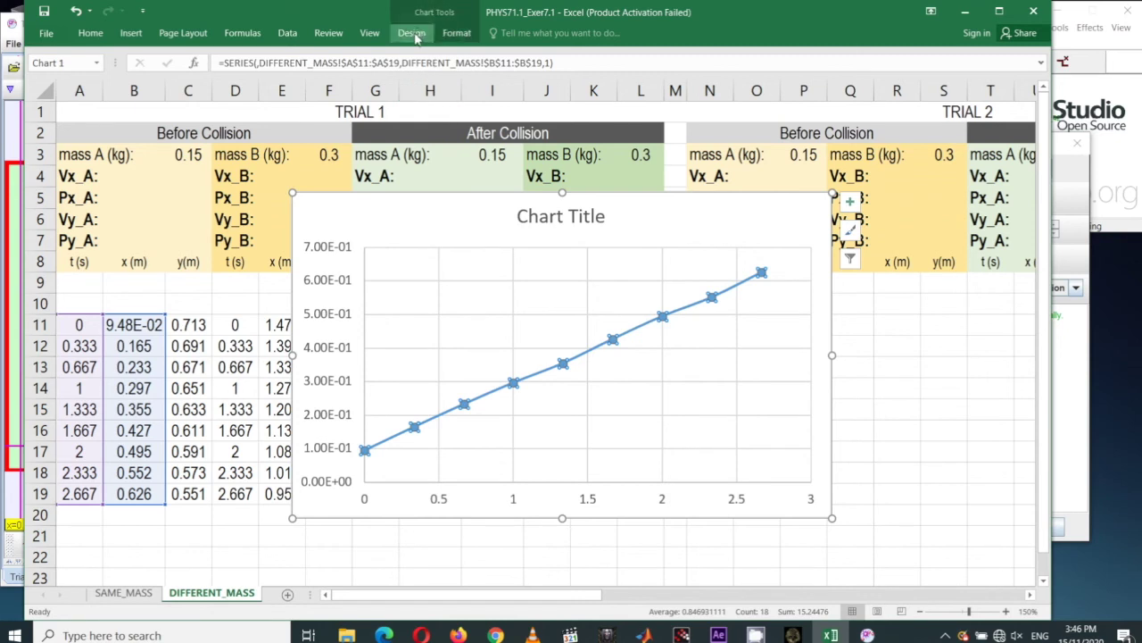
click(412, 33)
click(49, 80)
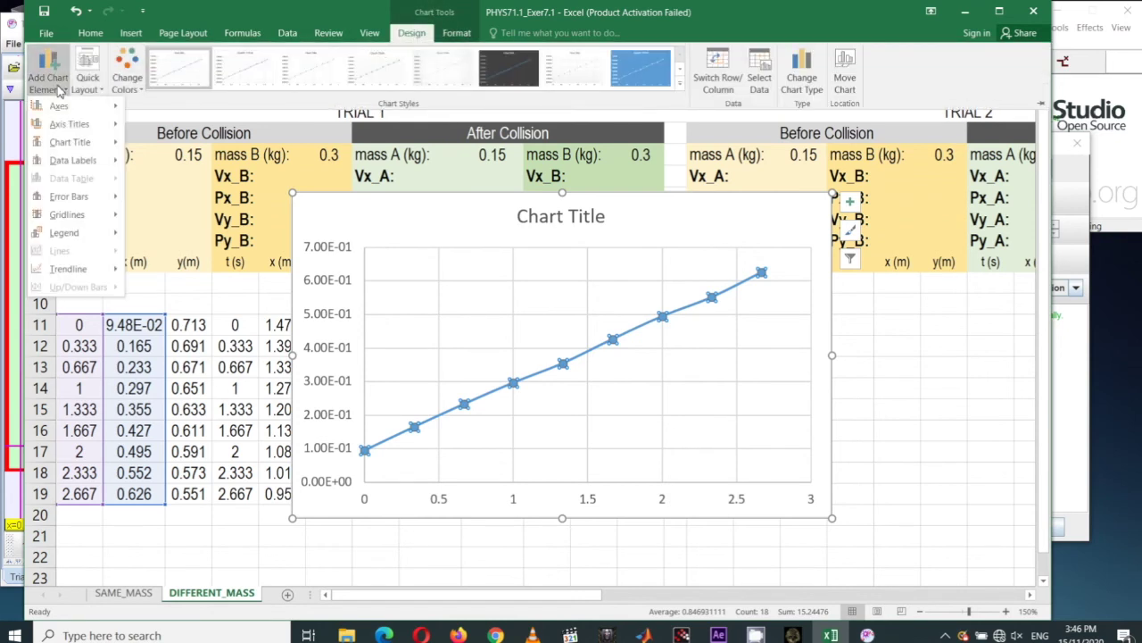
mouse_move(76, 270)
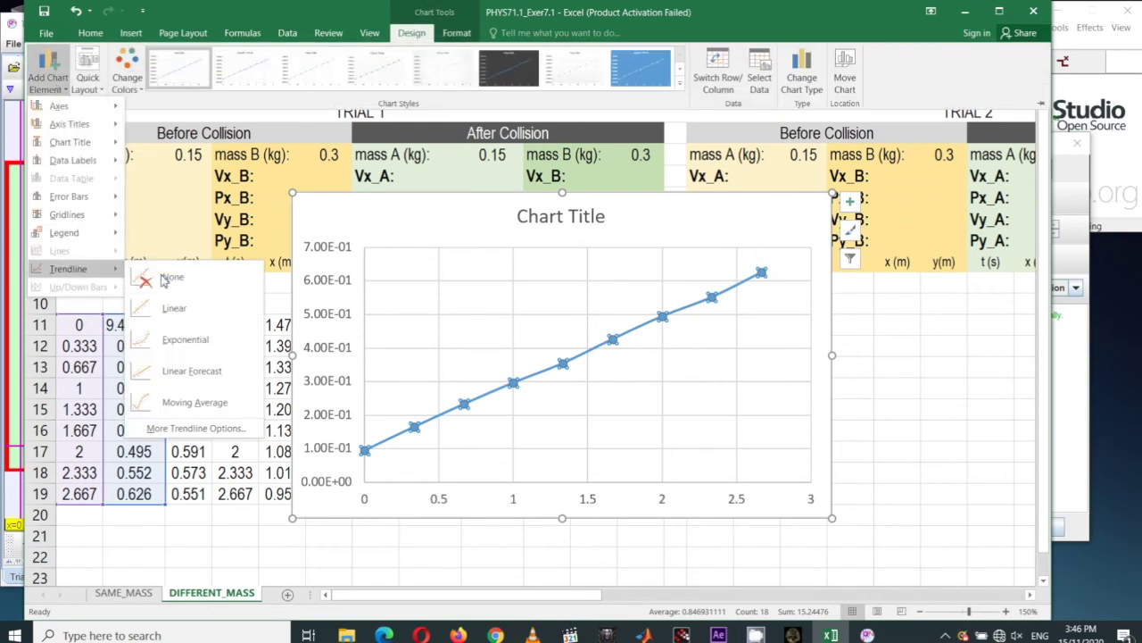
click(192, 429)
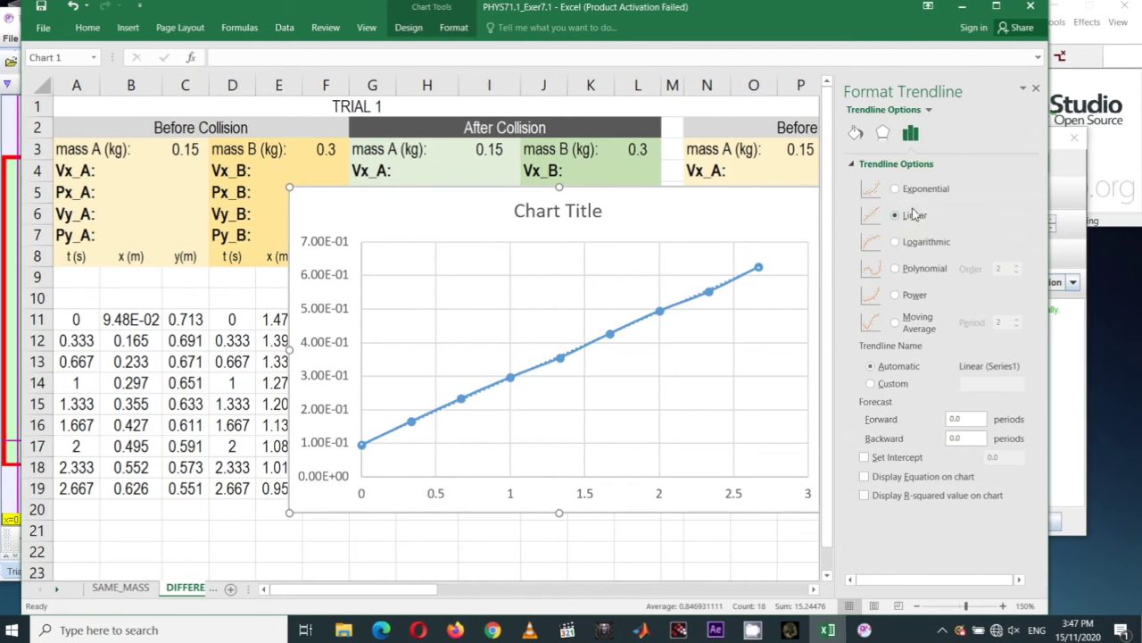
click(905, 476)
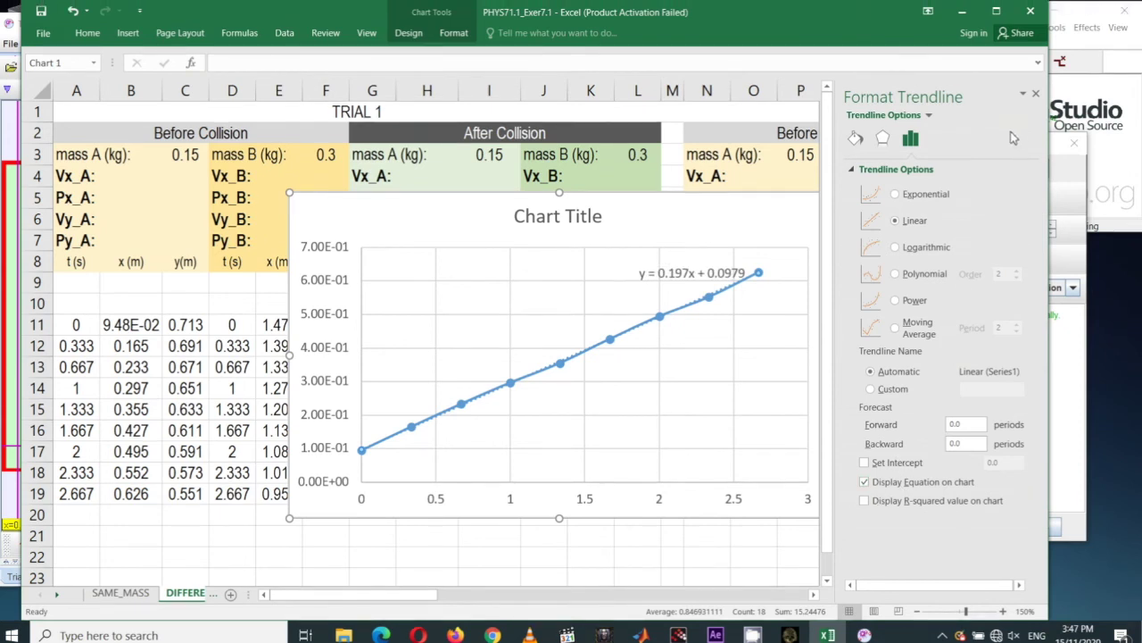
click(1036, 87)
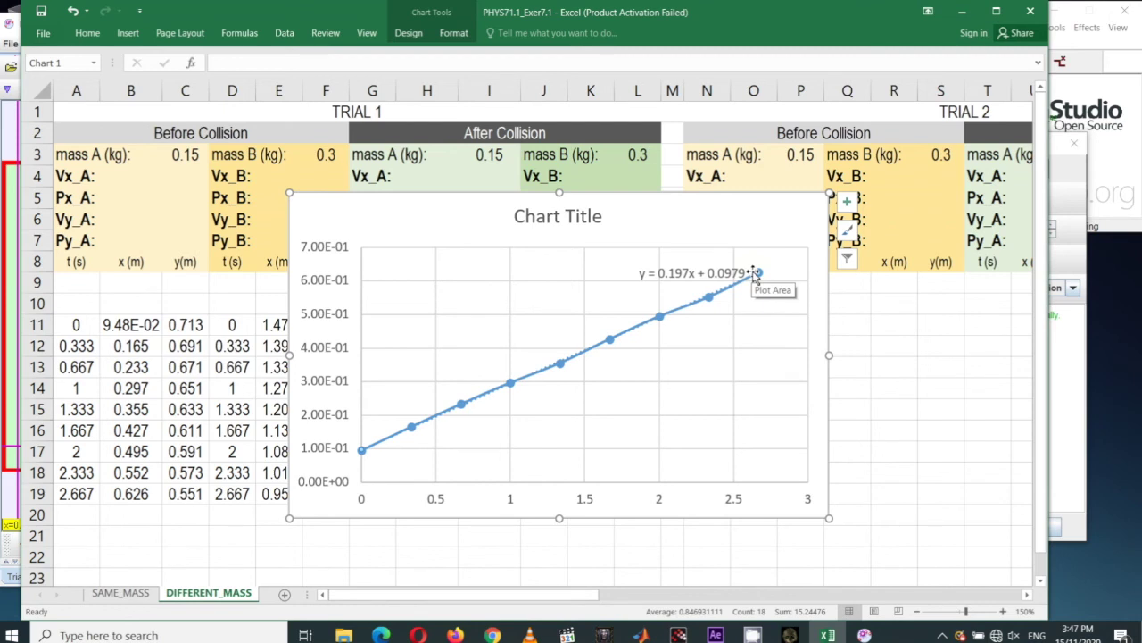
Move the trendline equation to the empty area above the x–time curve and set its font size to 18
drag(749, 275, 544, 290)
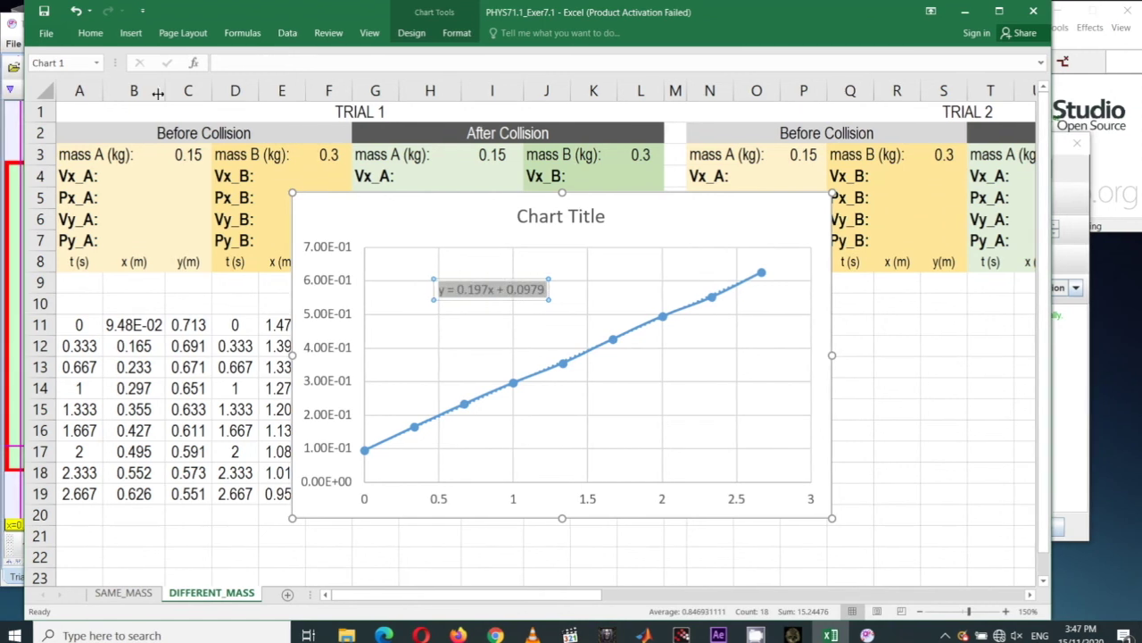
click(88, 33)
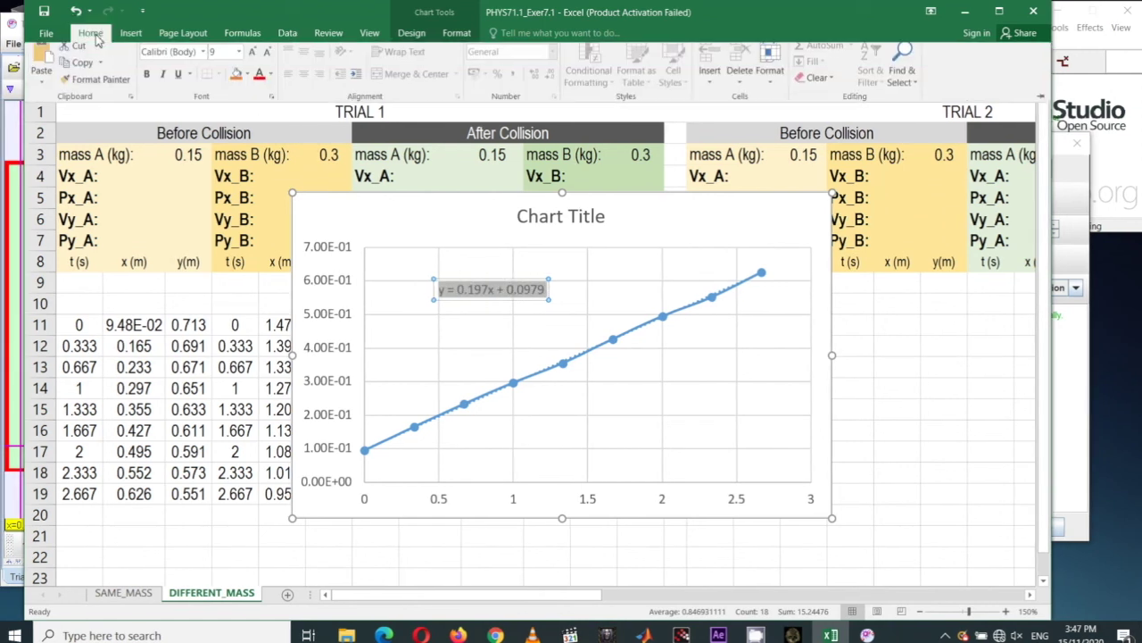
click(223, 58)
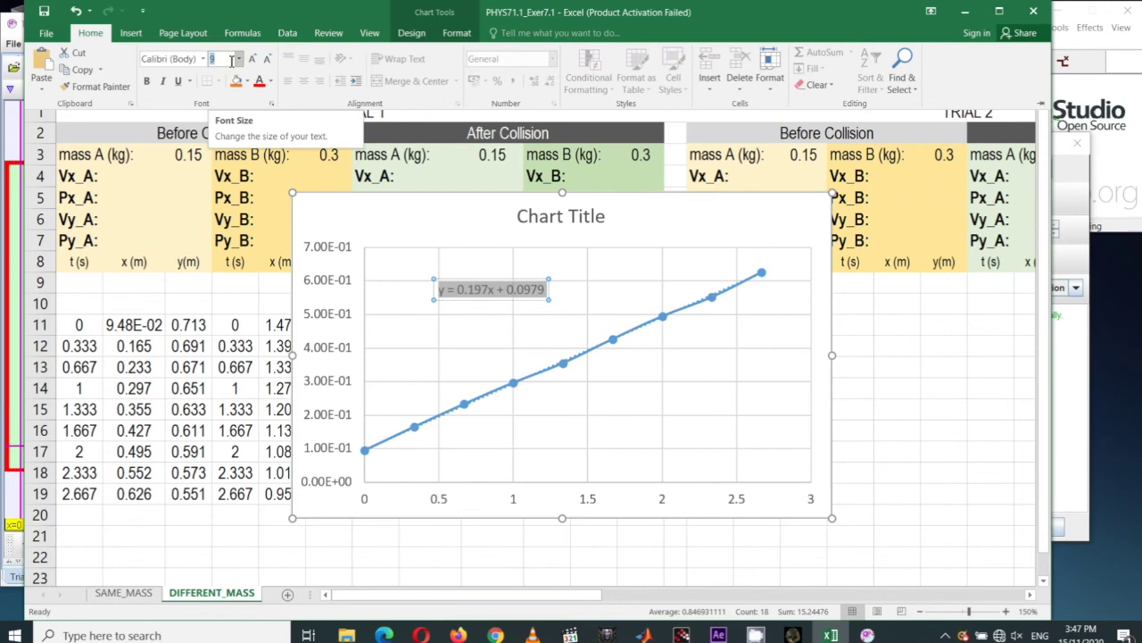
text(1)
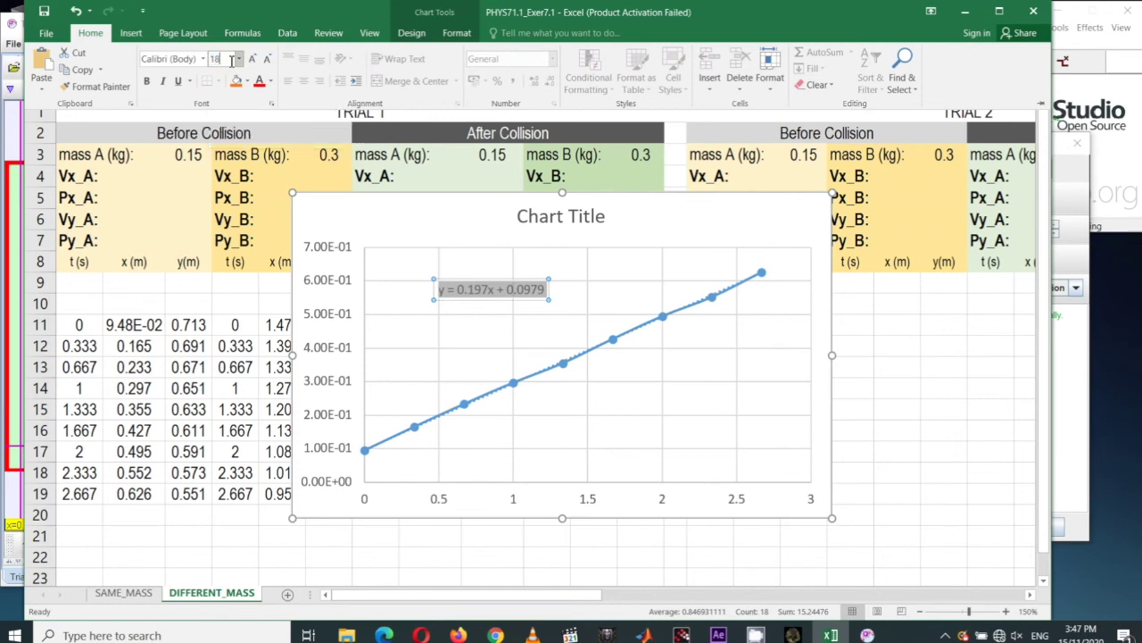
text(8)
key(Return)
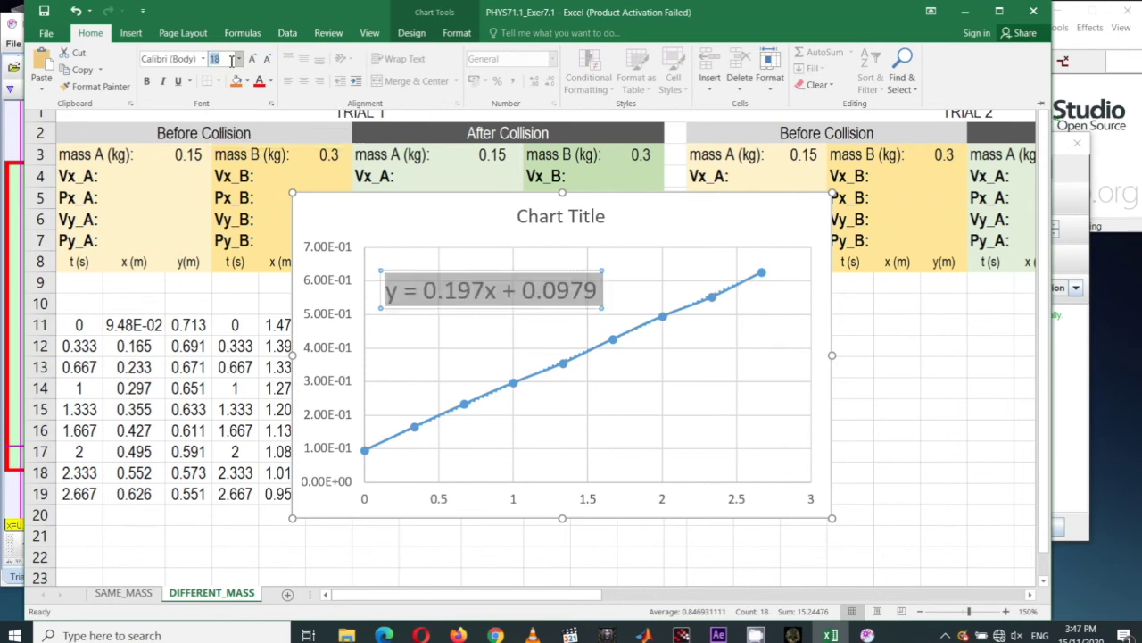
click(455, 306)
click(469, 293)
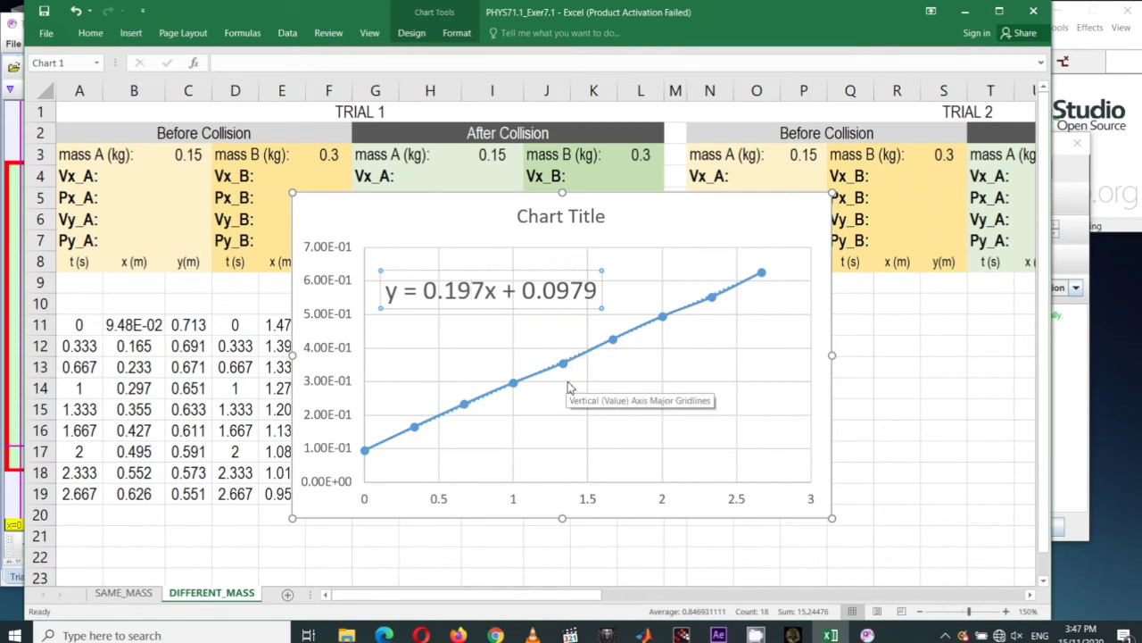
shift+click(471, 284)
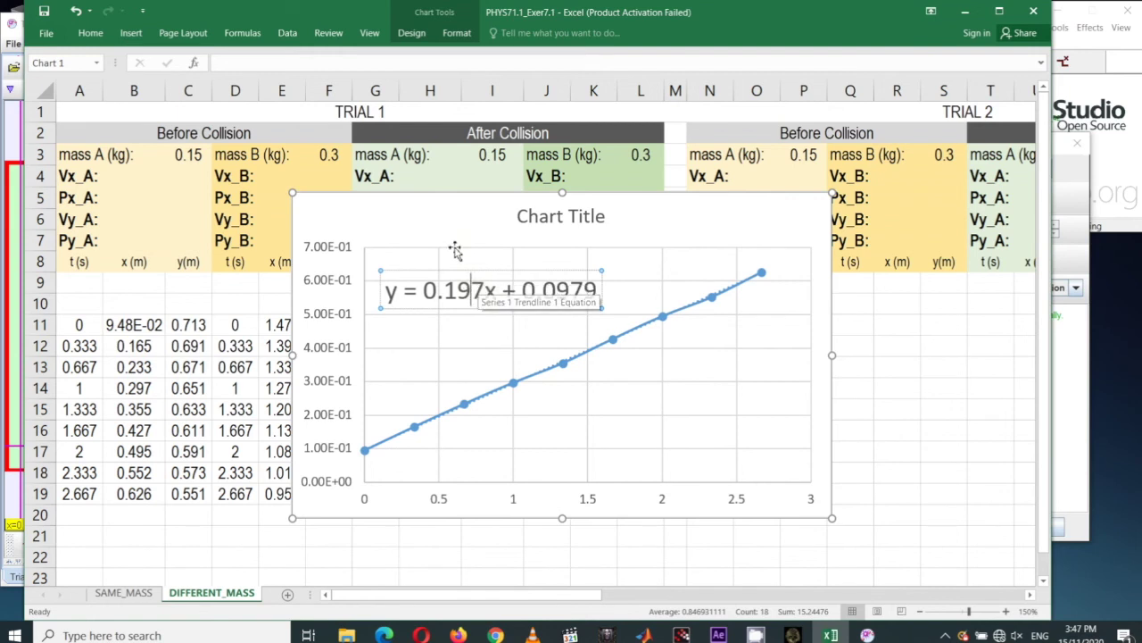
Move the chart clear of the header rows, enter the trendline slope 0.197 as Vx_A in C4, and delete the chart
drag(453, 224, 432, 446)
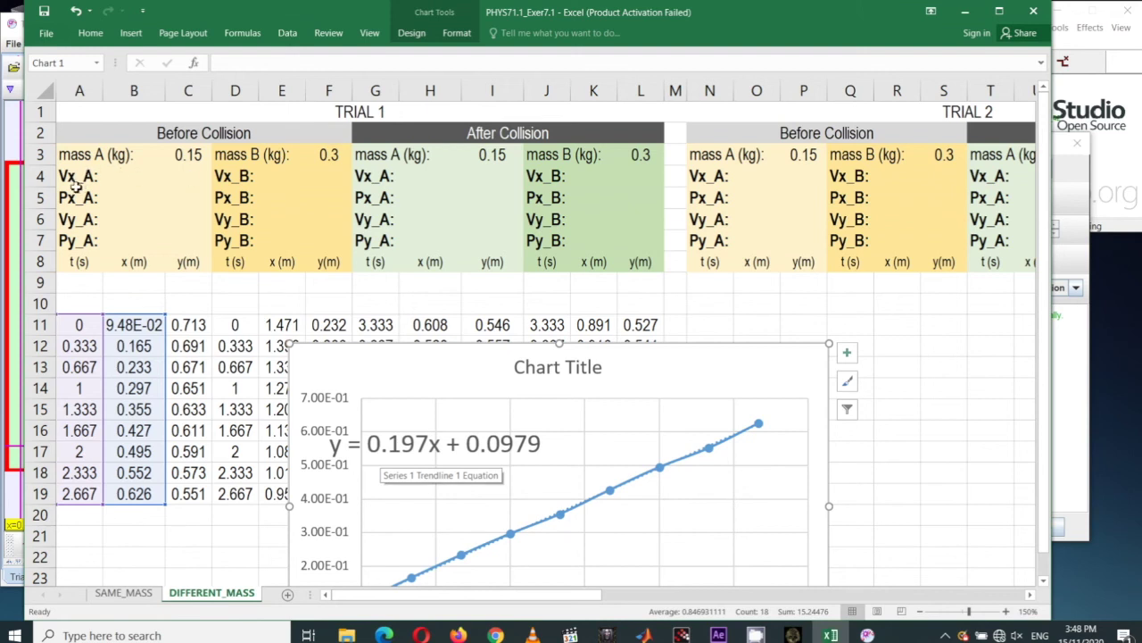
click(181, 176)
text(0.197)
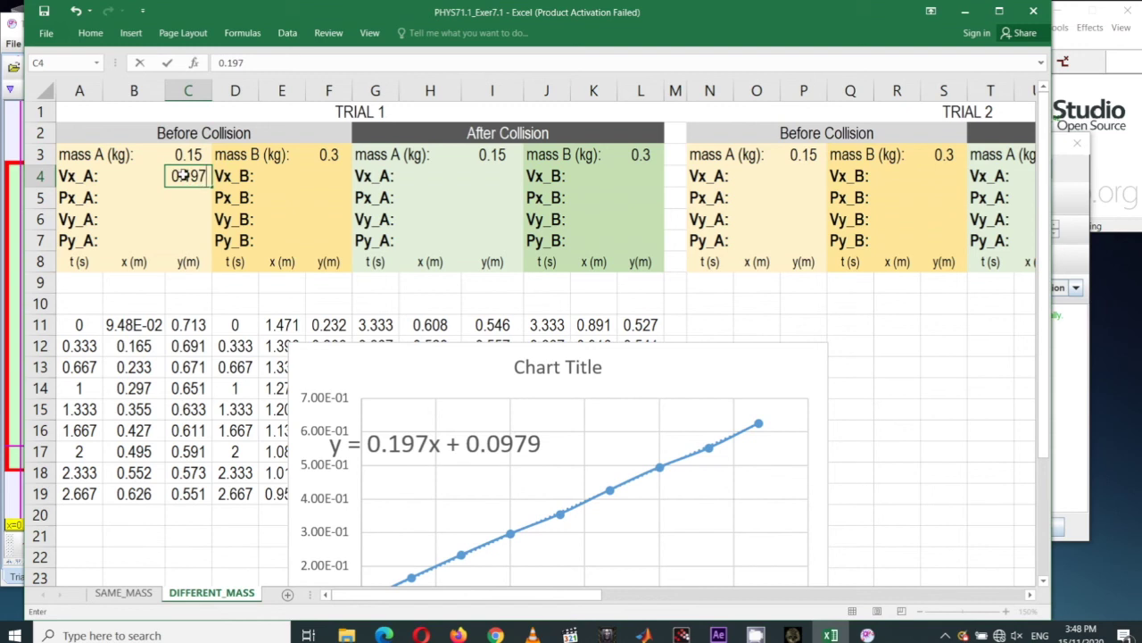
key(Return)
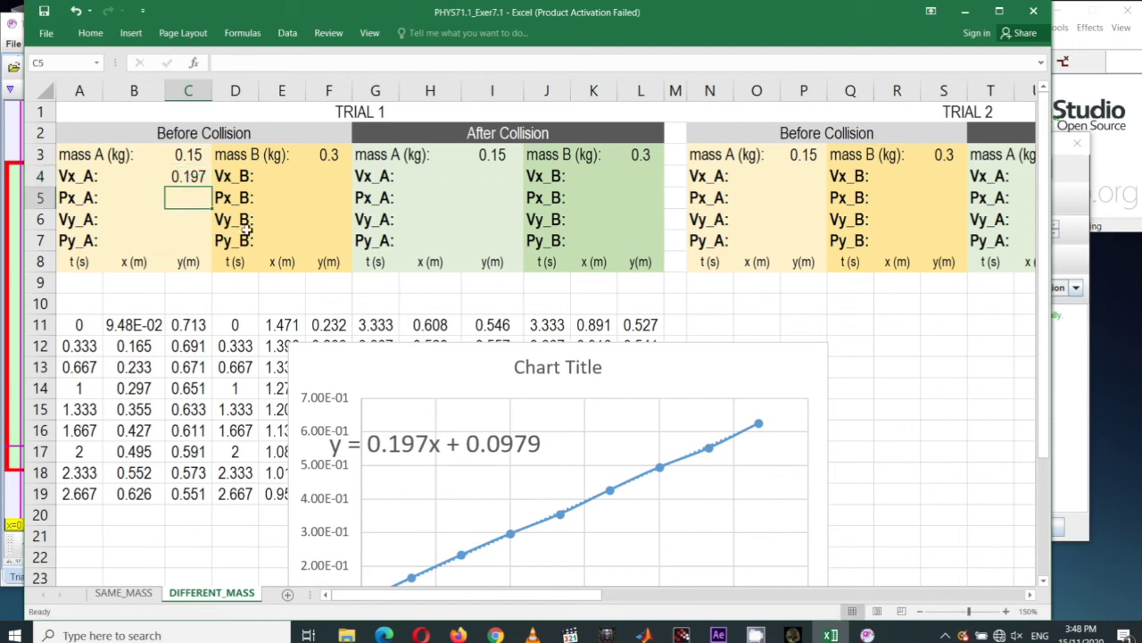
drag(353, 370, 318, 219)
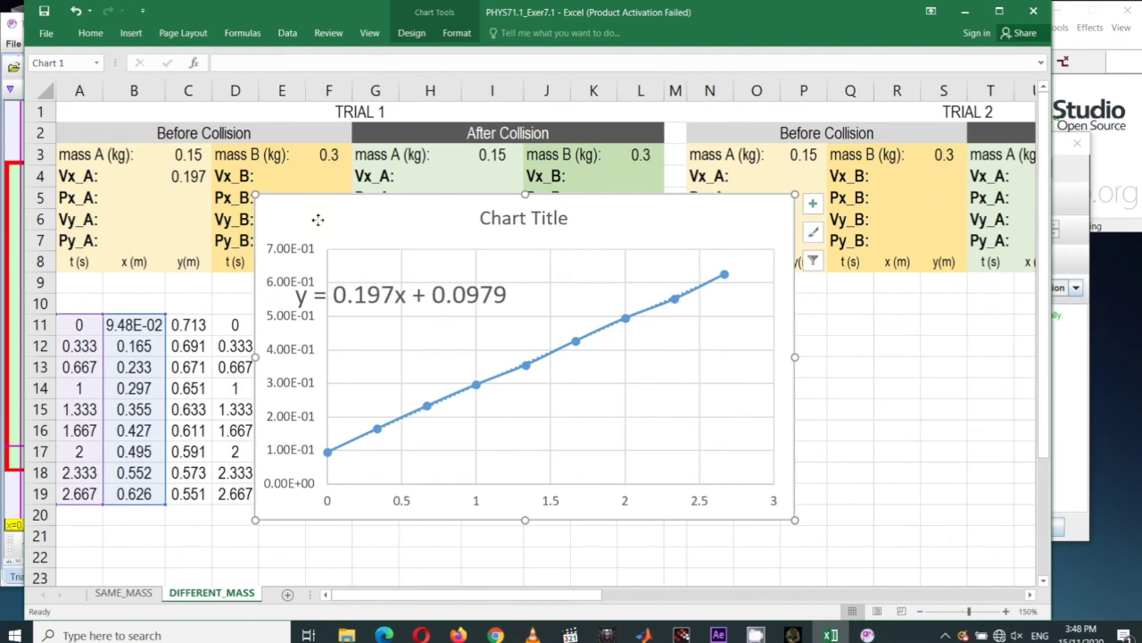
key(Delete)
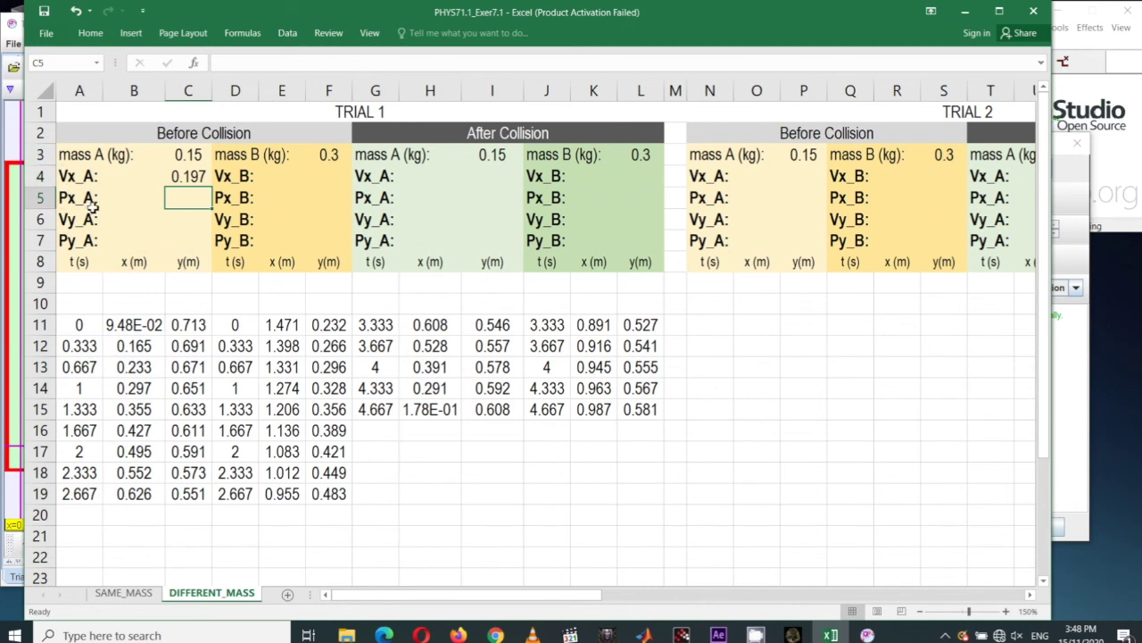
Calculate puck A's before-collision x-momentum in C5 with the formula =C3*C4
double_click(189, 198)
text(=)
click(181, 157)
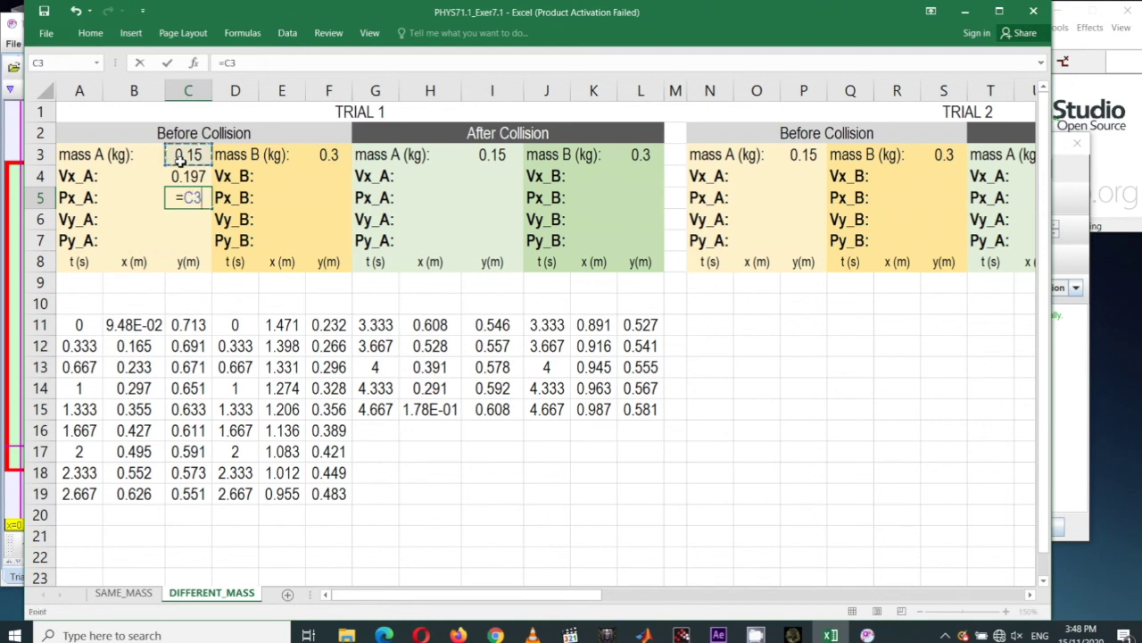
text(*)
click(188, 176)
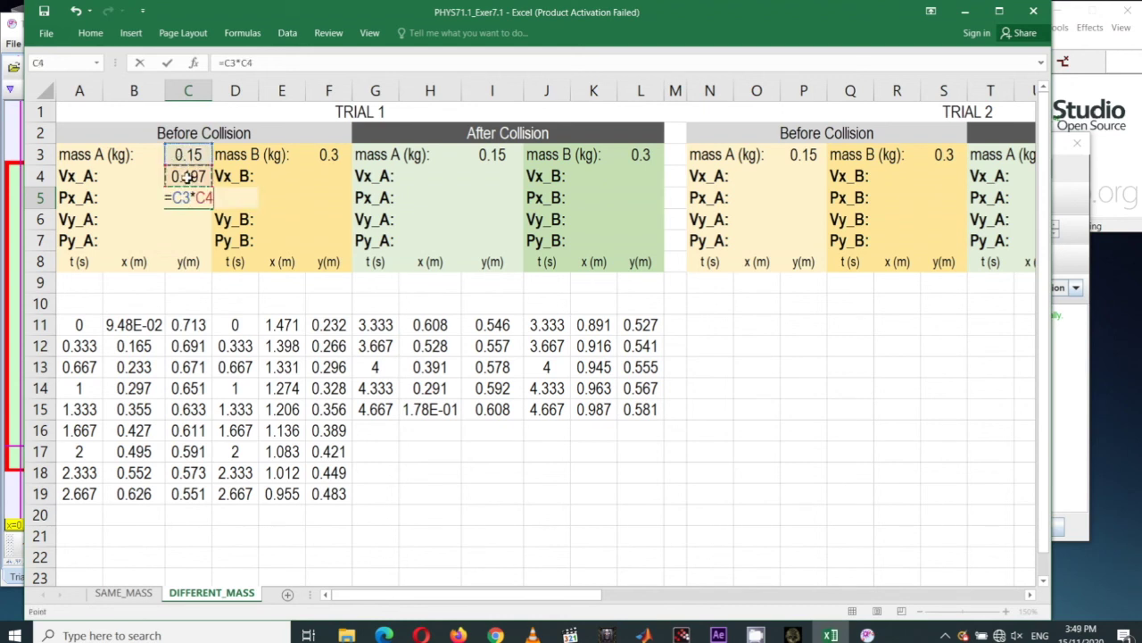
key(Return)
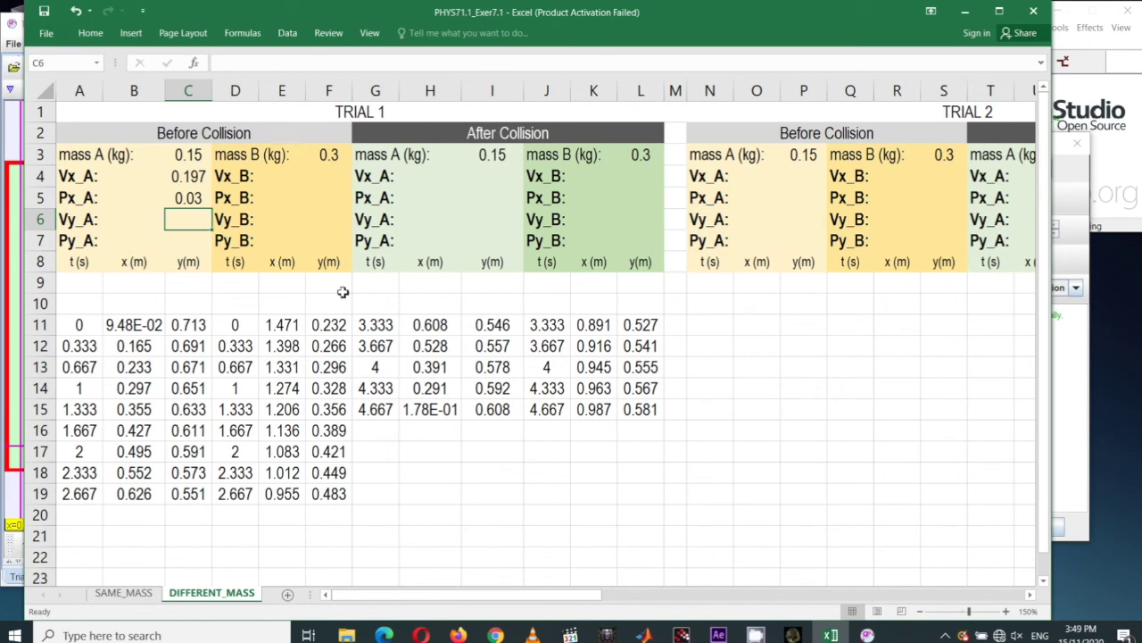
Insert a scatter chart with smooth lines and markers plotting puck A's before-collision y against time from A11:A19 and C11:C19
click(76, 329)
drag(76, 329, 78, 493)
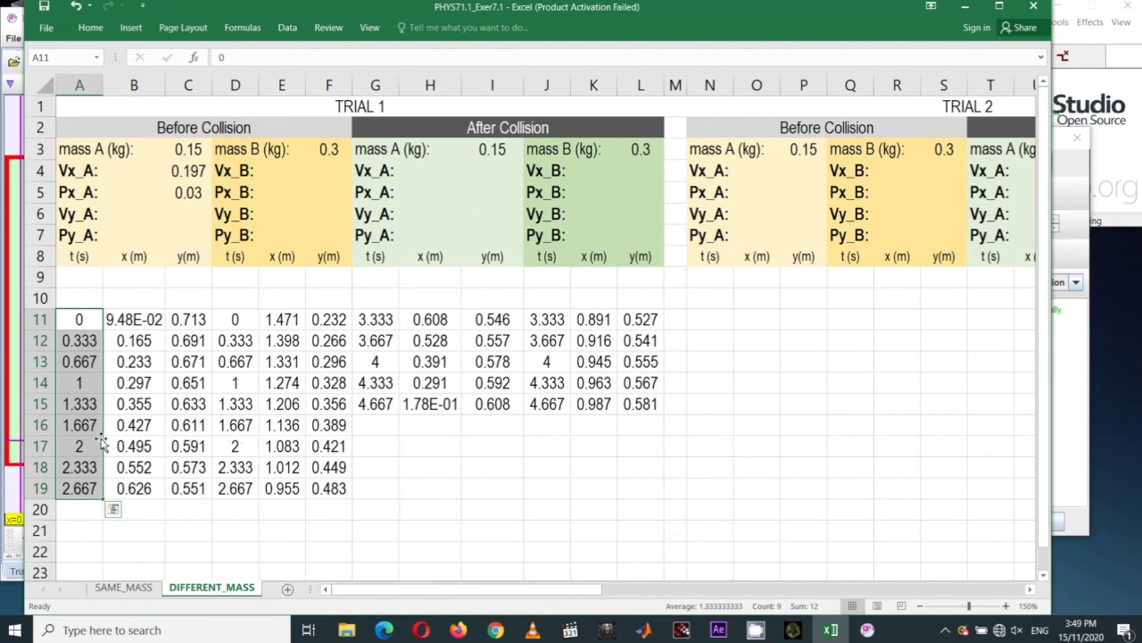
drag(188, 318, 184, 490)
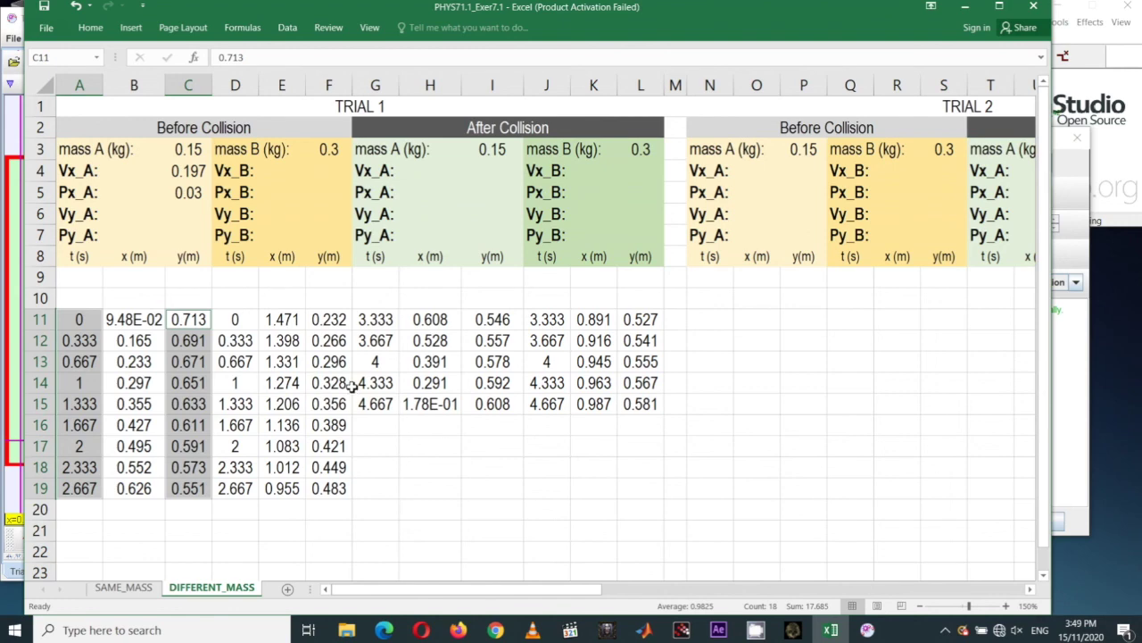
click(131, 33)
click(497, 87)
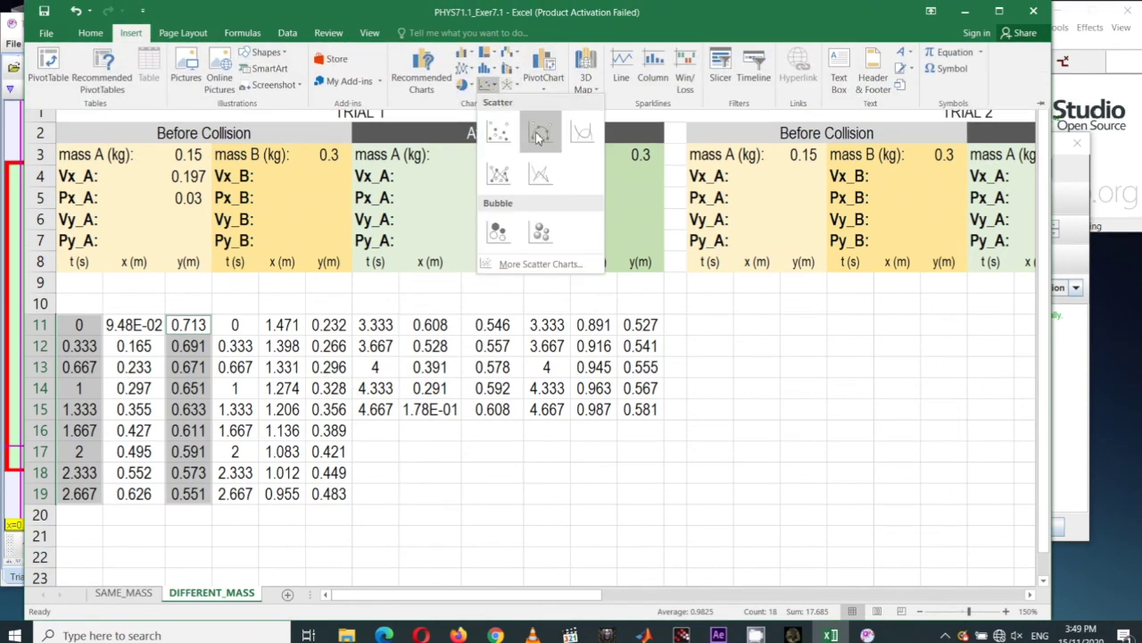
click(535, 133)
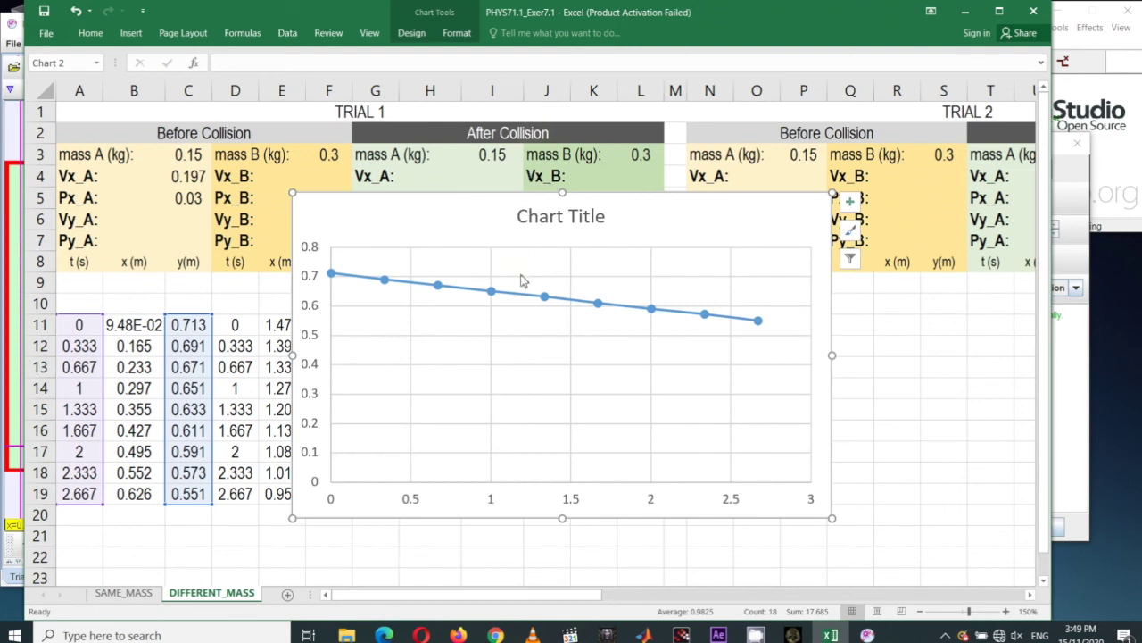
Add a linear trendline to the y–time series, display its equation on the chart, and close the trendline options
click(467, 293)
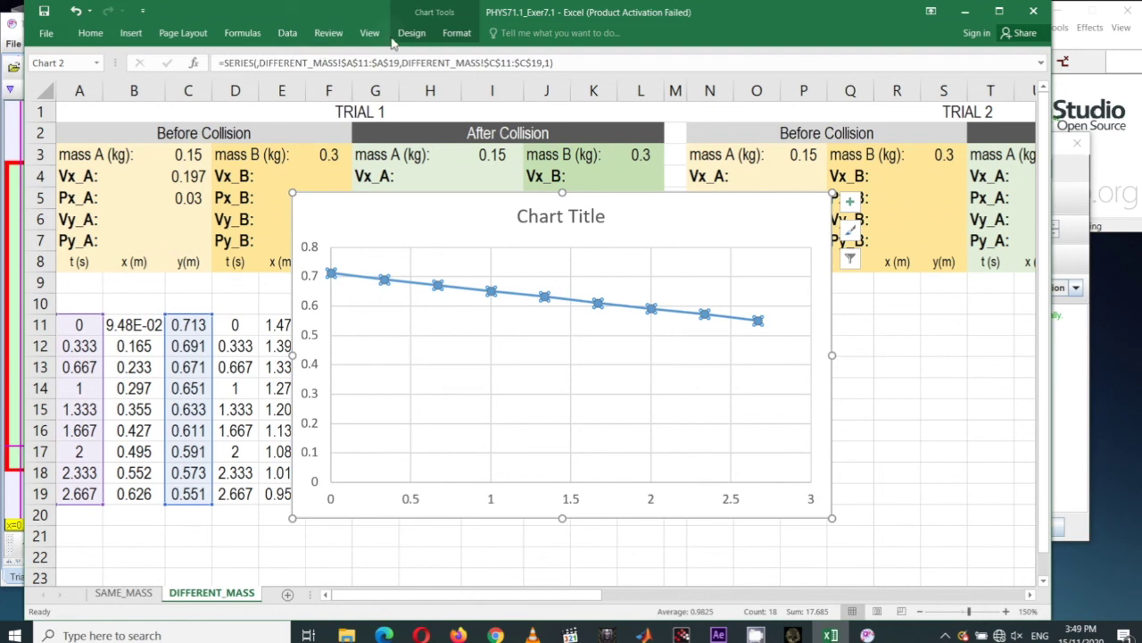
click(418, 32)
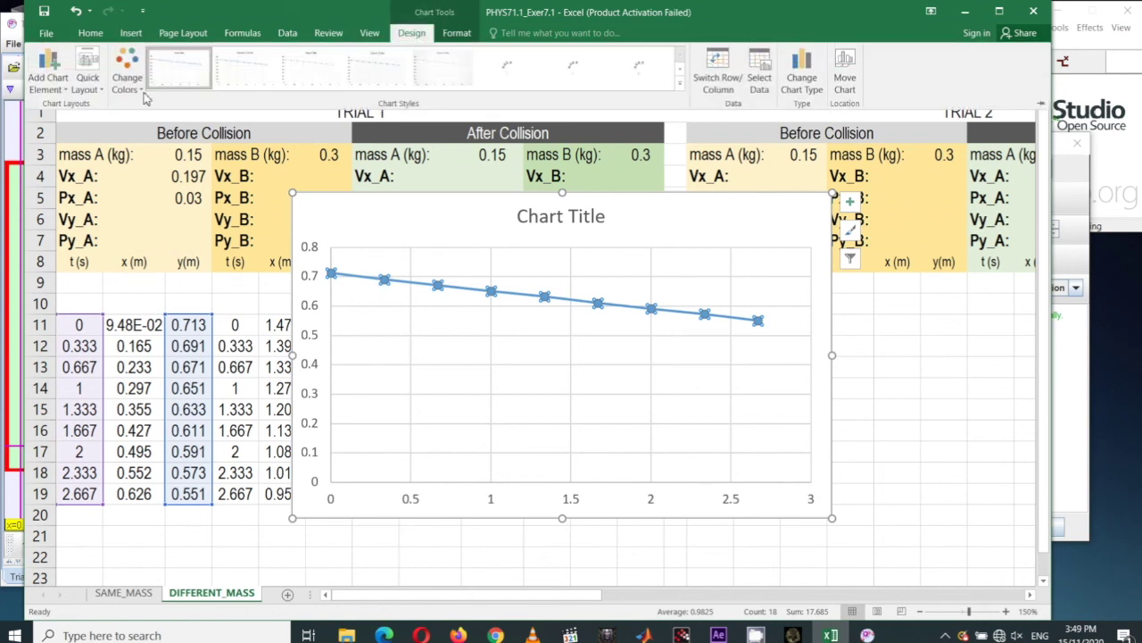
click(65, 96)
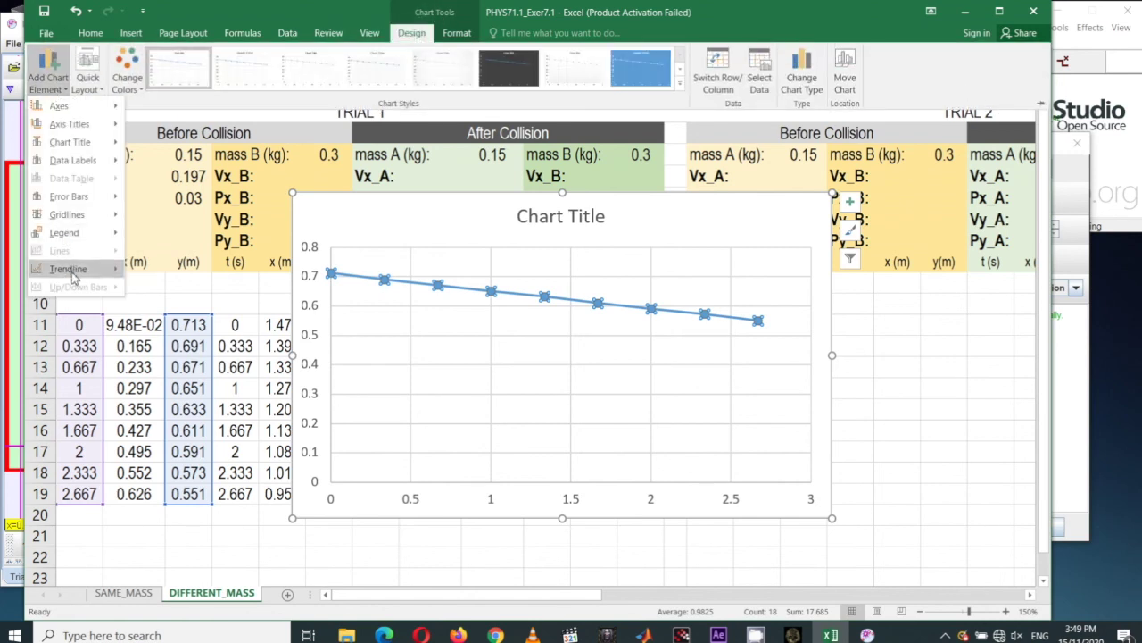
mouse_move(81, 276)
click(195, 429)
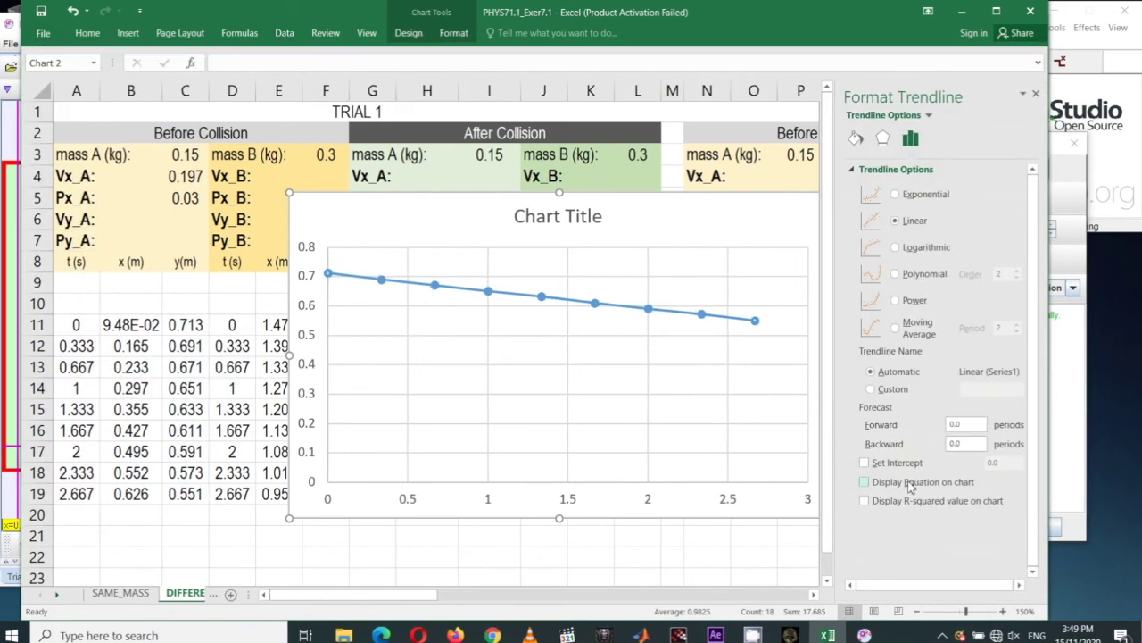
click(908, 480)
click(1036, 92)
Move the chart clear of the header rows and enlarge its trendline equation to font size 18, placed within the plot
drag(639, 321, 638, 223)
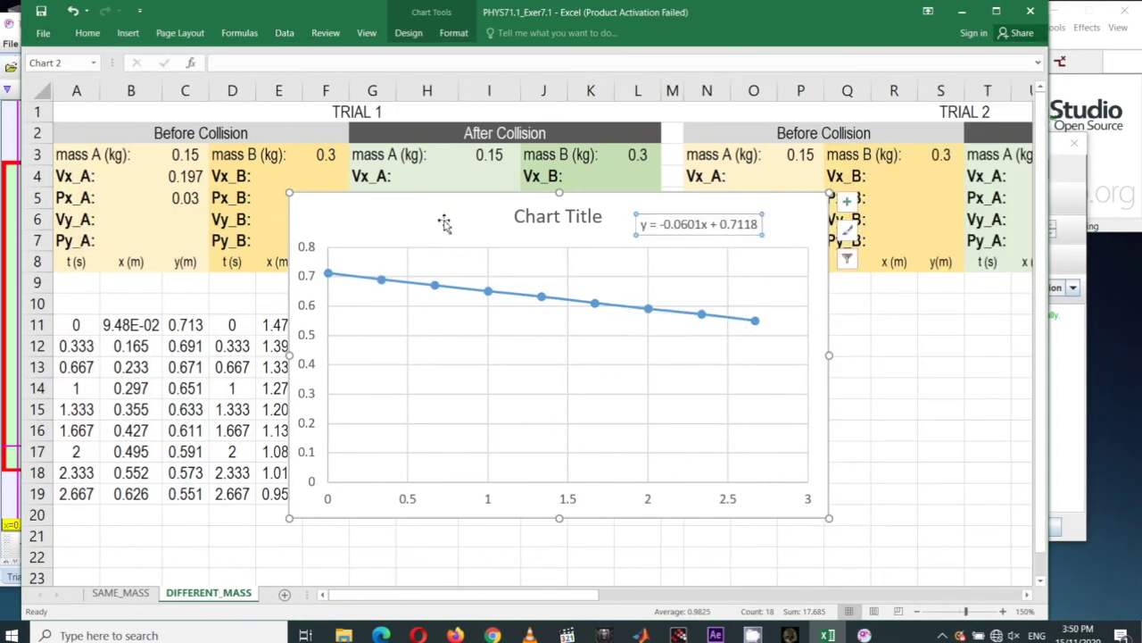
drag(762, 191, 528, 348)
click(465, 383)
key(alt+h)
text(fs18)
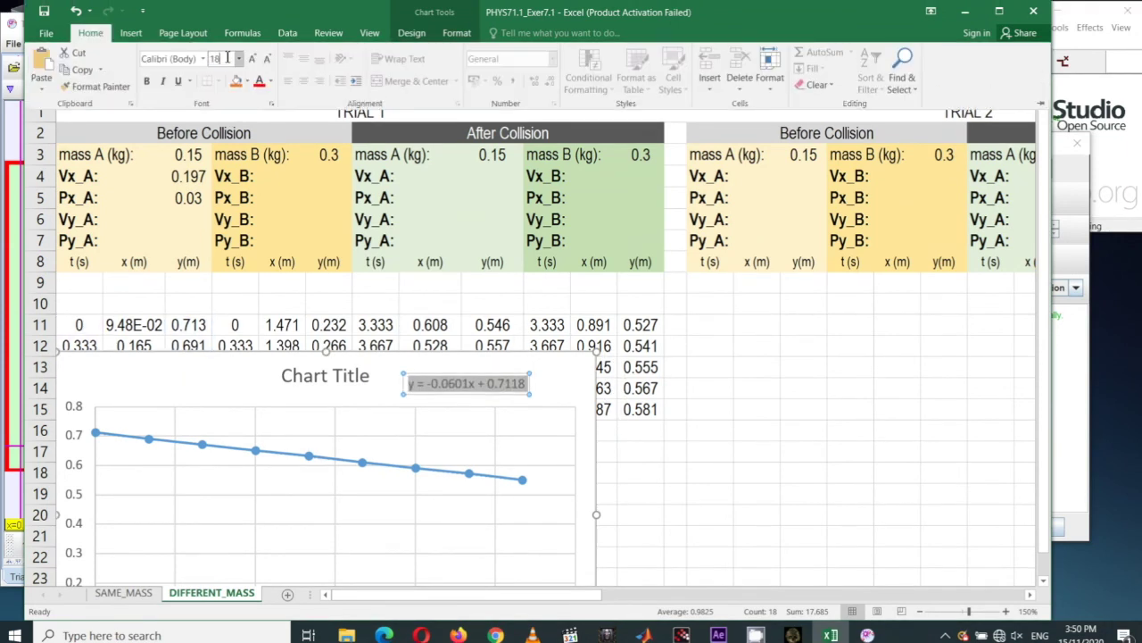
key(Return)
click(419, 367)
drag(419, 364, 320, 413)
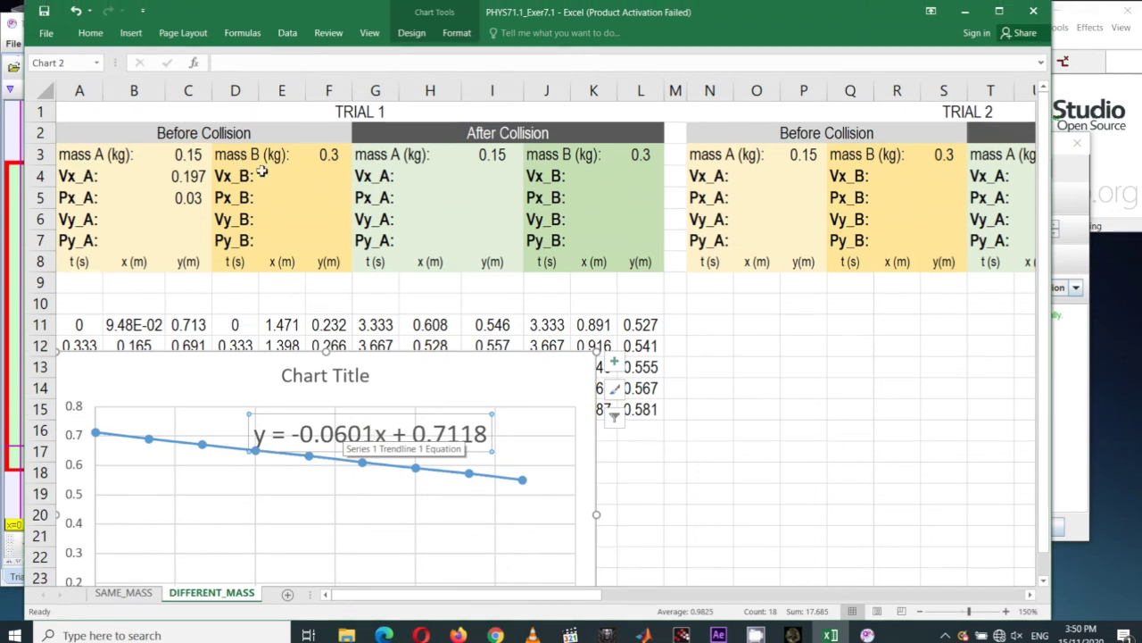
Enter the trendline slope -0.0601 as puck A's before-collision Vy_A in C6
click(185, 223)
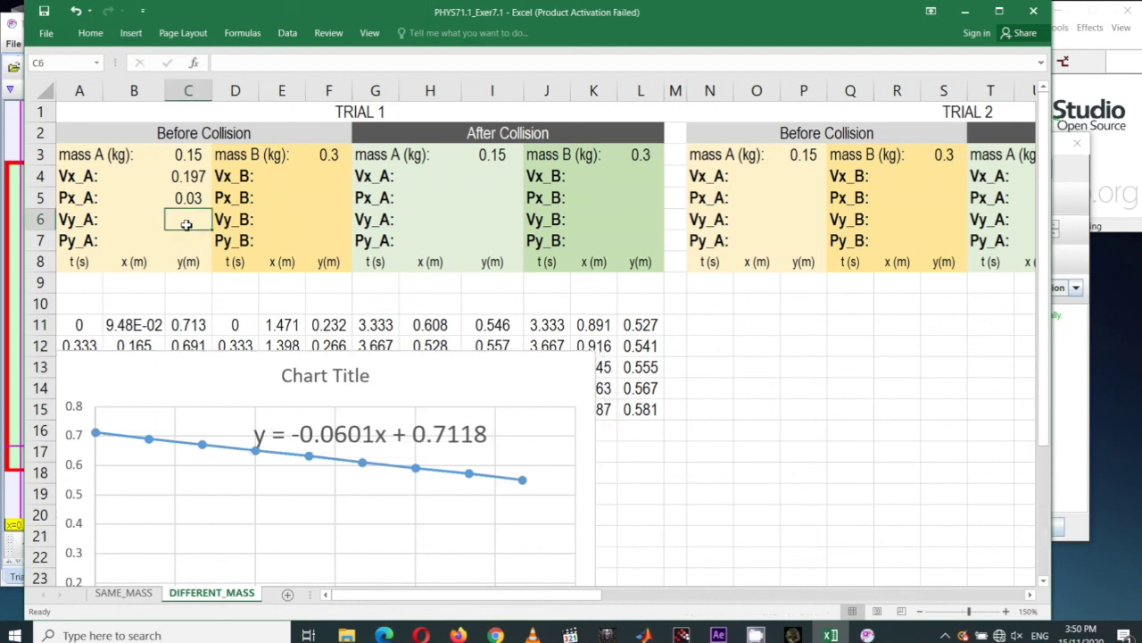
text(-0)
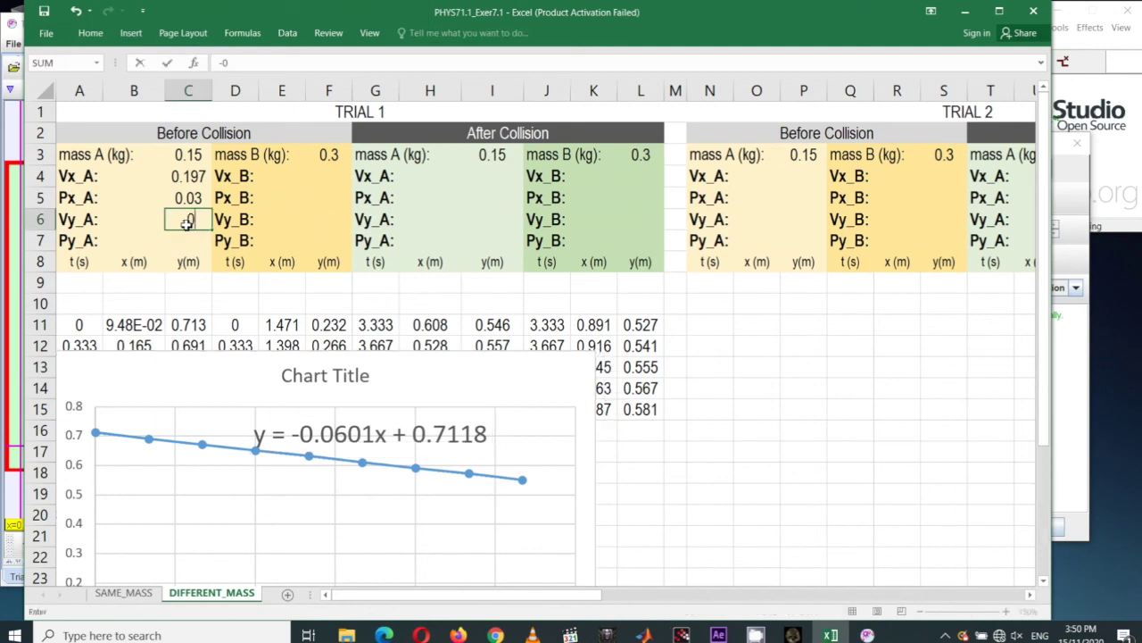
text(.0601)
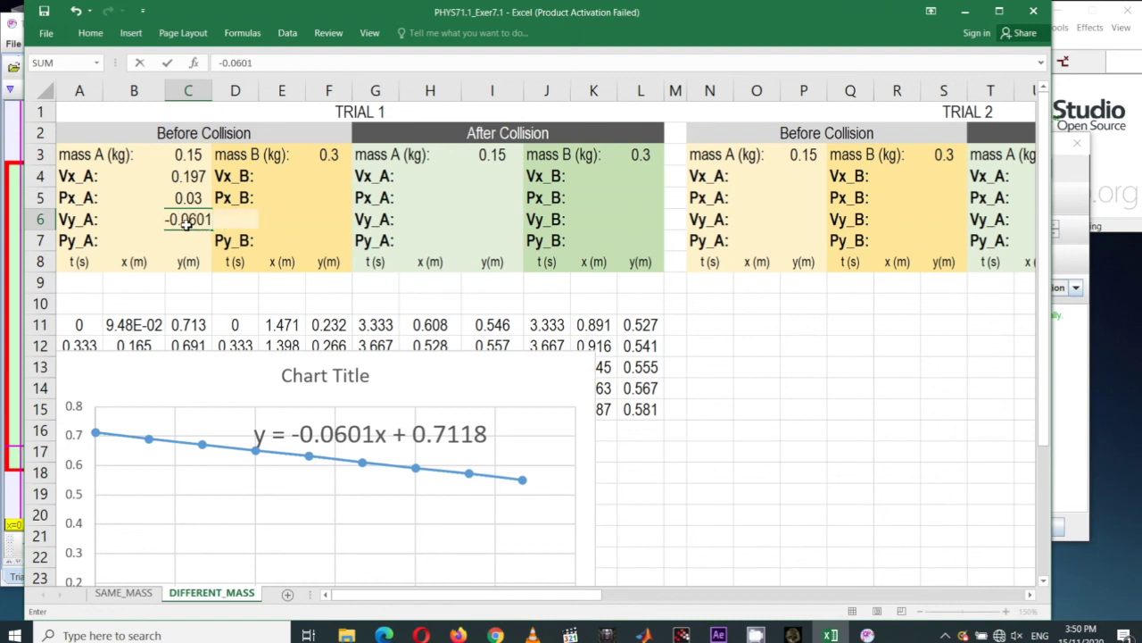
key(Return)
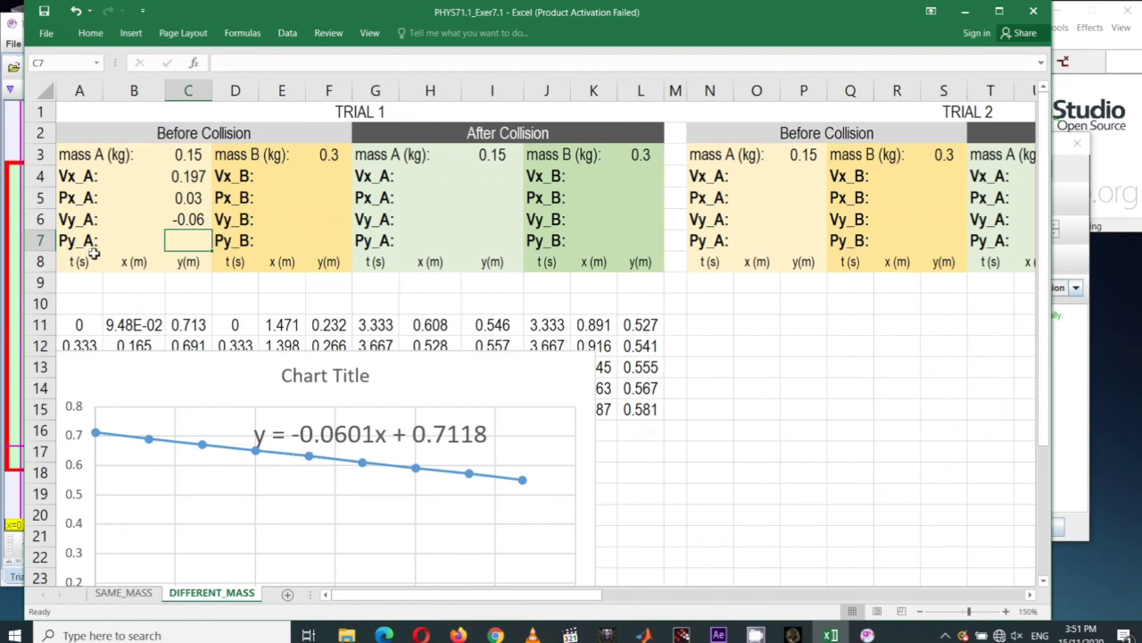
Calculate puck A's before-collision y-momentum in C7 with the formula =C3*C6, and delete the chart
text(=)
click(187, 155)
text(*)
click(187, 220)
key(Return)
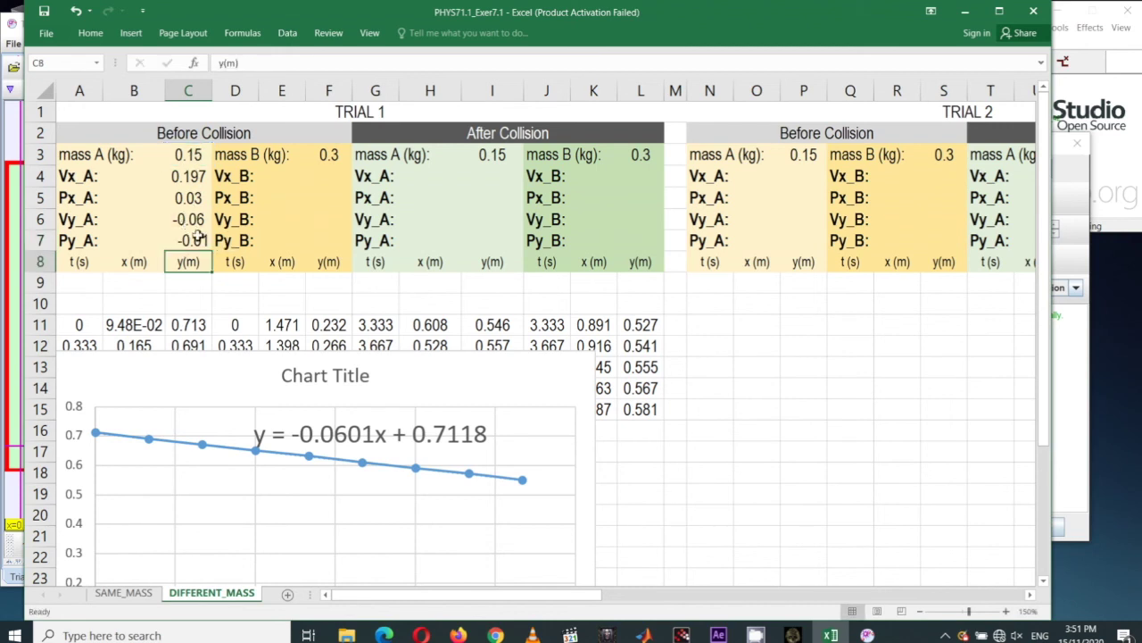
click(199, 375)
key(Delete)
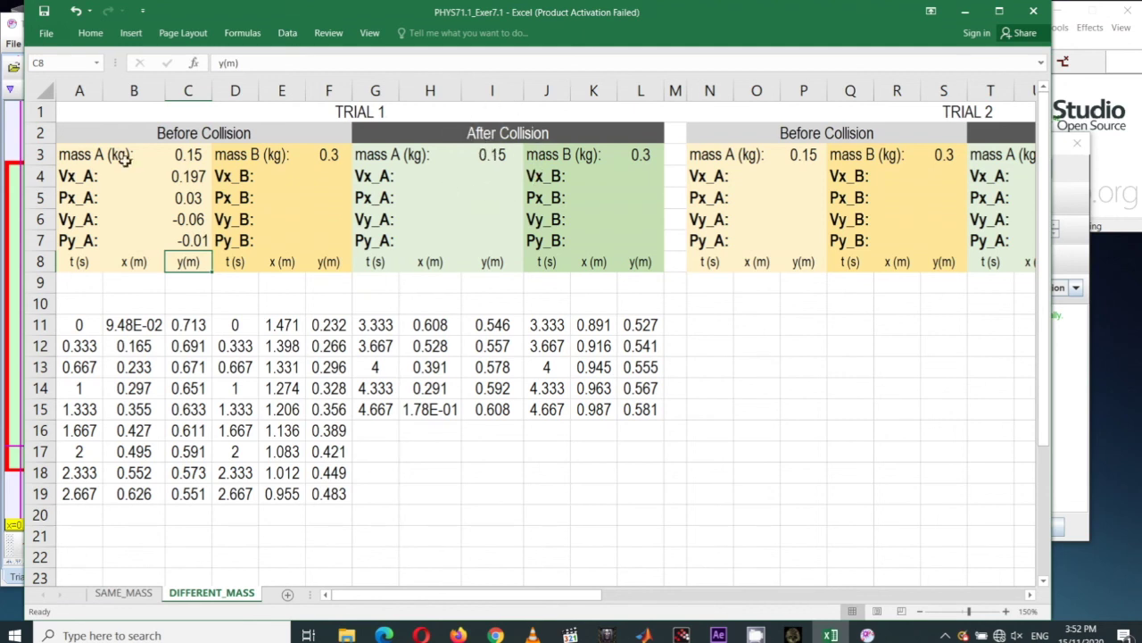
drag(510, 591, 710, 573)
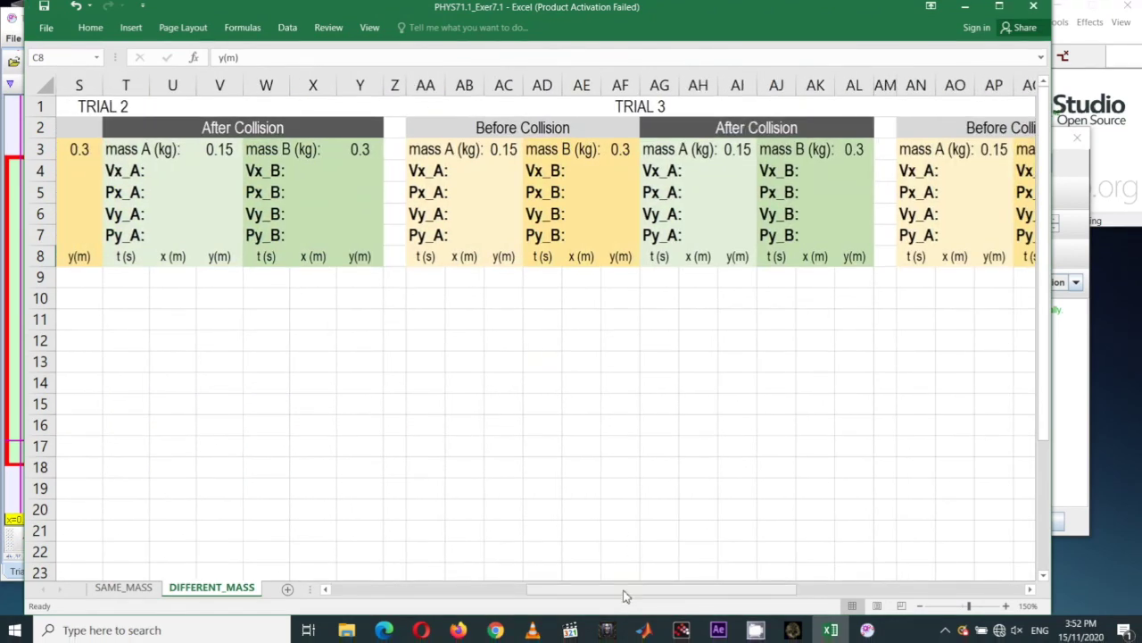
drag(625, 593, 585, 593)
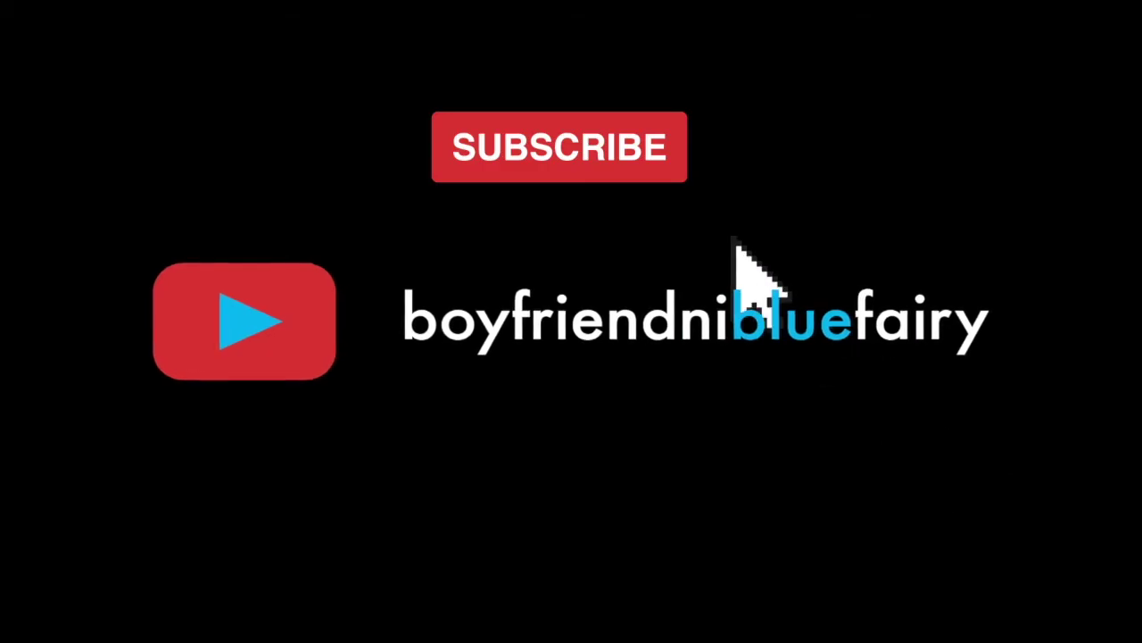